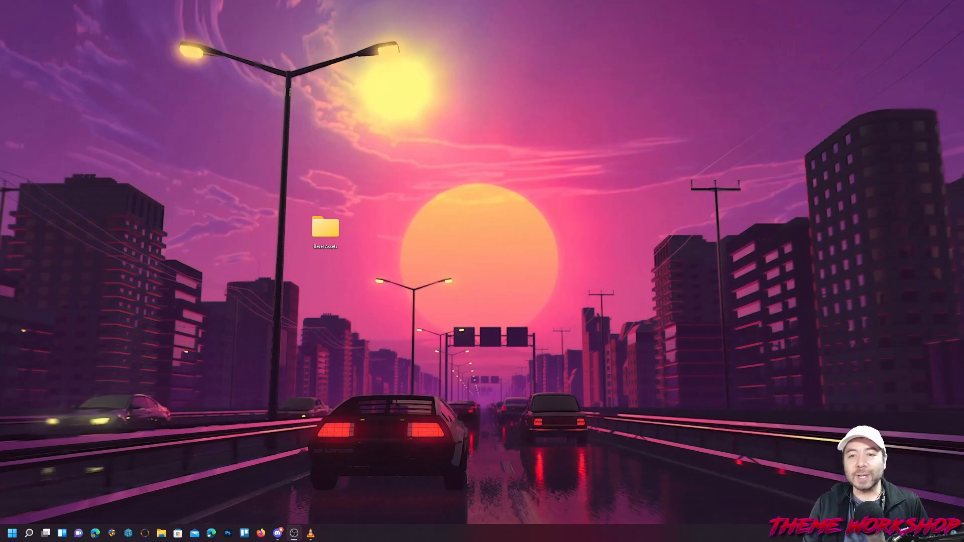
Open the Bezel Assets folder and unblock the COMMUNITYThemeCreator2.3 zip file in its properties
double_click(327, 229)
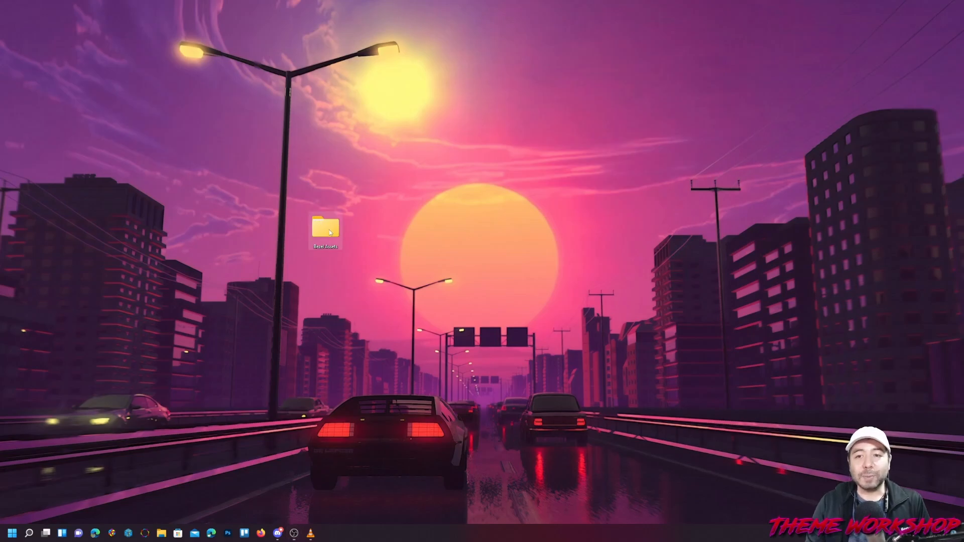
left_click_drag(476, 136, 253, 97)
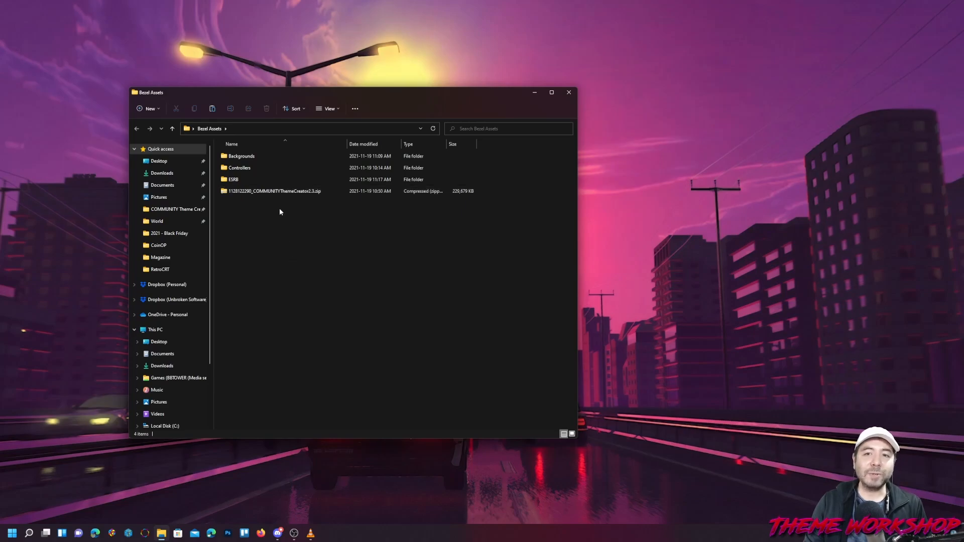
right_click(268, 196)
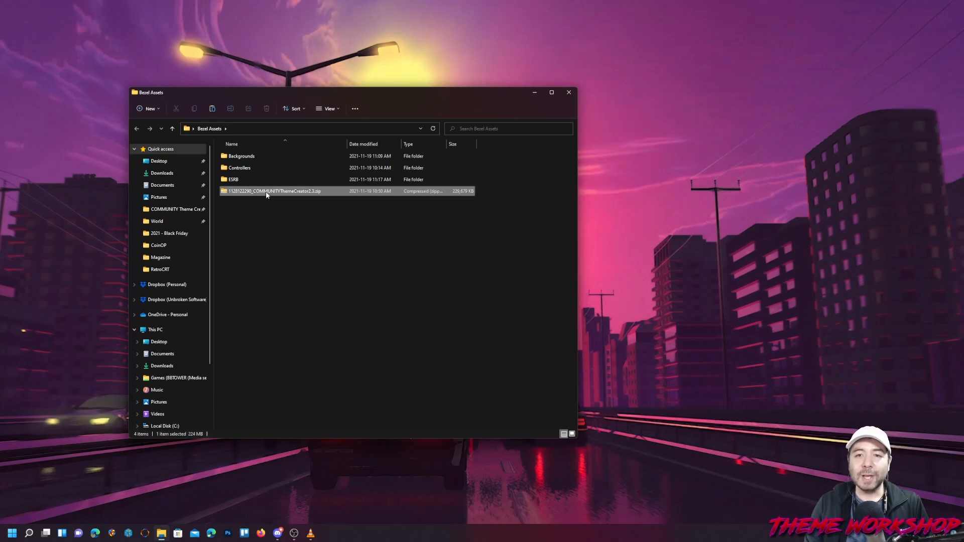
left_click(311, 303)
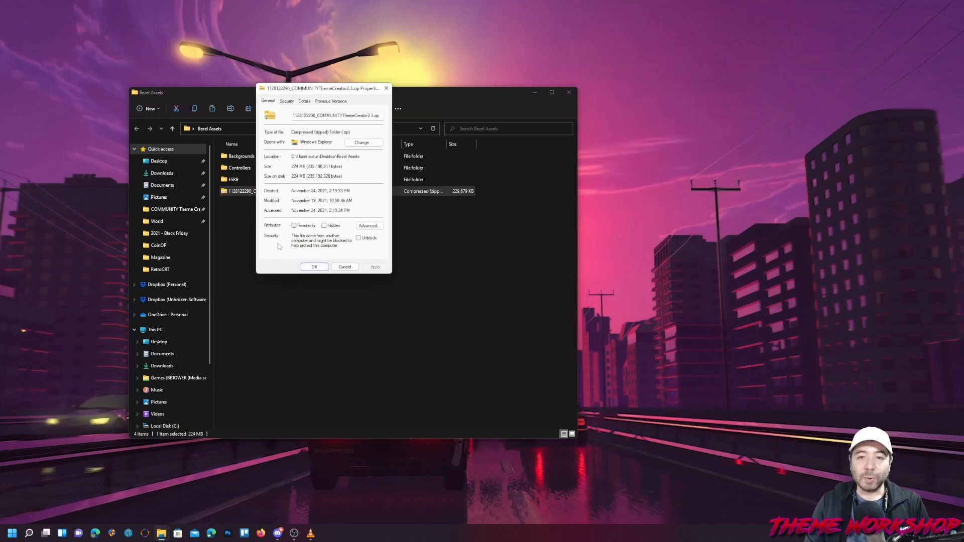
left_click(358, 238)
left_click(375, 267)
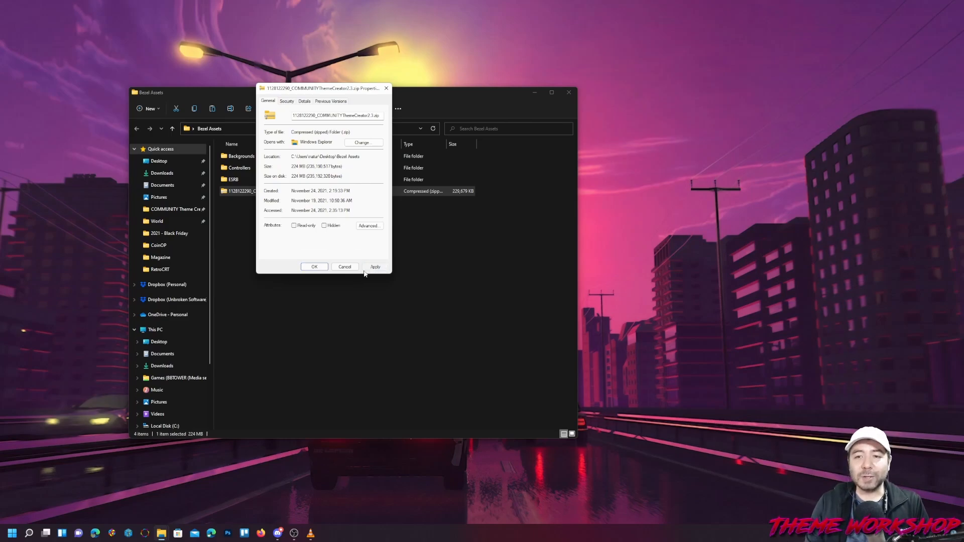
left_click(314, 267)
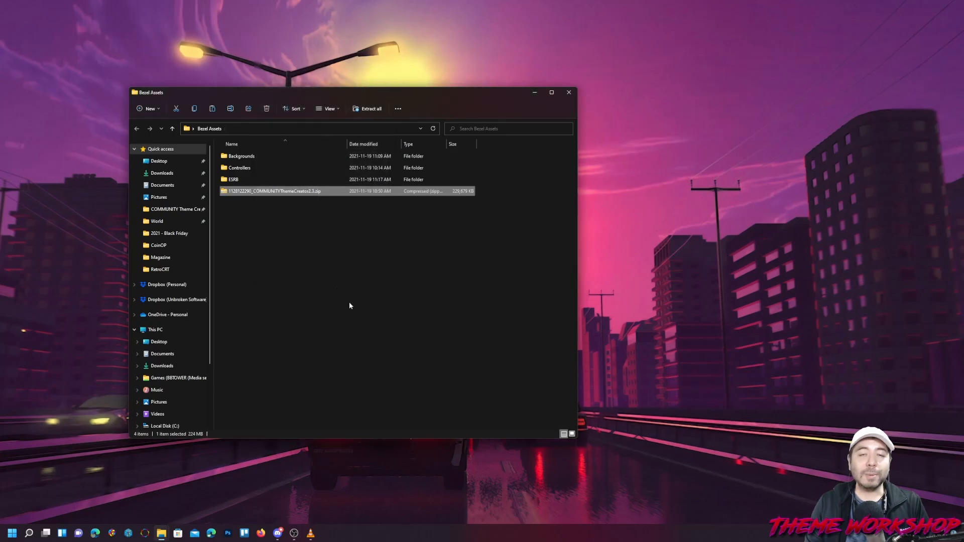
Open the zip archive and create a folder named COMMUNITY Theme Creator on drive T: in a second File Explorer window
double_click(271, 193)
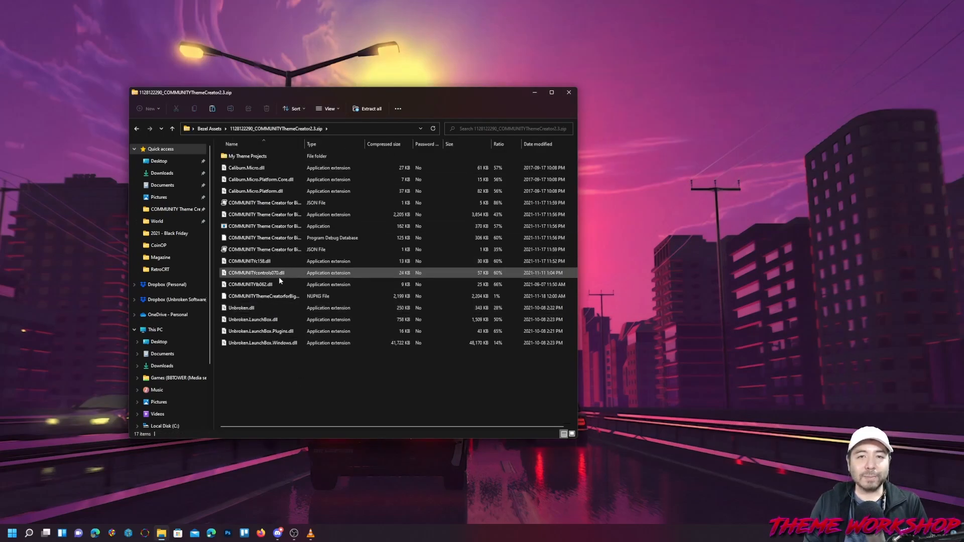
key("super+e")
left_click_drag(282, 96, 502, 152)
left_click(493, 187)
type("t:\\")
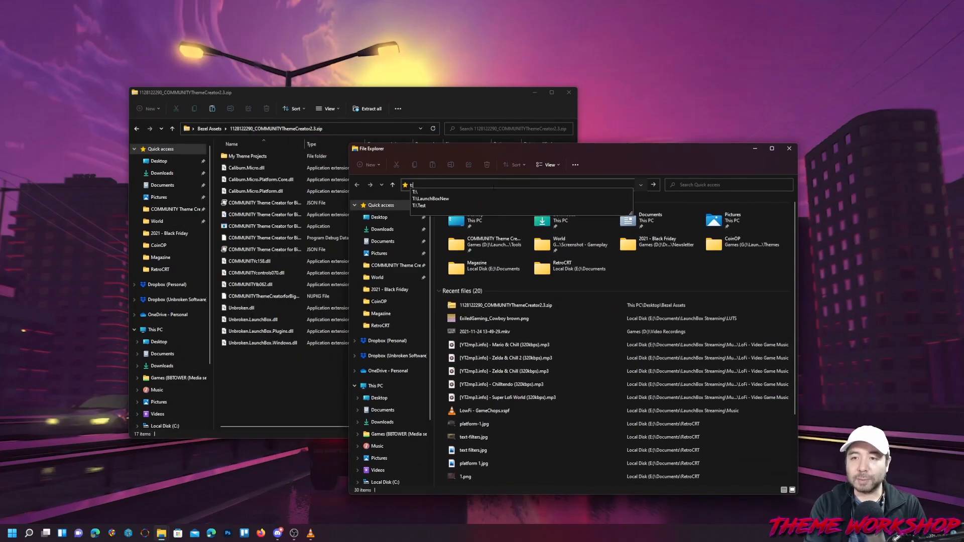
key("Return")
left_click(370, 164)
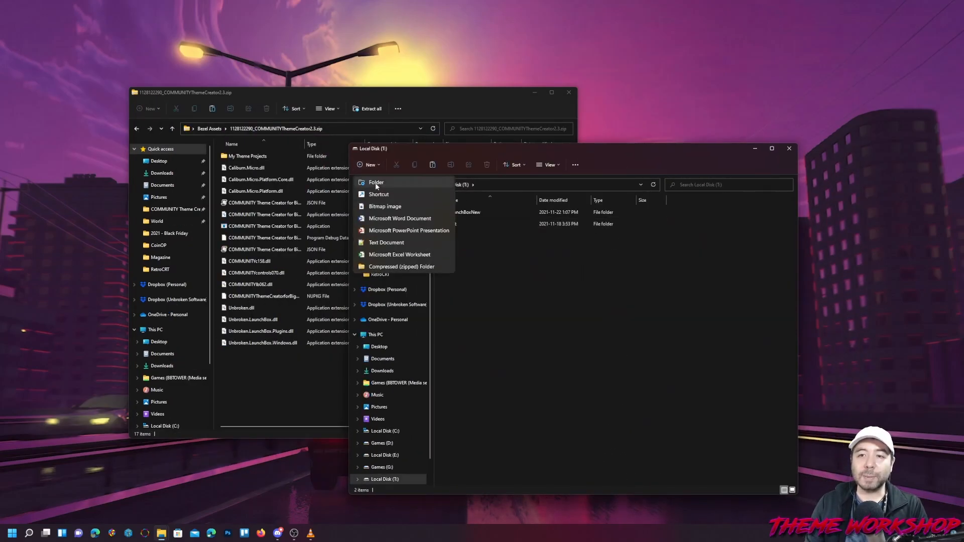
left_click(378, 189)
type("COMMUNITY")
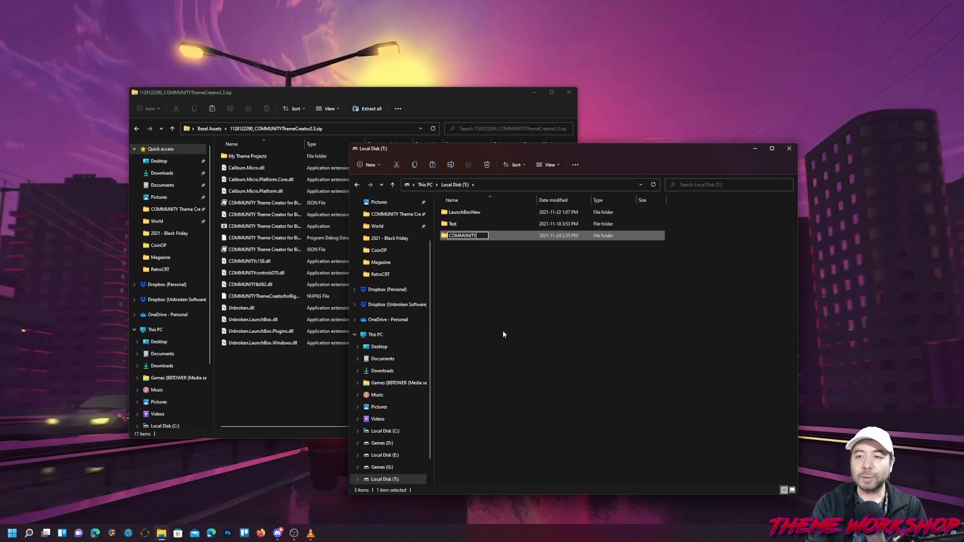
type(" Theme Creator")
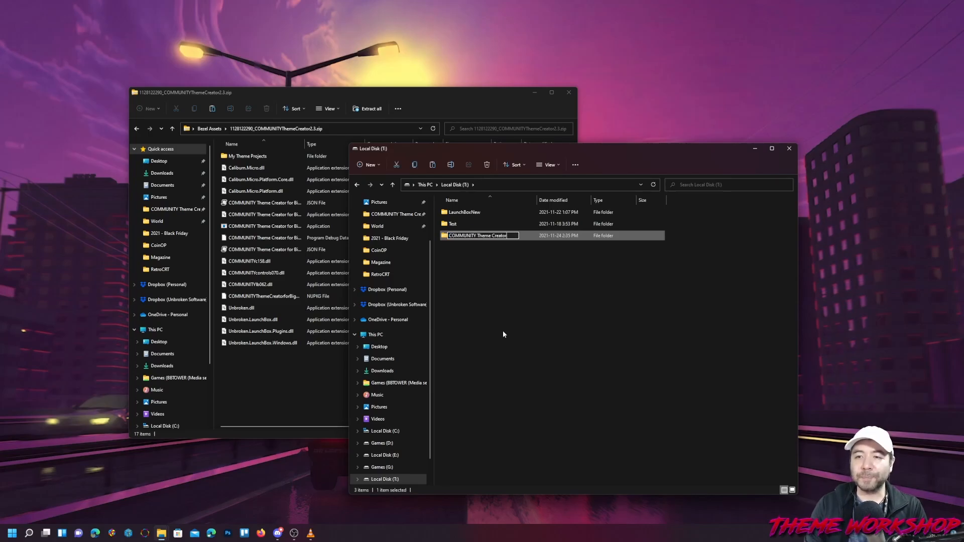
key("Return")
Copy the zip archive's entire contents into the empty COMMUNITY Theme Creator folder
double_click(463, 241)
left_click(315, 389)
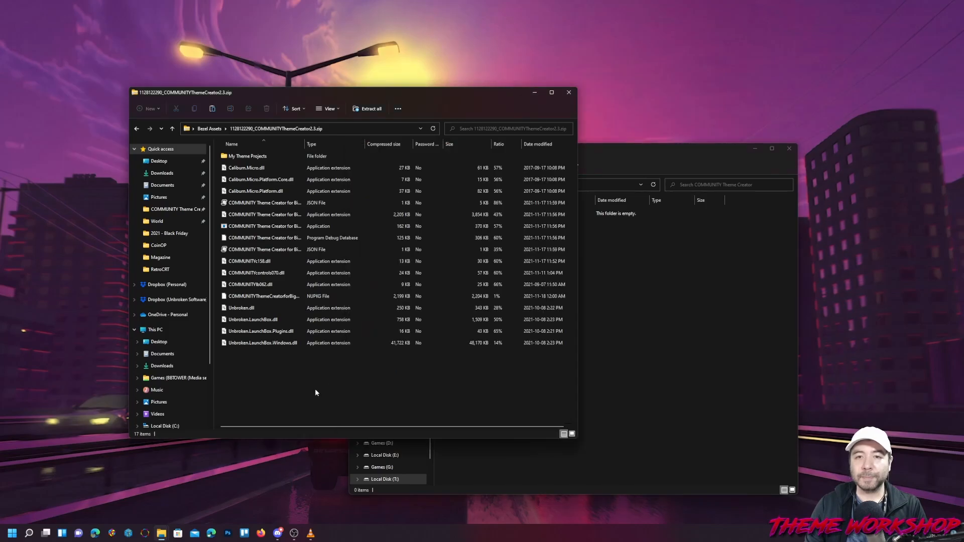
left_click_drag(315, 389, 631, 317)
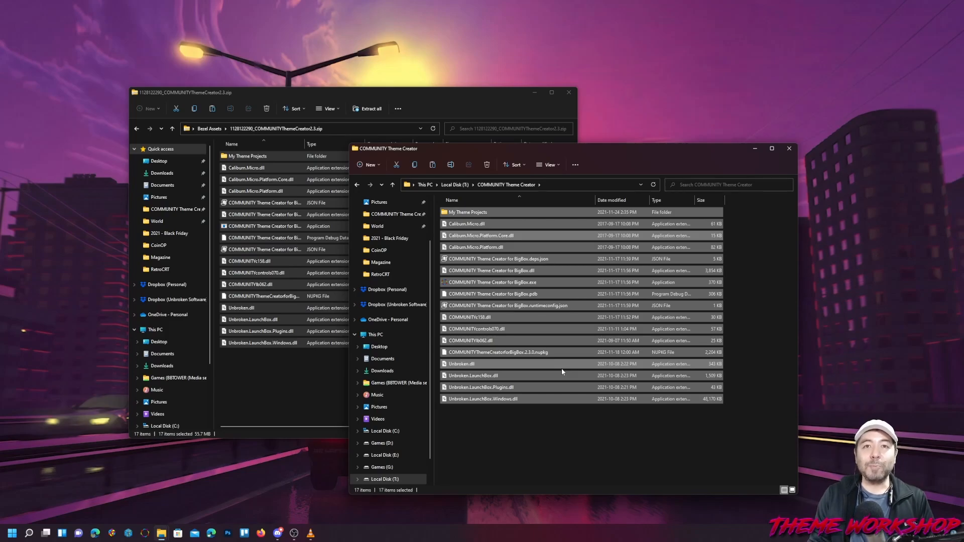
left_click(578, 432)
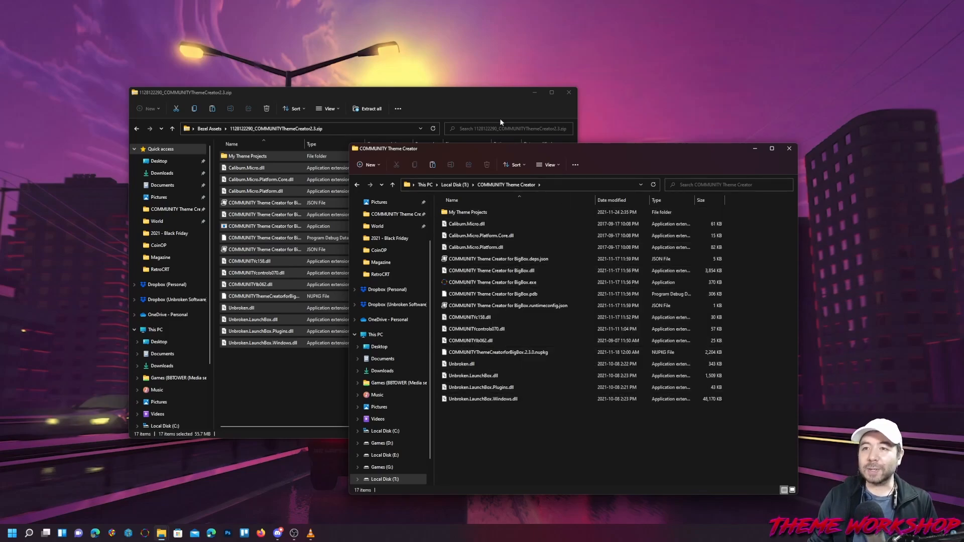
Put the Bezel Assets window away and launch COMMUNITY Theme Creator for BigBox.exe from the extracted files
left_click(201, 129)
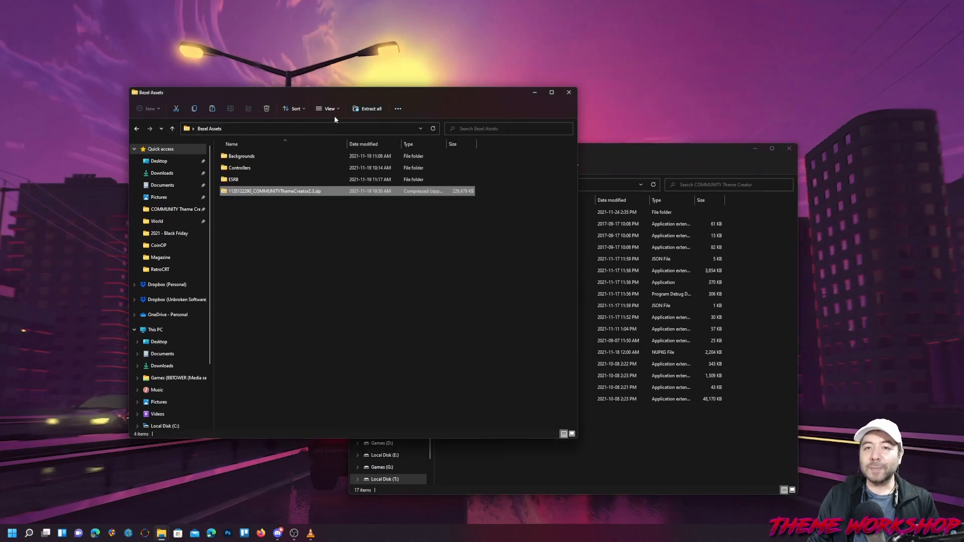
left_click(535, 92)
left_click_drag(498, 149, 373, 79)
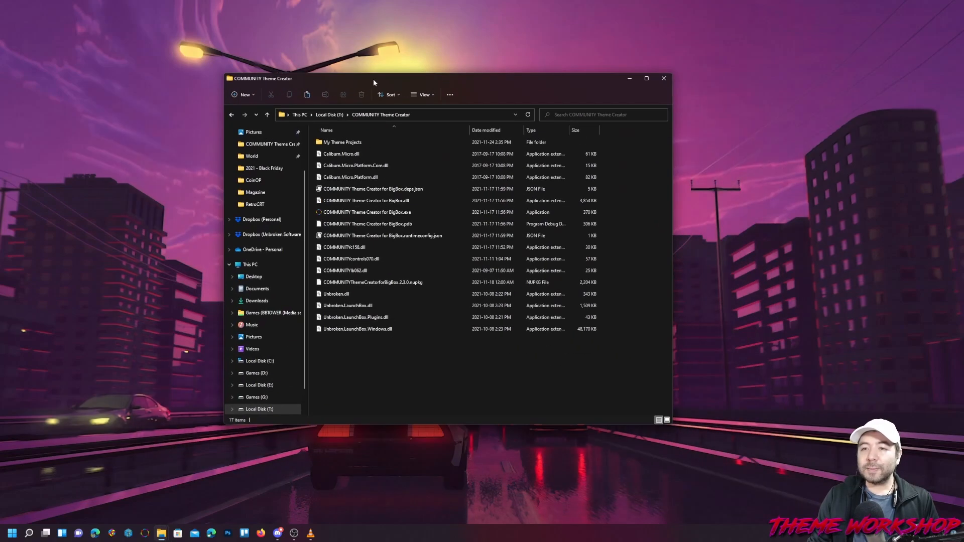
left_click(374, 212)
key("Return")
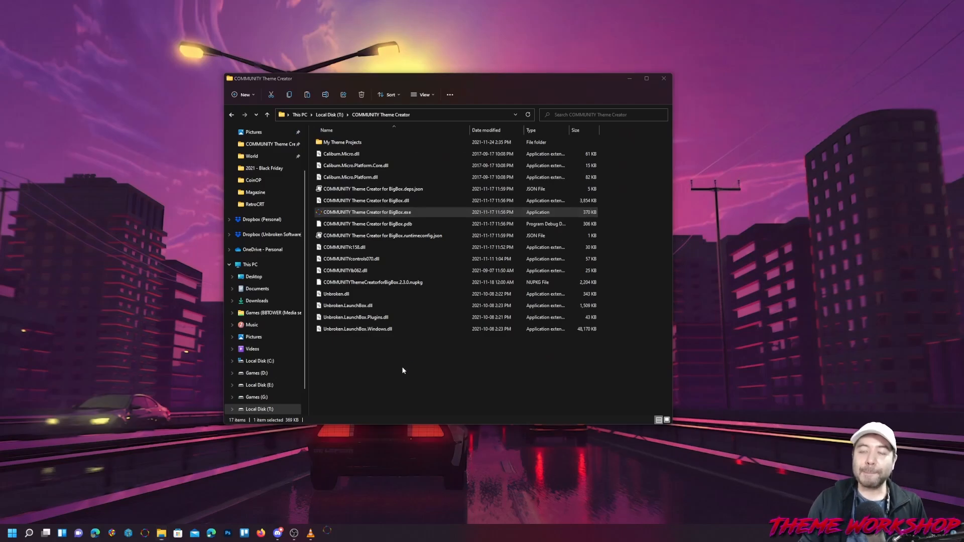
Enter the author's name in the Theme Creator settings
left_click_drag(421, 164, 390, 160)
left_click(376, 183)
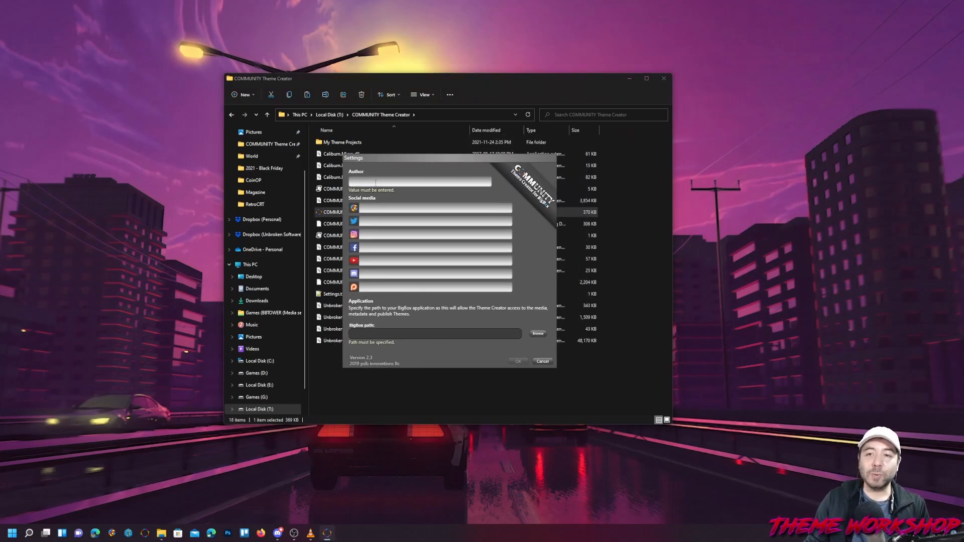
type("Faeran")
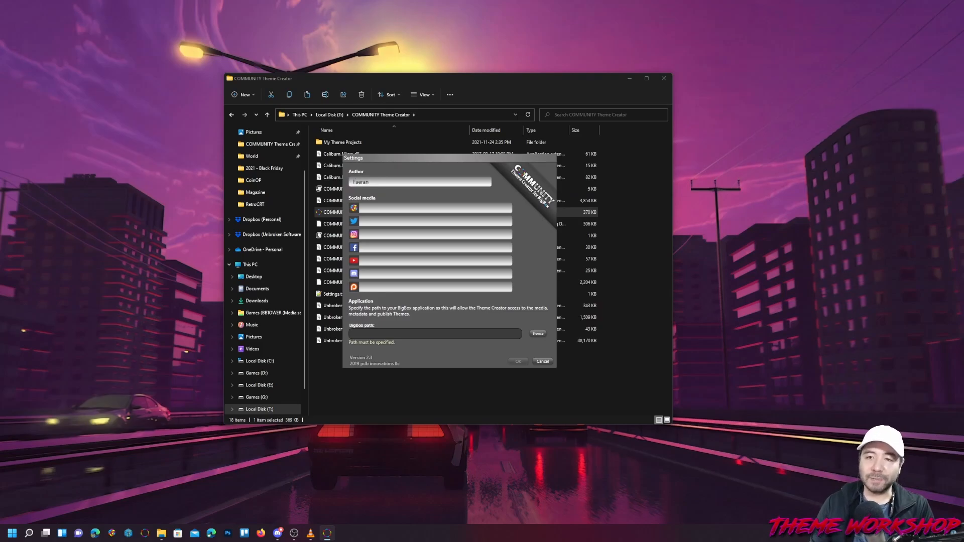
key("Tab")
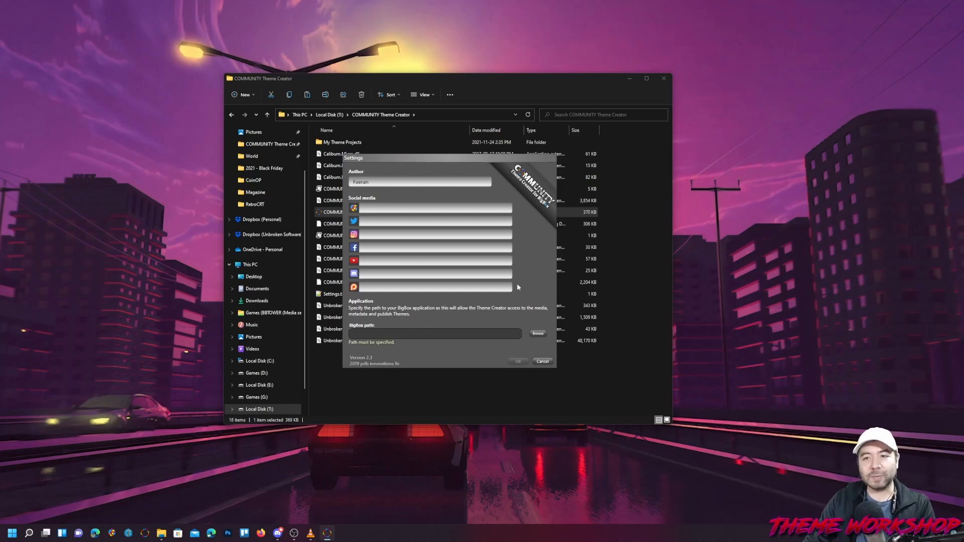
Set the BigBox path to BigBox.exe in T:\LaunchBoxNew and accept the settings
left_click(538, 334)
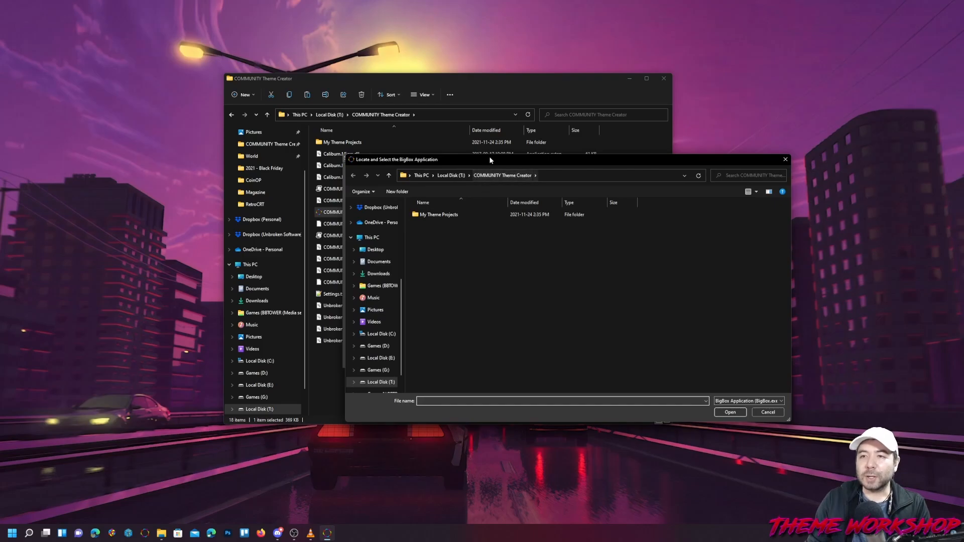
left_click(364, 171)
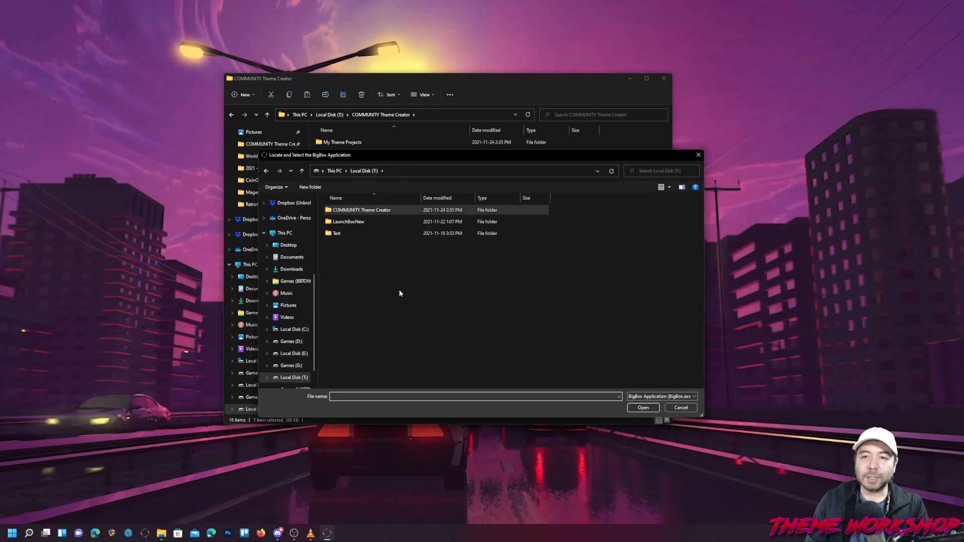
double_click(353, 223)
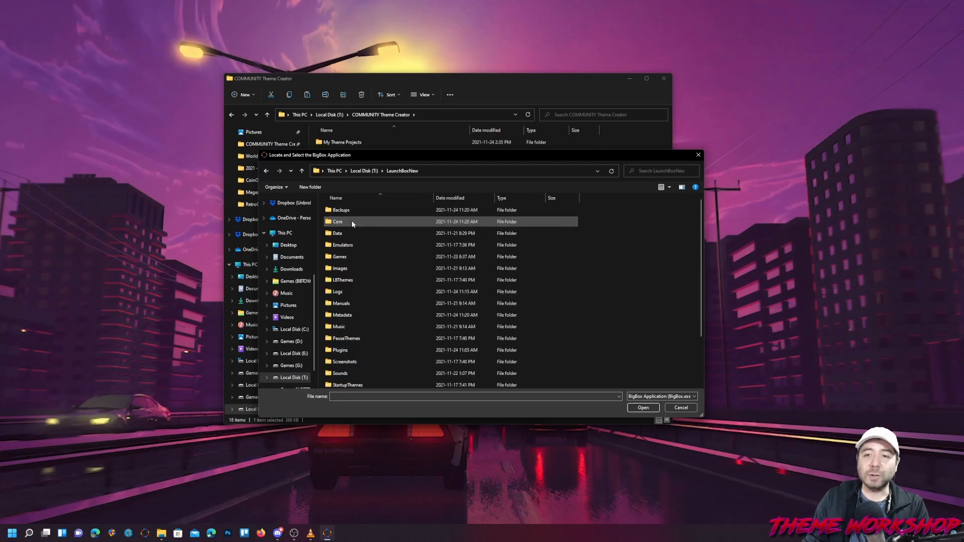
scroll(401, 321, "down", 3)
left_click(352, 384)
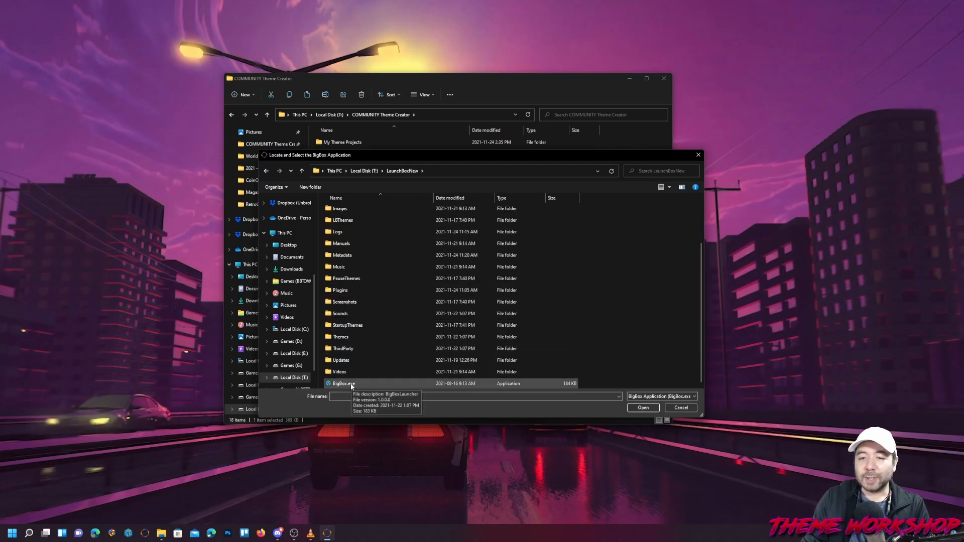
double_click(351, 384)
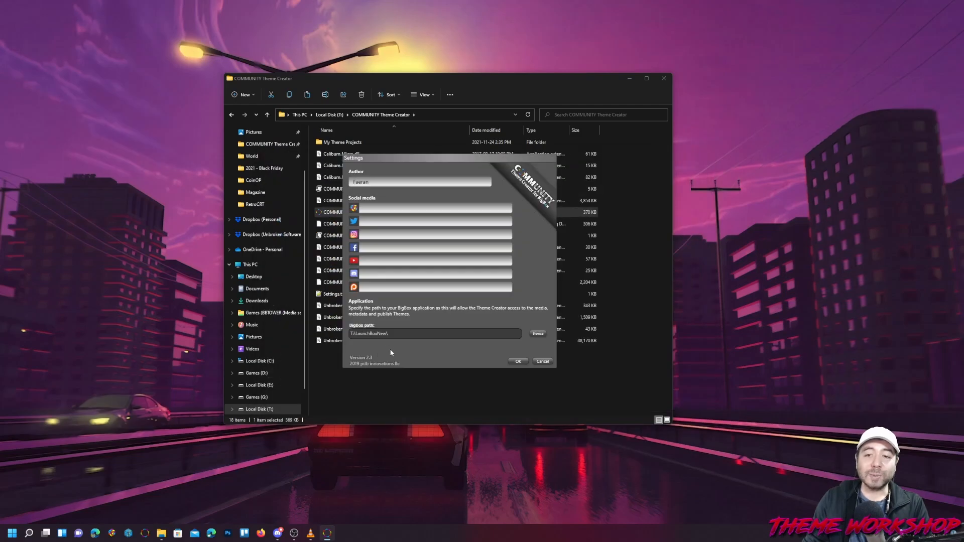
left_click(518, 361)
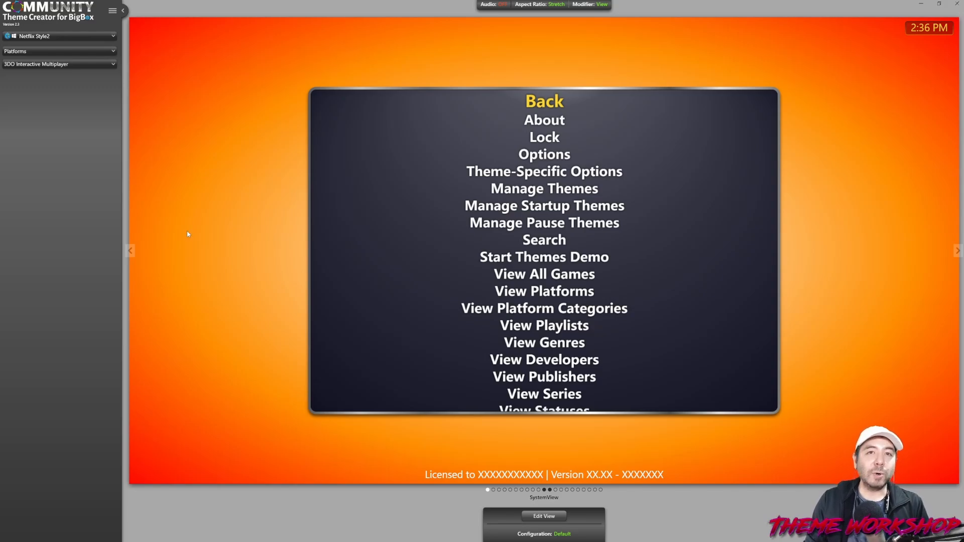
Create a new theme named Bezels
left_click(113, 10)
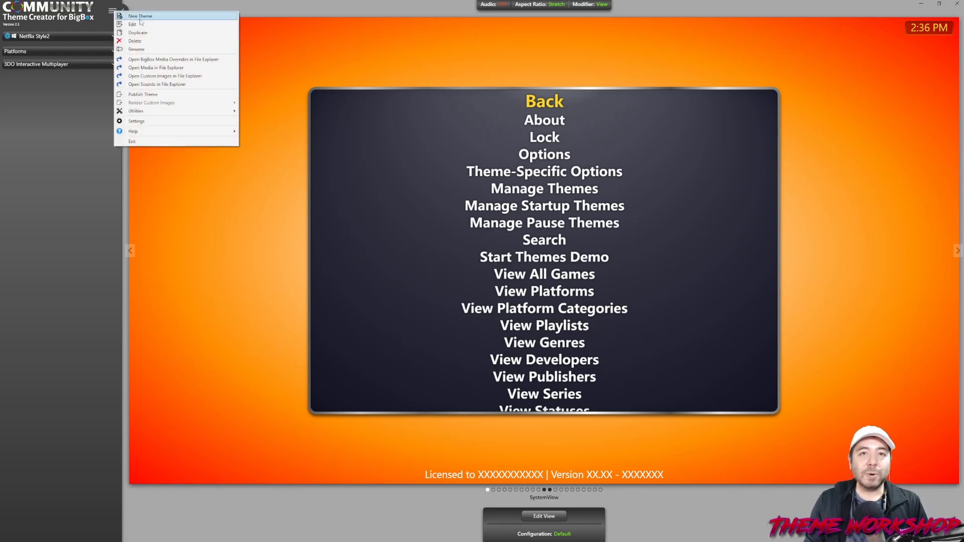
left_click(155, 18)
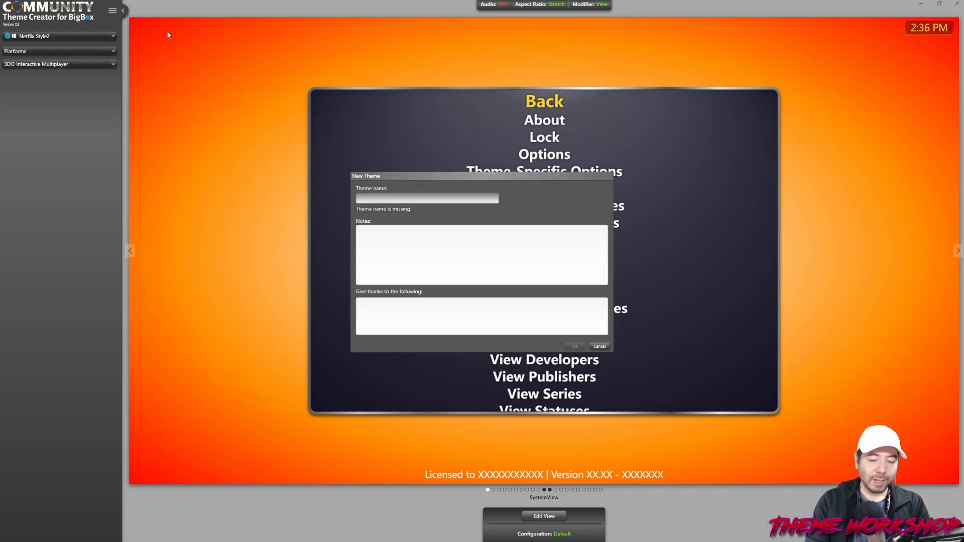
type("Bezels")
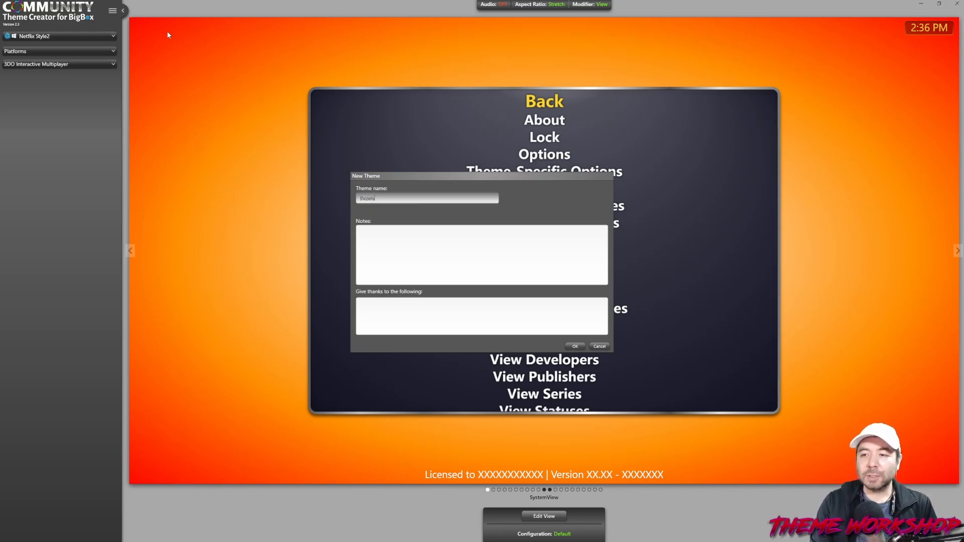
key("Return")
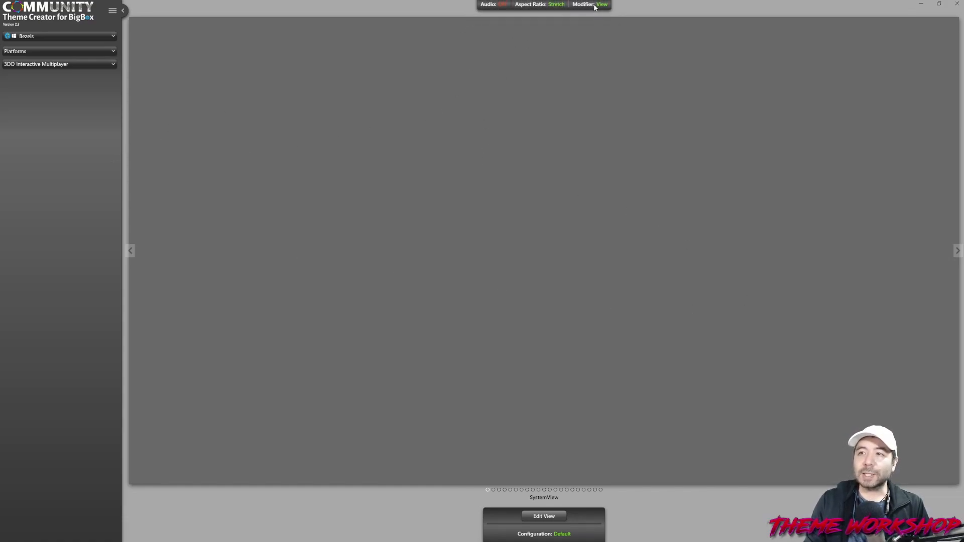
Switch the modifier to Custom Images and open CustomPlatformImage1 for editing
mouse_move(595, 10)
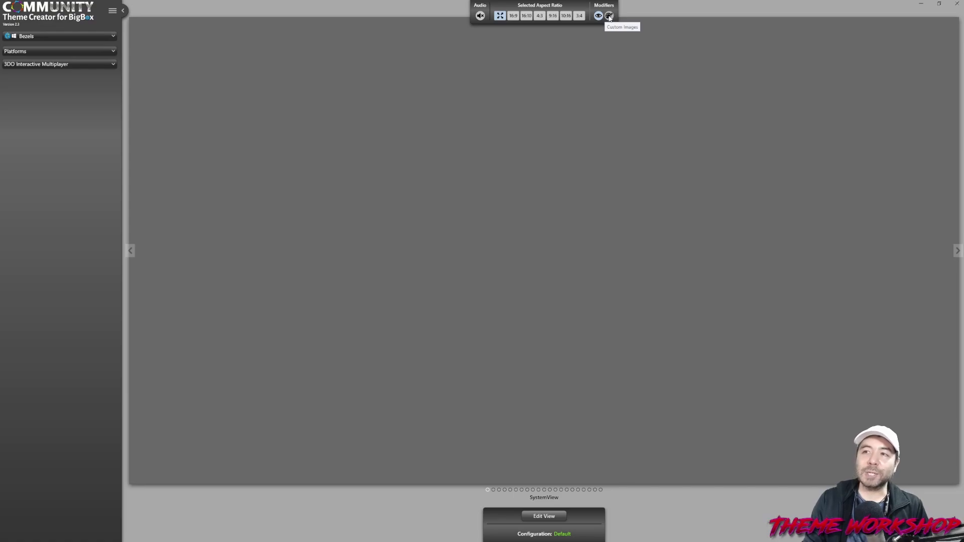
left_click(609, 16)
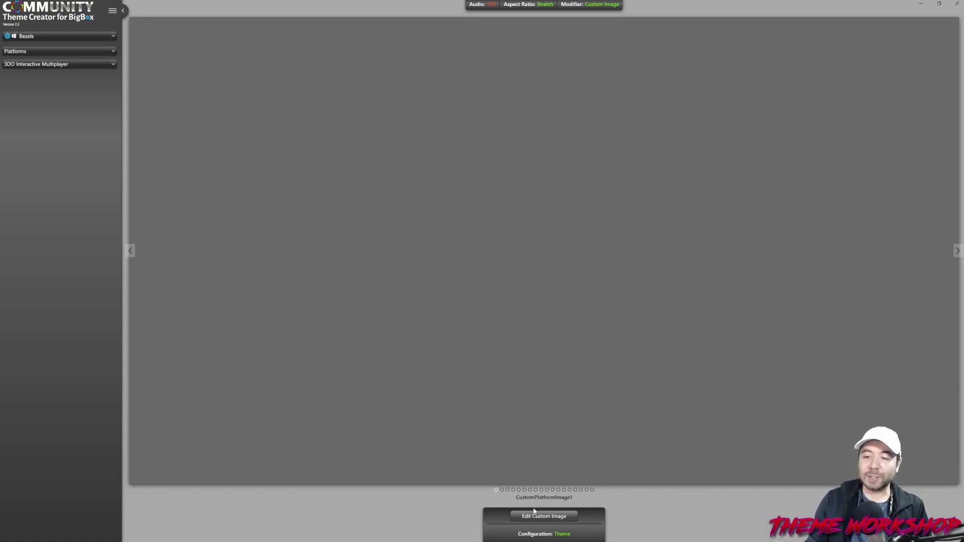
left_click(555, 499)
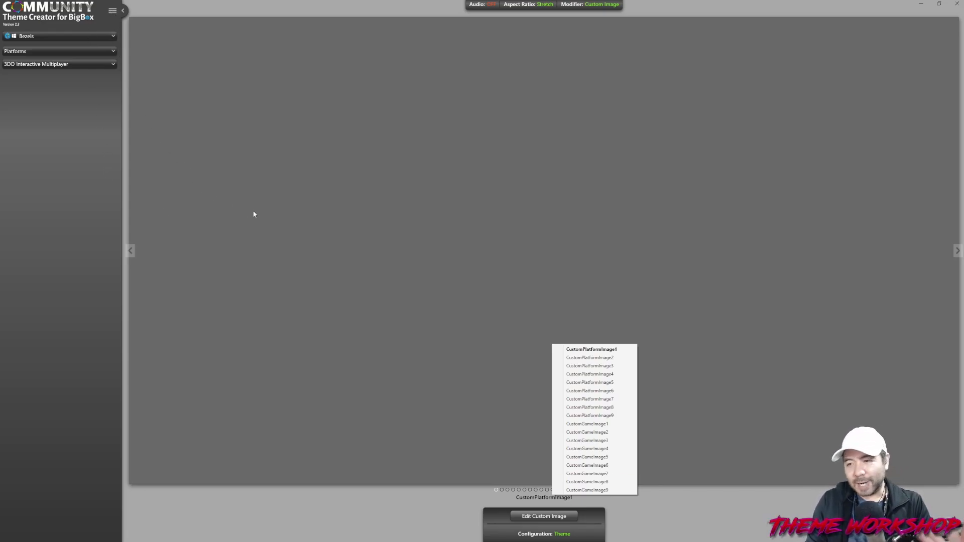
left_click(608, 350)
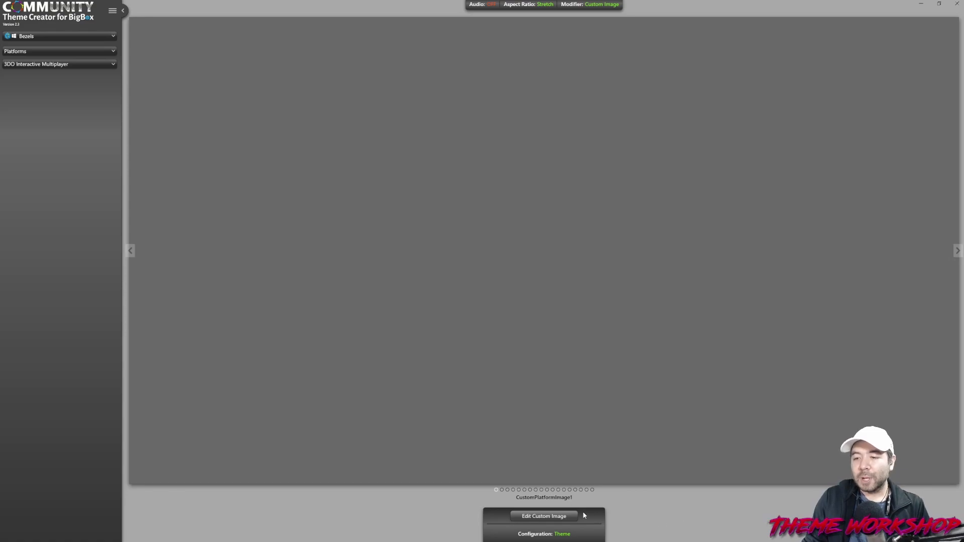
left_click(541, 516)
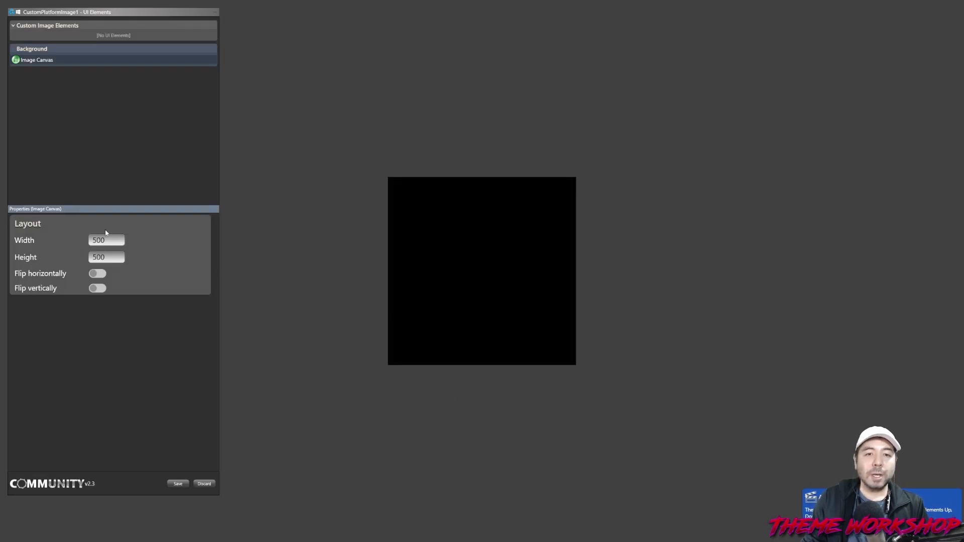
Set the image canvas to a width of 1920 and a height of 1080
left_click_drag(107, 240, 50, 244)
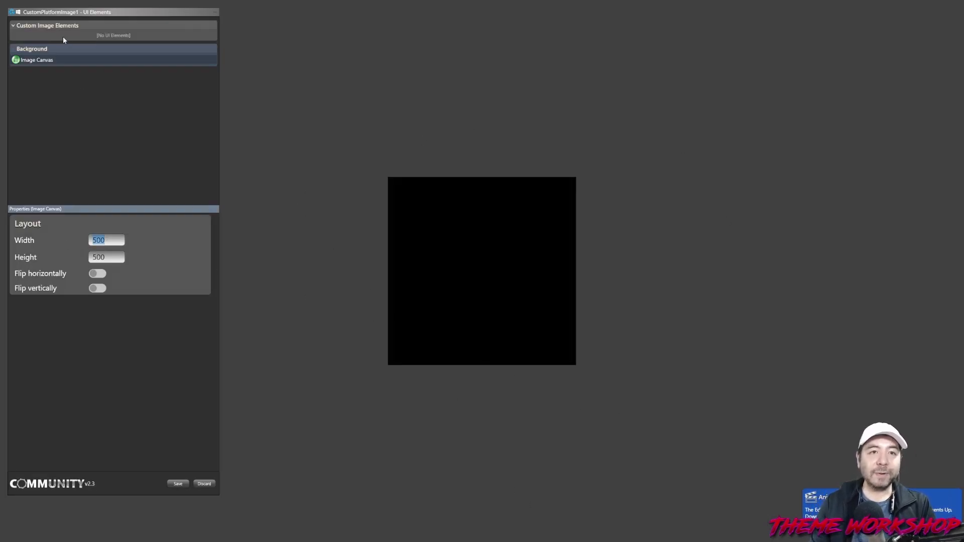
left_click(47, 60)
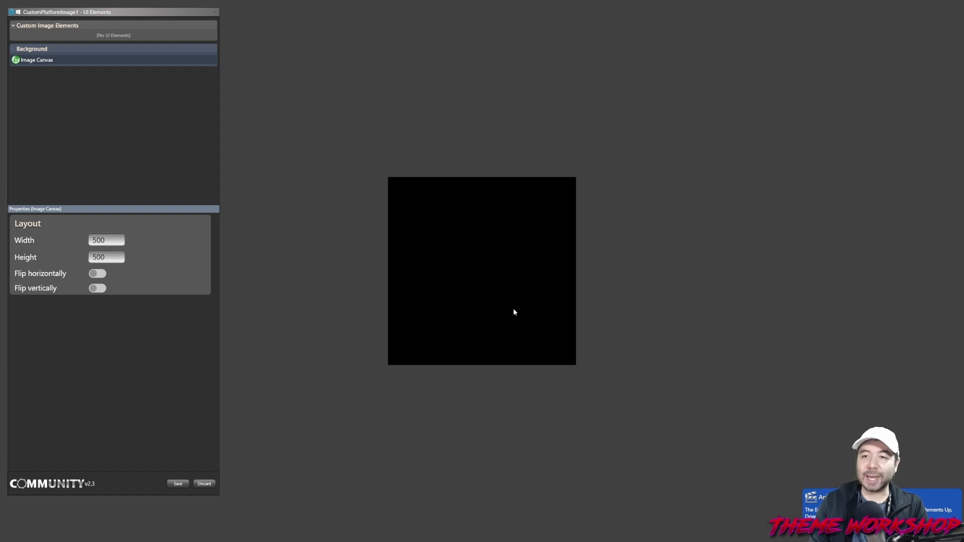
left_click_drag(106, 258, 63, 246)
left_click(105, 240)
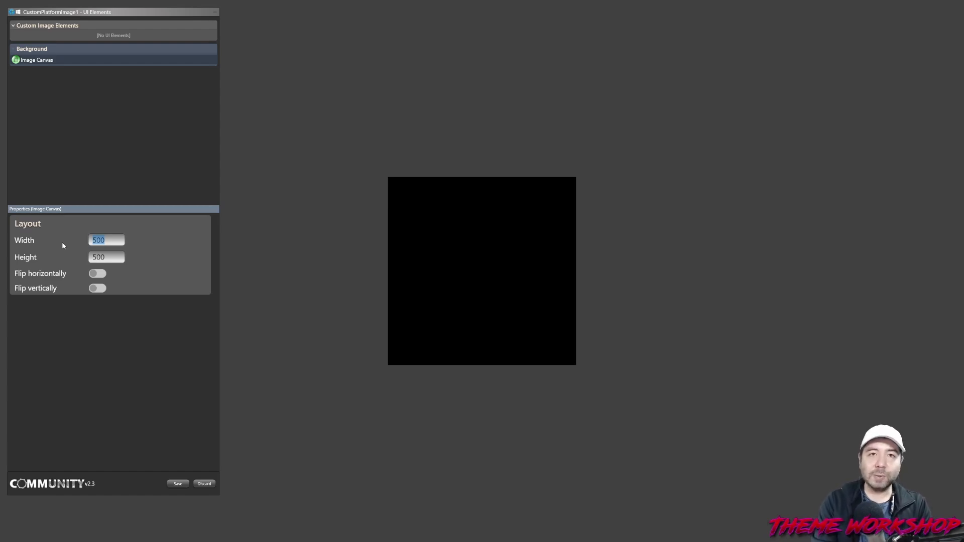
type("1920")
key("Tab")
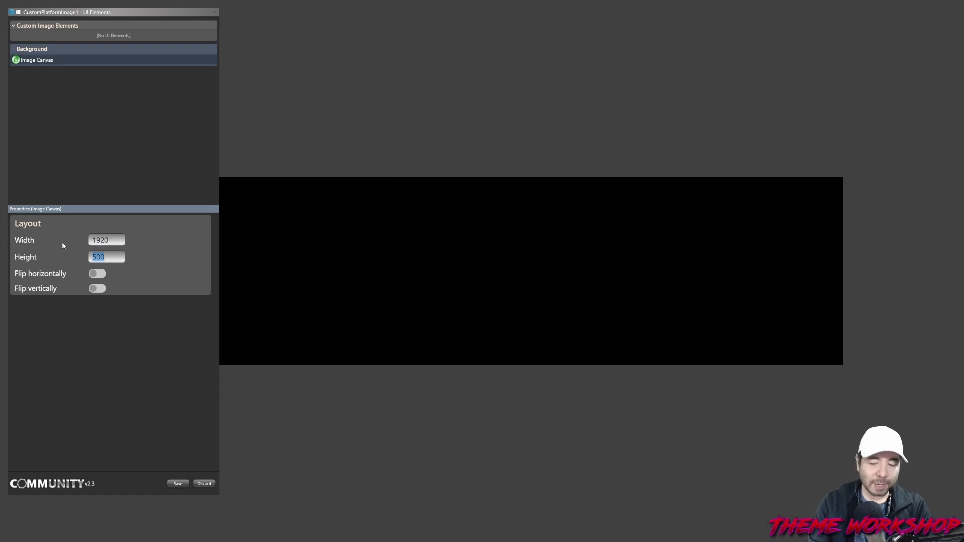
type("1080")
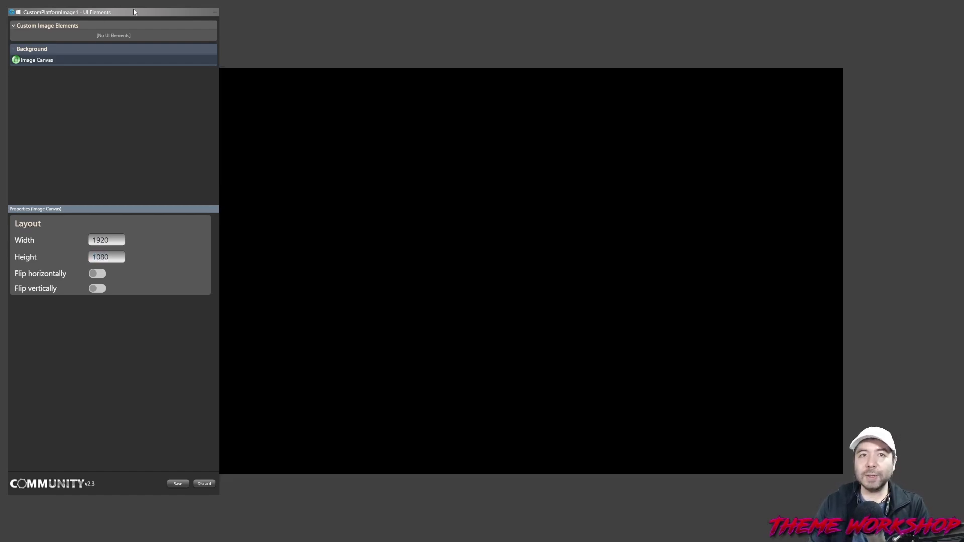
Reposition the UI Elements window over the canvas and add an Image element to the custom image elements
left_click_drag(127, 20, 242, 331)
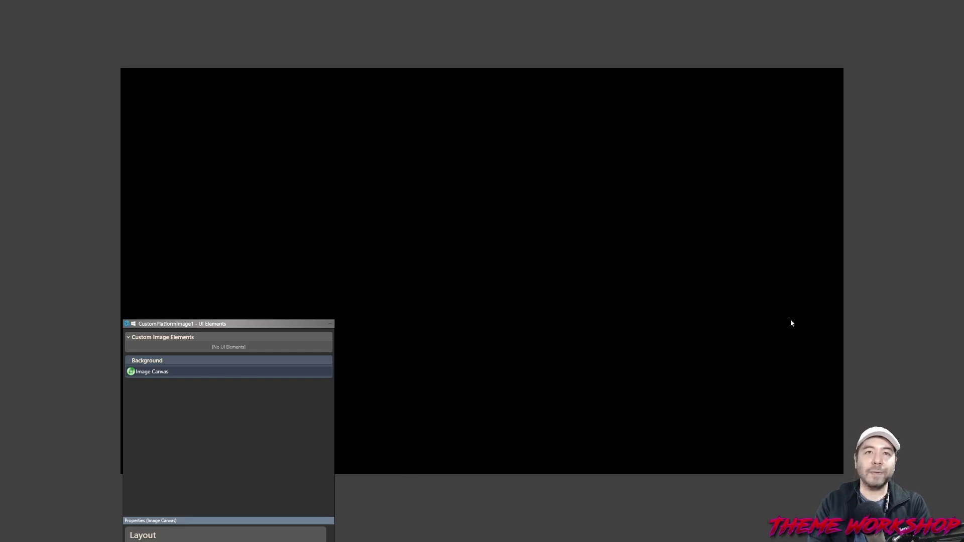
left_click_drag(211, 326, 104, 37)
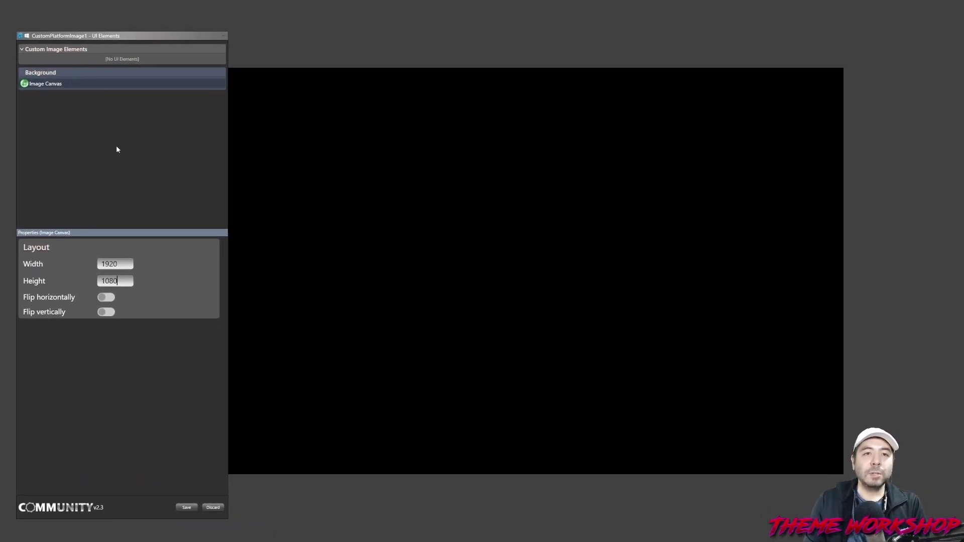
left_click(89, 60)
left_click(122, 49)
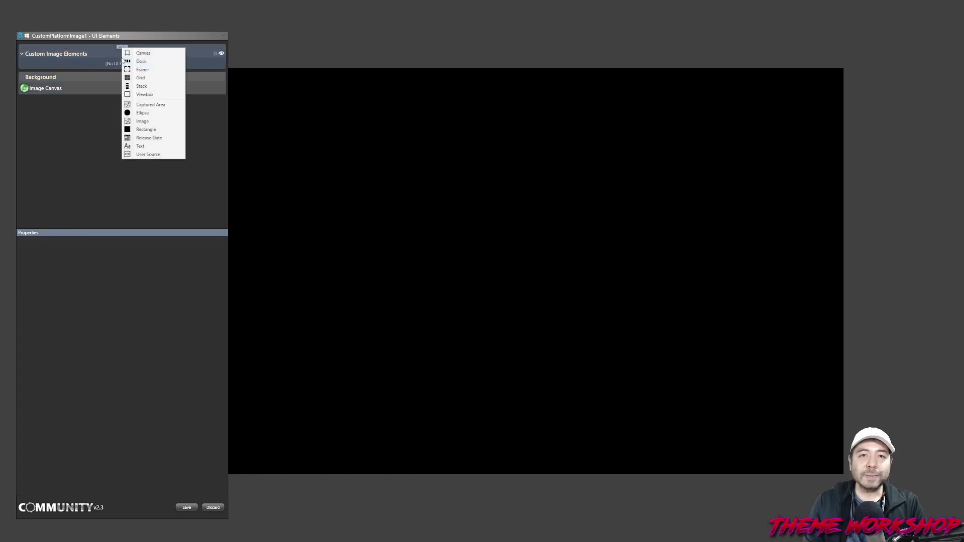
left_click(147, 122)
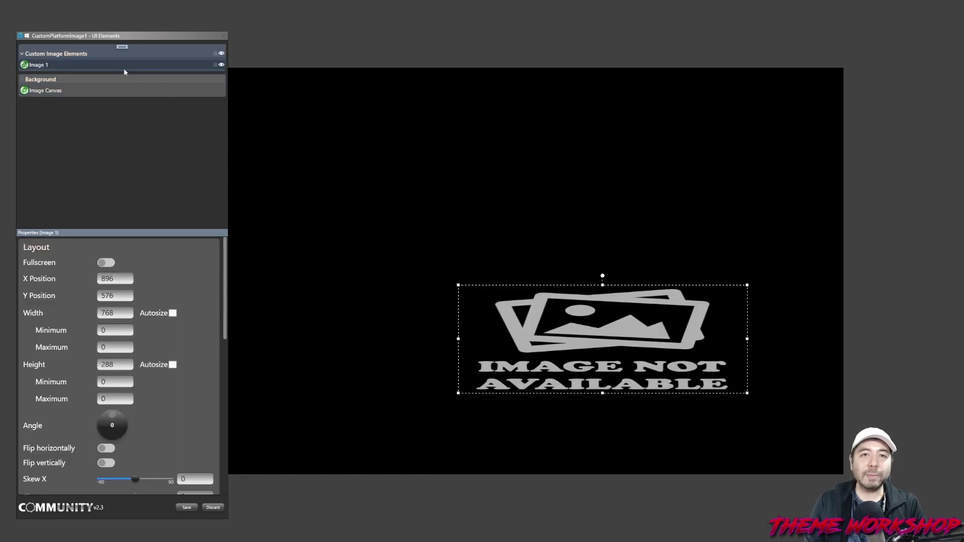
left_click(121, 47)
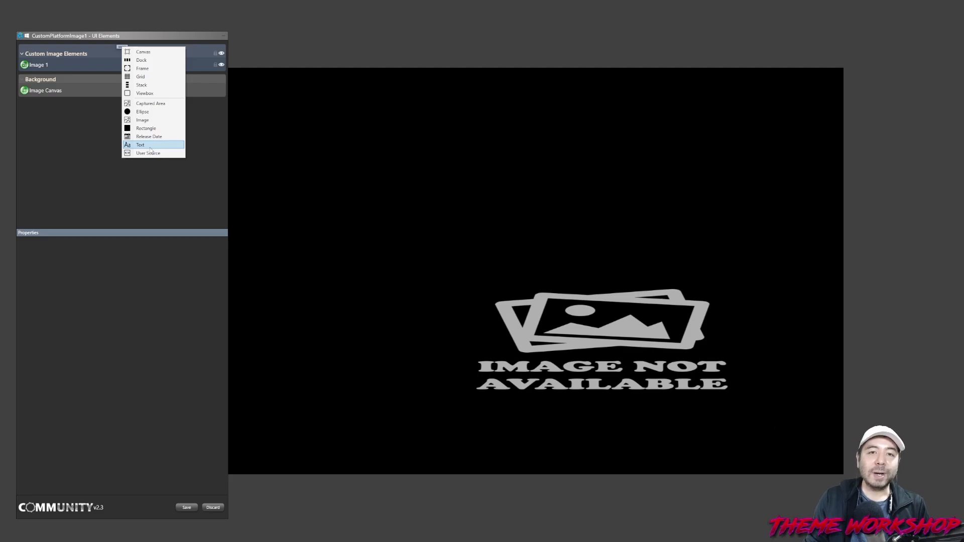
left_click(96, 154)
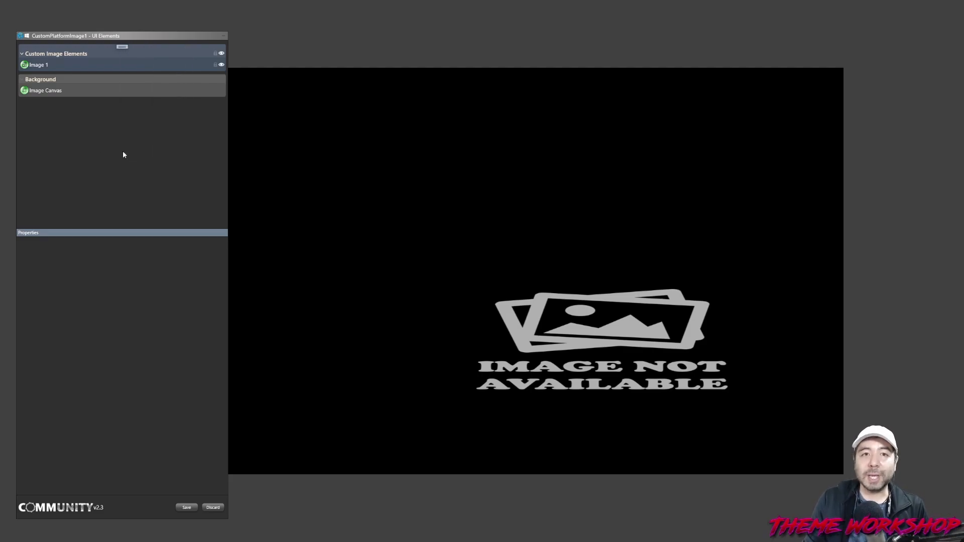
Rename the new image element to TV Bezel
left_click(67, 64)
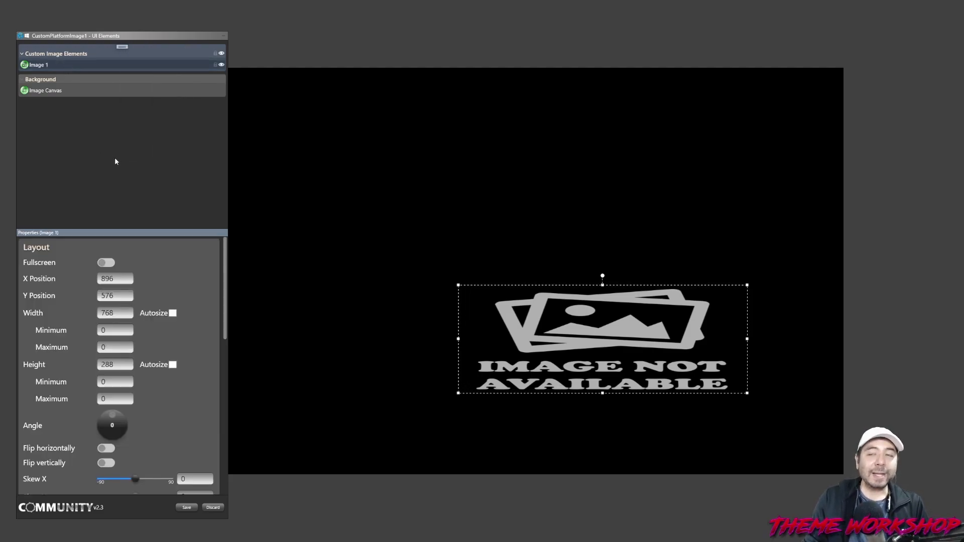
double_click(45, 67)
key("BackSpace")
key("BackSpace")
key("BackSpace")
key("BackSpace")
key("BackSpace")
key("BackSpace")
key("BackSpace")
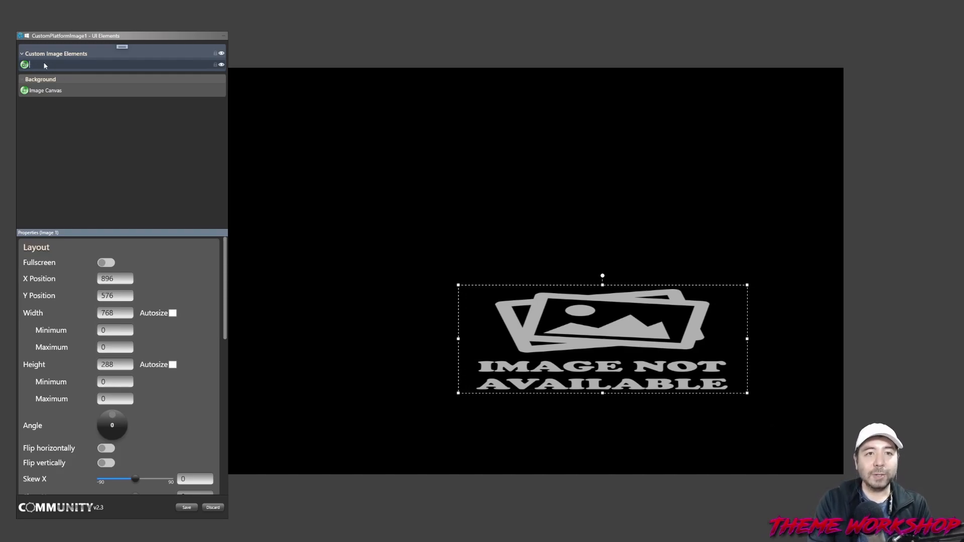
type("TV Bezel")
key("Return")
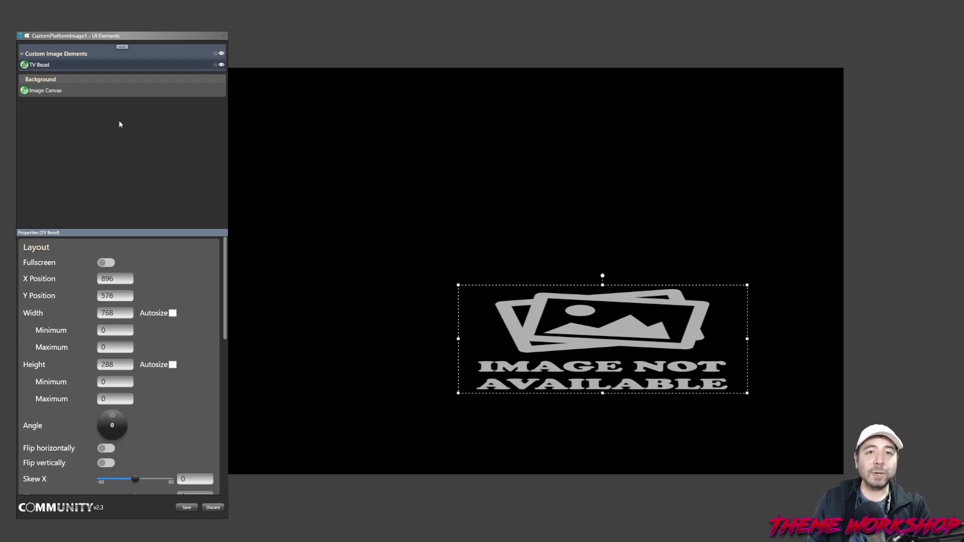
Make the TV Bezel element fullscreen
left_click(99, 50)
left_click(73, 65)
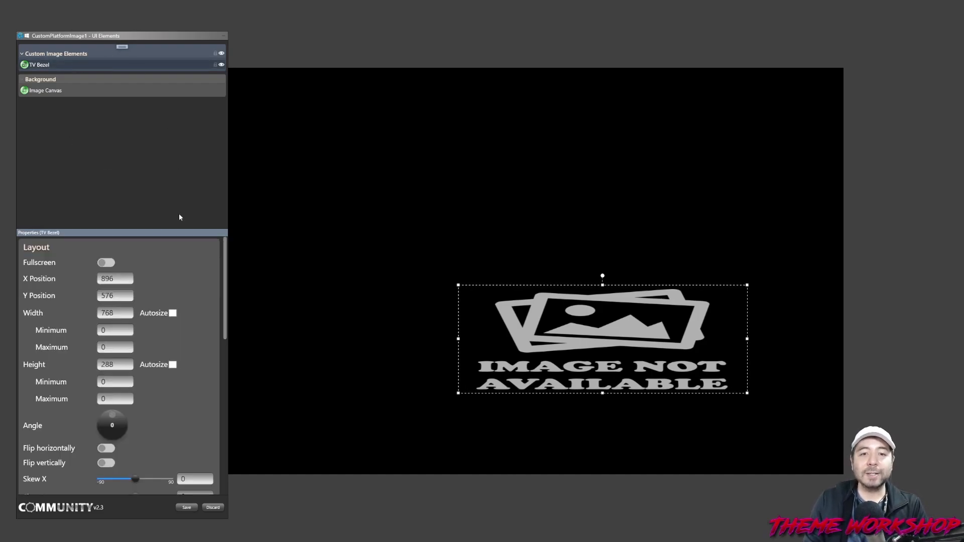
left_click(106, 263)
Browse to the theme's Media folder in File Explorer and arrange the Bezel Assets folder window alongside it
scroll(226, 263, "down", 3)
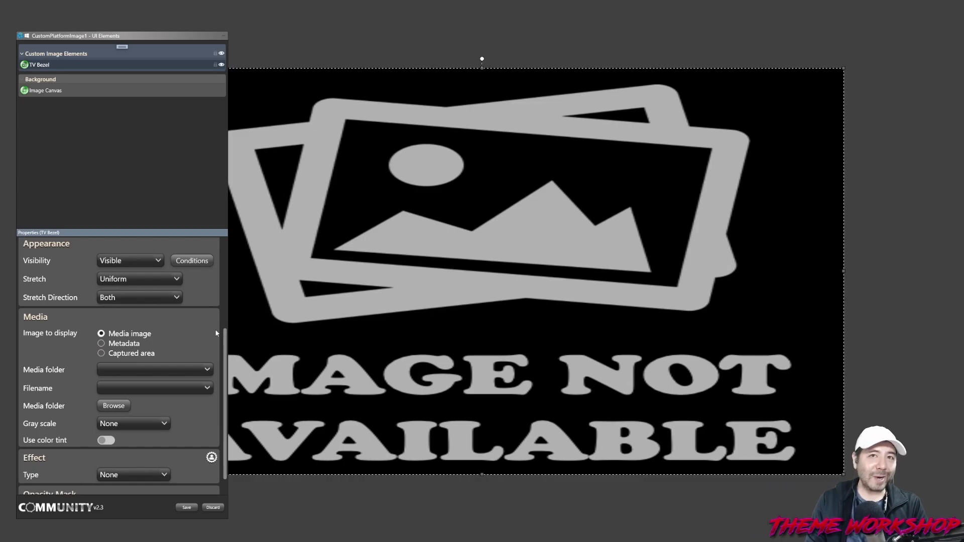
scroll(125, 341, "down", 1)
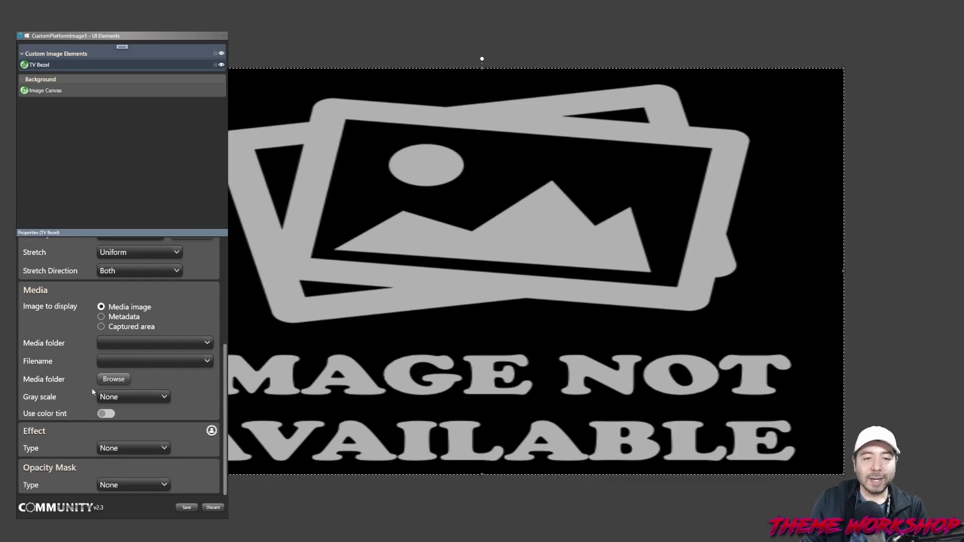
scroll(223, 348, "up", 7)
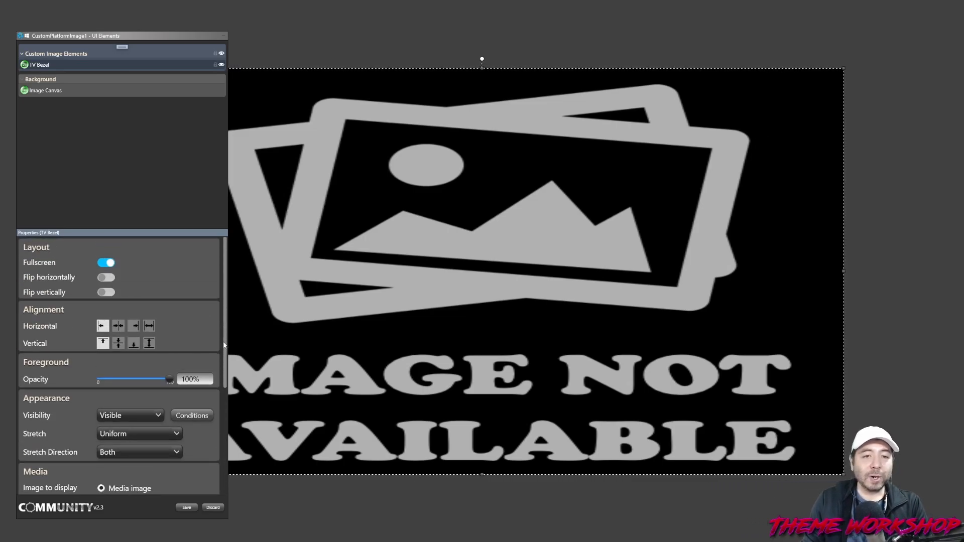
scroll(223, 348, "down", 7)
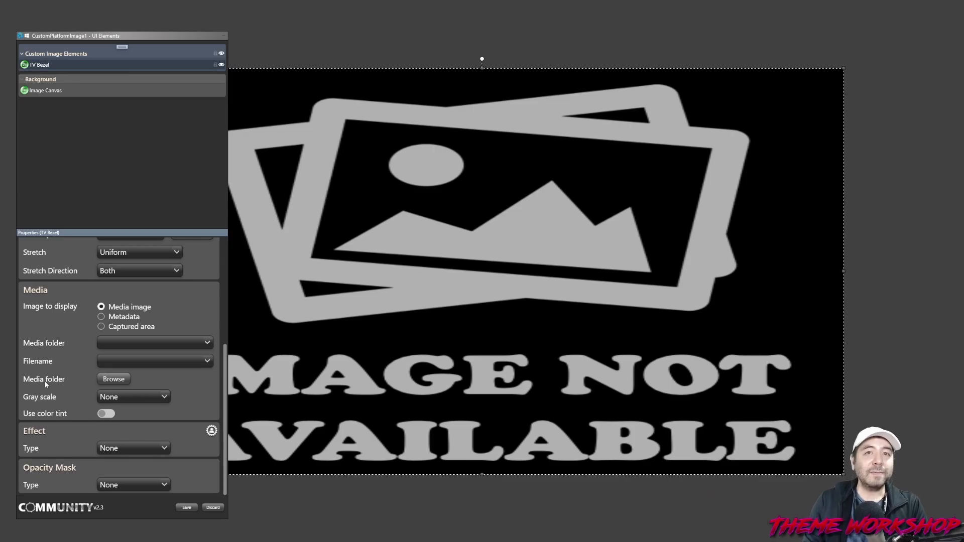
left_click(114, 379)
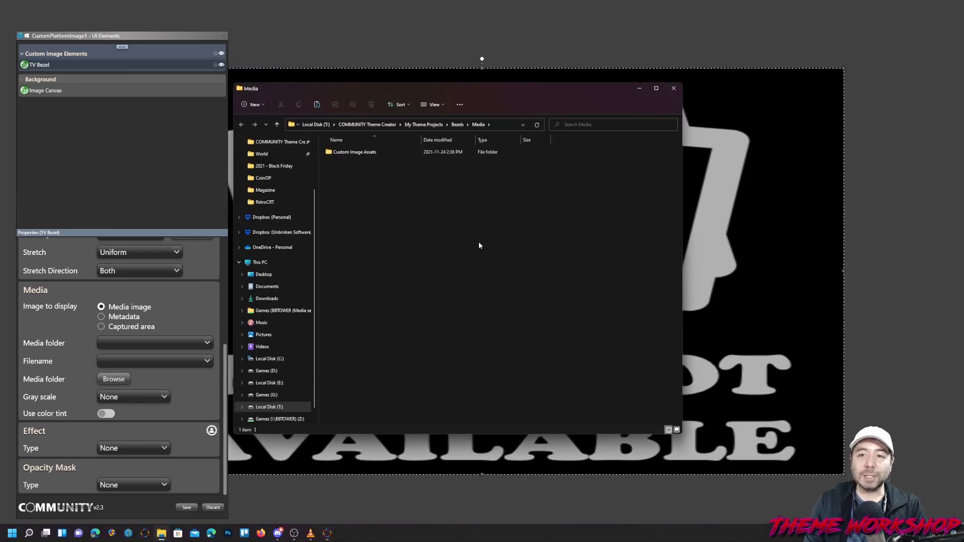
left_click_drag(416, 88, 645, 43)
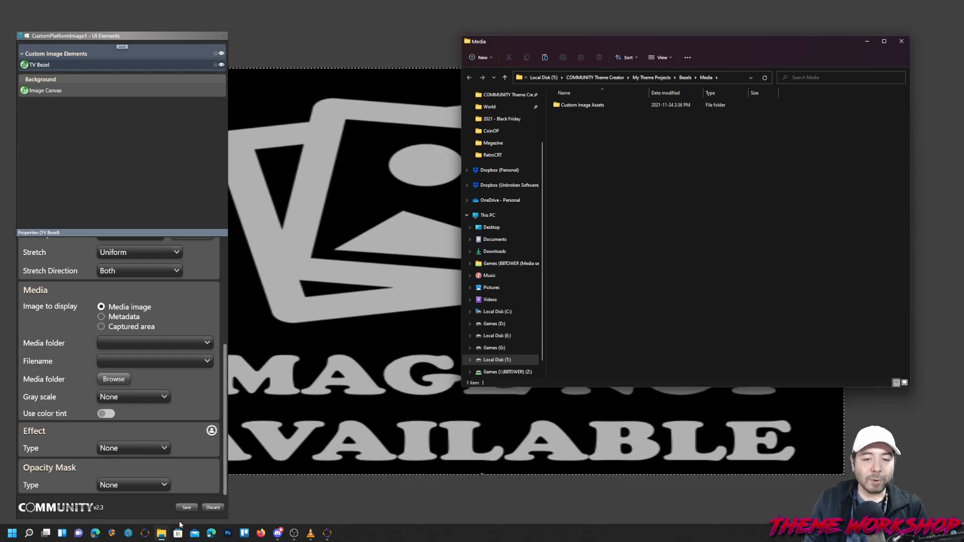
mouse_move(162, 533)
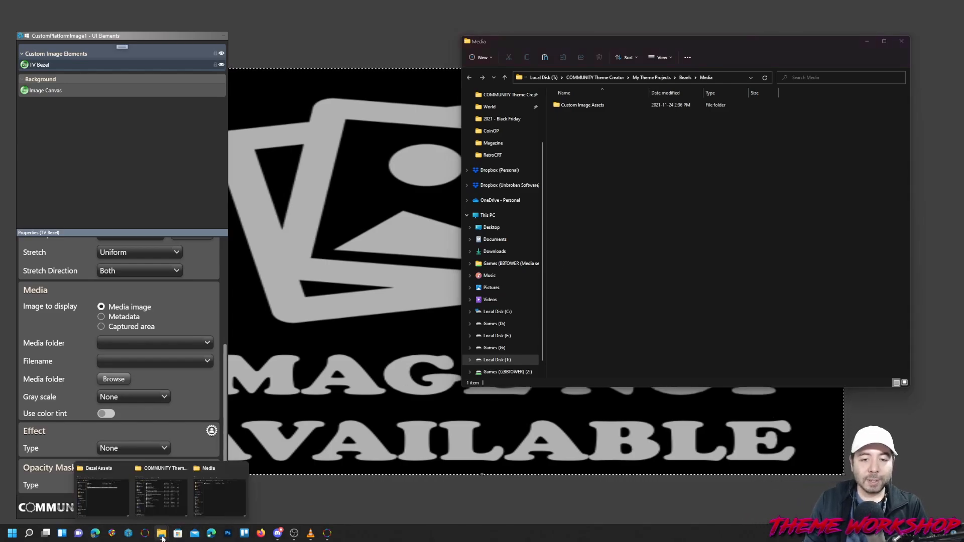
left_click(115, 507)
left_click_drag(327, 93, 453, 208)
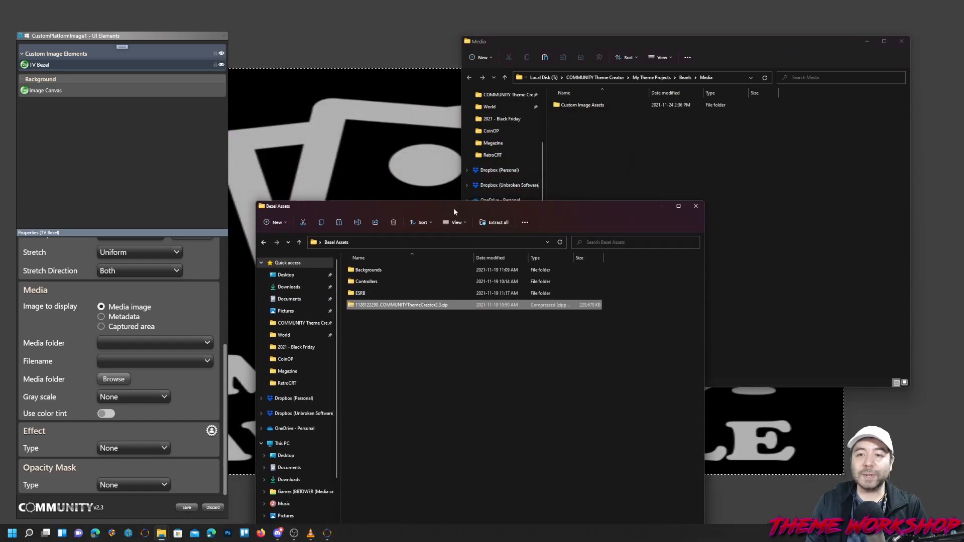
Copy the Backgrounds, Controllers and ESRB folders from Bezel Assets into the theme's Media folder and close the Bezel Assets window
left_click(347, 273)
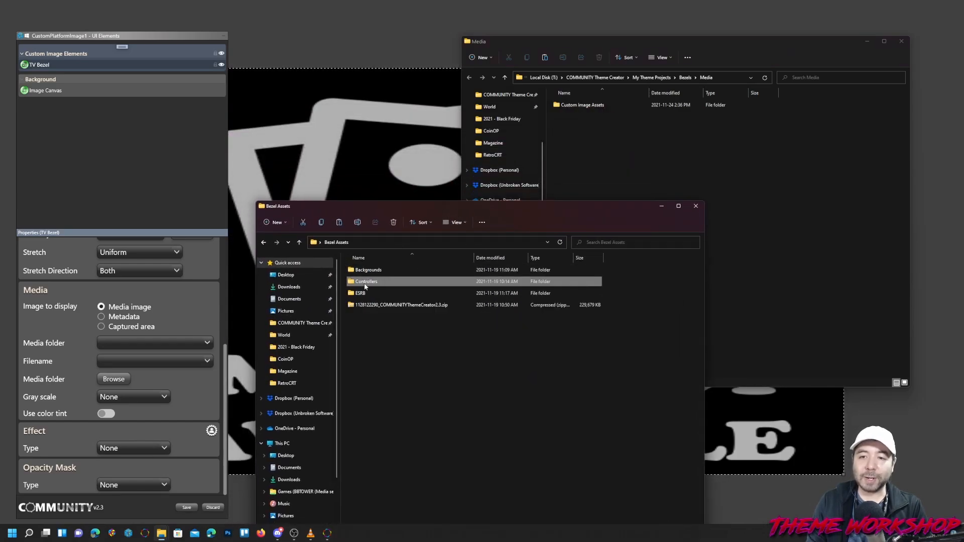
left_click(362, 295)
left_click(367, 272)
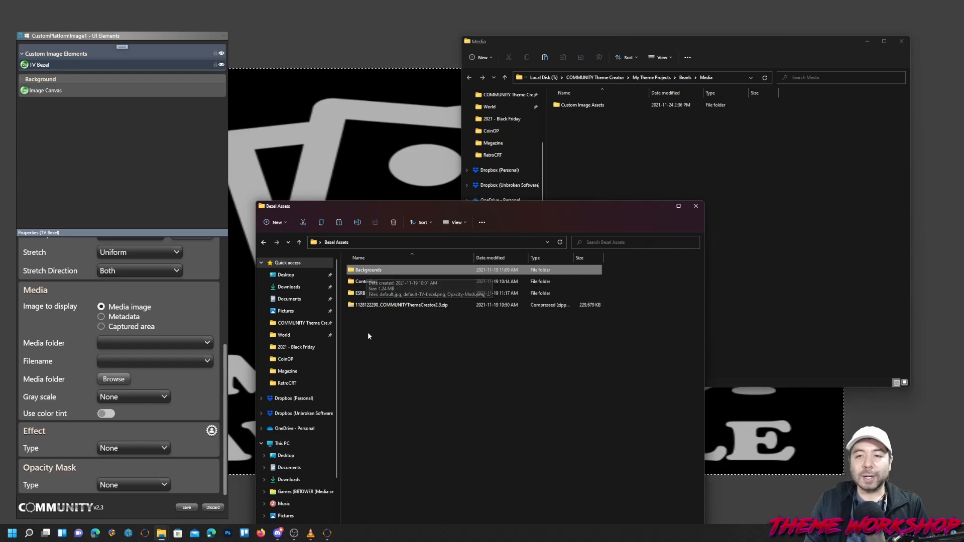
double_click(370, 271)
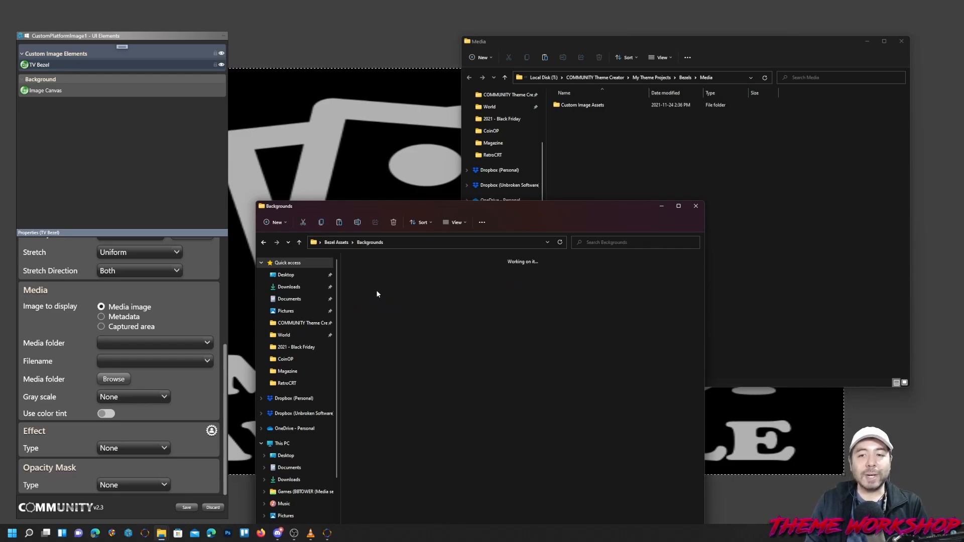
left_click(336, 242)
left_click_drag(345, 268, 600, 165)
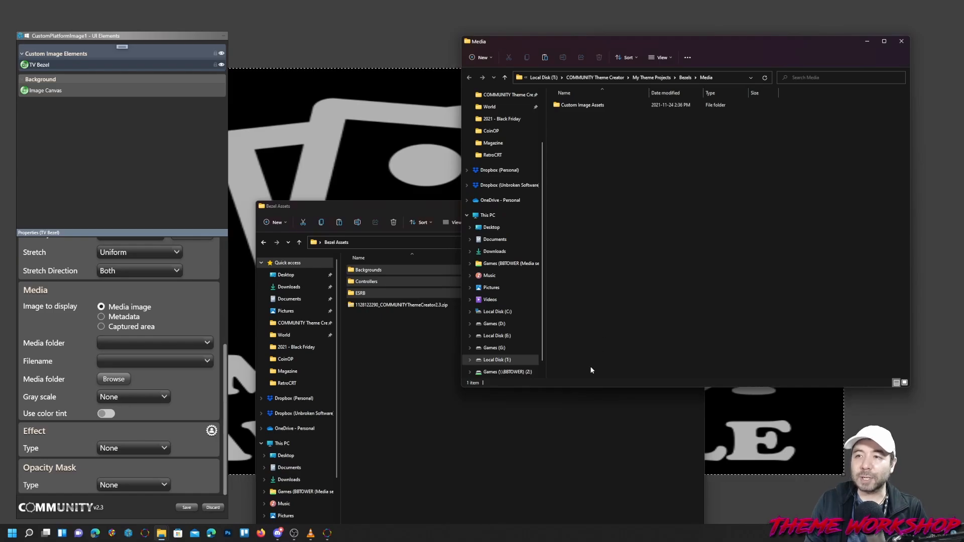
left_click(579, 442)
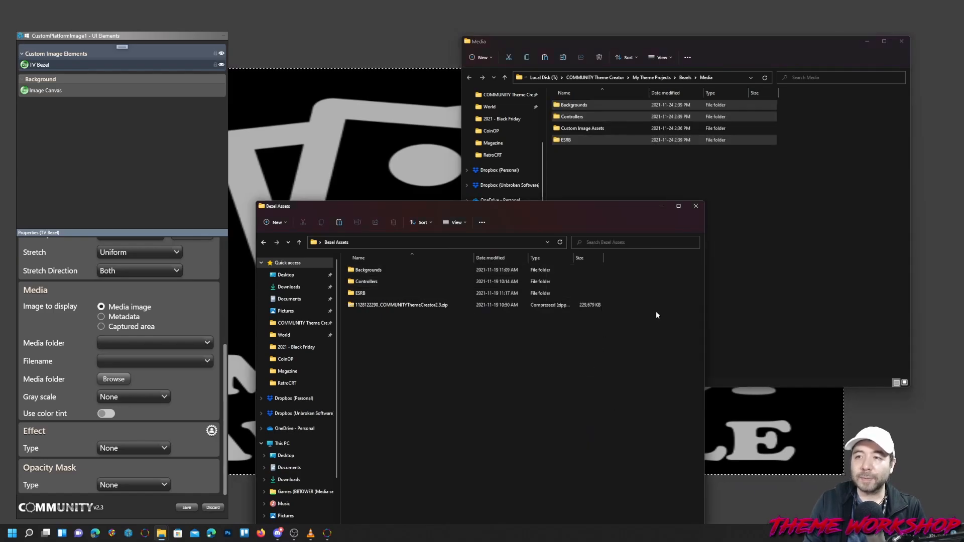
left_click(696, 206)
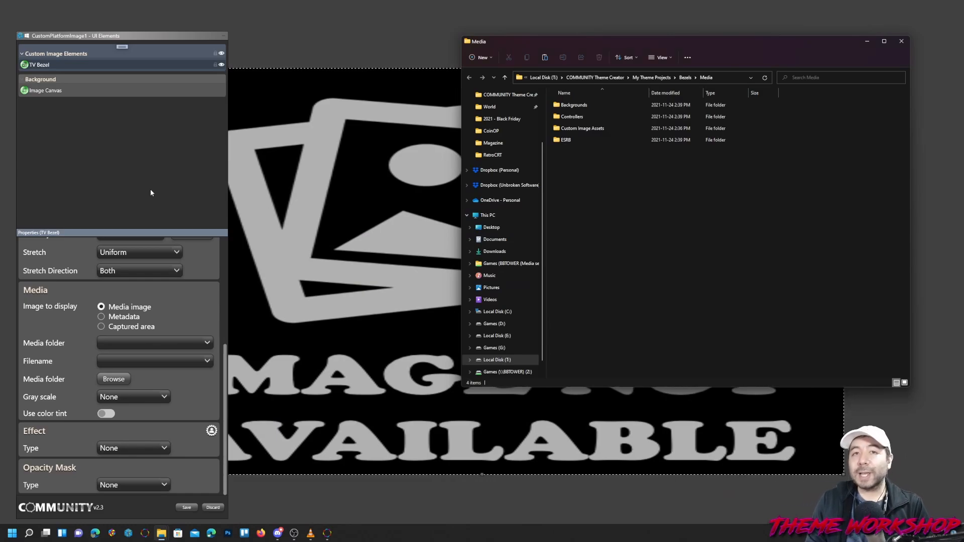
Check the copied Backgrounds folder and set the TV Bezel element's image to default-TV-bezel.png from the Backgrounds media folder
left_click(568, 109)
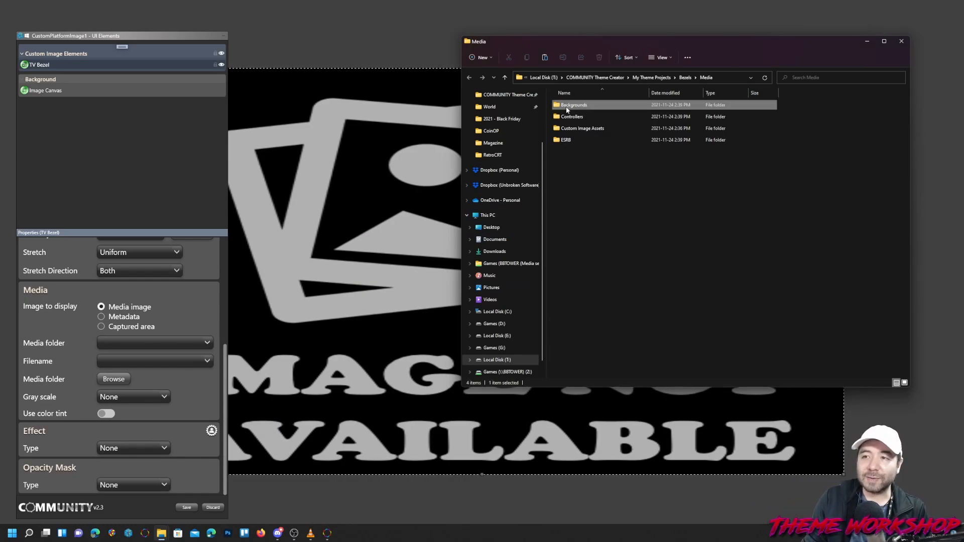
double_click(567, 109)
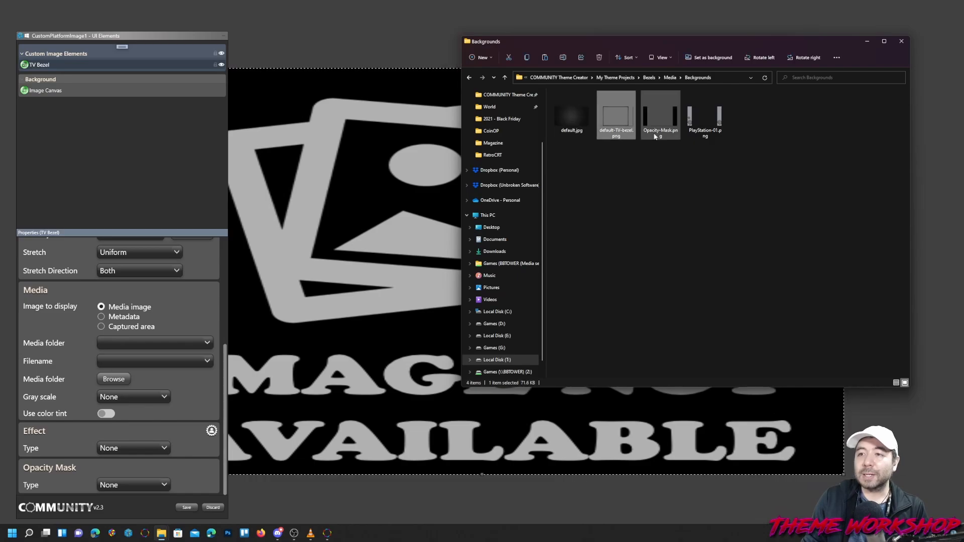
left_click(94, 174)
left_click(135, 343)
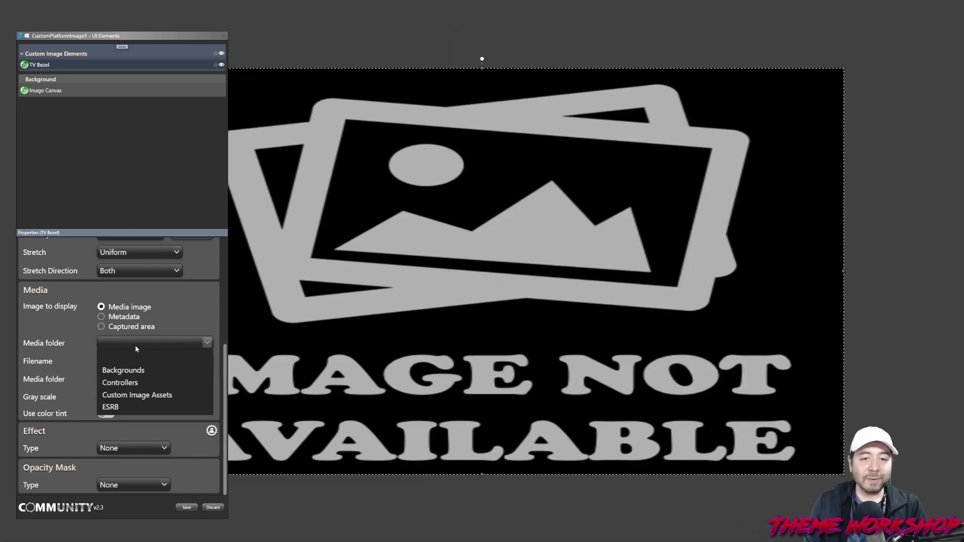
left_click(130, 375)
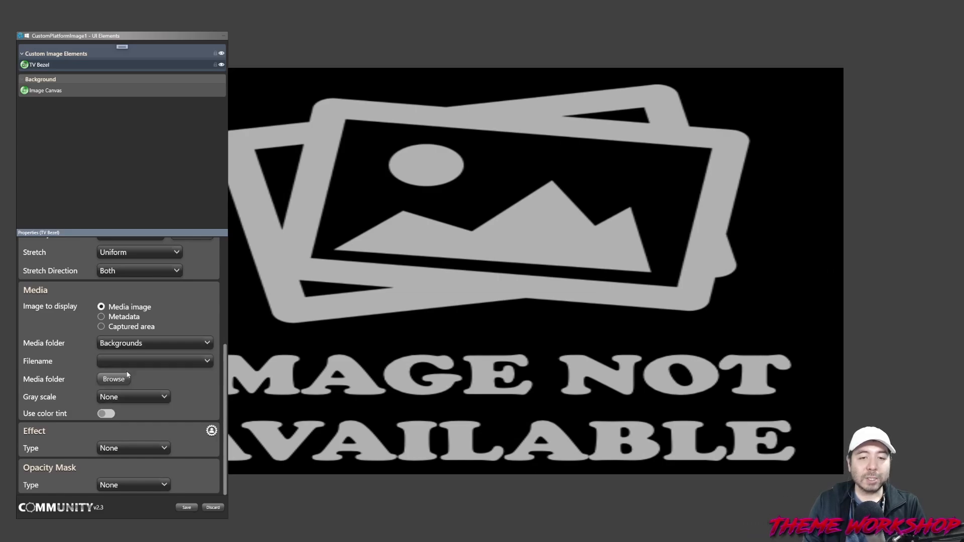
left_click(155, 362)
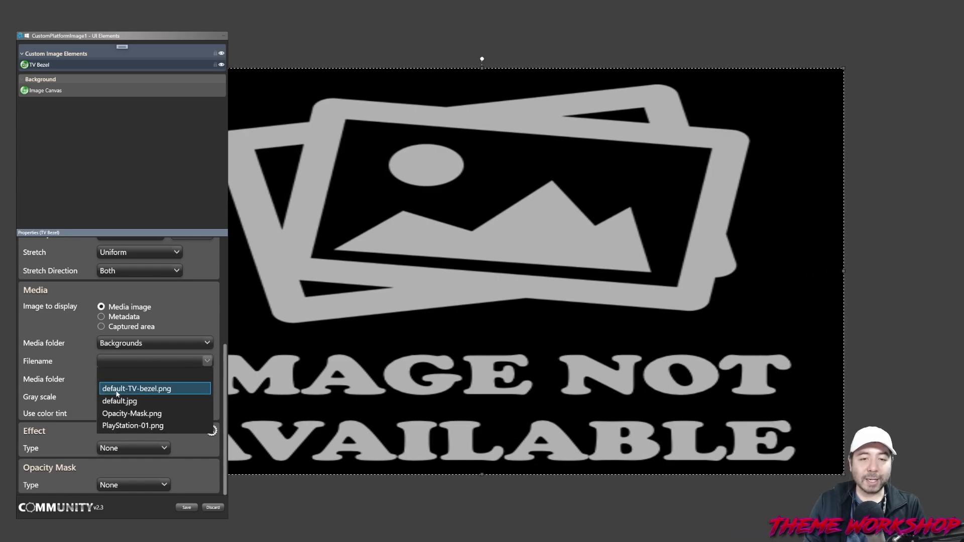
left_click(149, 391)
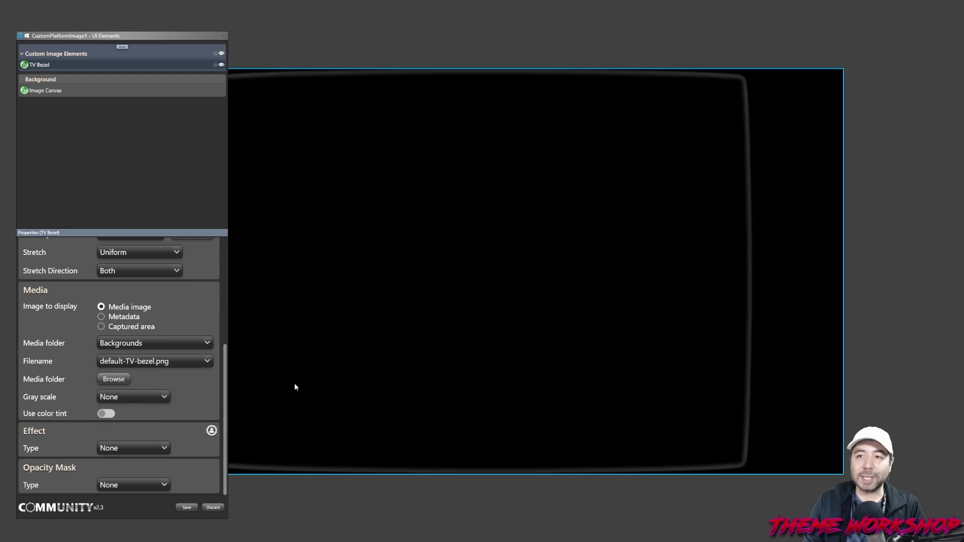
Add a new image element to the custom image elements and rename it Side Graphics
left_click(784, 115)
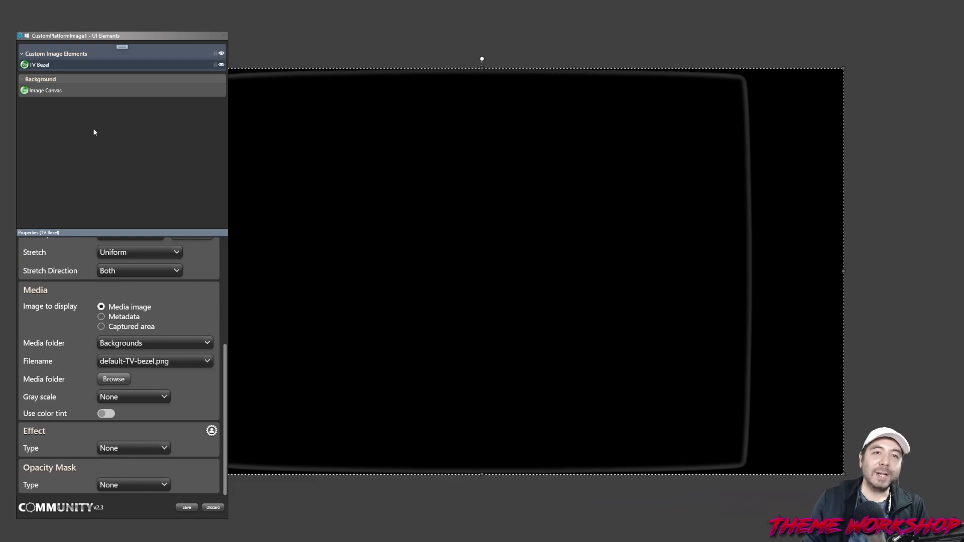
left_click(120, 47)
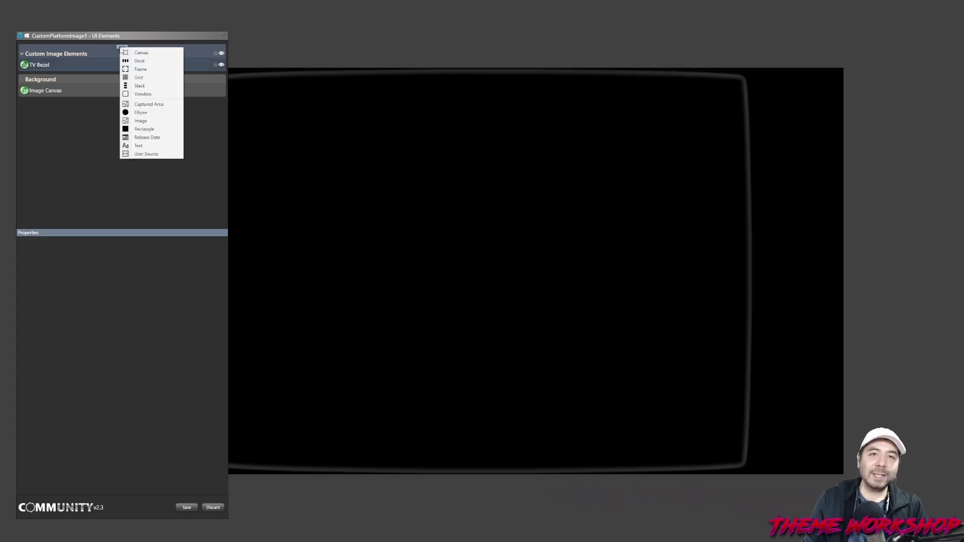
left_click(146, 124)
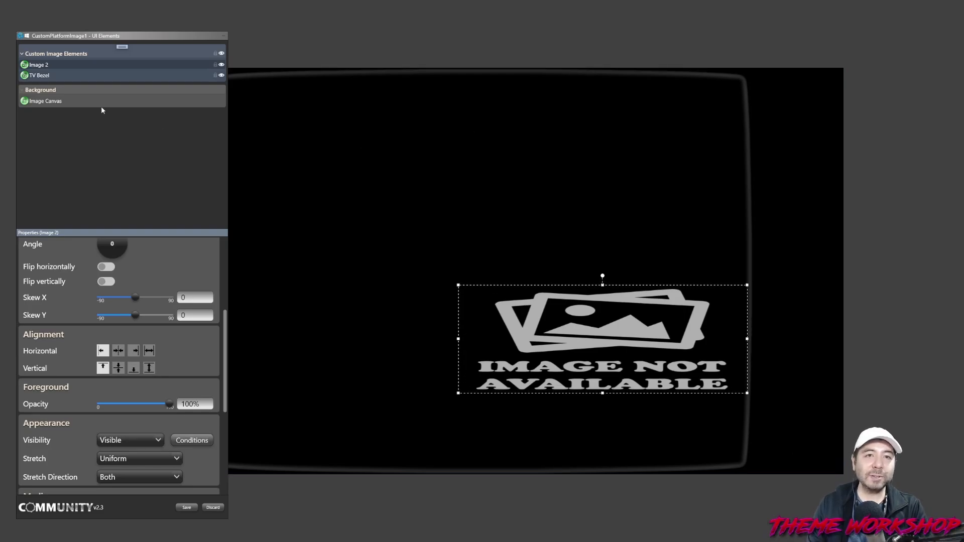
double_click(40, 65)
key("BackSpace")
key("BackSpace")
key("BackSpace")
key("BackSpace")
key("BackSpace")
key("BackSpace")
key("BackSpace")
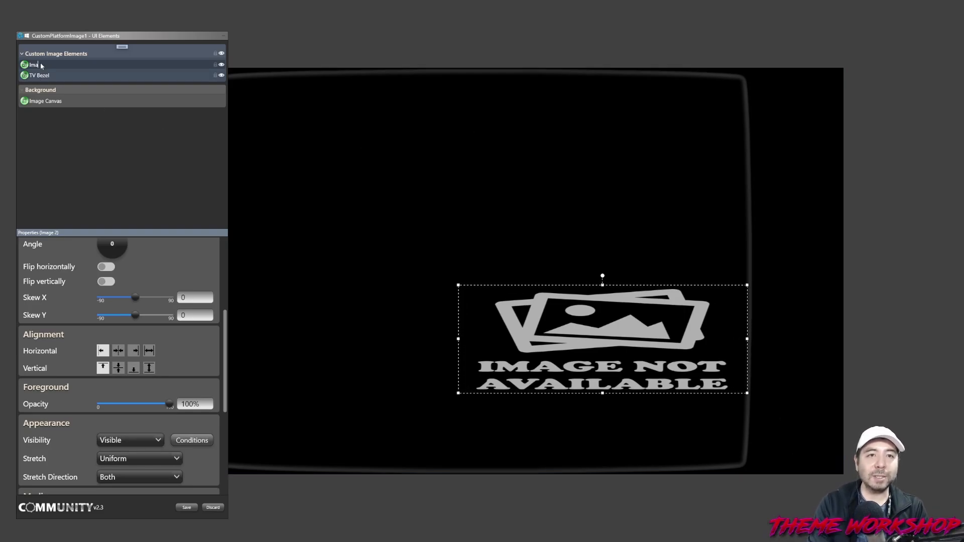
type("S")
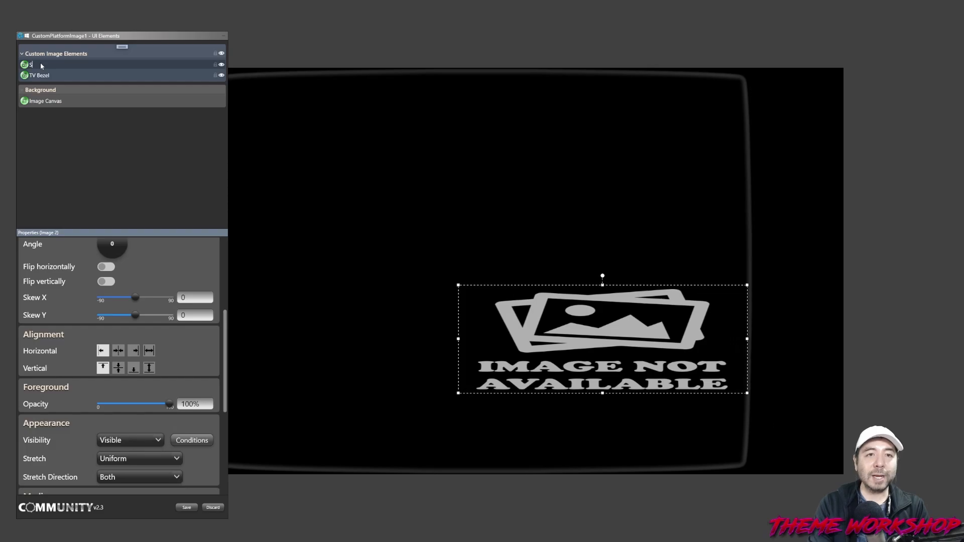
type("ide Graphics")
key("Return")
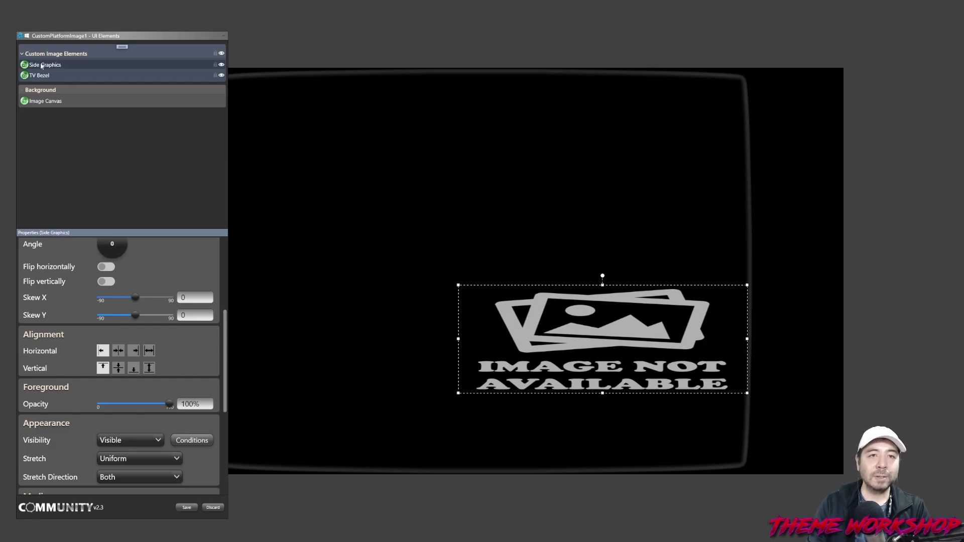
Reorder the Side Graphics element beneath TV Bezel and make it fullscreen
left_click_drag(43, 67, 24, 86)
scroll(210, 395, "down", 1)
scroll(106, 269, "up", 5)
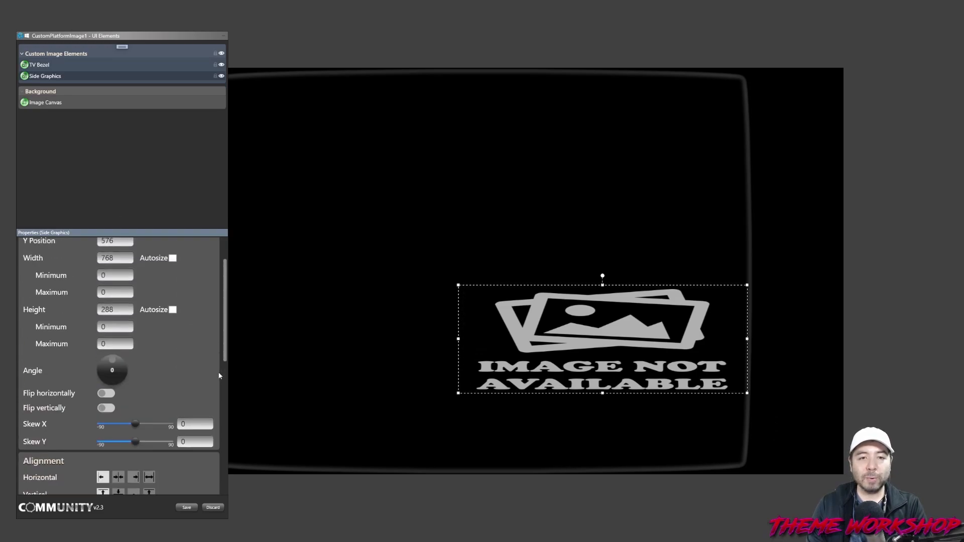
left_click(106, 265)
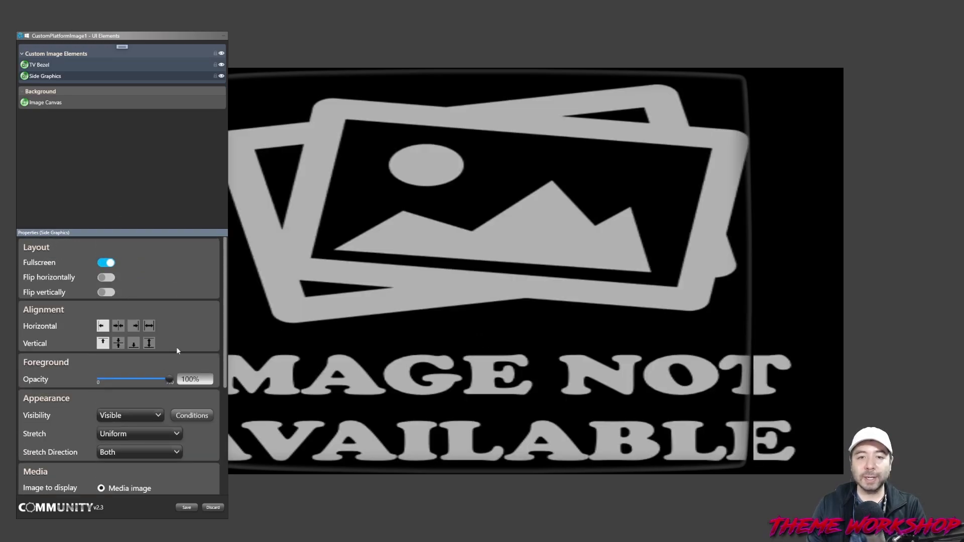
Set the Side Graphics element's image to default.jpg from the Backgrounds media folder
scroll(176, 352, "down", 3)
left_click(153, 382)
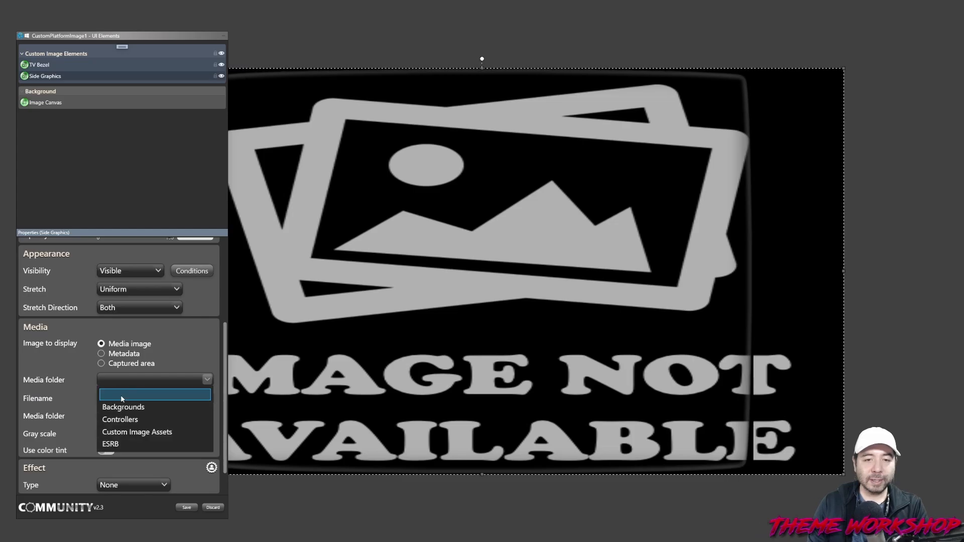
left_click(123, 407)
left_click(151, 398)
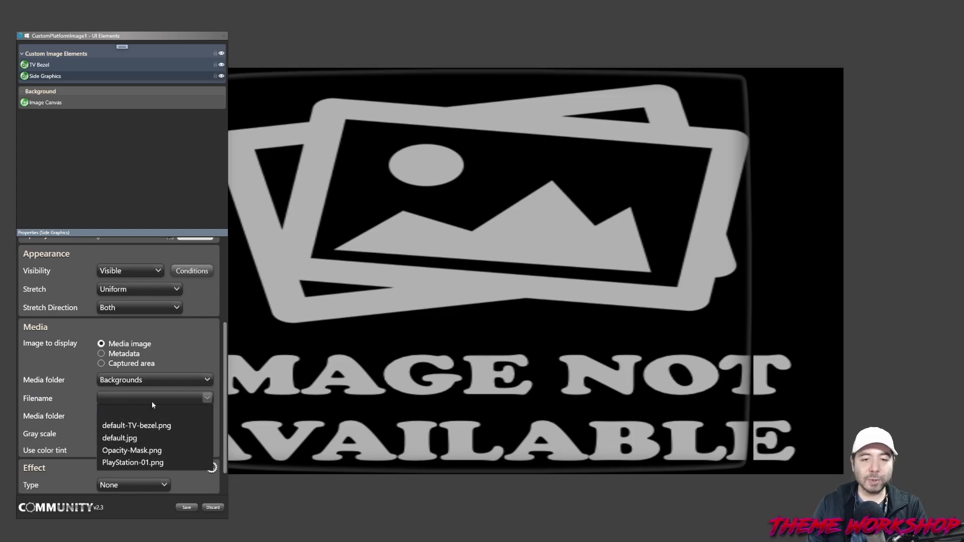
left_click(118, 438)
left_click(763, 341)
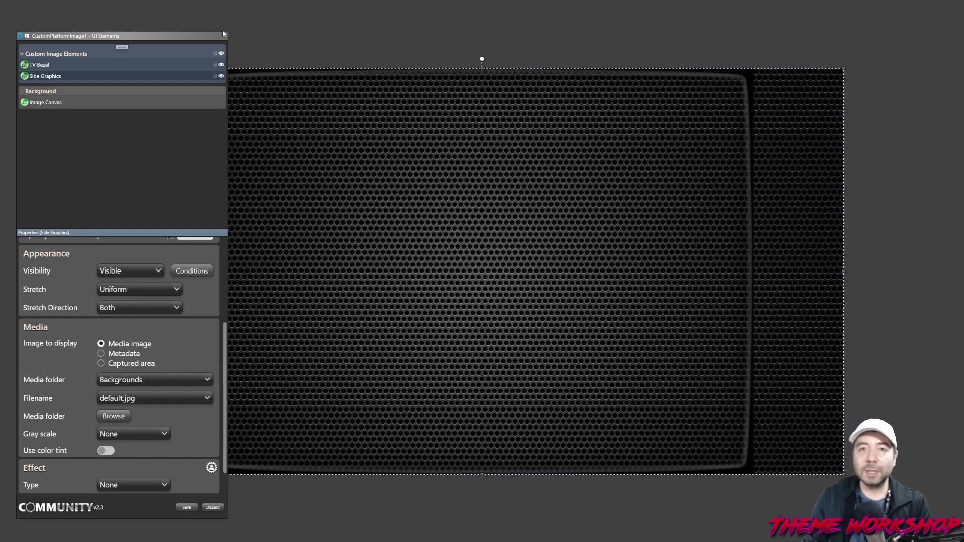
Move the UI Elements window off the canvas to inspect the unmasked background behind the TV bezel, and bring the window back
left_click_drag(183, 36, 378, 486)
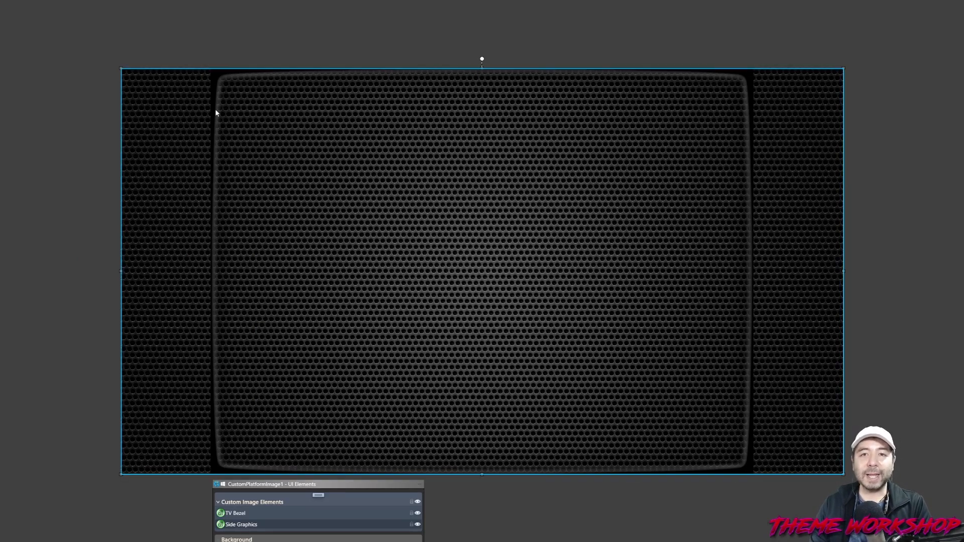
right_click(731, 87)
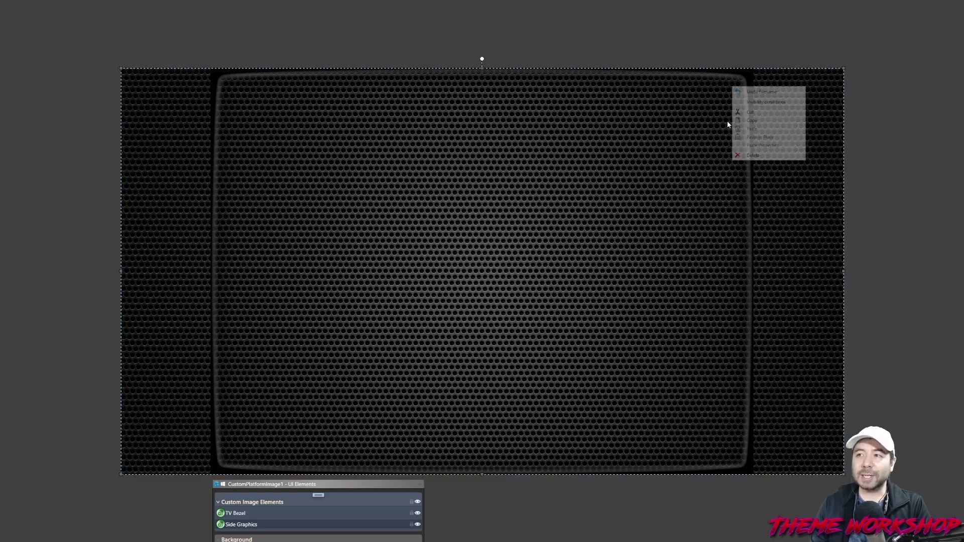
left_click(726, 44)
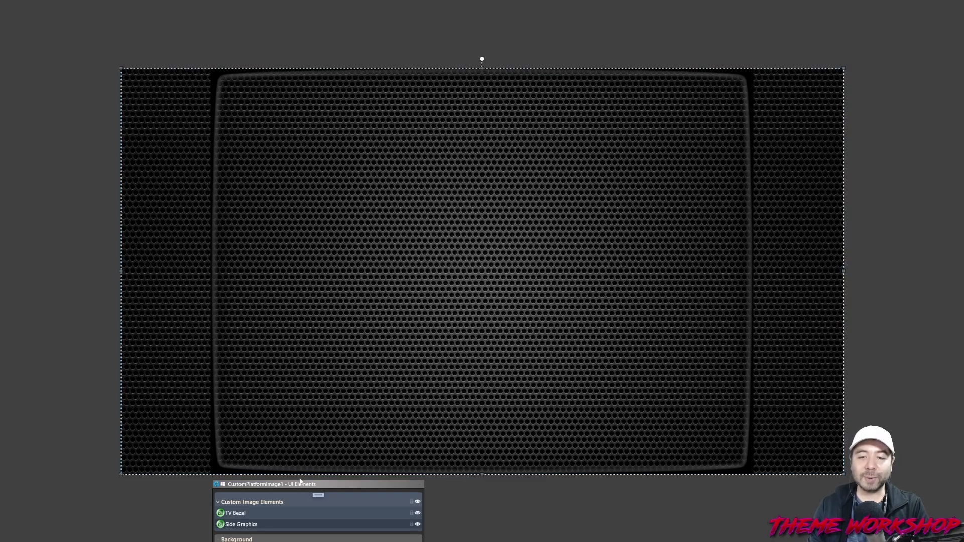
left_click_drag(300, 484, 106, 36)
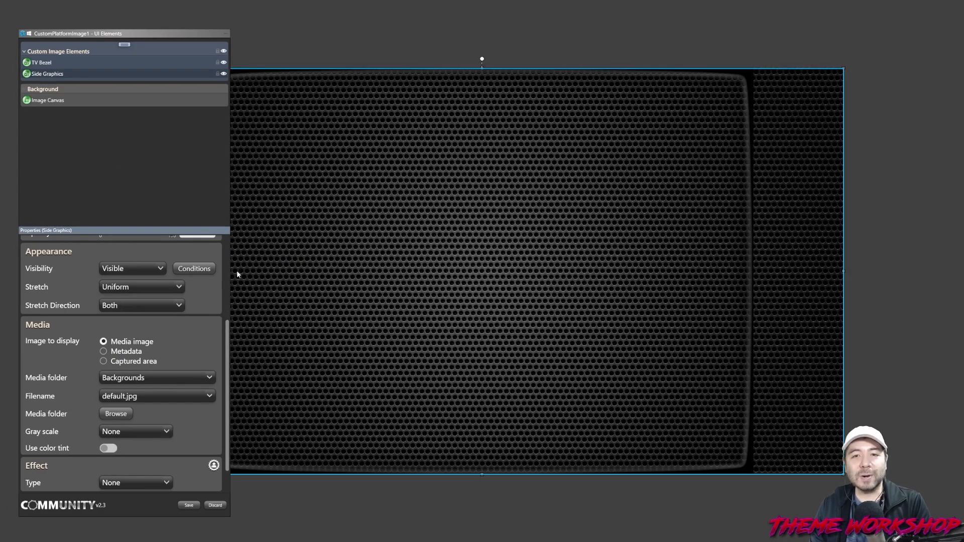
Give Side Graphics an image-type opacity mask using Opacity-Mask.png from the Backgrounds folder
scroll(225, 379, "down", 2)
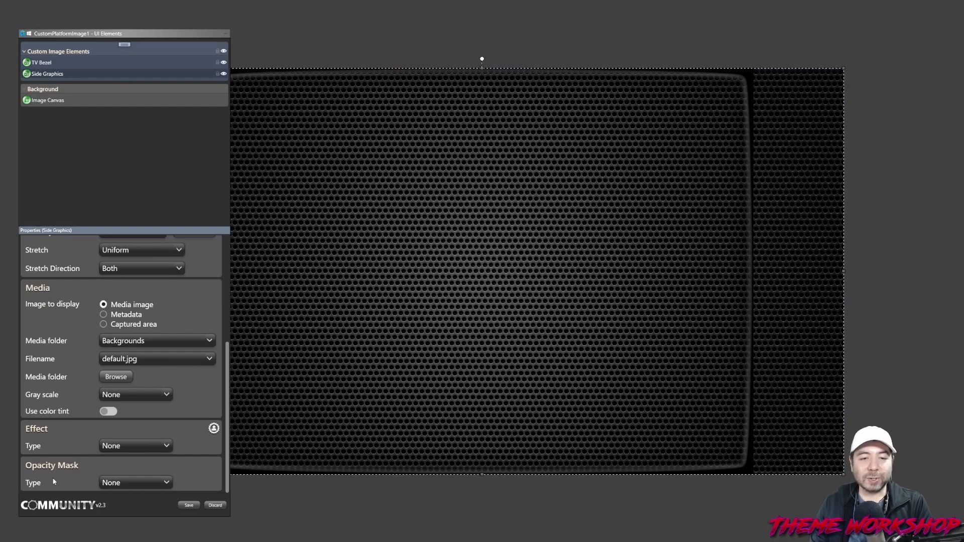
left_click(131, 483)
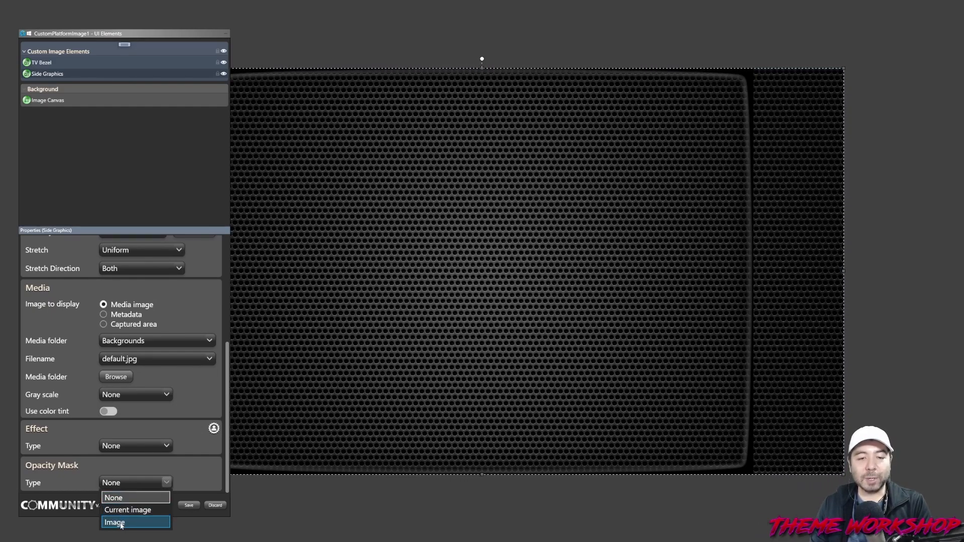
left_click(117, 521)
scroll(75, 452, "down", 2)
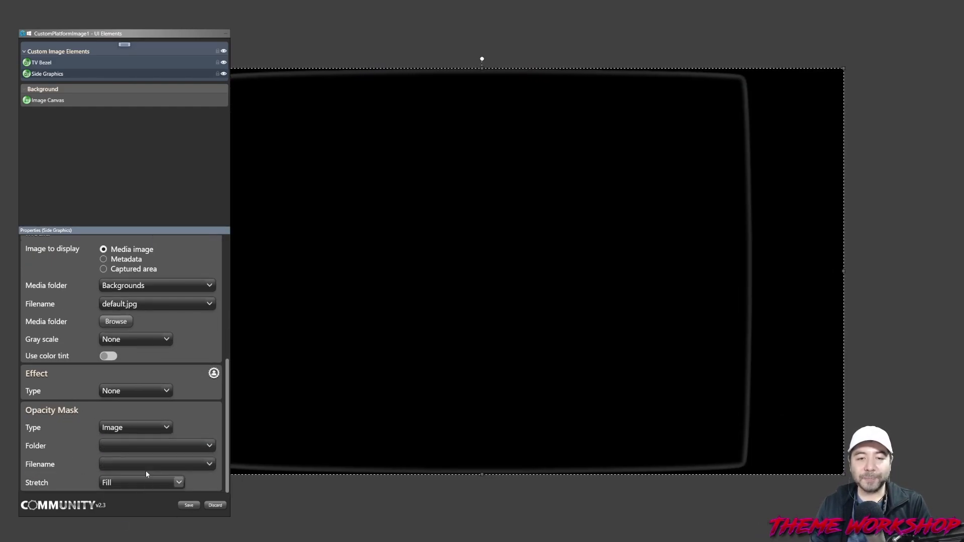
left_click(138, 445)
left_click(131, 476)
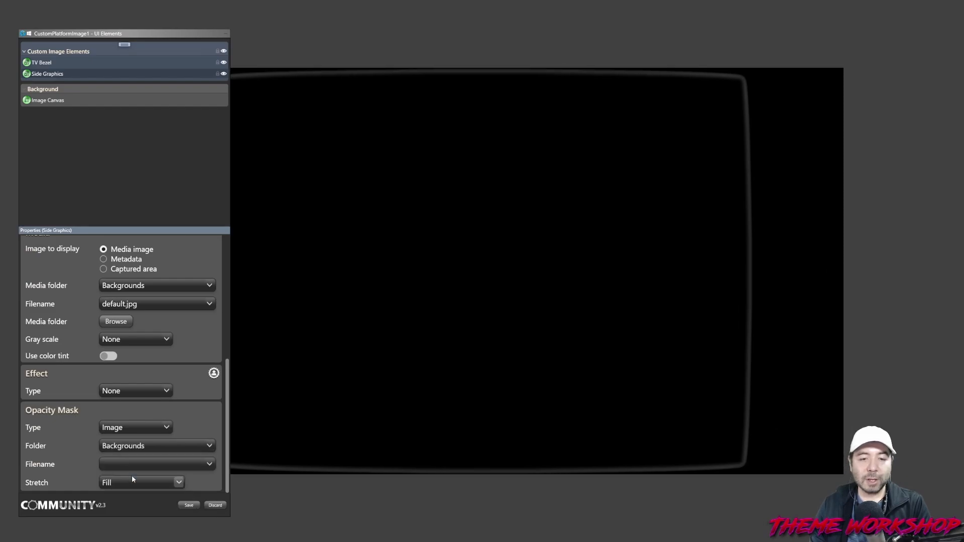
left_click(134, 465)
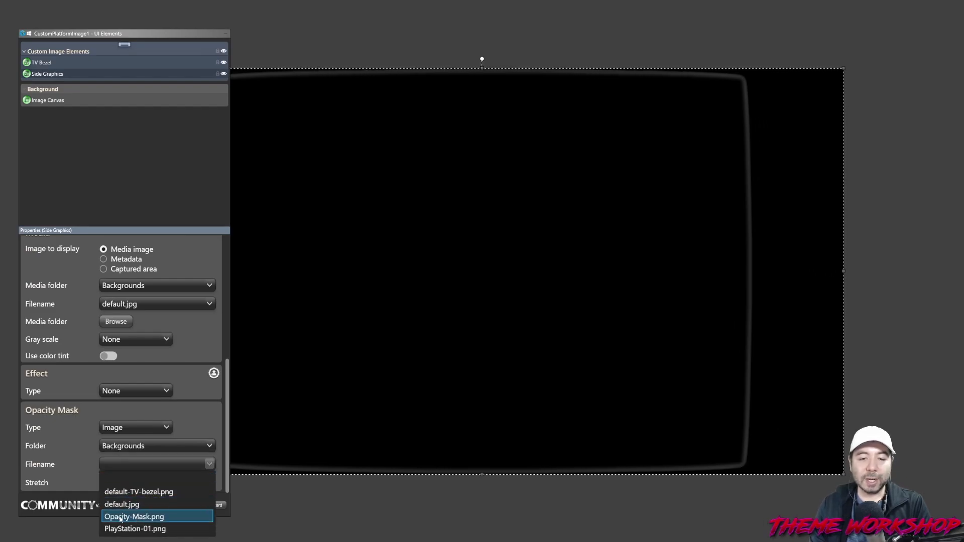
left_click(135, 518)
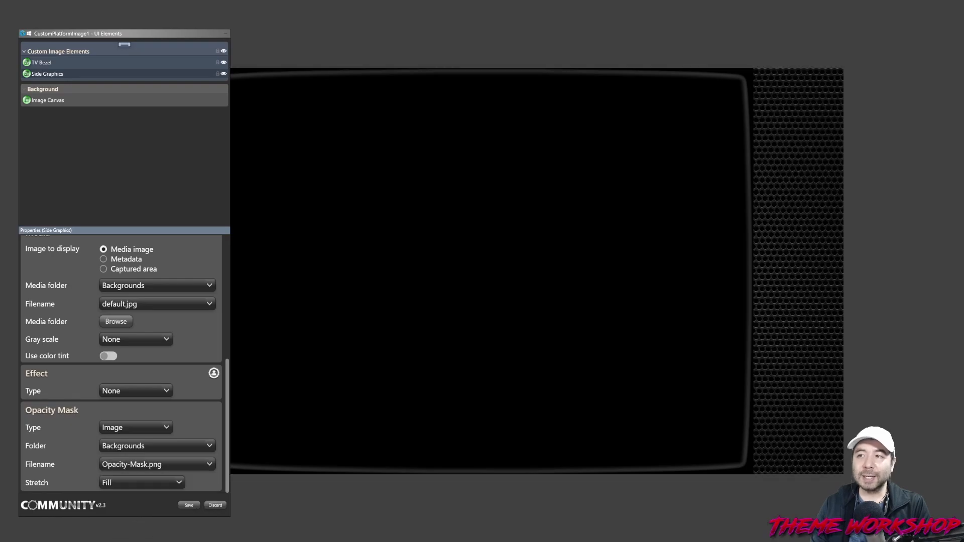
Uncover the canvas to examine the masked side graphics, and return the UI Elements window to review the element's properties
left_click_drag(129, 45, 183, 501)
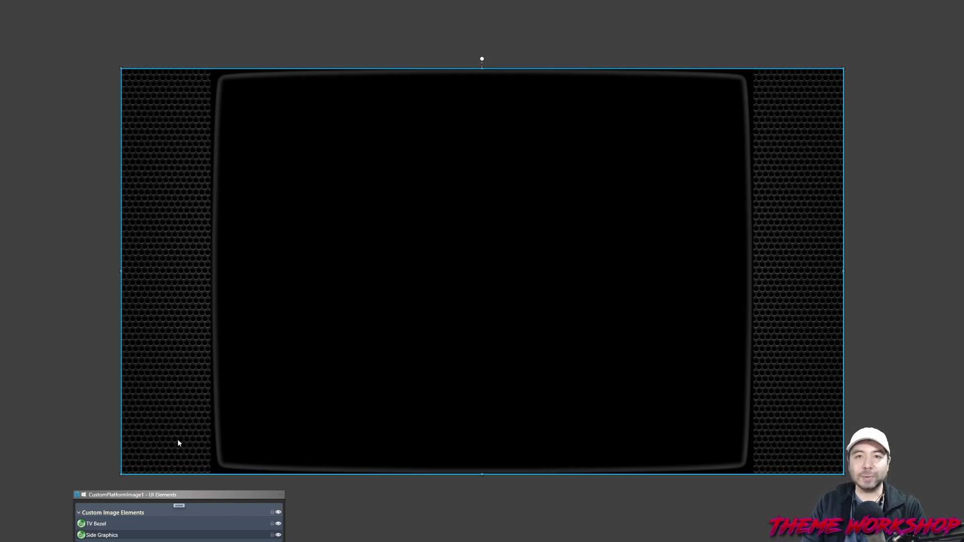
left_click_drag(197, 497, 154, 33)
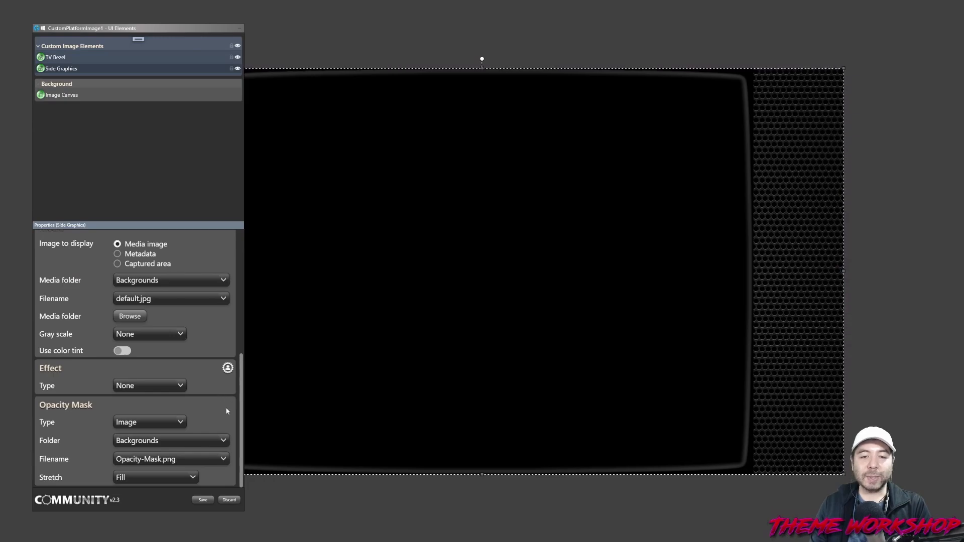
scroll(226, 410, "up", 5)
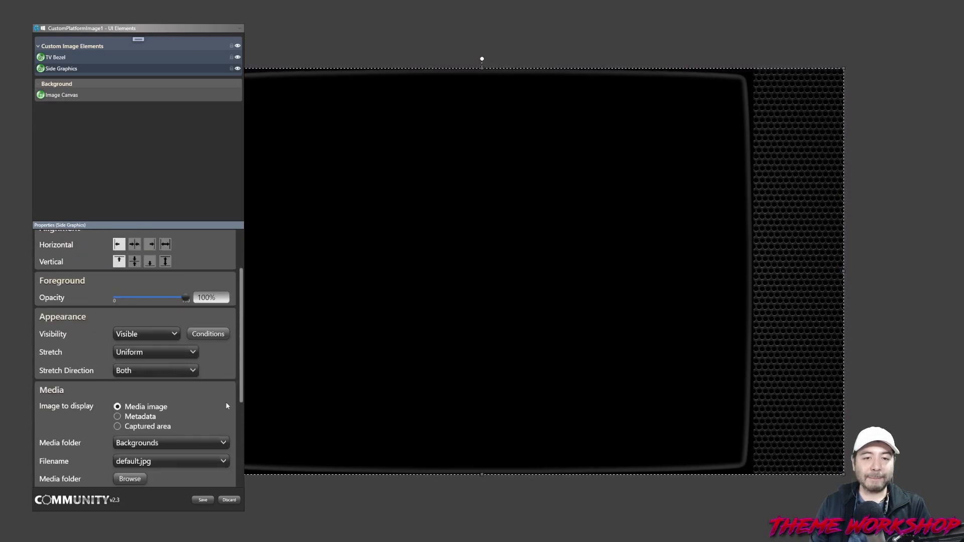
scroll(227, 405, "down", 2)
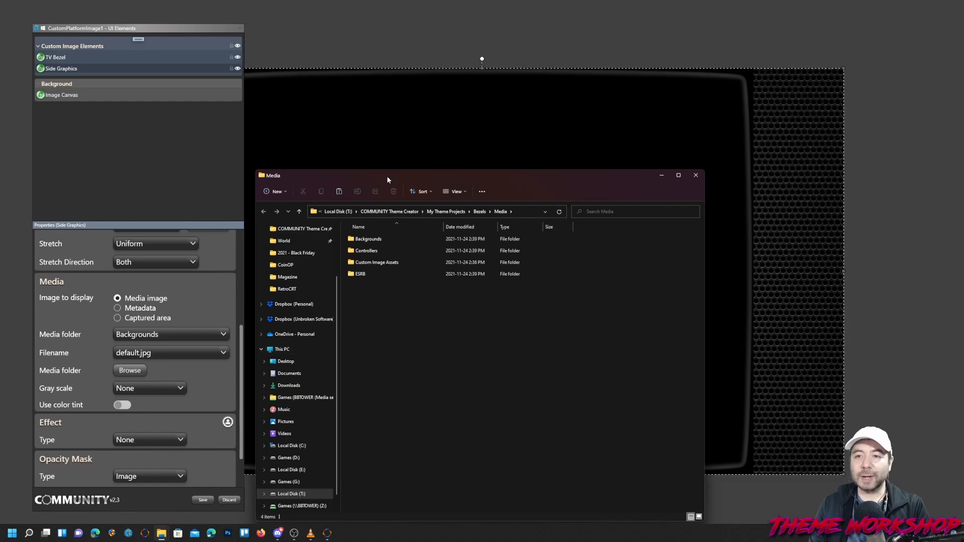
Open Opacity-Mask.png from the Backgrounds folder in File Explorer to examine the mask, and close the image and minimize the folder window
left_click_drag(387, 177, 413, 129)
left_click(401, 195)
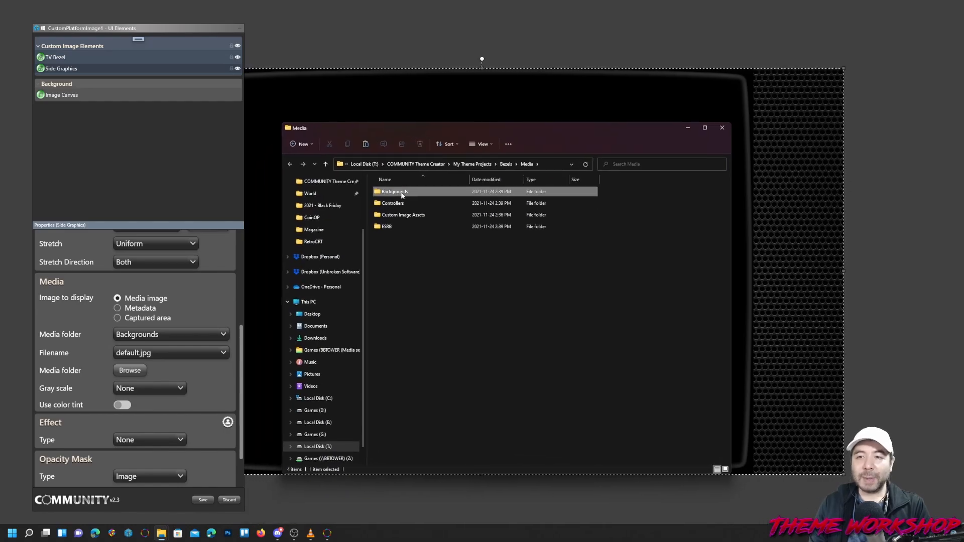
double_click(401, 196)
left_click(482, 207)
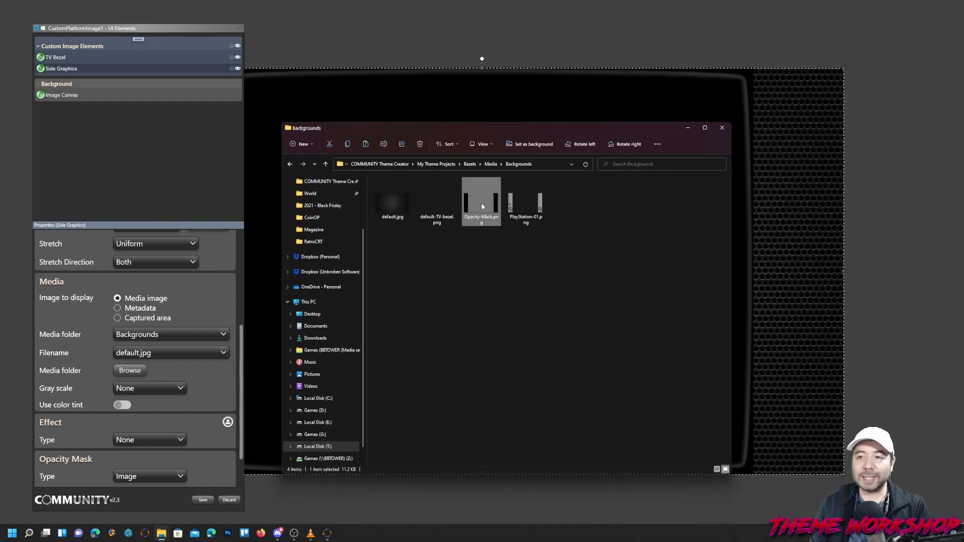
double_click(482, 207)
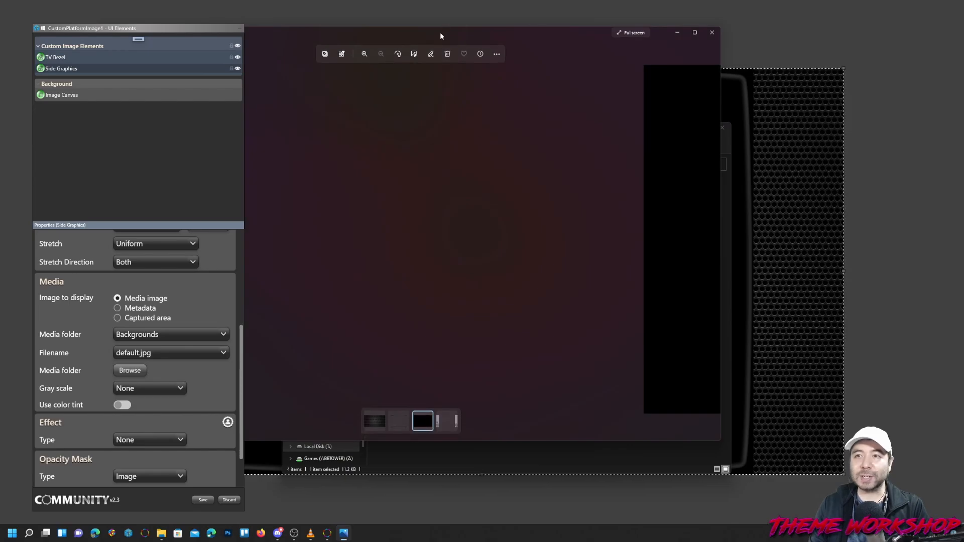
left_click_drag(441, 34, 611, 51)
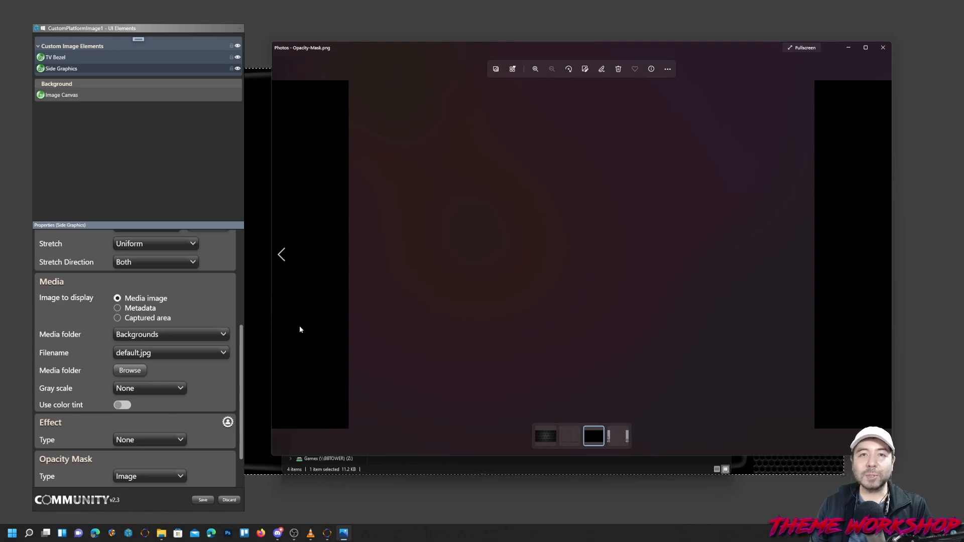
left_click(884, 48)
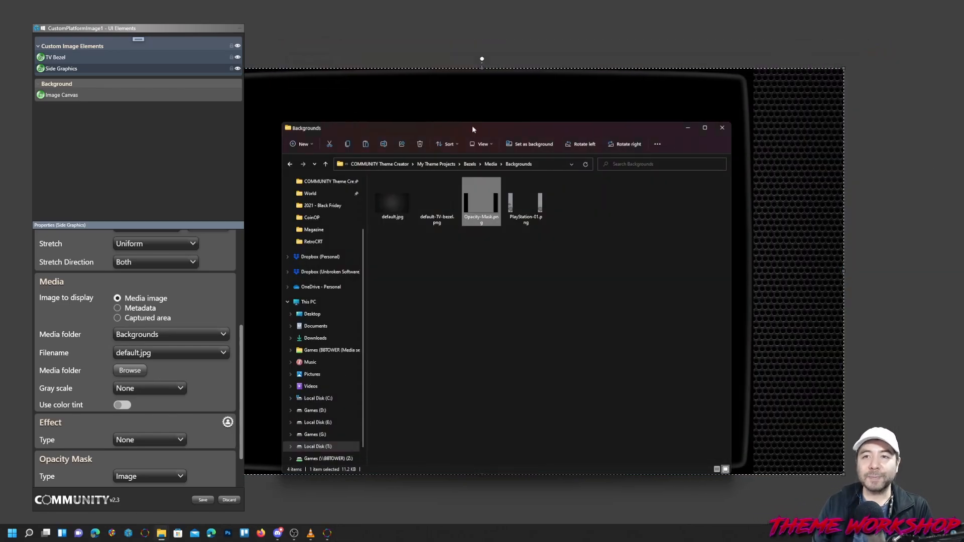
left_click(687, 127)
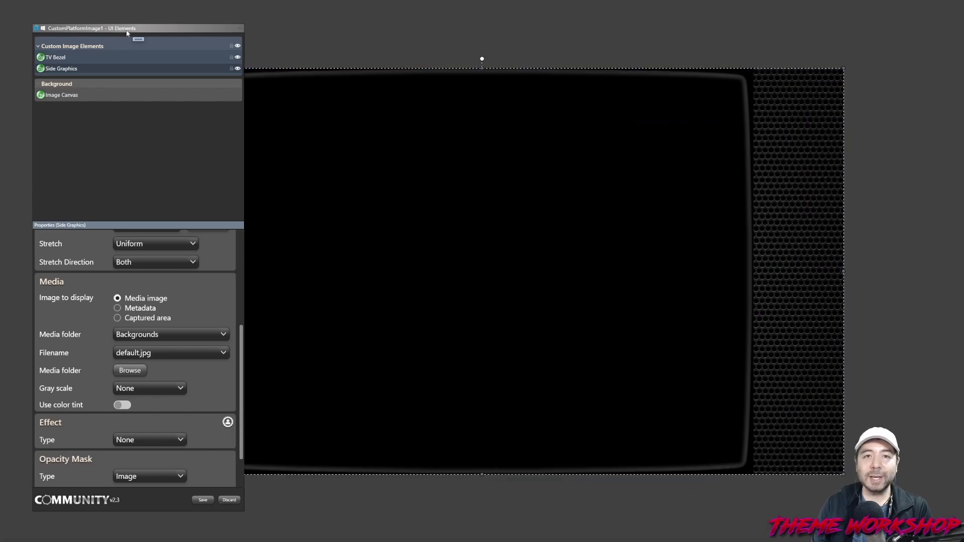
Move the UI Elements window to the middle of the canvas and add an image element named Platform Clear Logo
left_click_drag(136, 29, 477, 33)
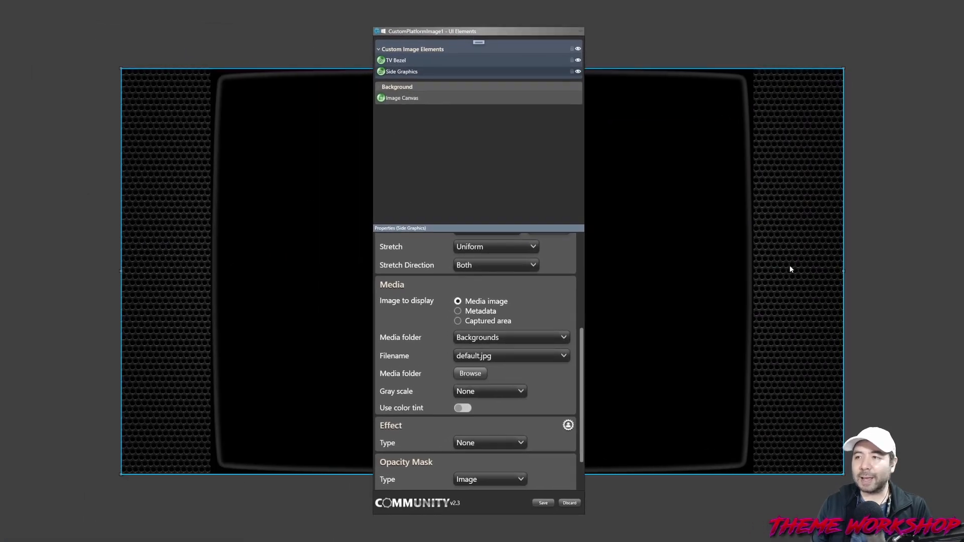
left_click(475, 51)
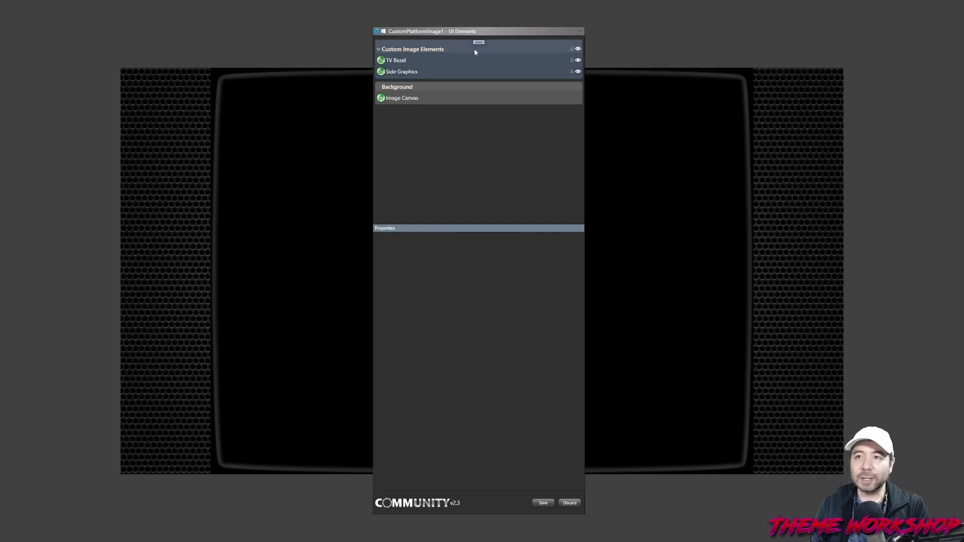
left_click(480, 42)
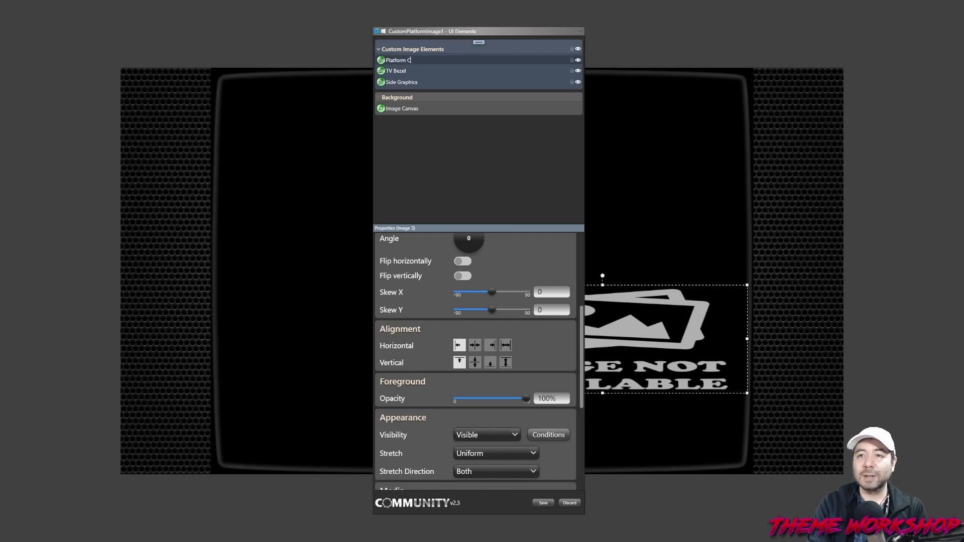
key("Return")
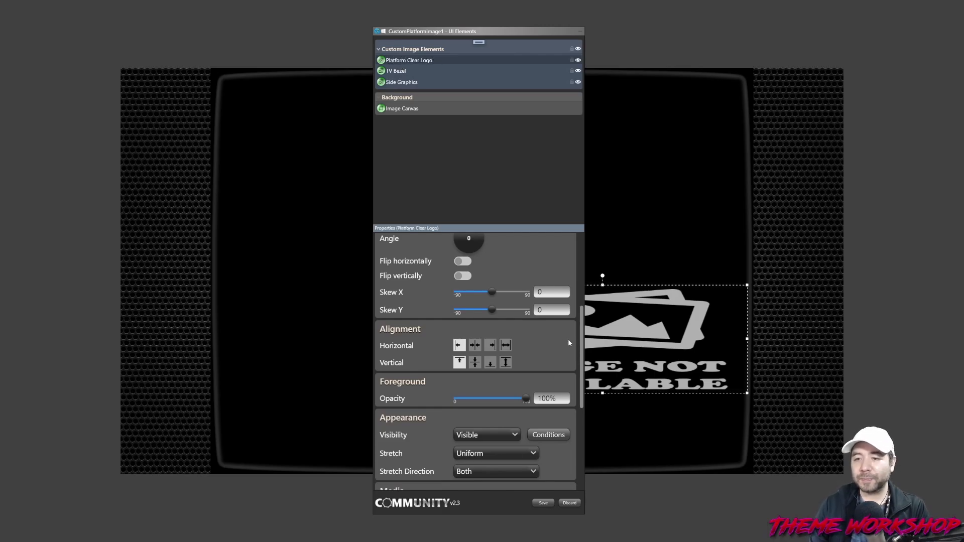
Set the Platform Clear Logo element to display the Platform clear logo metadata image
scroll(568, 339, "down", 5)
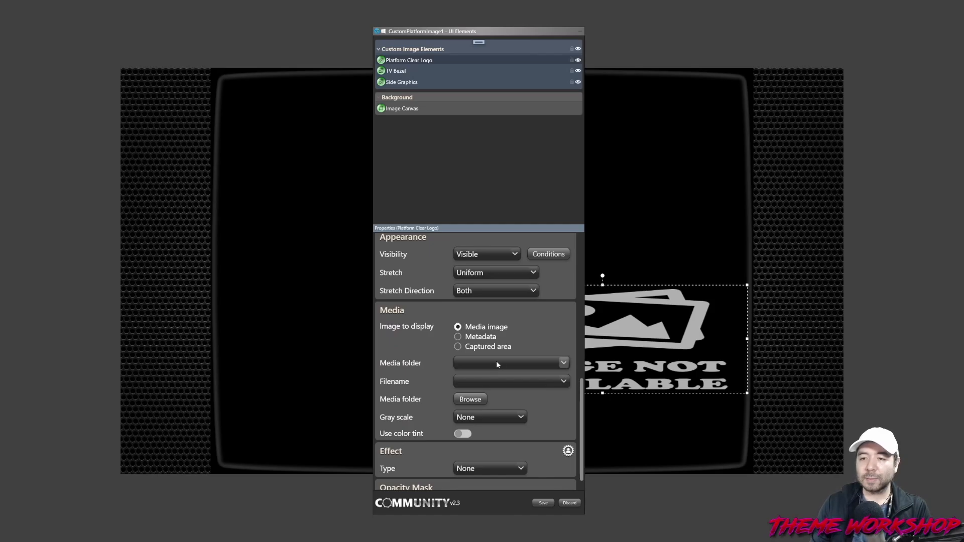
left_click(458, 337)
left_click(561, 364)
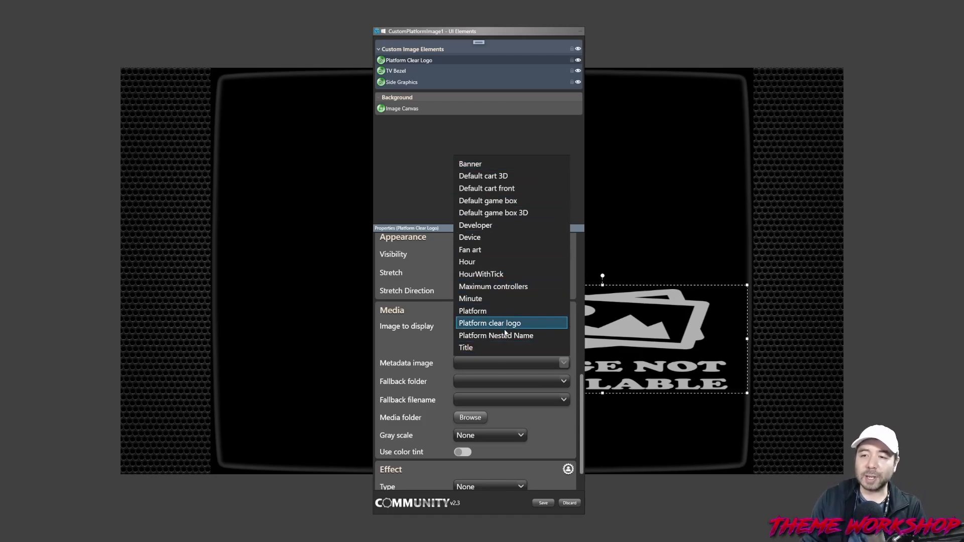
left_click(483, 325)
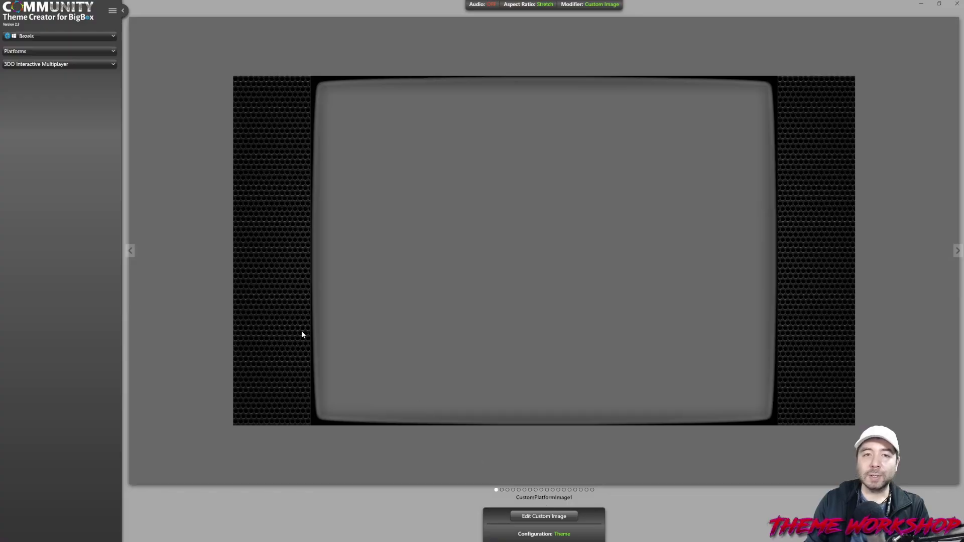
Switch the previewed platform to Nintendo Entertainment System and reopen the custom image for editing
left_click(41, 63)
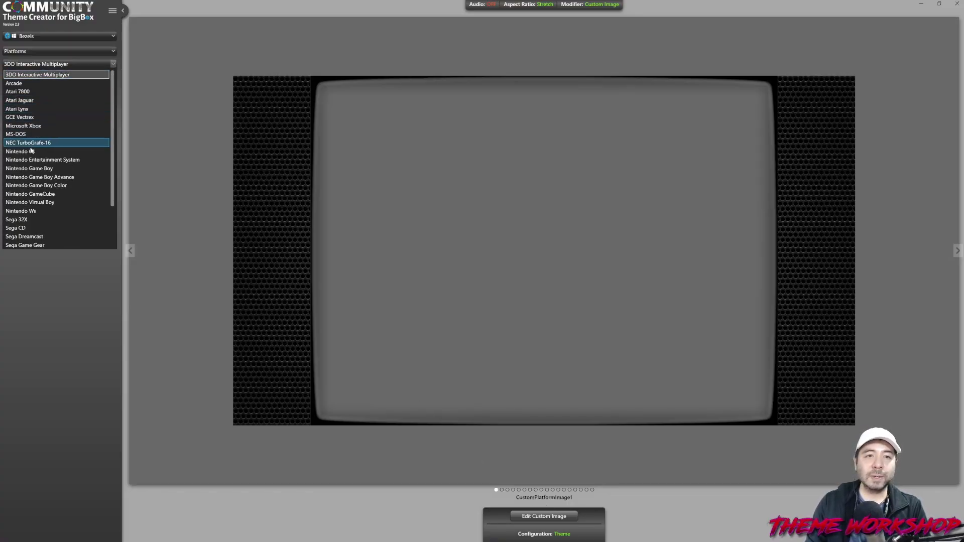
left_click(32, 160)
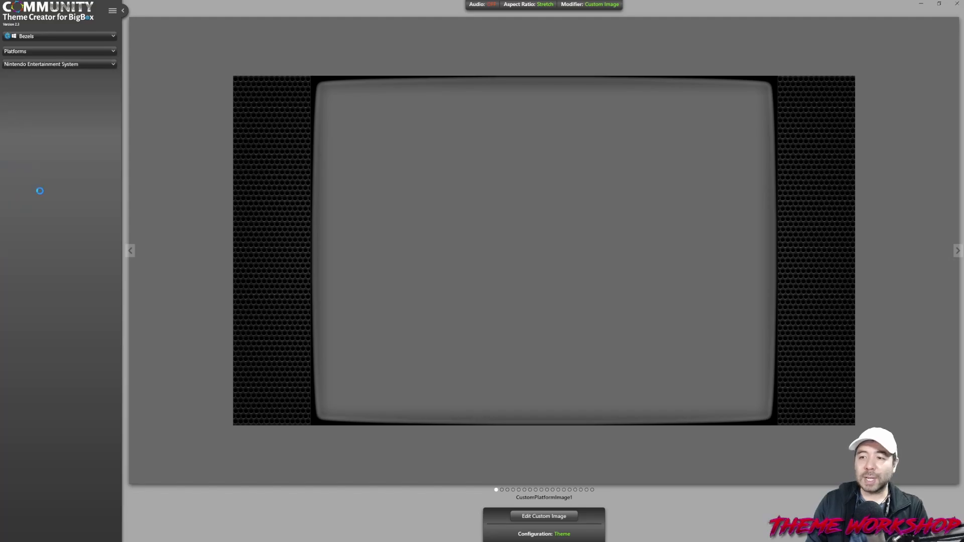
left_click(540, 518)
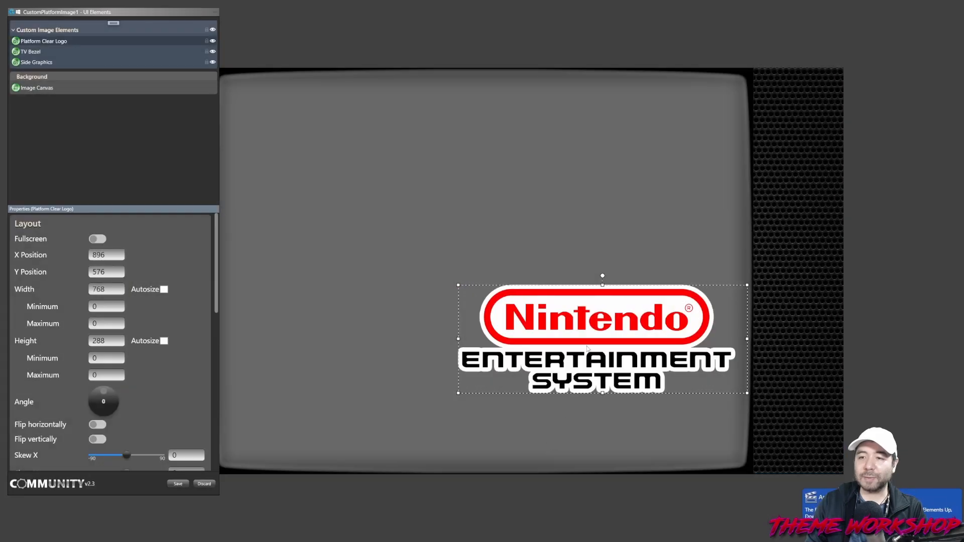
Move the clear logo to the left half of the canvas, reduced to a height of 219, and centre its alignment horizontally and vertically
left_click_drag(587, 348, 349, 297)
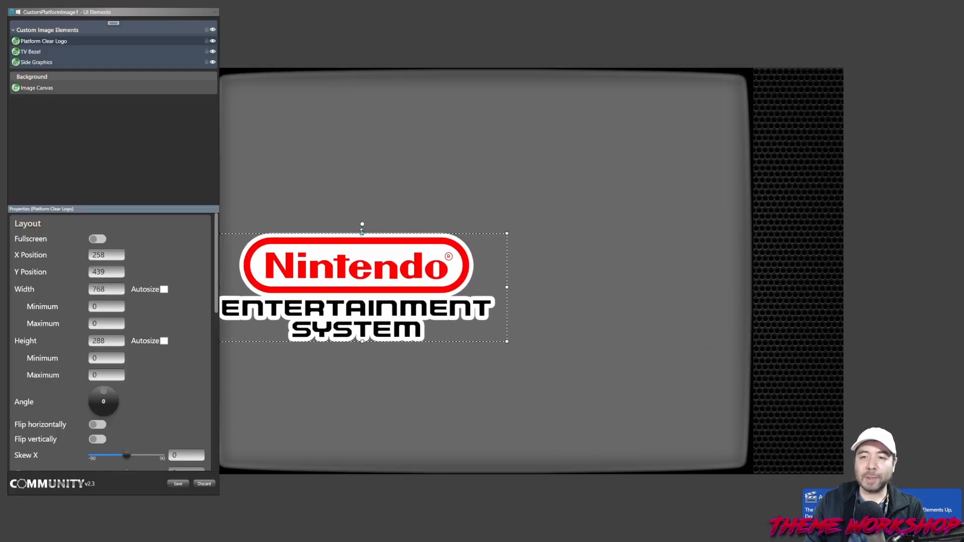
left_click_drag(361, 231, 361, 259)
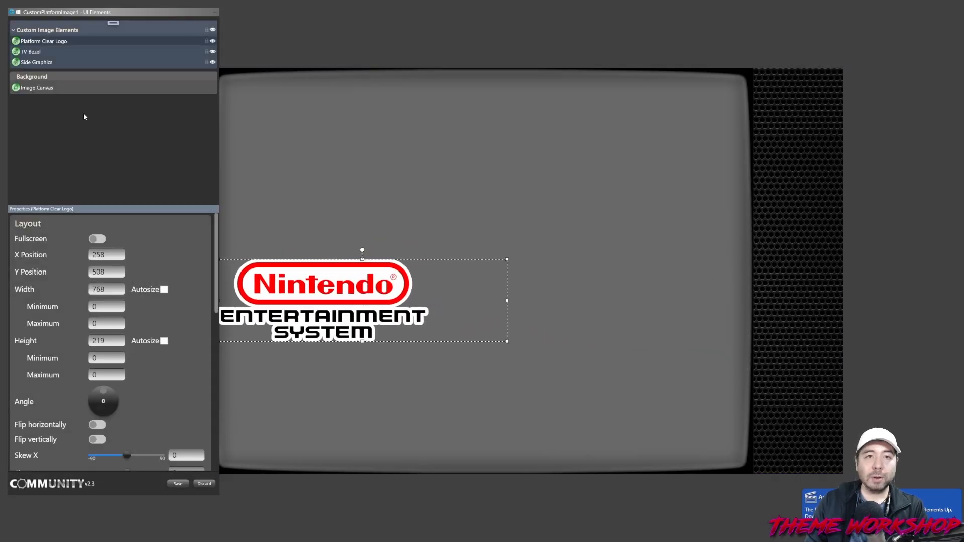
scroll(197, 350, "down", 6)
left_click(109, 346)
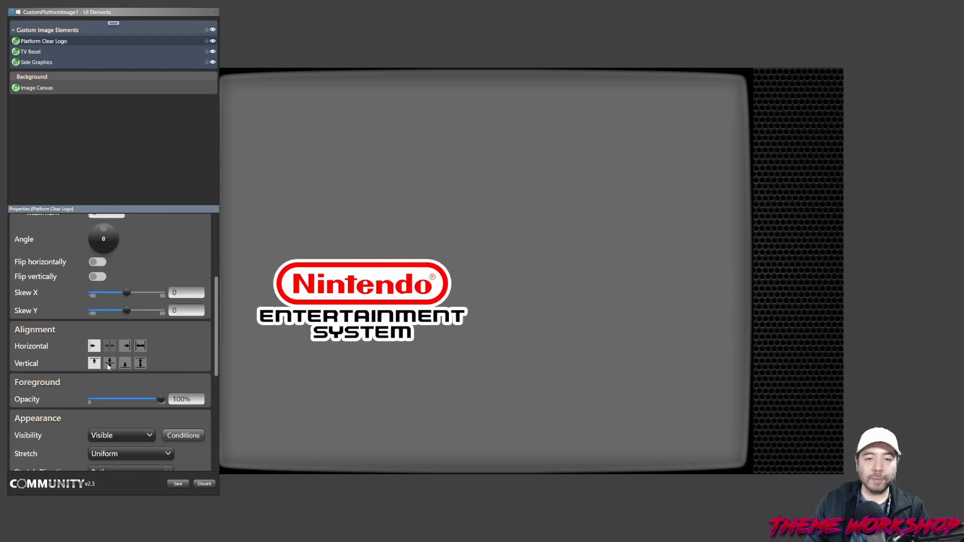
left_click(109, 364)
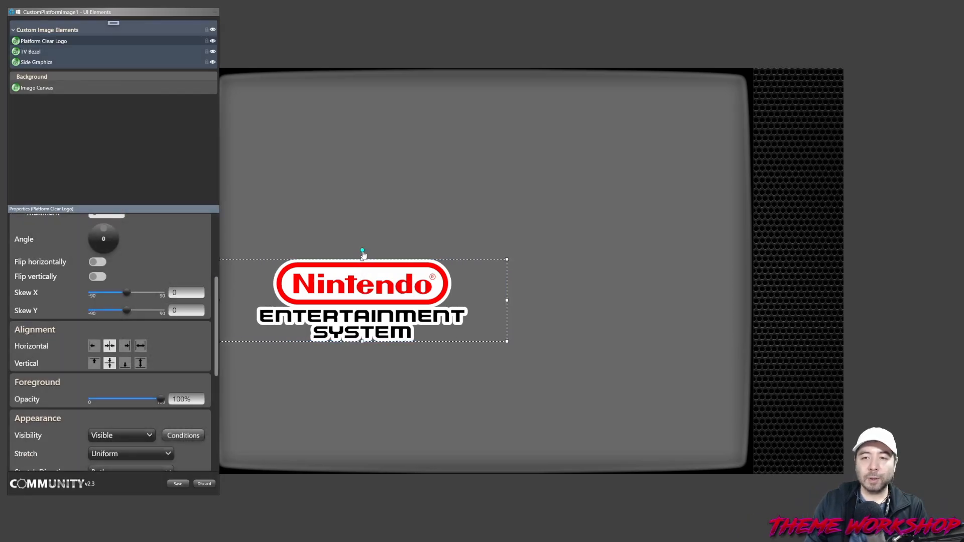
Rotate the clear logo to 270 degrees and turn off Lock to Canvas in the editor options
left_click_drag(363, 253, 235, 261)
left_click(10, 4)
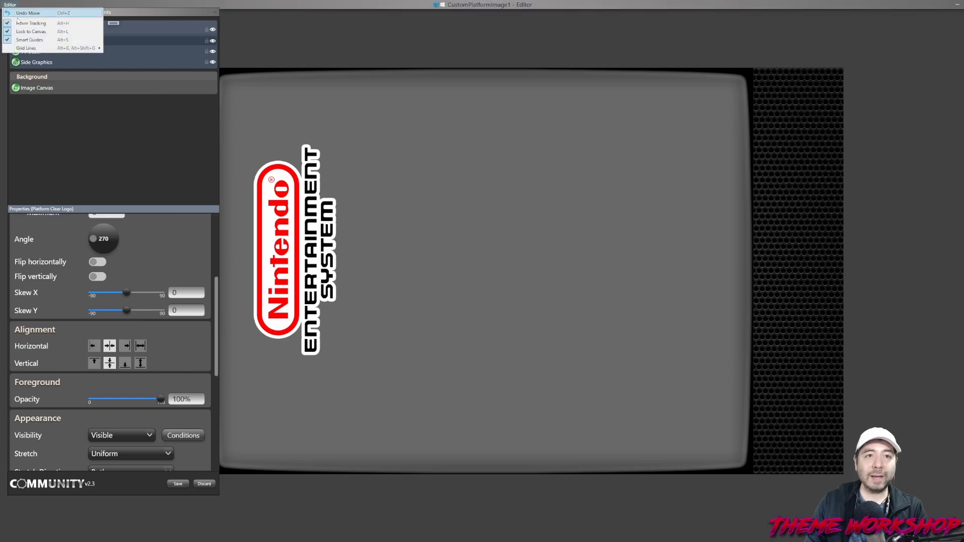
left_click(18, 32)
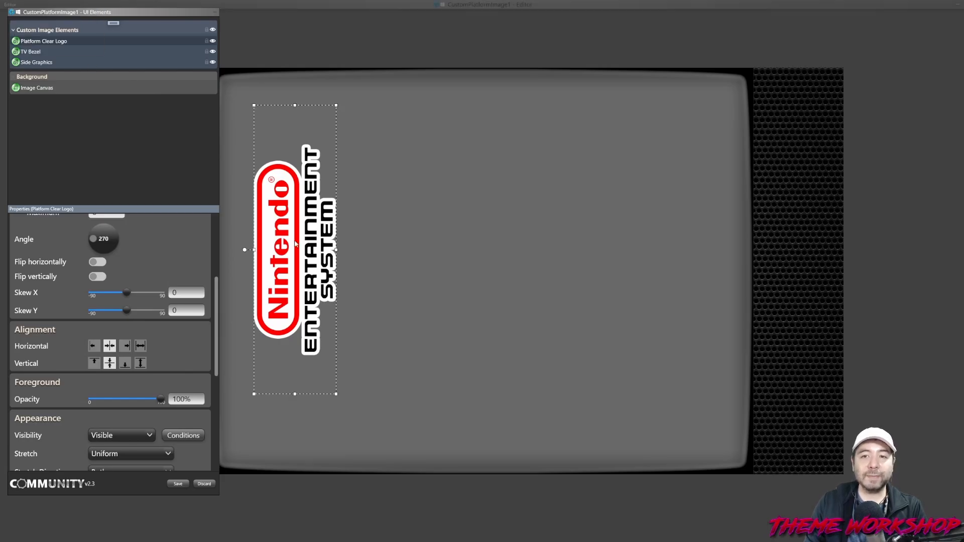
Move the rotated logo onto the left side graphics, with the UI Elements window out of the way, and align it to the canvas middle
left_click_drag(307, 241, 180, 251)
left_click_drag(135, 13, 533, 13)
left_click_drag(207, 265, 177, 269)
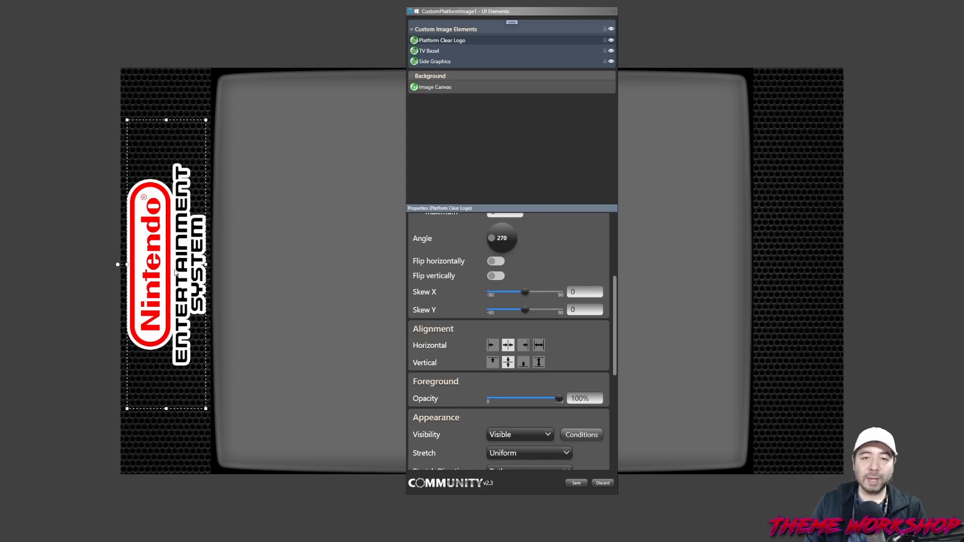
right_click(175, 272)
mouse_move(221, 341)
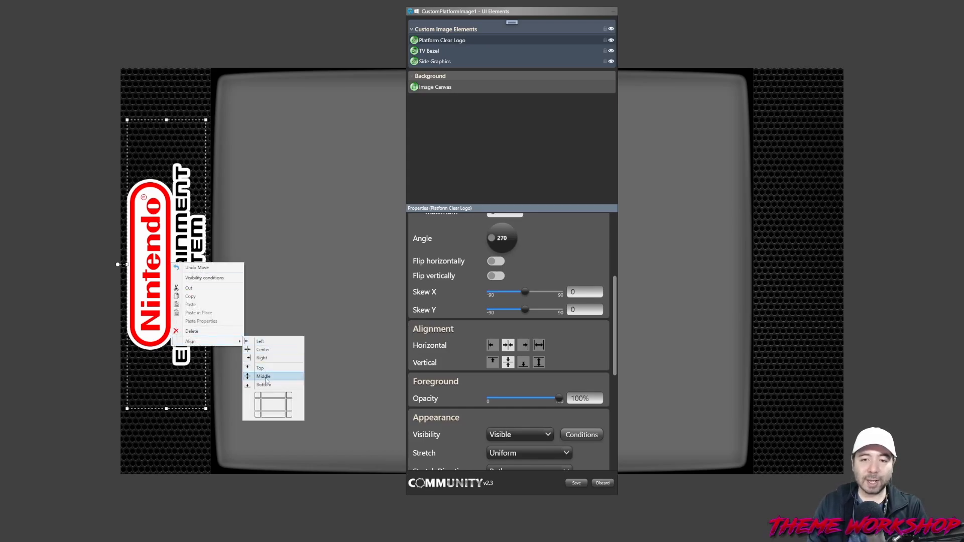
left_click(265, 377)
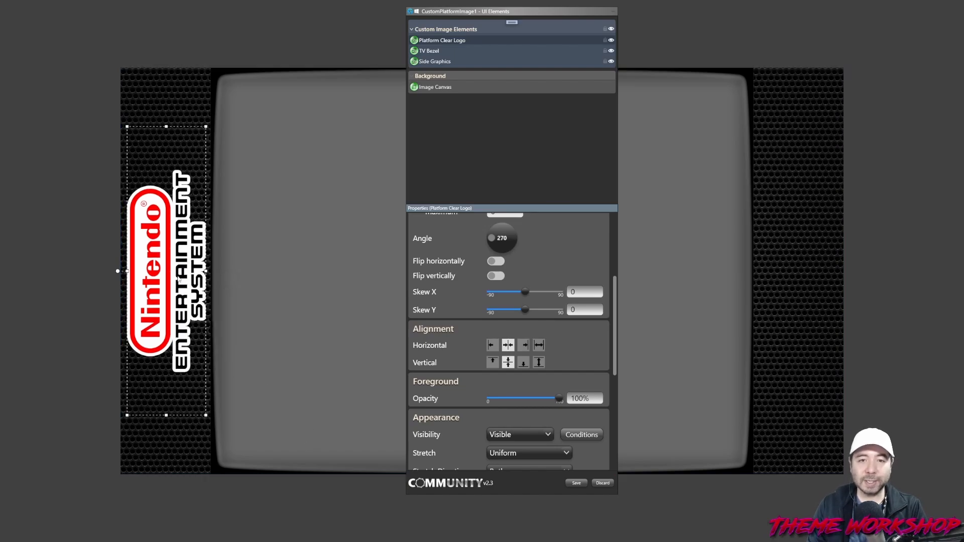
Copy the Platform Clear Logo element and paste the duplicate in place
right_click(445, 44)
left_click(465, 75)
right_click(433, 41)
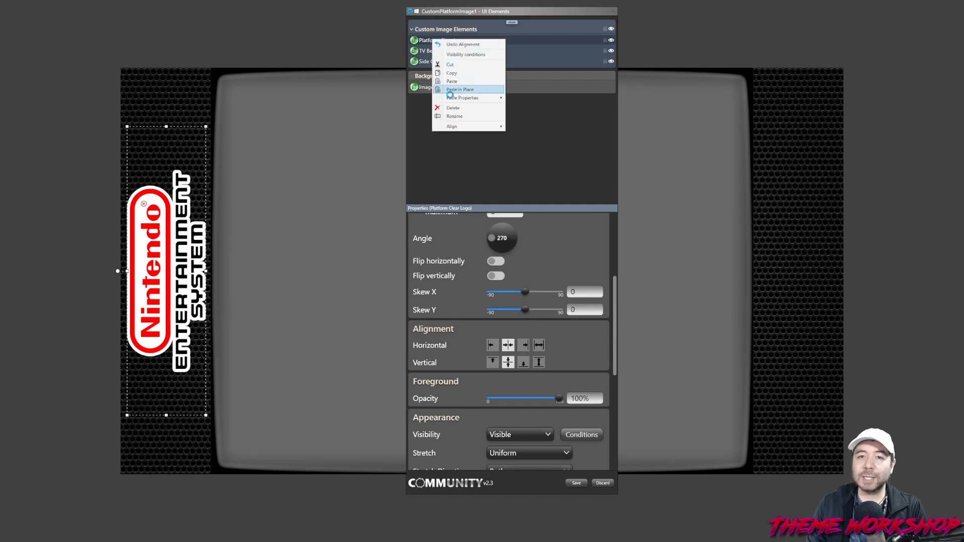
left_click(457, 89)
Move the duplicate logo straight across the canvas to the bezel's right edge
key("shift+Right")
key("shift+Right")
key("shift+Right")
key("shift+Right")
key("shift+Right")
key("shift+Right")
key("shift+Right")
key("shift+Right")
key("shift+Right")
key("shift+Right")
key("shift+Right")
key("shift+Right")
key("shift+Right")
key("shift+Right")
key("shift+Right")
key("shift+Right")
key("shift+Right")
key("shift+Right")
key("shift+Right")
key("shift+Right")
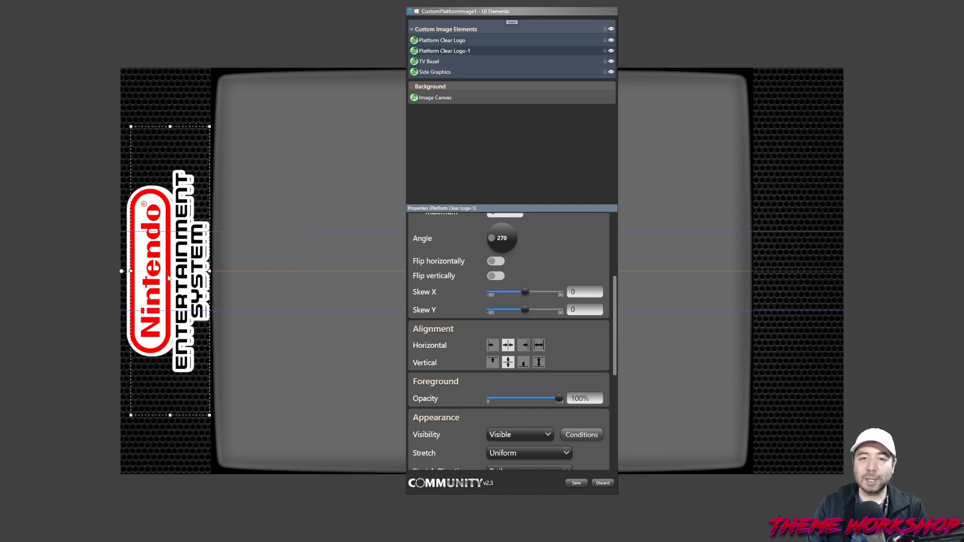
key("shift+Right")
key("shift+Right")
key("shift+Right")
key("shift+Right")
key("shift+Right")
key("shift+Right")
key("shift+Right")
key("shift+Right")
key("shift+Right")
key("shift+Right")
key("shift+Right")
key("shift+Right")
key("shift+Right")
key("shift+Right")
key("shift+Right")
key("shift+Right")
key("shift+Right")
key("shift+Right")
key("shift+Right")
key("shift+Right")
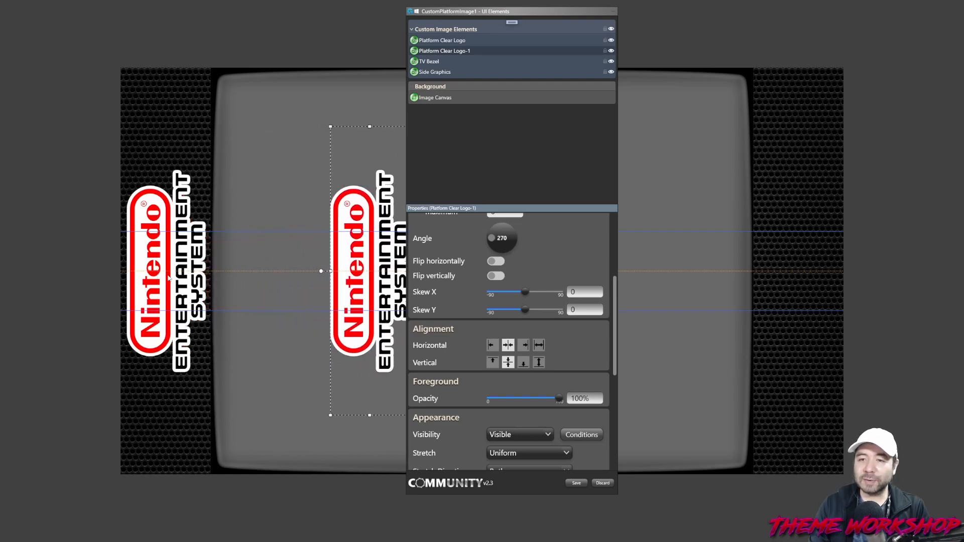
key("shift+Right")
key("shift+Right")
key("shift+Right")
key("shift+Right")
key("shift+Right")
key("shift+Right")
key("shift+Right")
key("shift+Right")
key("shift+Right")
key("shift+Right")
key("shift+Right")
key("shift+Right")
key("shift+Right")
key("shift+Right")
key("shift+Right")
key("shift+Right")
key("shift+Right")
key("shift+Right")
key("shift+Right")
key("shift+Right")
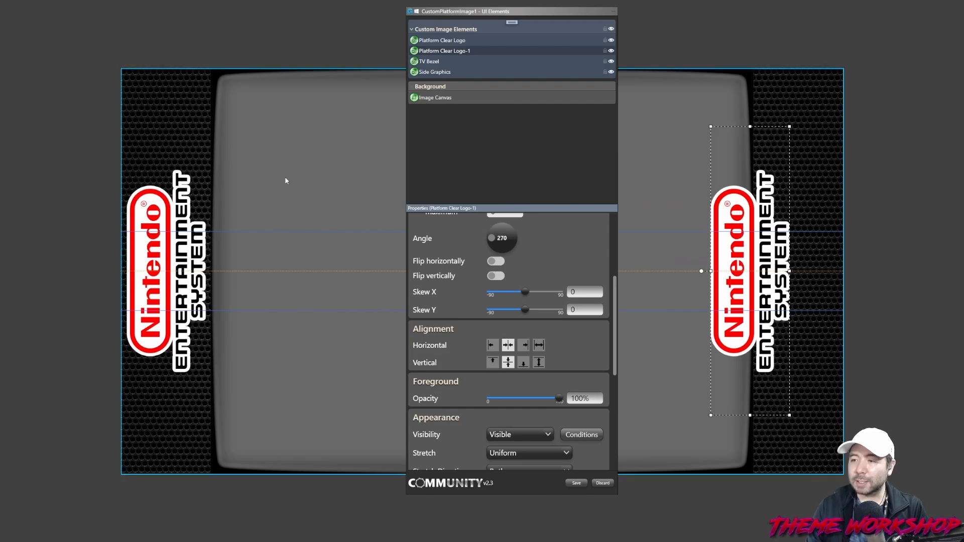
Rotate the duplicate logo to 90 degrees so it faces the opposite way
left_click(701, 272)
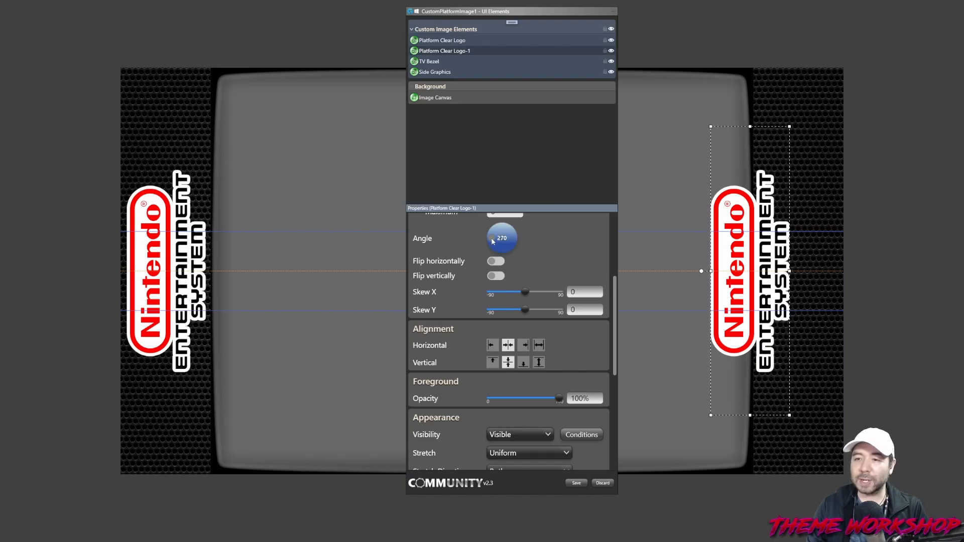
left_click_drag(492, 242, 515, 241)
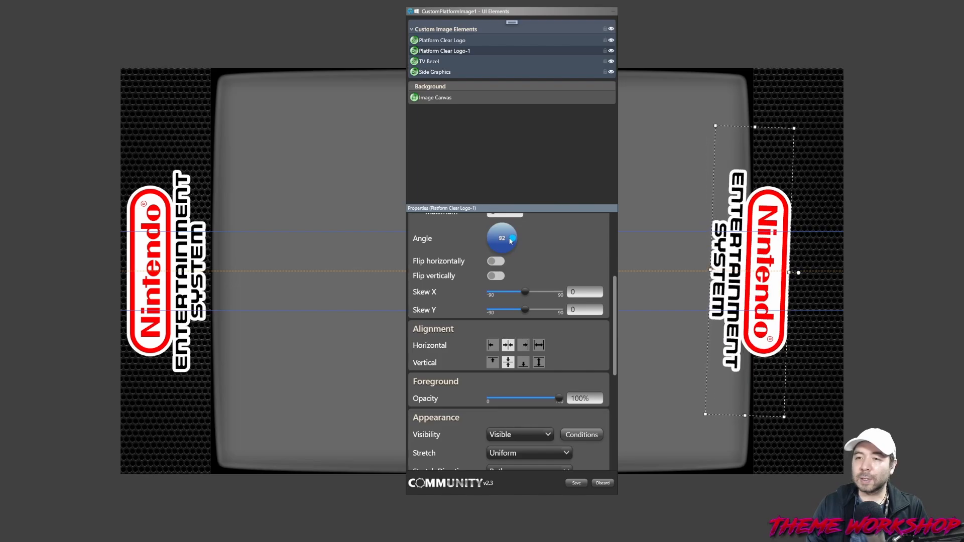
left_click_drag(511, 241, 513, 238)
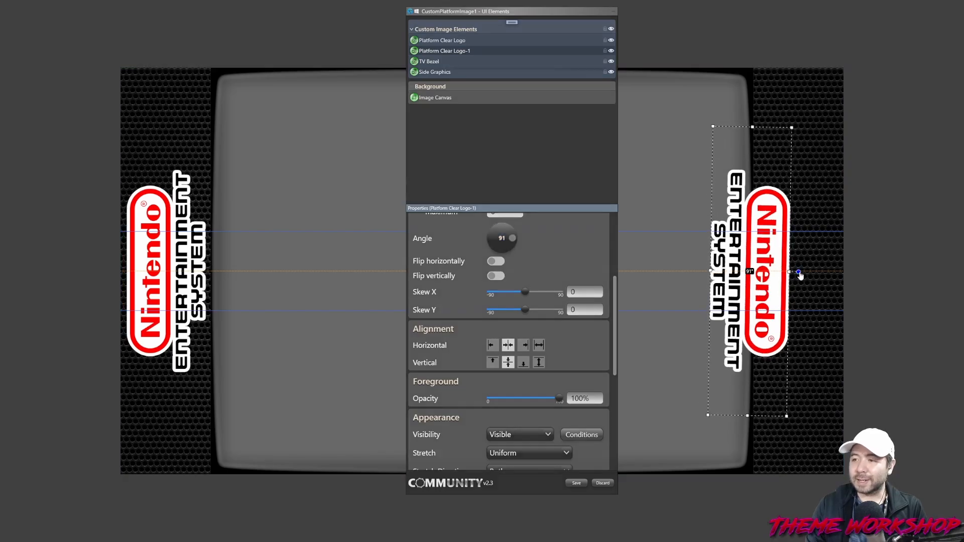
left_click_drag(799, 273, 800, 276)
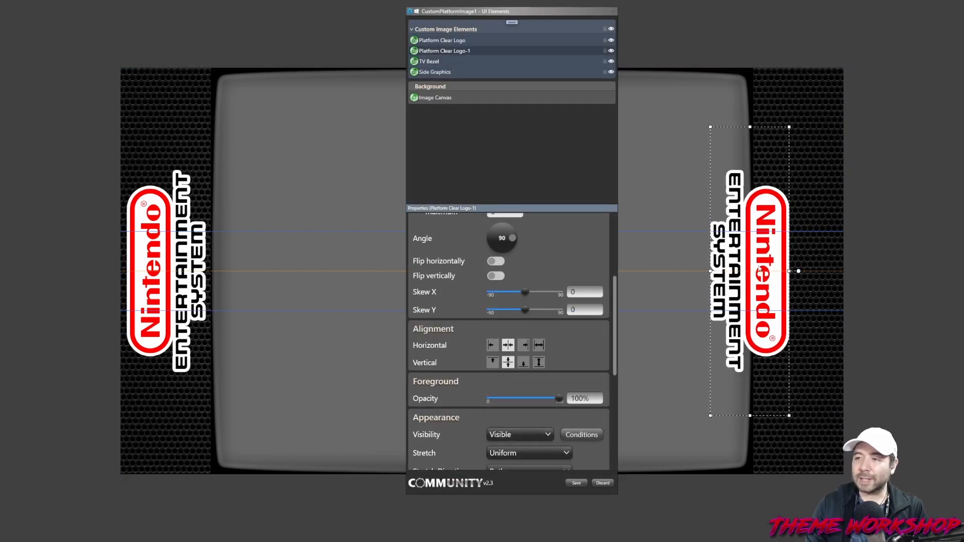
Move the duplicate logo onto the right side graphics and nudge it to mirror the left logo's margin
key("shift+Right")
key("shift+Right")
key("shift+Right")
key("shift+Right")
key("shift+Right")
key("shift+Right")
key("shift+Right")
key("shift+Right")
key("shift+Right")
key("shift+Right")
key("shift+Right")
key("shift+Right")
key("shift+Right")
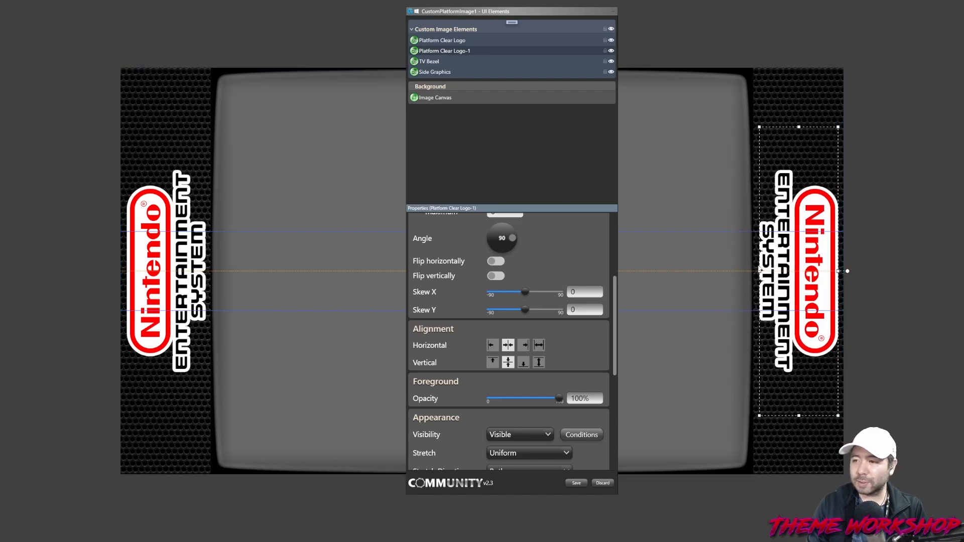
key("shift+Left")
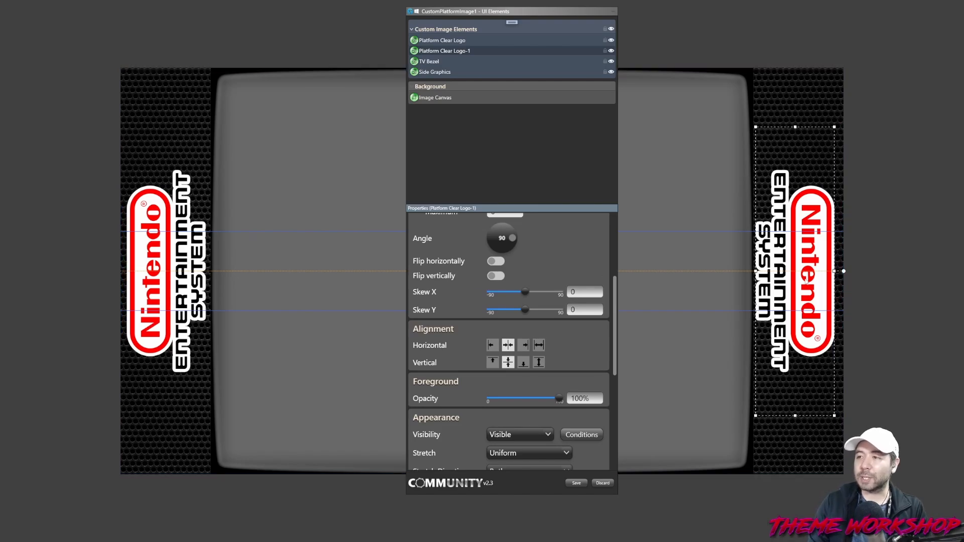
key("shift+Right")
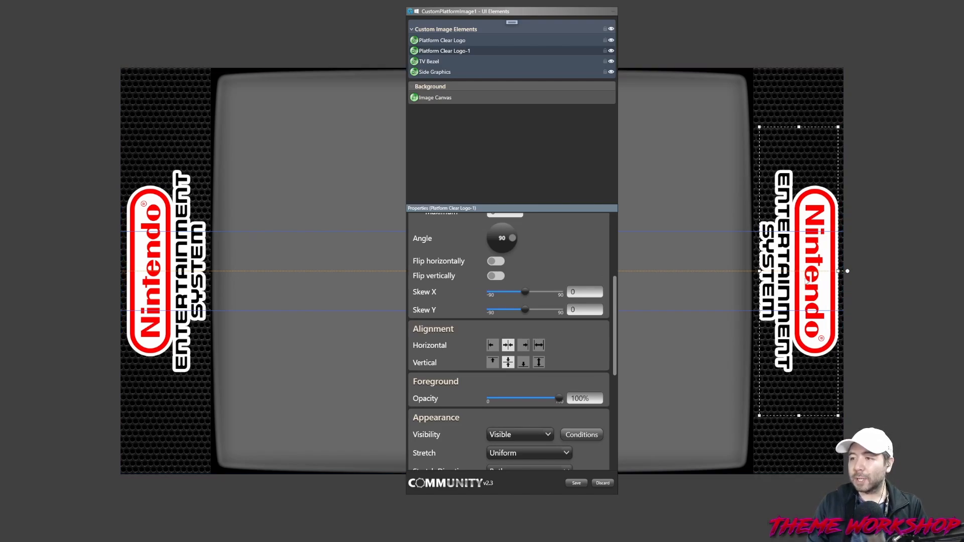
key("Left")
key("Left")
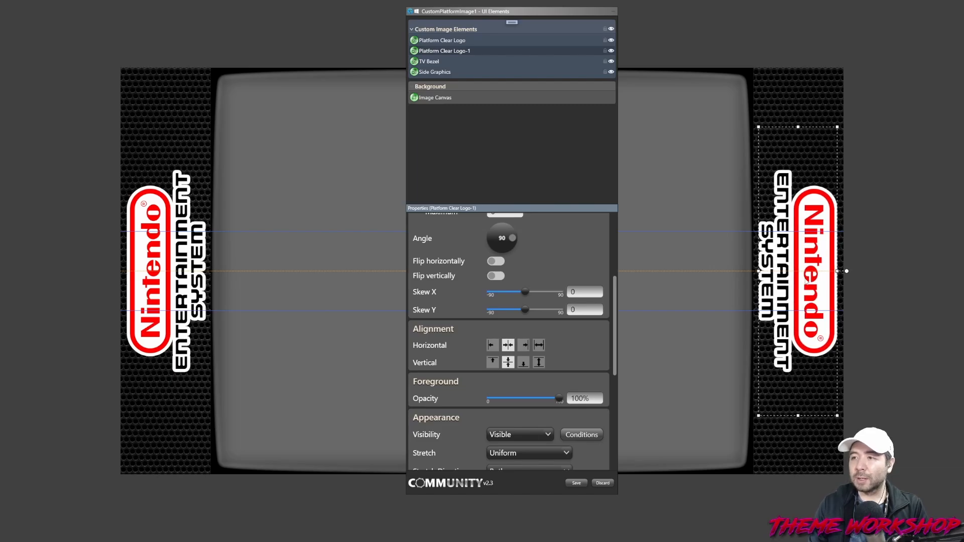
Add a new image element to the custom image and name it Controller
left_click(319, 149)
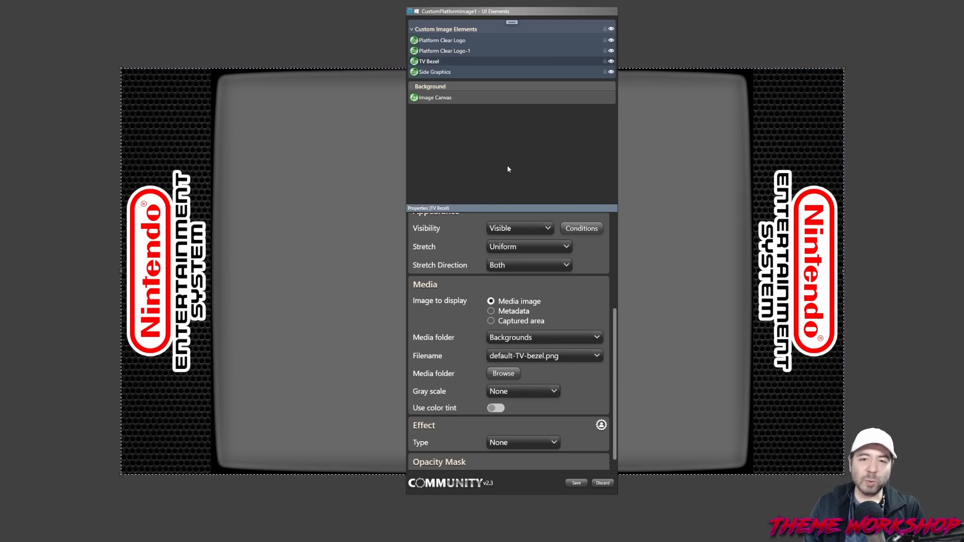
left_click(513, 23)
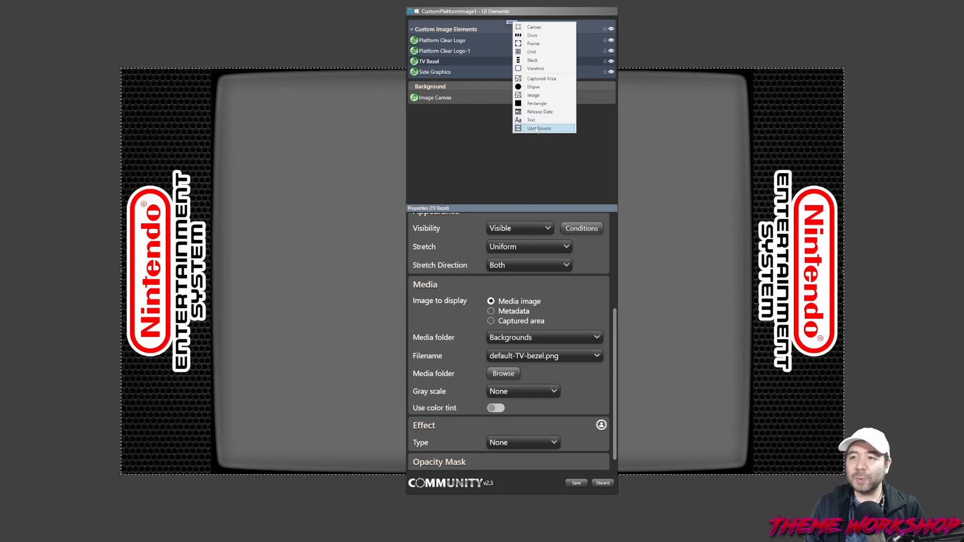
left_click(536, 94)
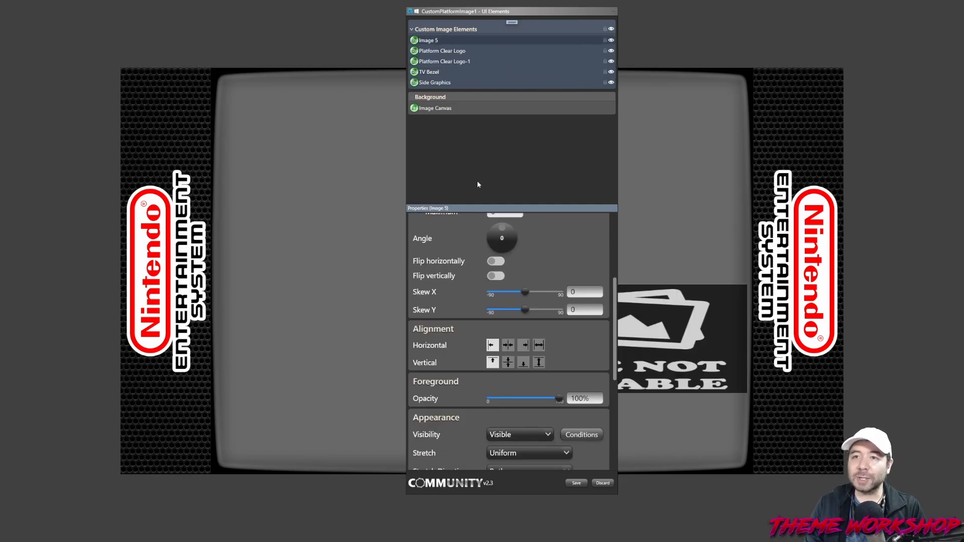
key("BackSpace")
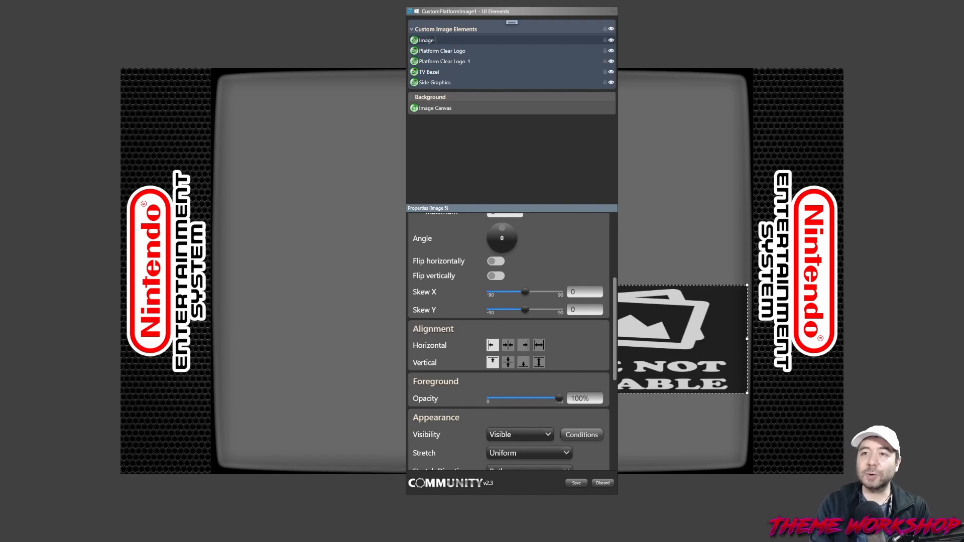
type("Controller")
key("Return")
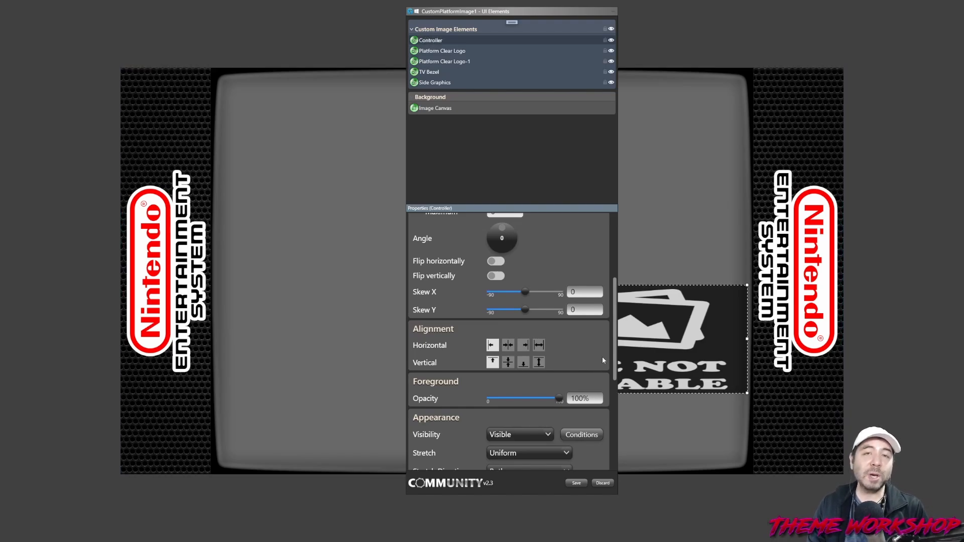
Set the Controller element to display a metadata image
left_click_drag(615, 344, 631, 412)
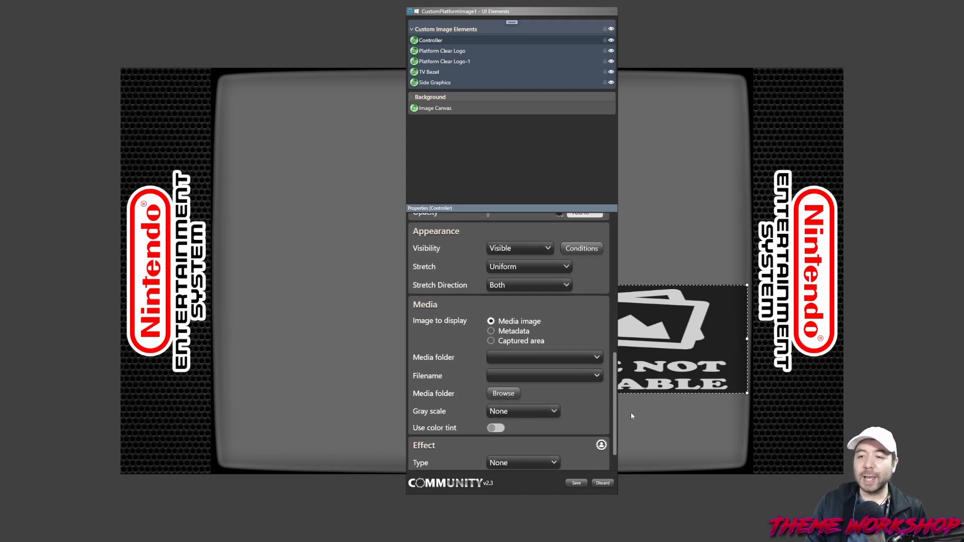
left_click(517, 313)
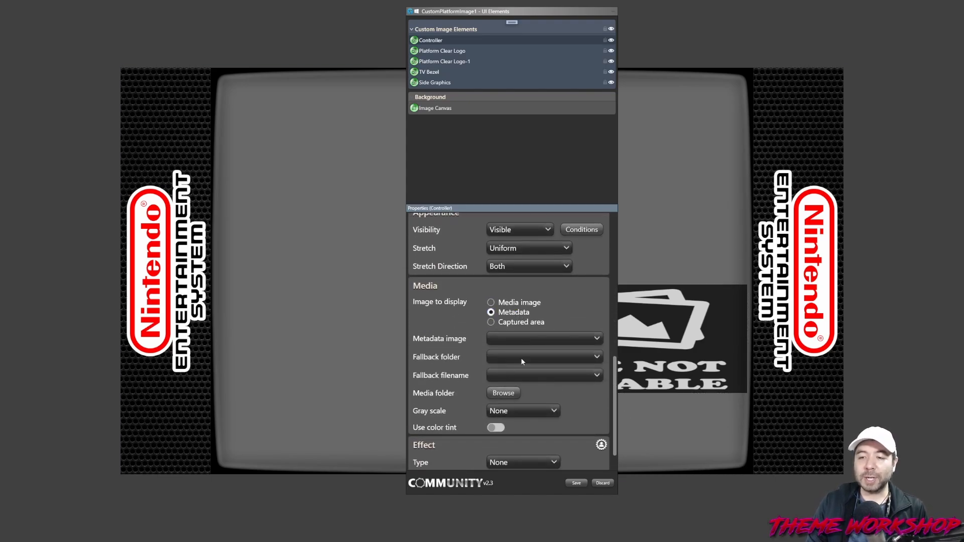
Open the theme's media folder and examine how the images in the Controllers folder are named by platform
left_click(504, 393)
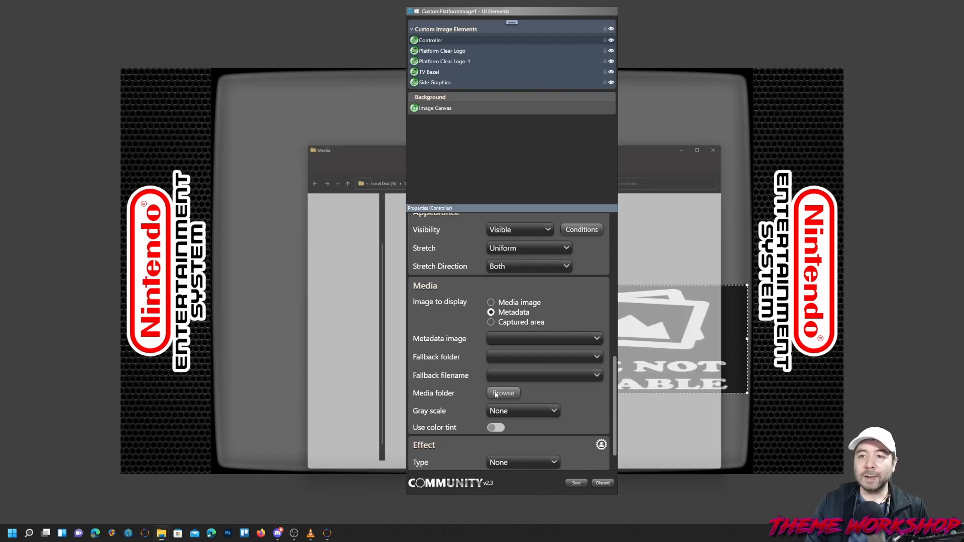
left_click_drag(385, 144, 157, 72)
double_click(179, 219)
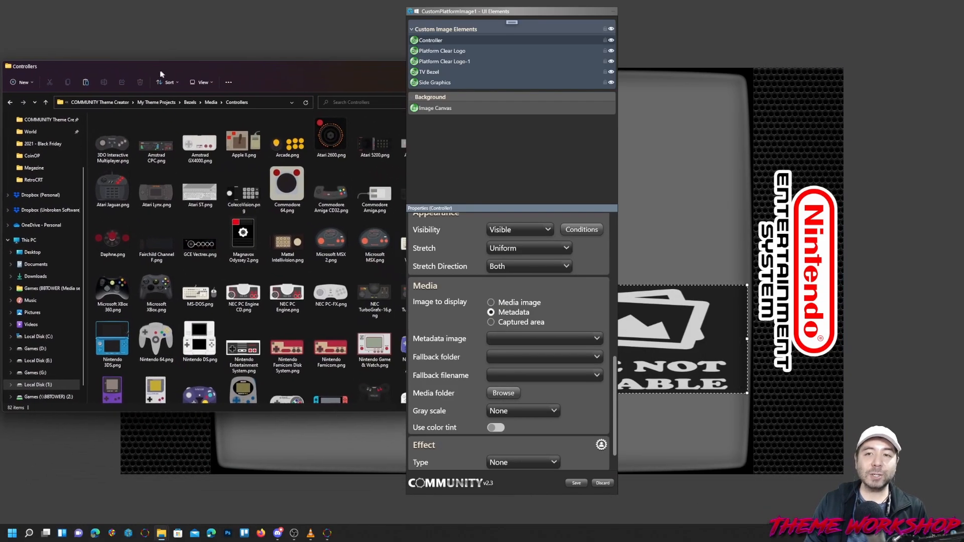
left_click(154, 143)
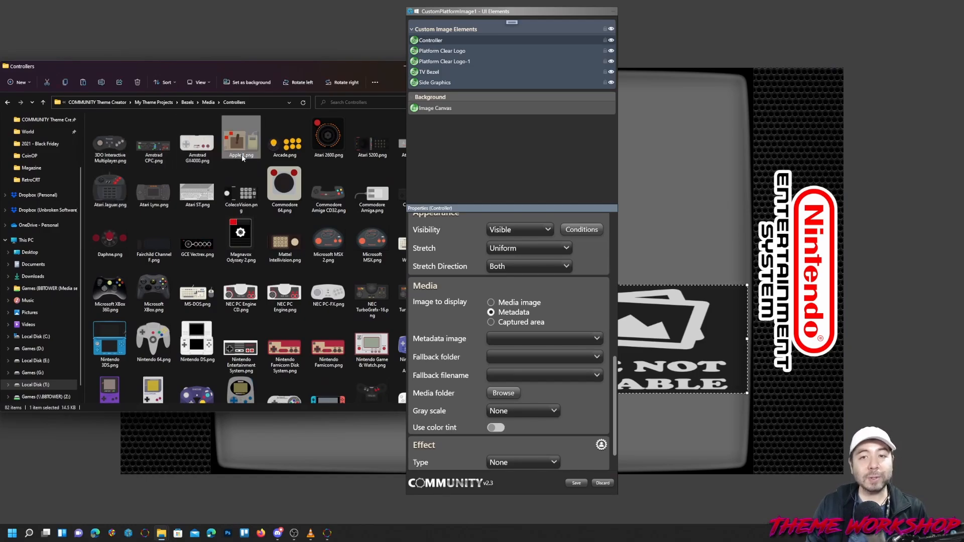
left_click(329, 151)
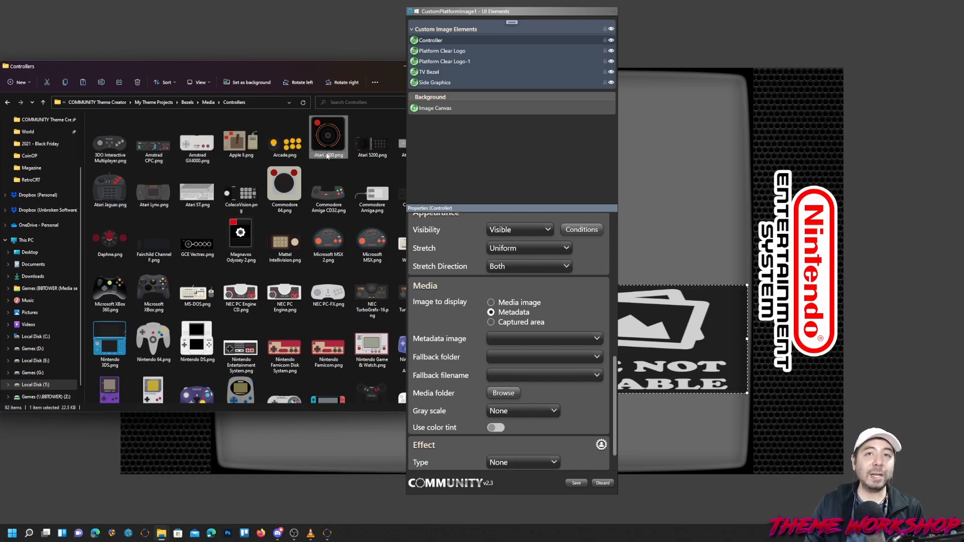
left_click(384, 154)
left_click(401, 152)
left_click(120, 200)
left_click(154, 199)
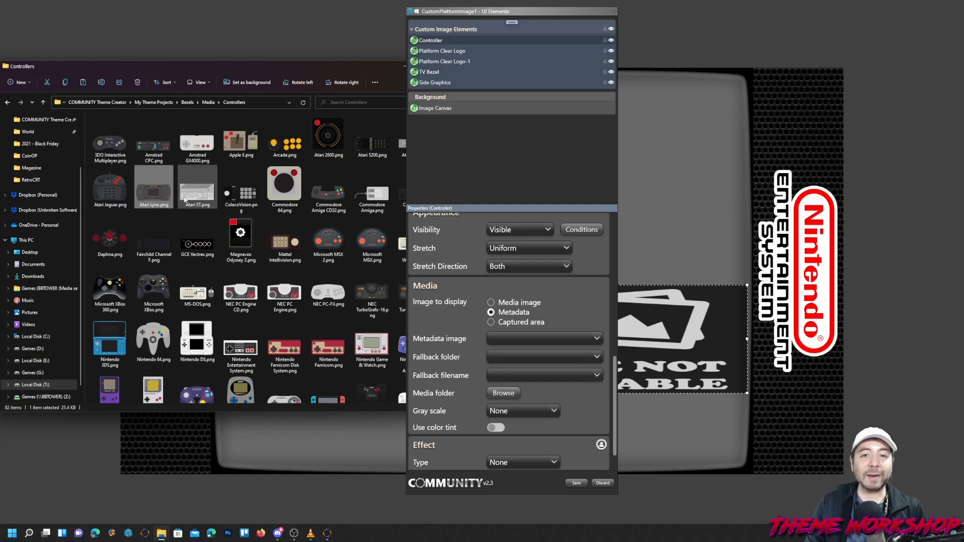
left_click(189, 199)
left_click(231, 193)
left_click(303, 199)
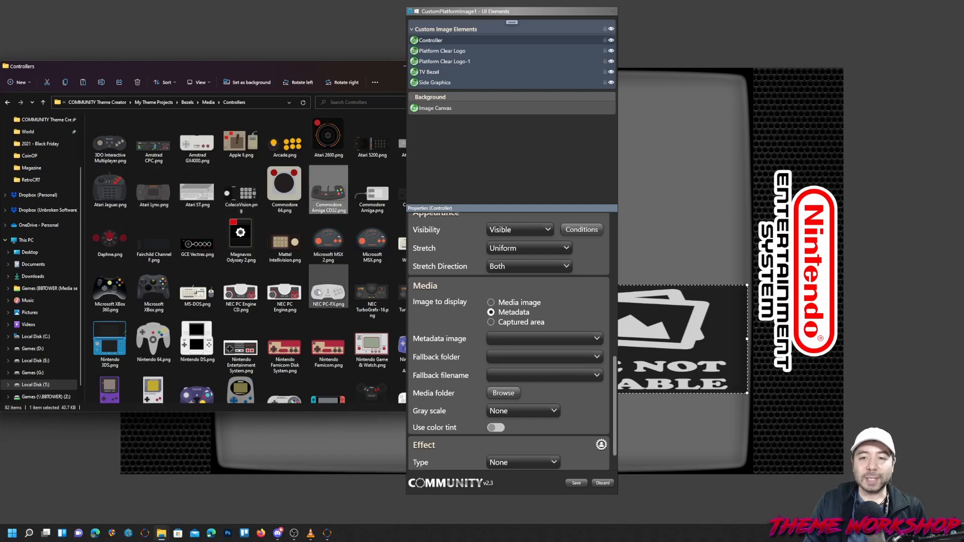
scroll(285, 291, "down", 5)
left_click(326, 346)
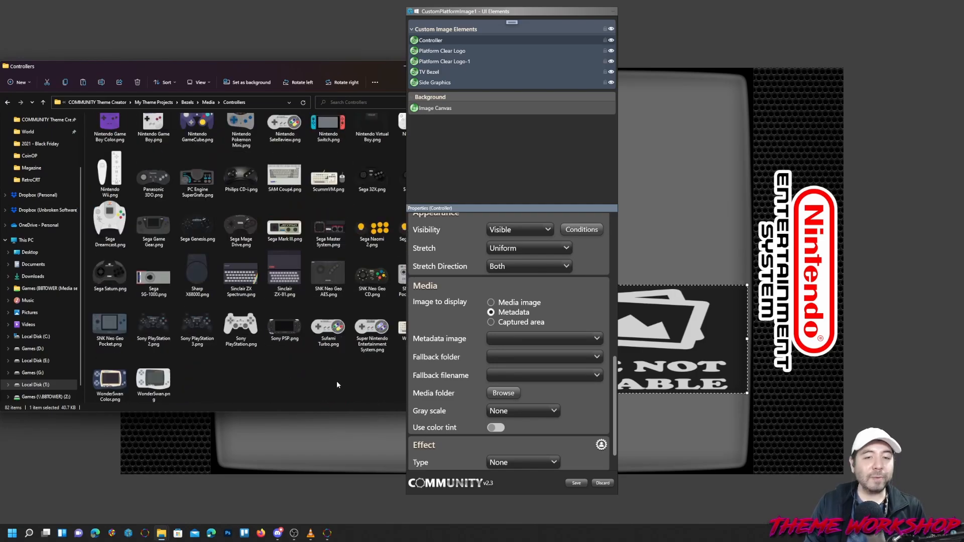
left_click_drag(293, 74, 254, 138)
left_click(371, 139)
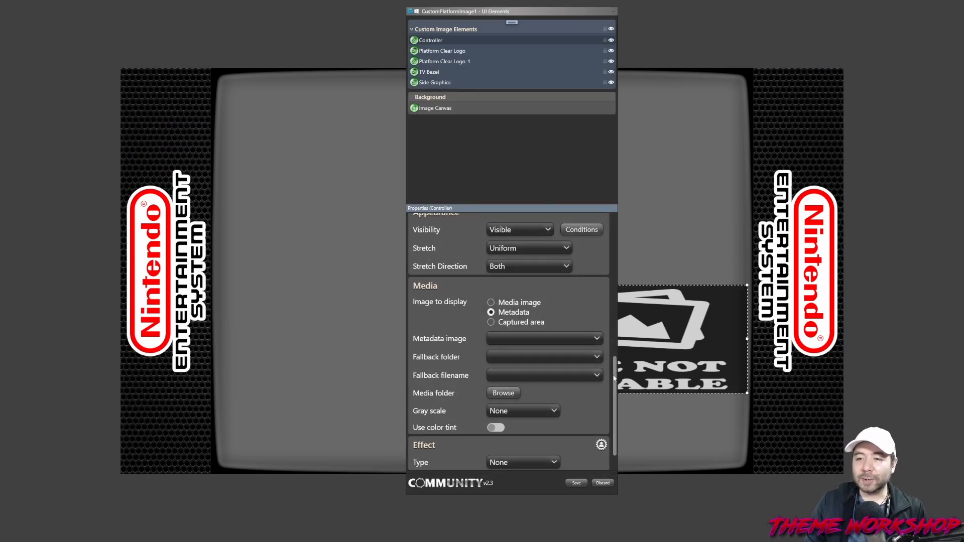
Set the Controller's metadata image to Platform and its image folder to Controllers
scroll(522, 333, "up", 1)
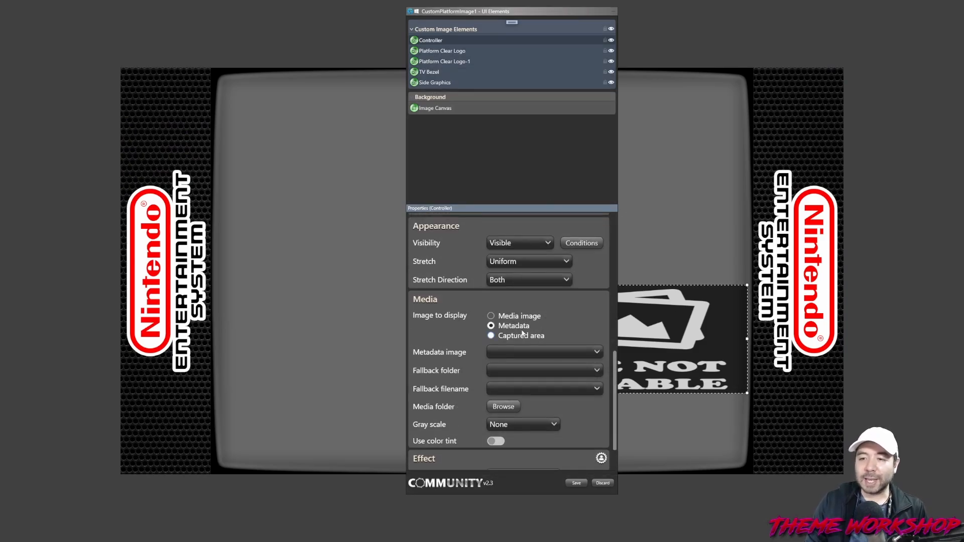
left_click(597, 352)
left_click(525, 300)
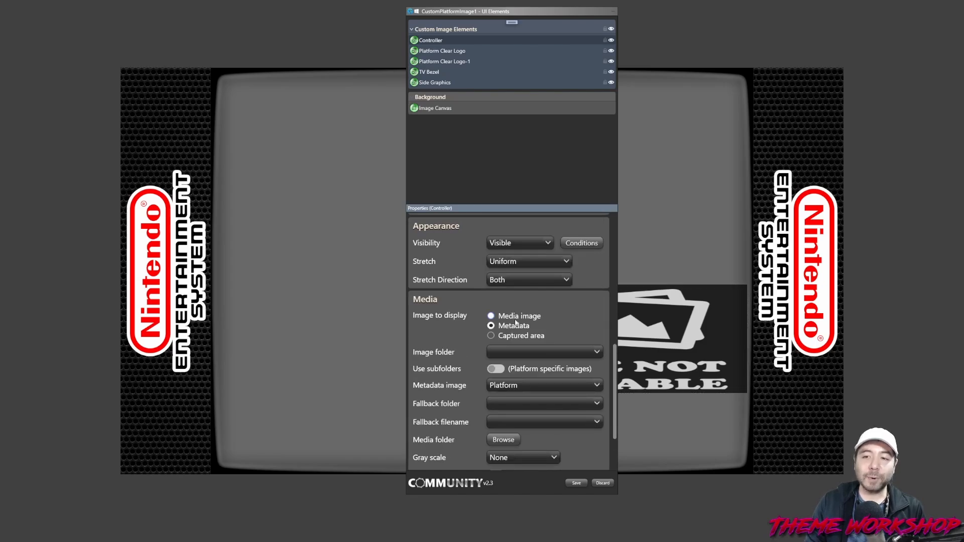
left_click(520, 351)
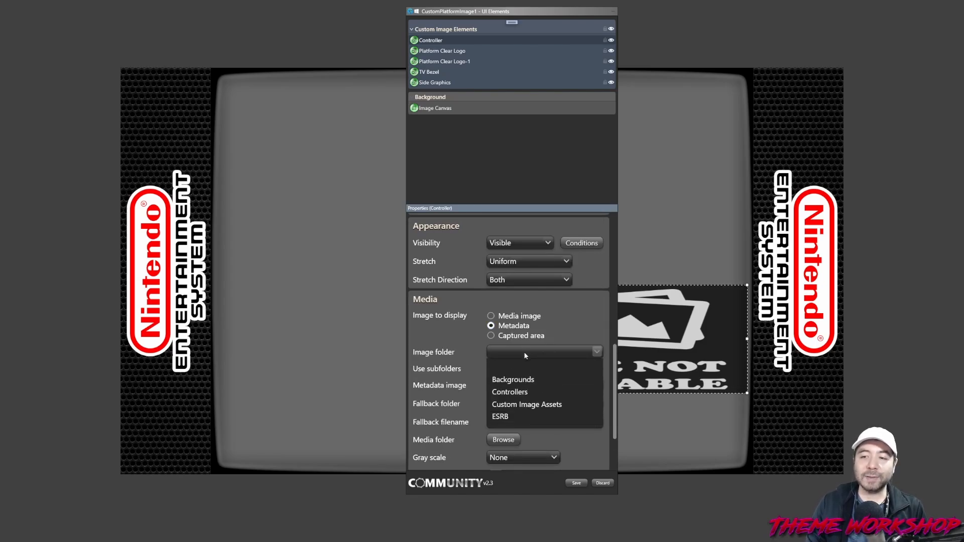
left_click(512, 392)
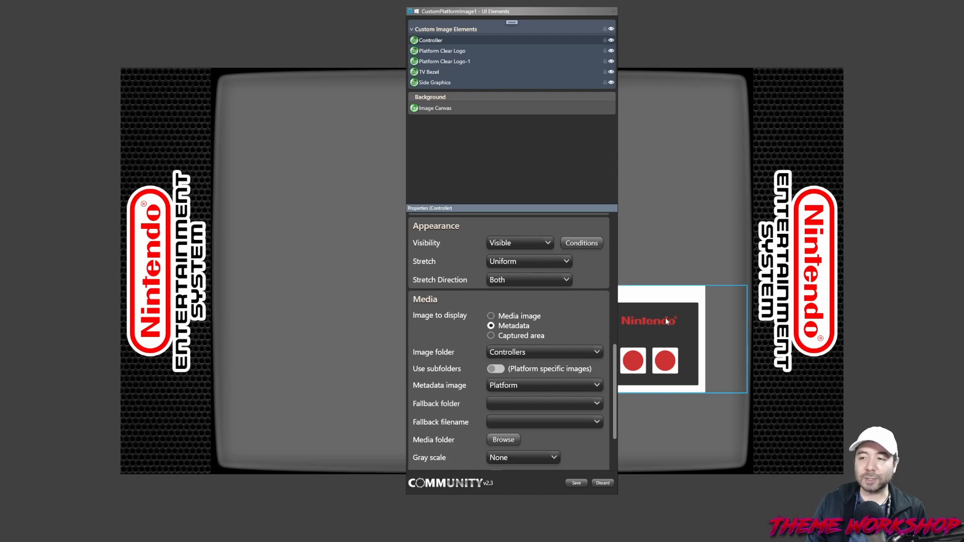
Move the controller image to the left part of the bezel and align it to horizontal center and vertical bottom
left_click_drag(665, 318, 377, 302)
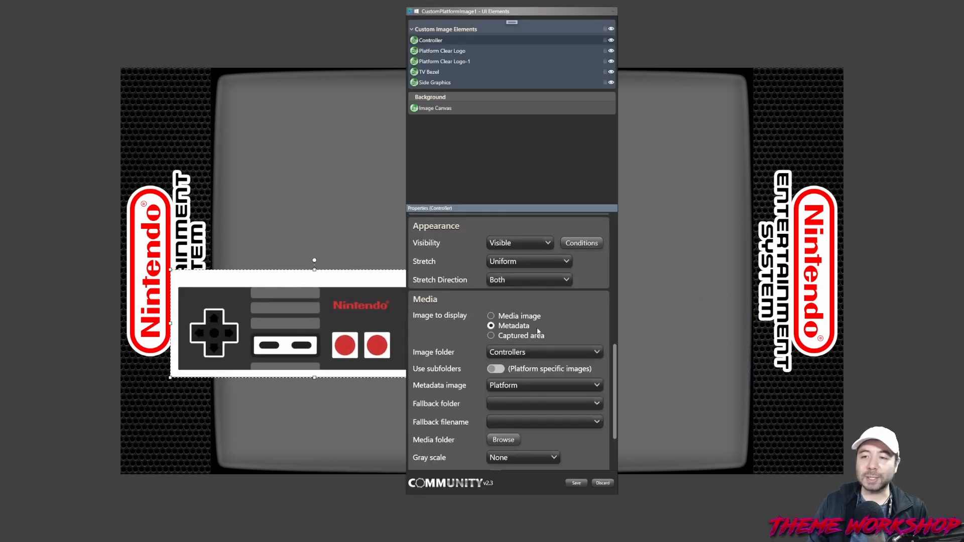
left_click_drag(617, 370, 621, 281)
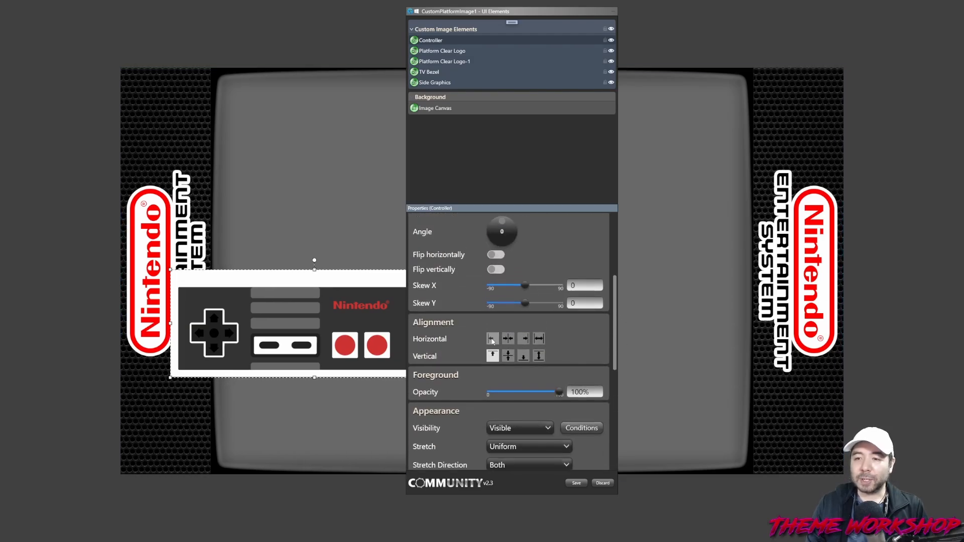
left_click(508, 339)
left_click(524, 356)
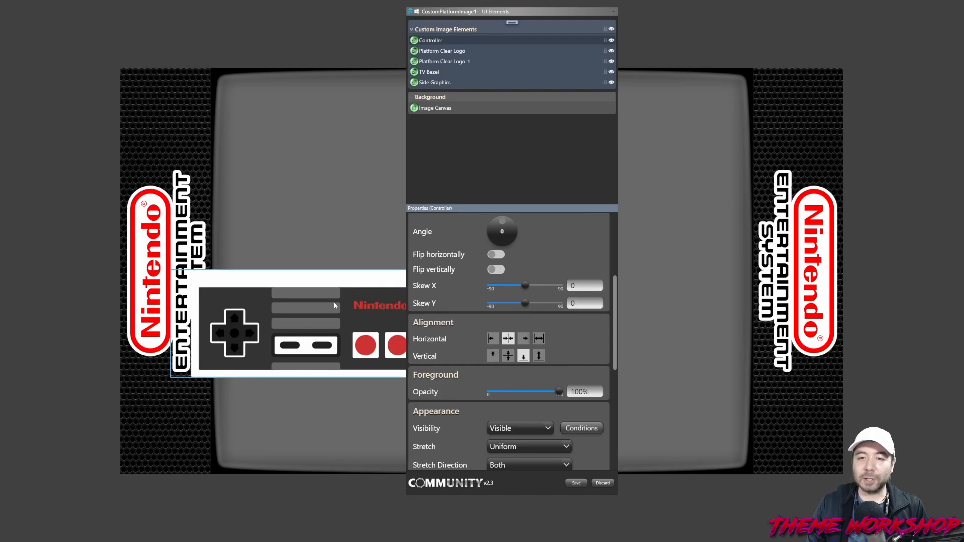
Place the controller in the bezel's lower-left corner, shrink its box to the side graphics' width, and nudge it up slightly
left_click_drag(333, 303, 283, 404)
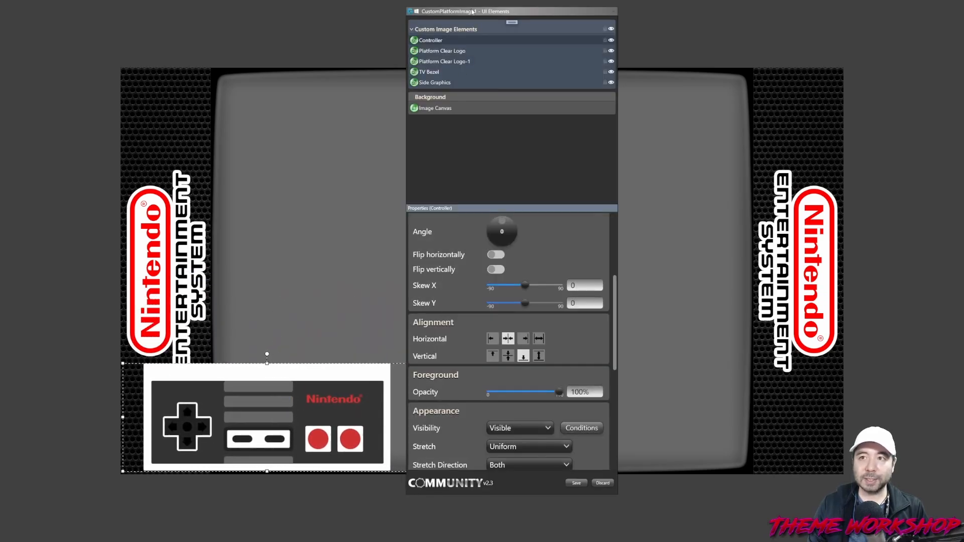
left_click_drag(405, 420, 208, 426)
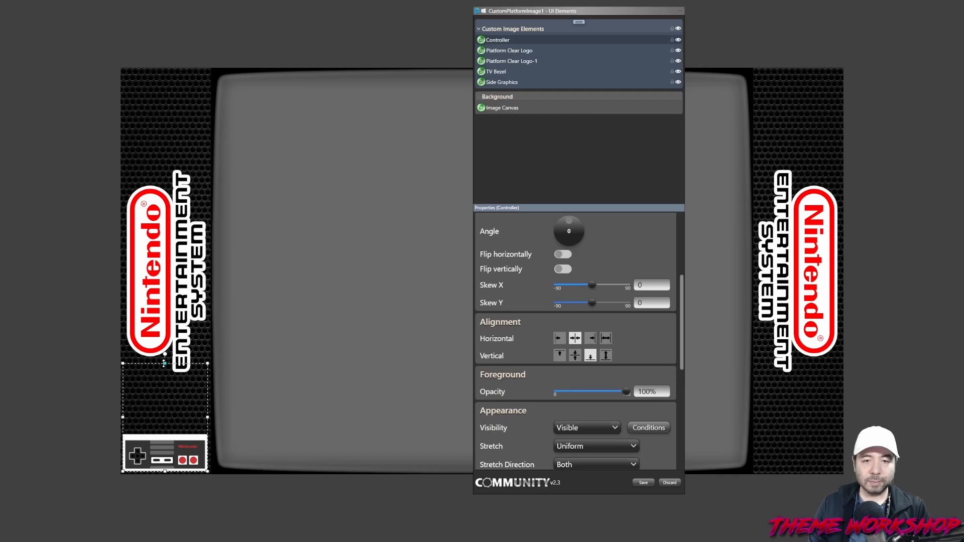
left_click_drag(164, 363, 171, 386)
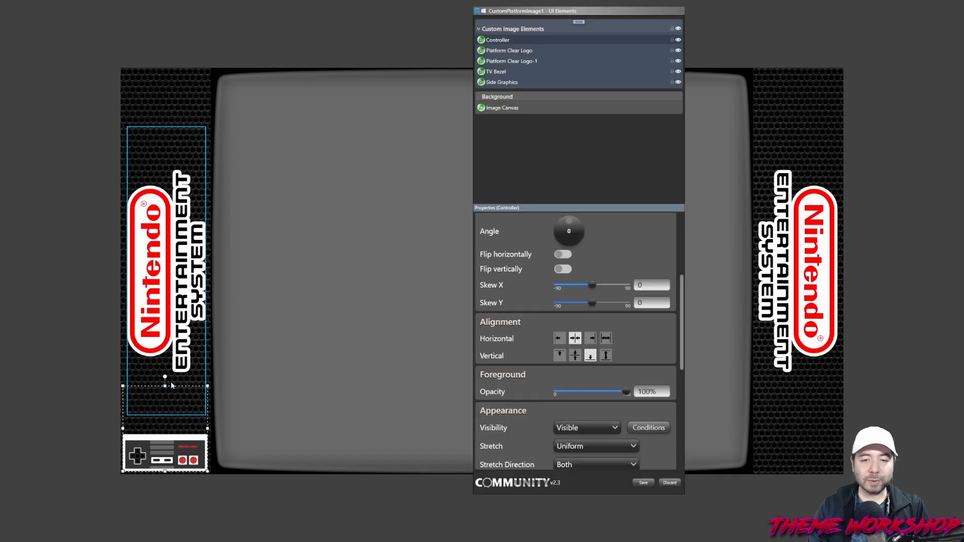
key("shift+Up")
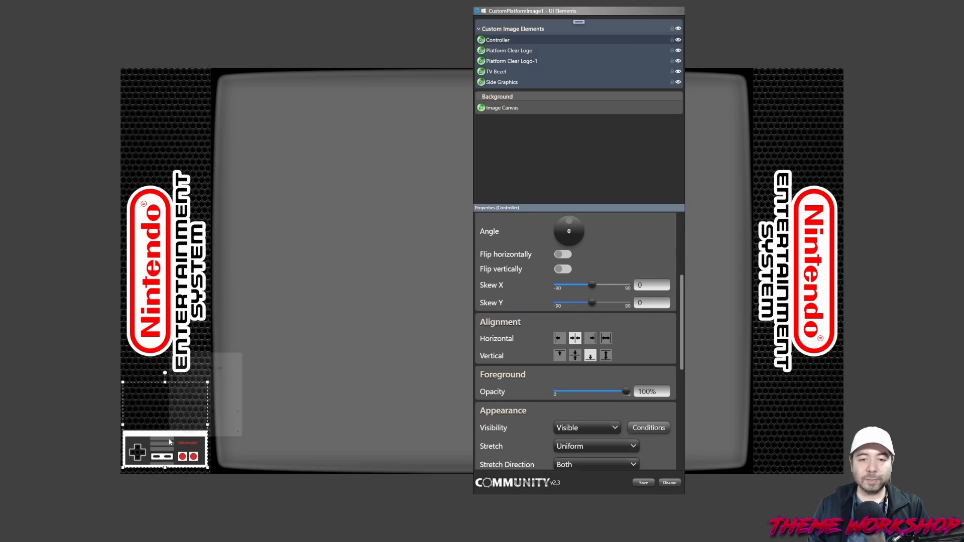
Copy the controller image and paste the duplicate in place
left_click(196, 386)
right_click(160, 442)
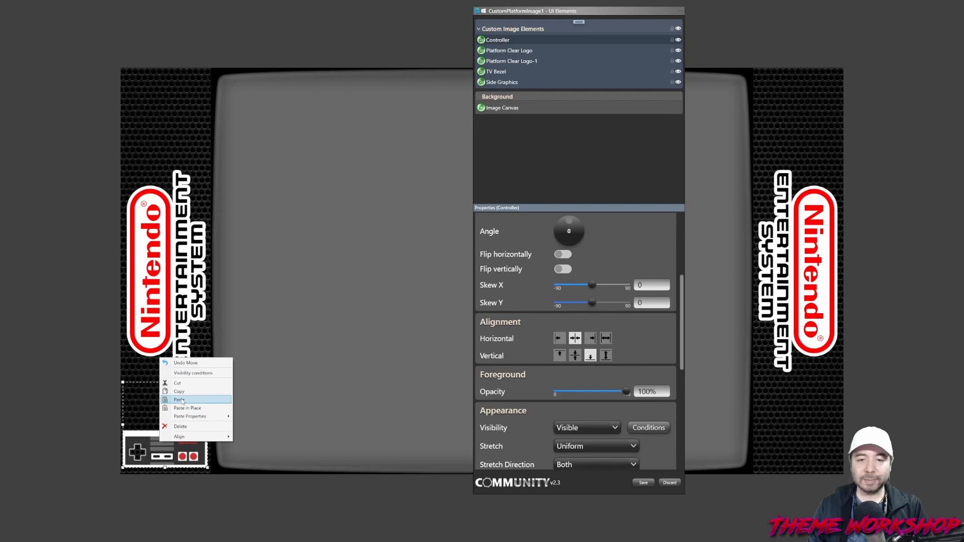
left_click(183, 407)
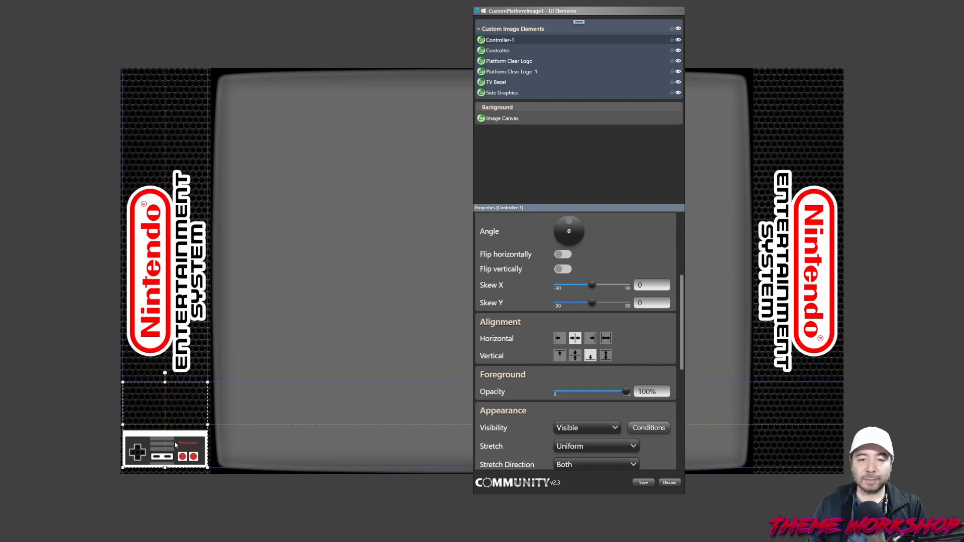
Move the duplicate controller straight across the canvas onto the lower end of the right side graphics
key("shift+Right")
key("shift+Right")
key("shift+Right")
key("shift+Right")
key("shift+Right")
key("shift+Right")
key("shift+Right")
key("shift+Right")
key("shift+Right")
key("shift+Right")
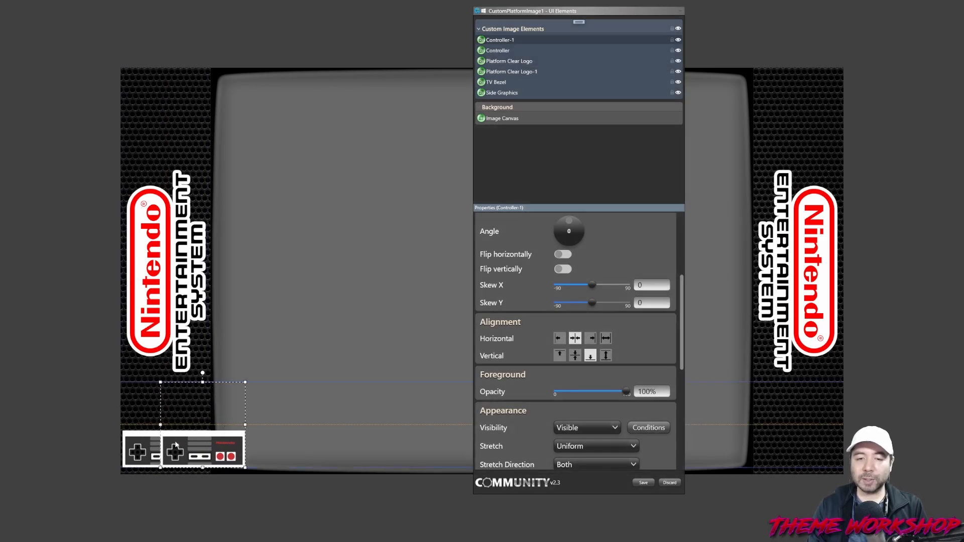
key("shift+Right")
key("shift+Right")
key("shift+Right")
key("shift+Right")
key("shift+Right")
key("shift+Right")
key("shift+Right")
key("shift+Right")
key("shift+Right")
key("shift+Right")
key("shift+Right")
key("shift+Right")
key("shift+Right")
key("shift+Right")
key("shift+Right")
key("shift+Right")
key("shift+Right")
key("shift+Right")
key("shift+Right")
key("shift+Right")
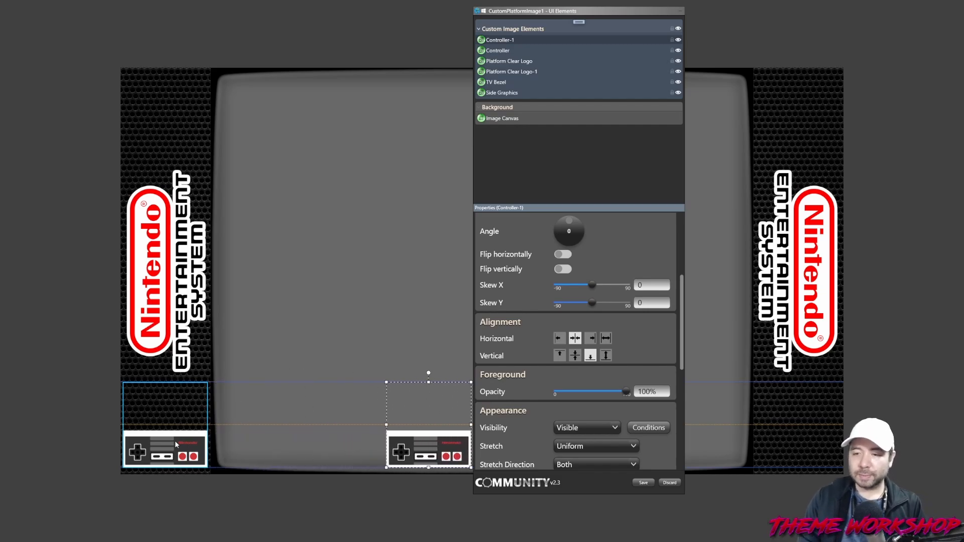
key("shift+Right")
key("shift+Right")
key("shift+Right")
key("shift+Right")
key("shift+Right")
key("shift+Right")
key("shift+Right")
key("shift+Right")
key("shift+Right")
key("shift+Right")
key("shift+Right")
key("shift+Right")
key("shift+Right")
key("shift+Right")
key("shift+Right")
key("shift+Right")
key("shift+Right")
key("shift+Right")
key("shift+Right")
key("shift+Right")
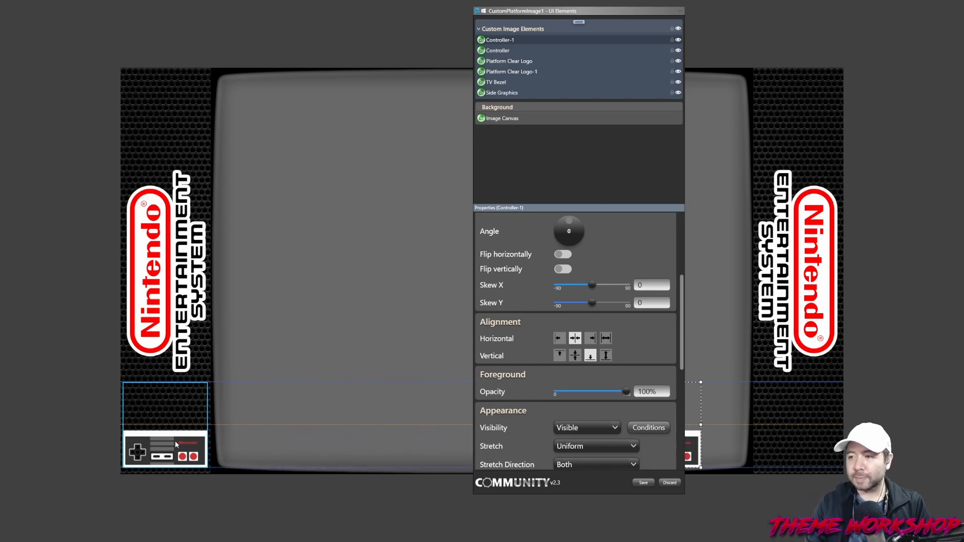
key("shift+Right")
key("shift+Right")
key("shift+Right")
key("shift+Right")
key("shift+Right")
key("shift+Right")
key("shift+Right")
key("shift+Right")
key("shift+Right")
key("shift+Right")
key("shift+Right")
key("shift+Right")
key("shift+Right")
key("shift+Right")
key("shift+Right")
key("shift+Right")
key("shift+Right")
key("shift+Right")
key("shift+Right")
key("shift+Right")
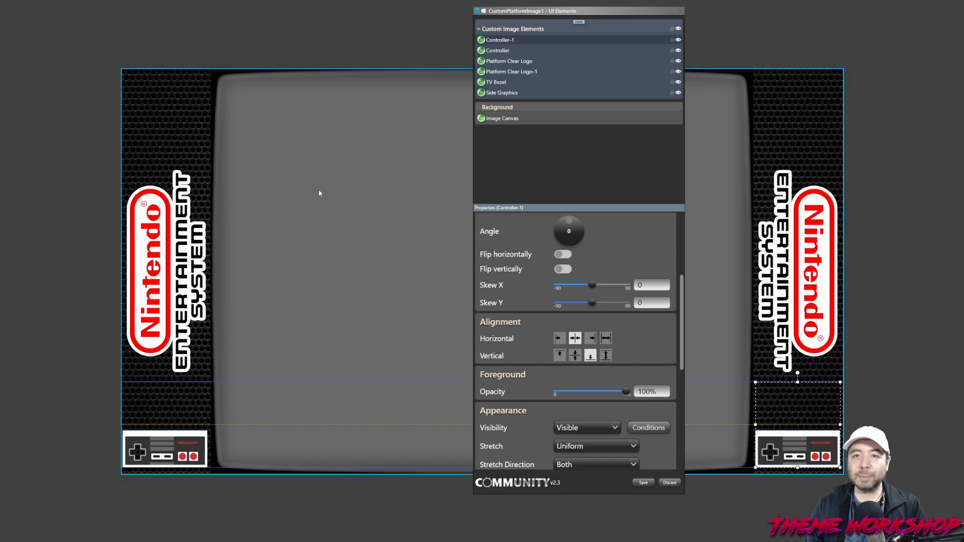
Add a text element to the custom image
left_click(579, 22)
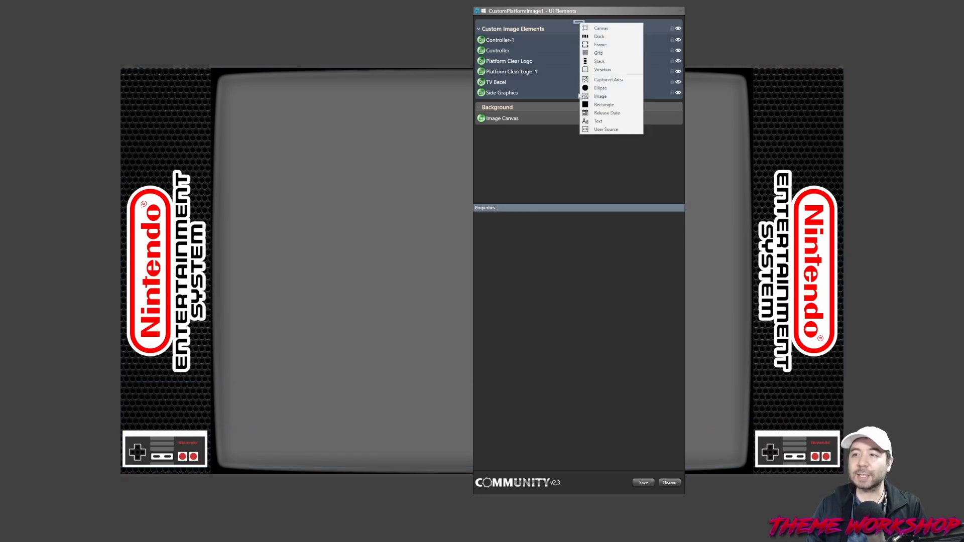
left_click(600, 121)
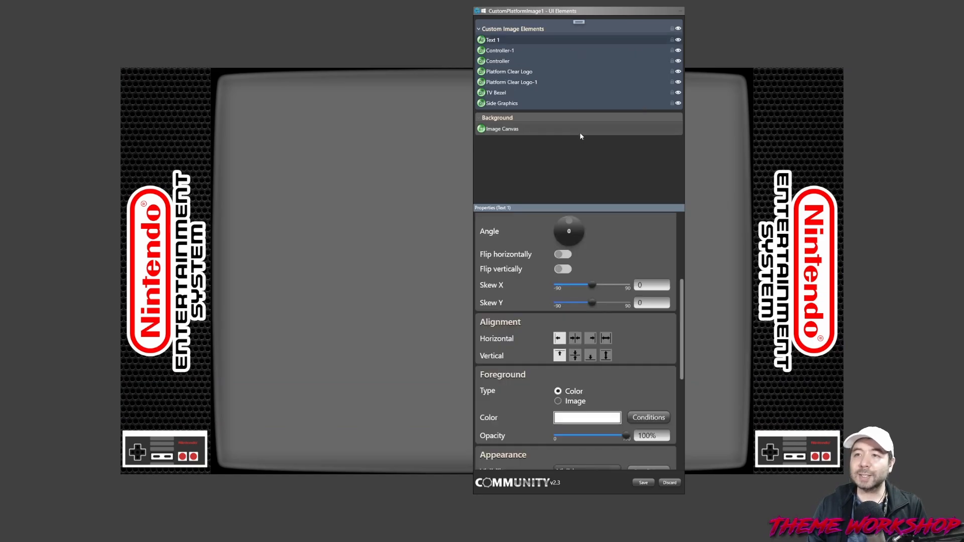
left_click(501, 40)
Add a Release Date element to the custom image and delete the text element
left_click(579, 22)
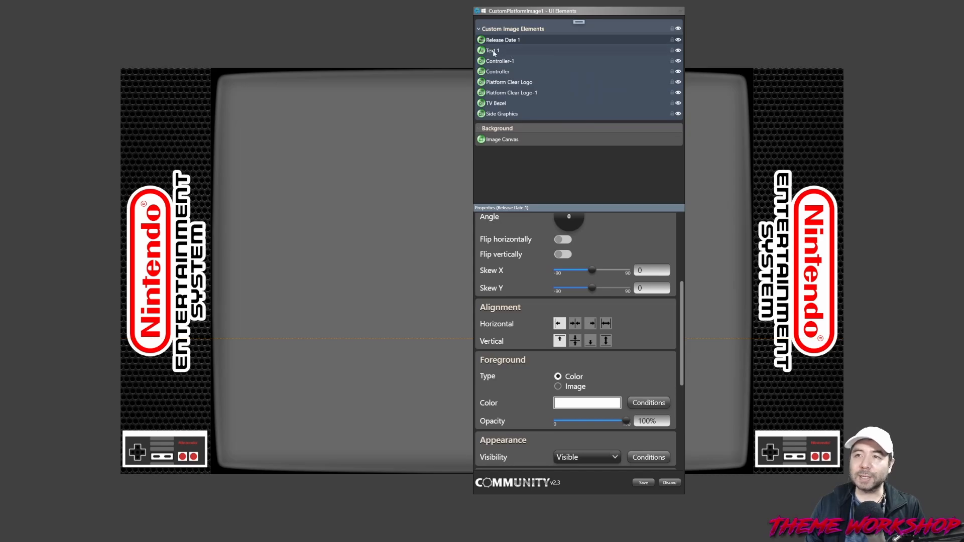
right_click(493, 53)
left_click(513, 129)
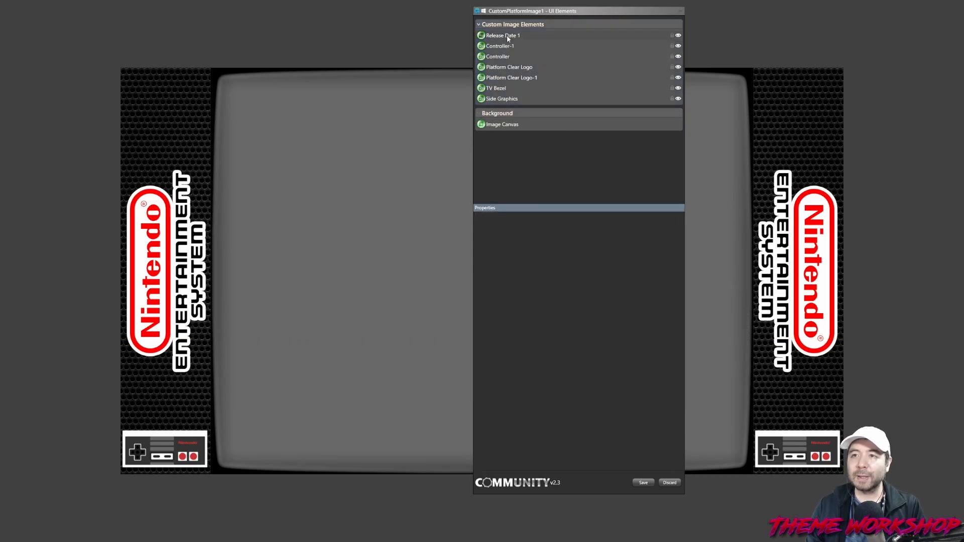
Move the release date to the top of the left side graphics and resize its box to about 205 wide by 124 high
left_click(507, 35)
left_click_drag(578, 10, 742, 39)
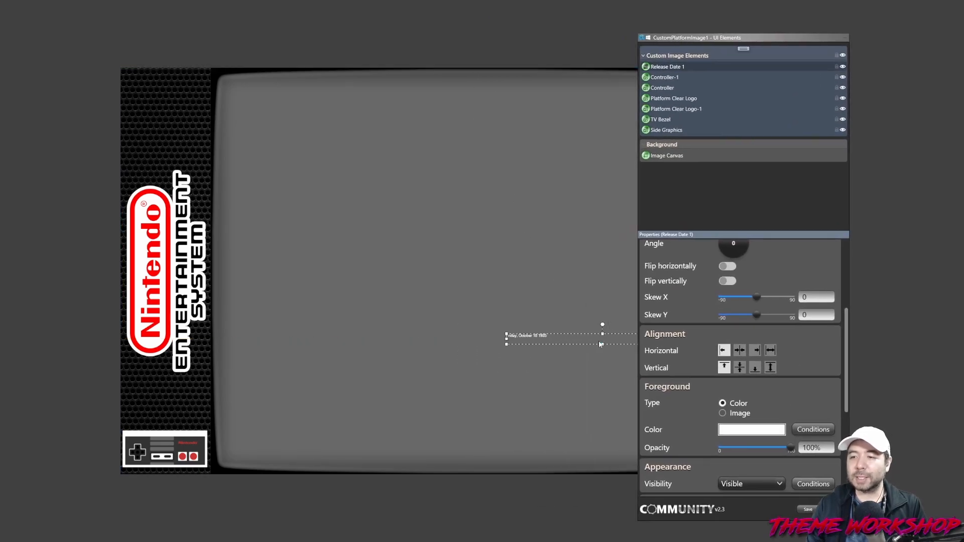
left_click_drag(601, 344, 224, 86)
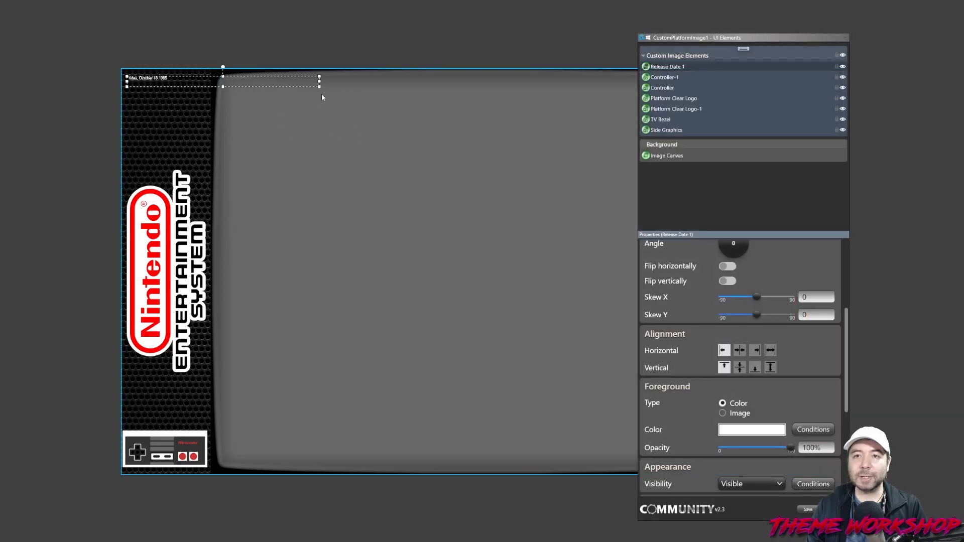
left_click_drag(320, 87, 204, 122)
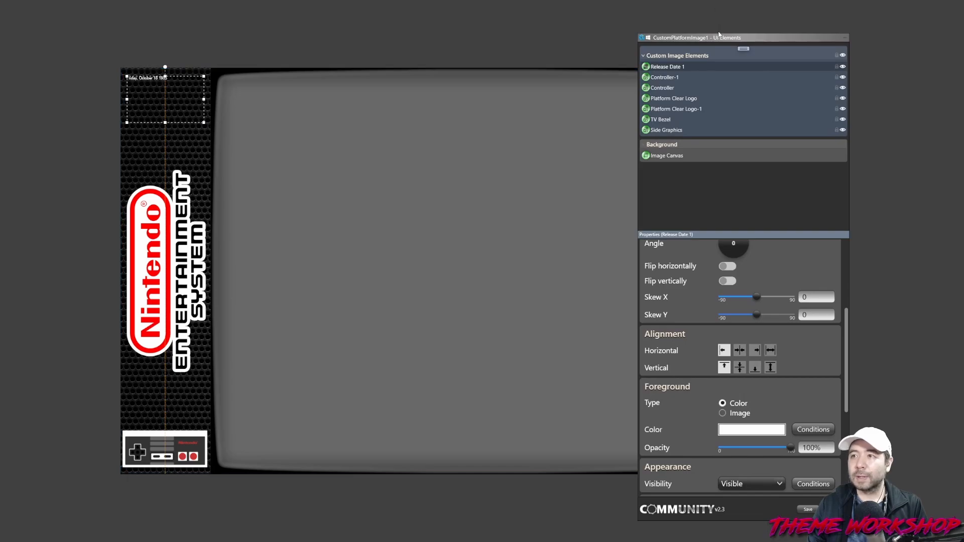
left_click_drag(719, 34, 585, 37)
scroll(712, 372, "up", 3)
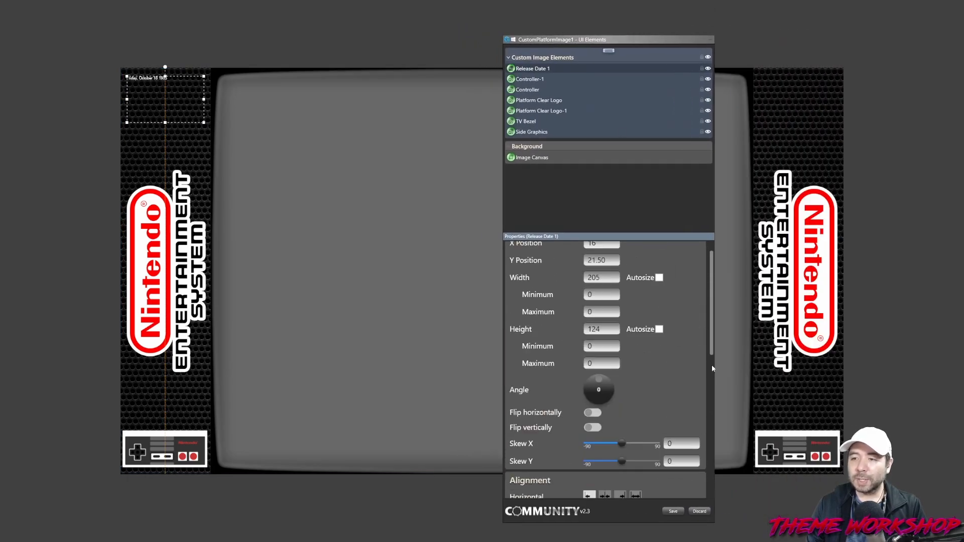
Turn on autosize for both the width and the height of the release date
scroll(712, 368, "up", 1)
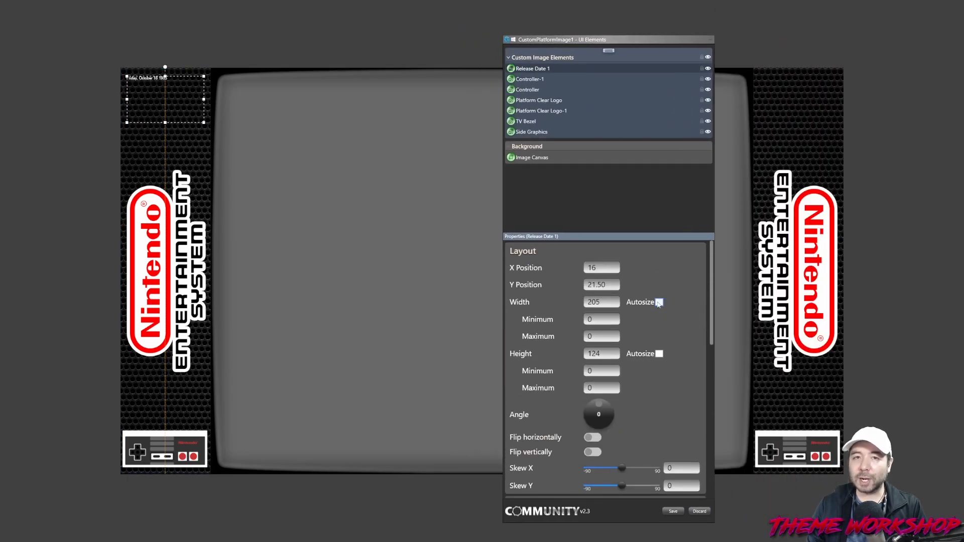
left_click(659, 302)
left_click(660, 353)
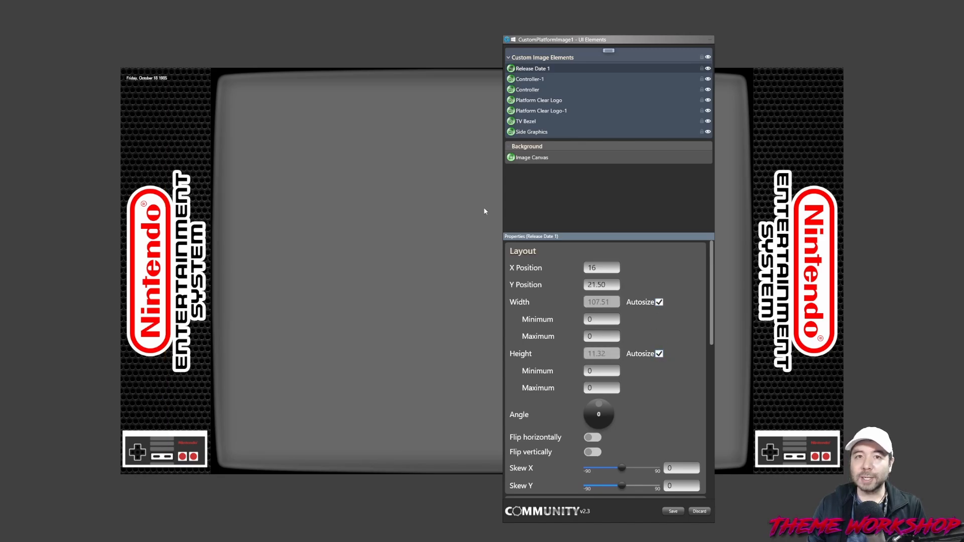
Set the release date's font size to 55 and its date format to yyyy
scroll(581, 315, "down", 10)
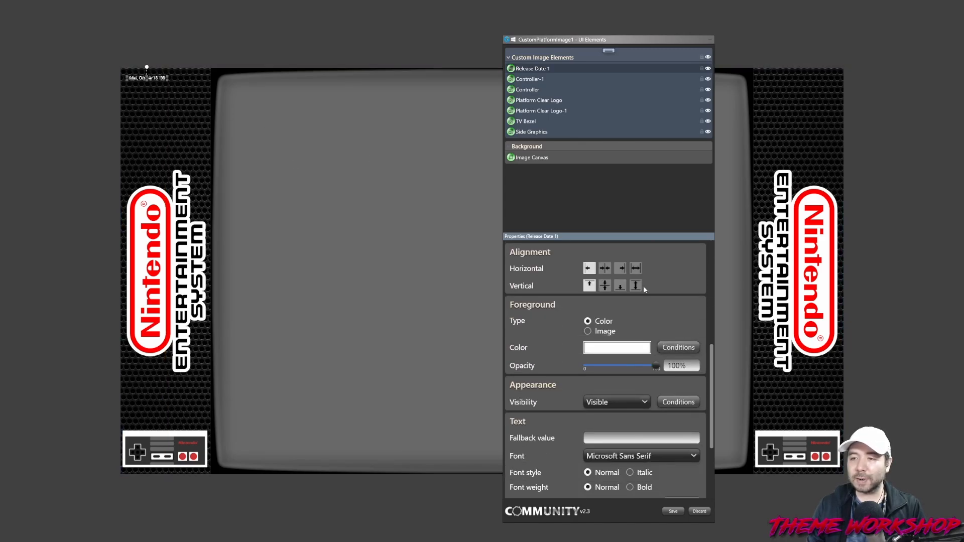
scroll(708, 314, "down", 3)
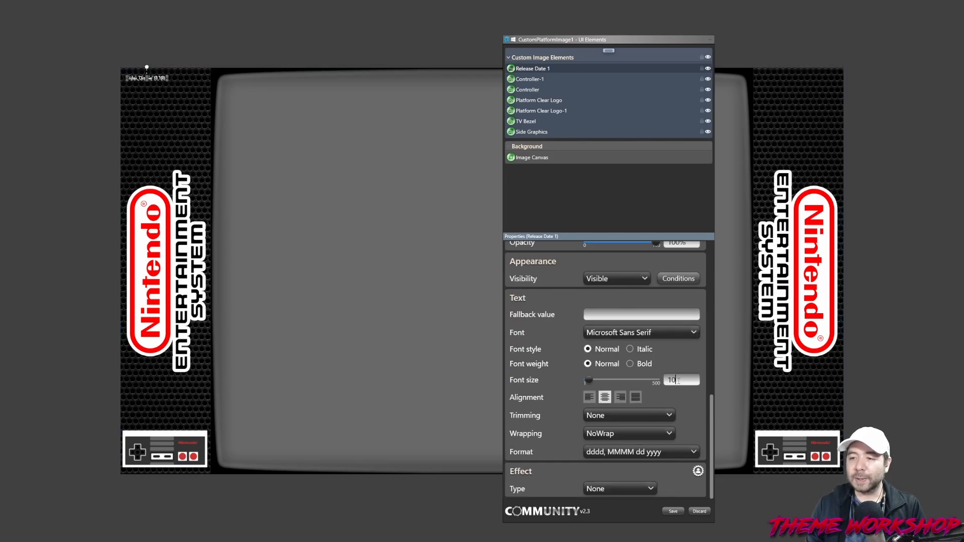
key("BackSpace")
key("BackSpace")
type("55")
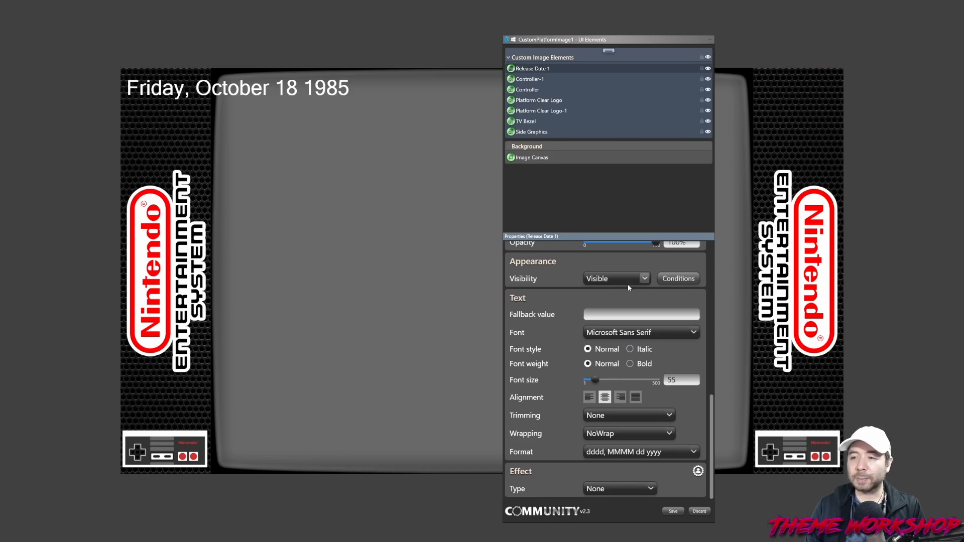
left_click(627, 455)
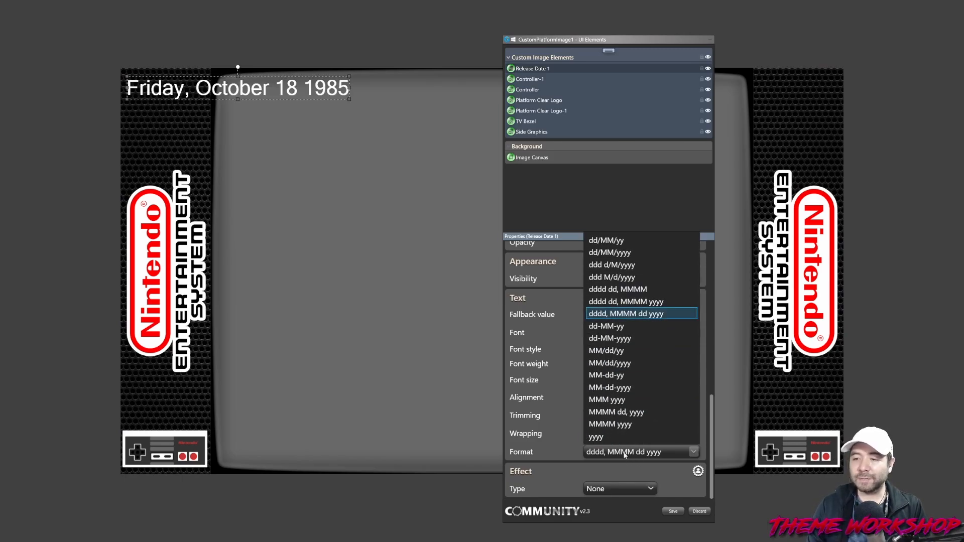
left_click(621, 436)
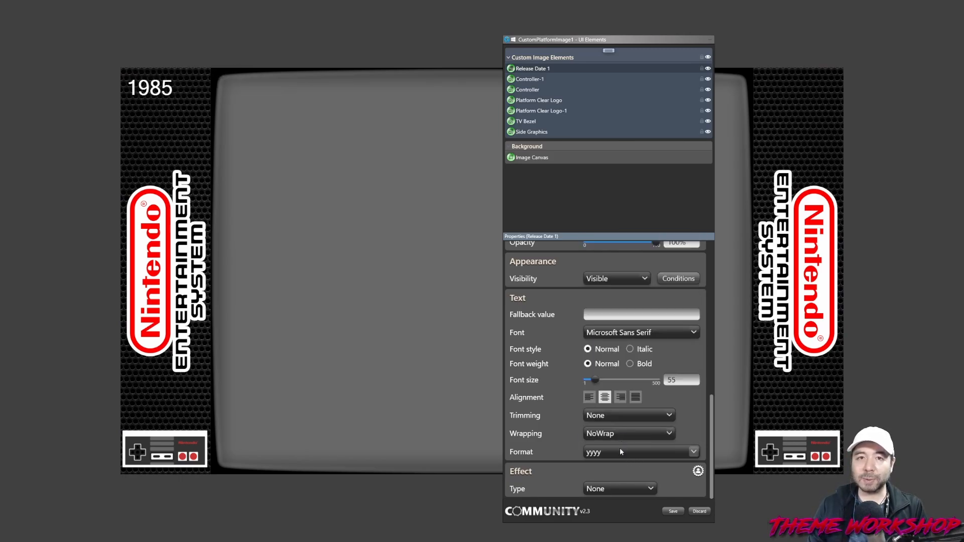
Change the release date's font to No Continue and set its font size to 75
left_click(611, 335)
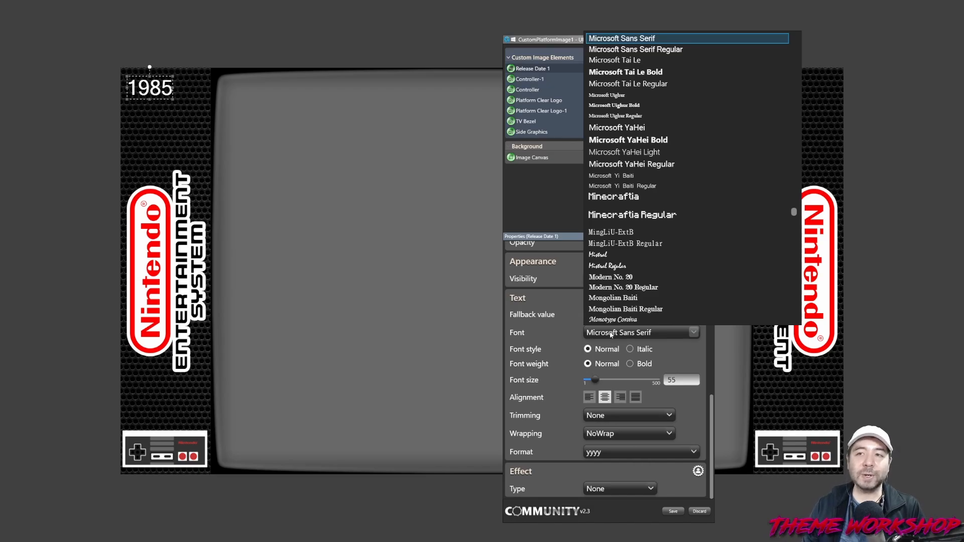
scroll(673, 221, "down", 12)
scroll(669, 233, "up", 4)
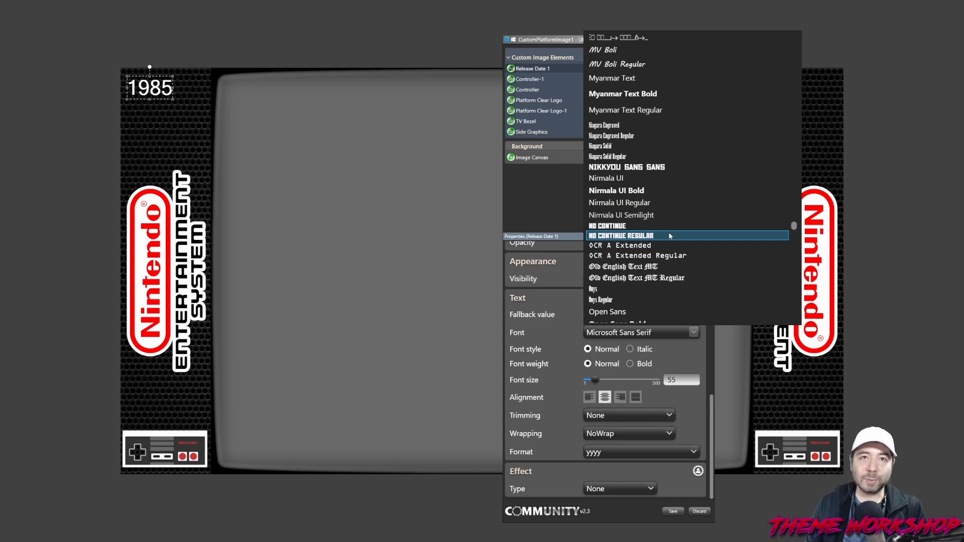
left_click(632, 227)
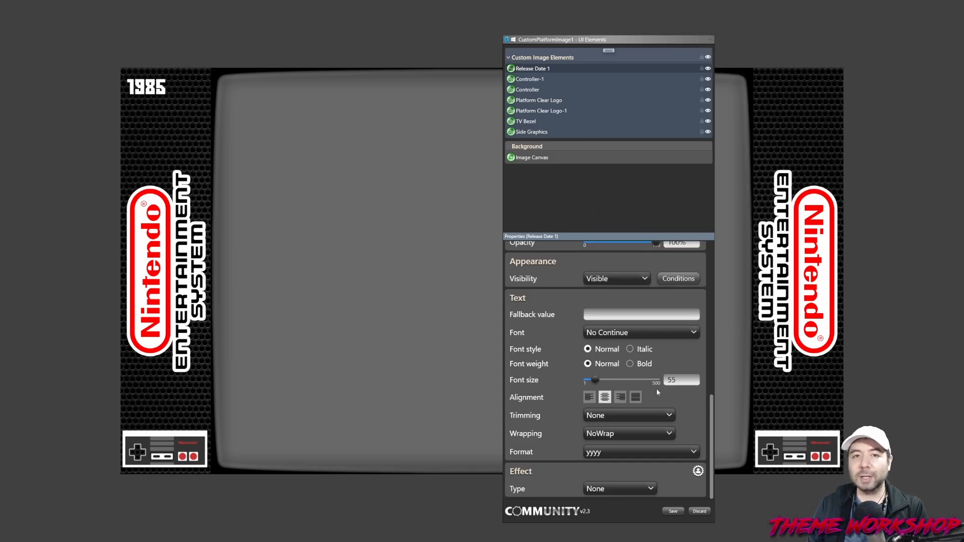
left_click_drag(685, 381, 614, 372)
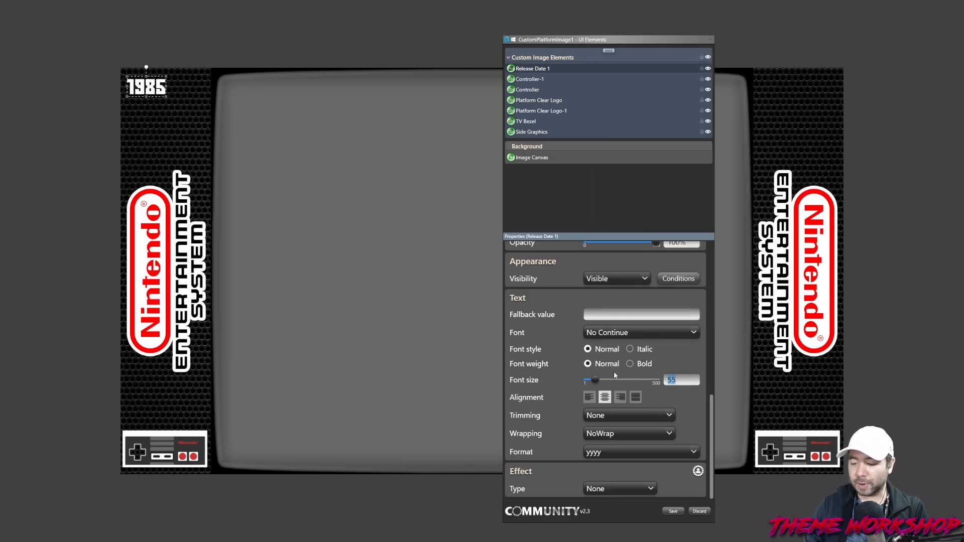
type("75")
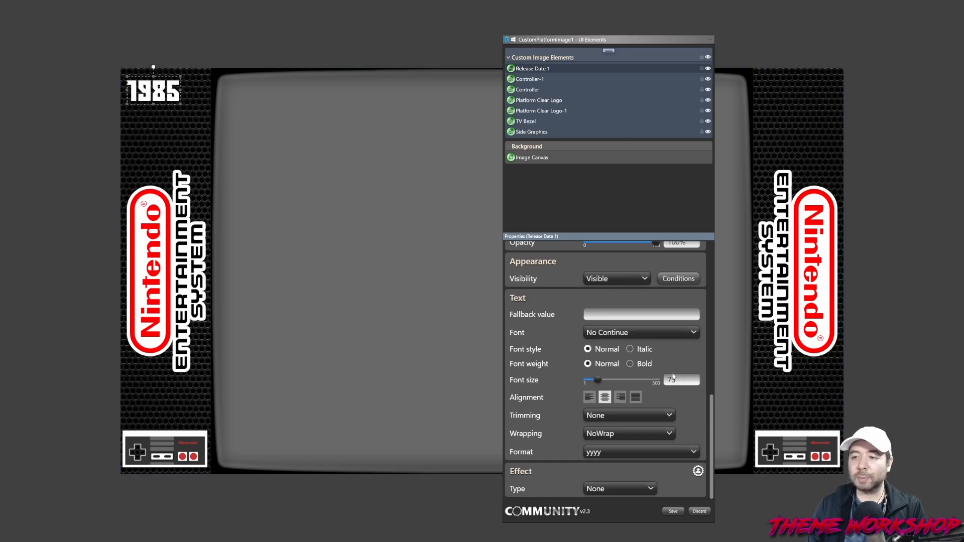
left_click(177, 104)
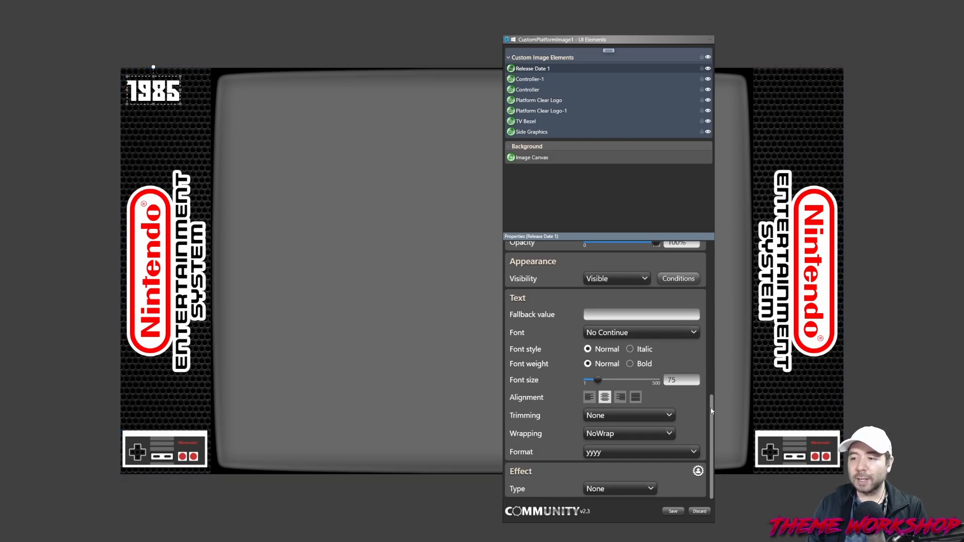
Fill the release date with a vertical linear gradient running from white at the upper end to dark grey at the lower end
left_click_drag(711, 410, 713, 342)
left_click(618, 372)
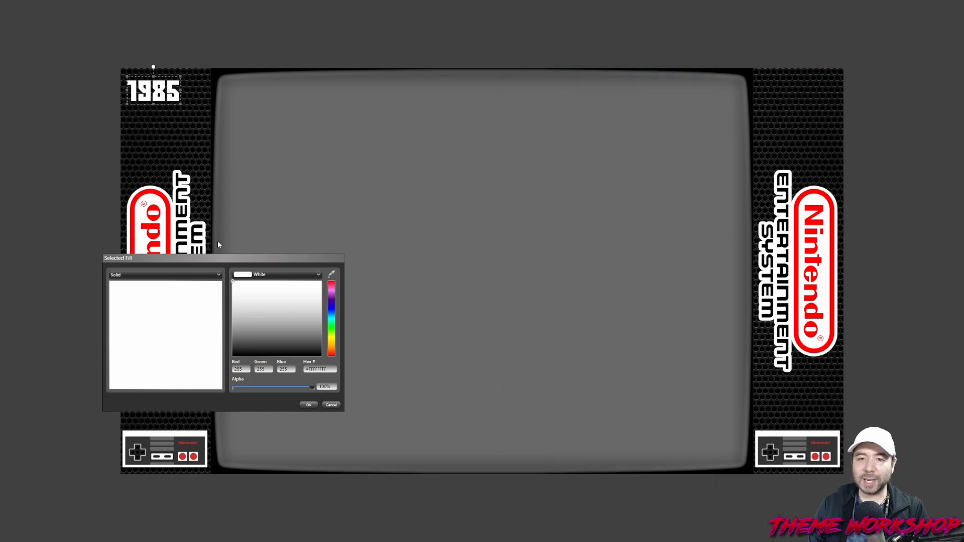
left_click_drag(228, 261, 438, 240)
left_click(388, 253)
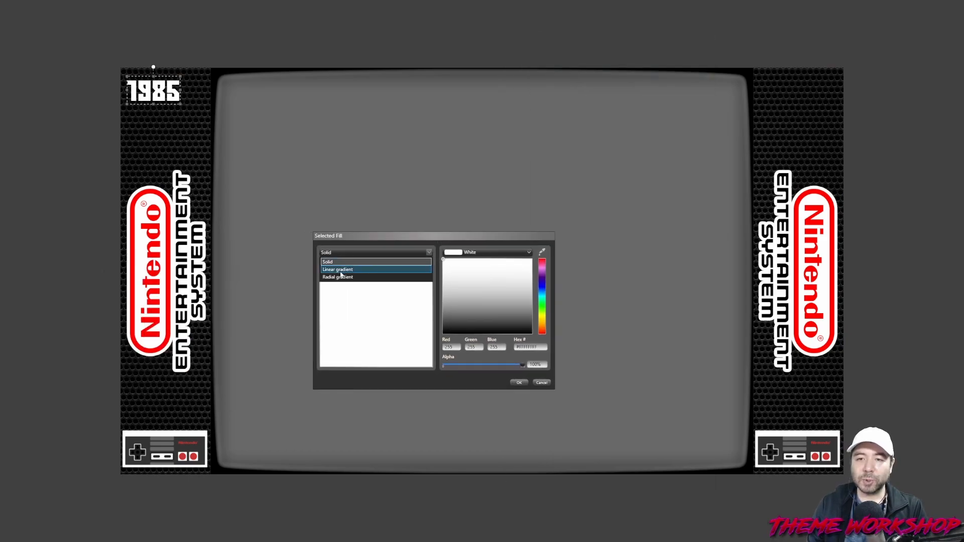
left_click(341, 274)
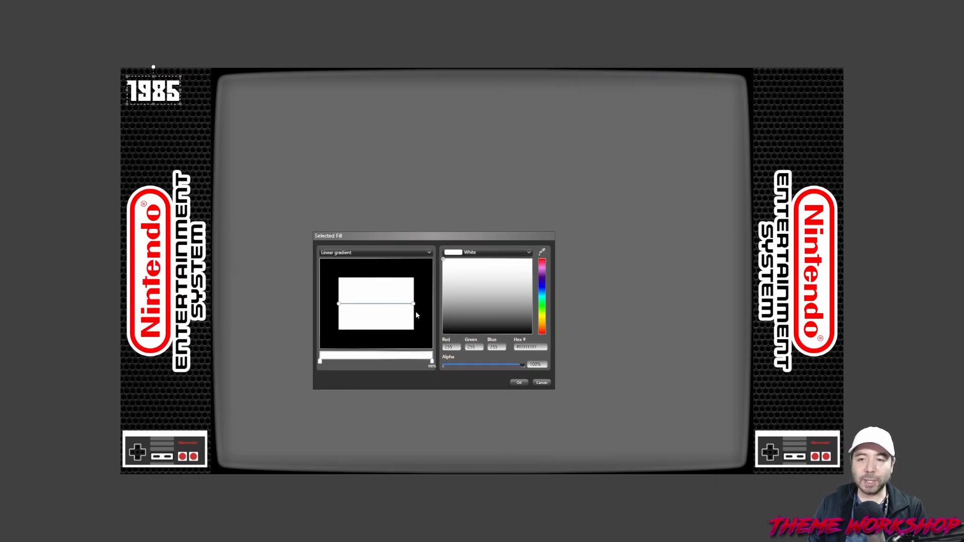
left_click_drag(414, 307, 376, 278)
left_click_drag(340, 305, 376, 330)
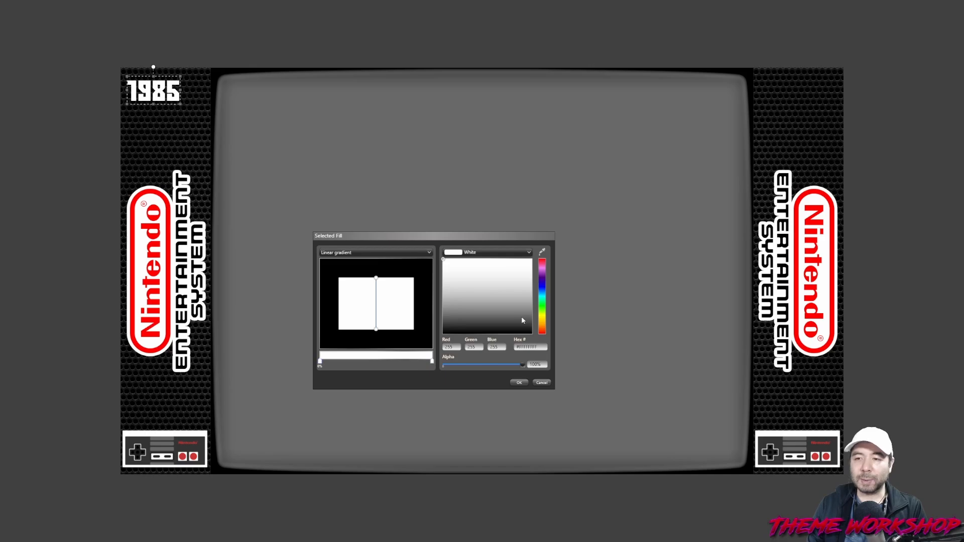
left_click_drag(523, 320, 531, 323)
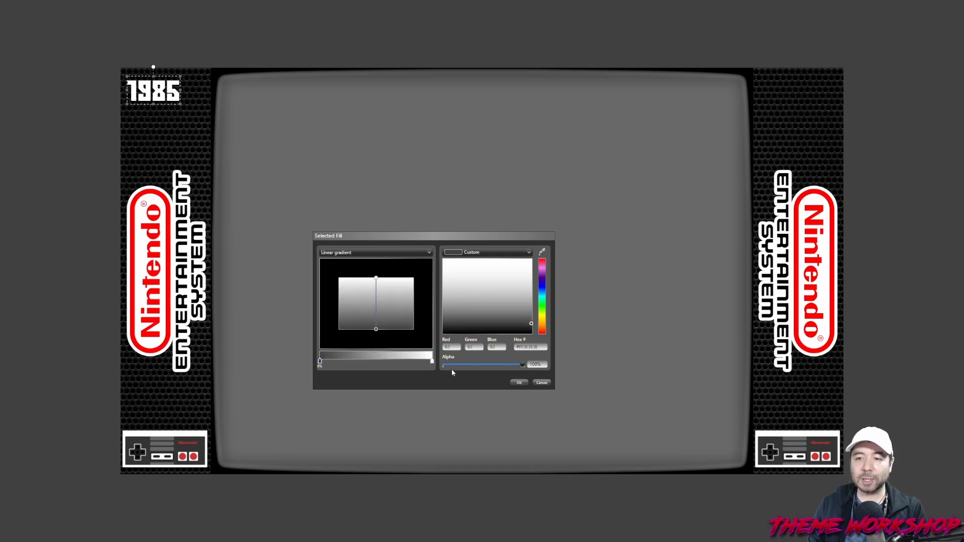
left_click(518, 384)
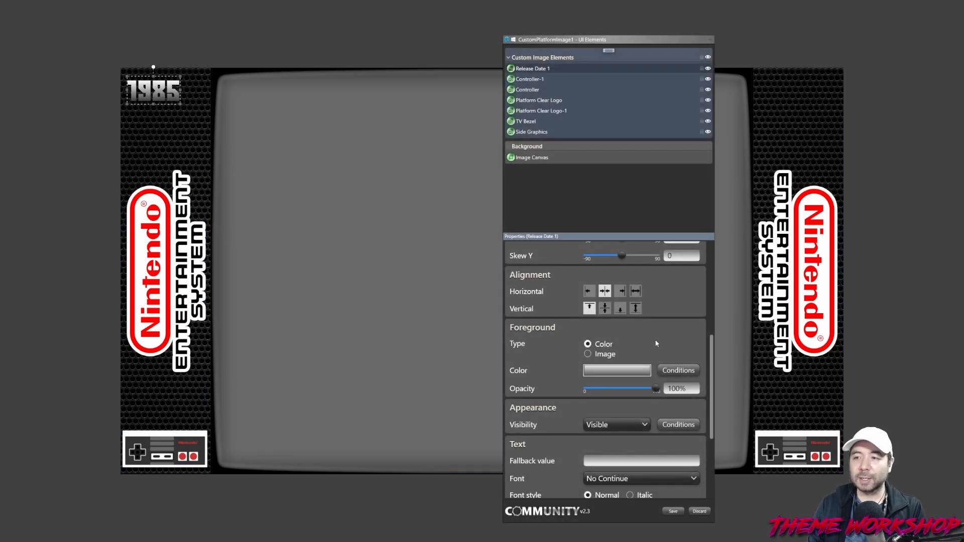
Add three stops to the release date's gradient and space them at about 61%, 69% and 79%
left_click(613, 373)
left_click(364, 360)
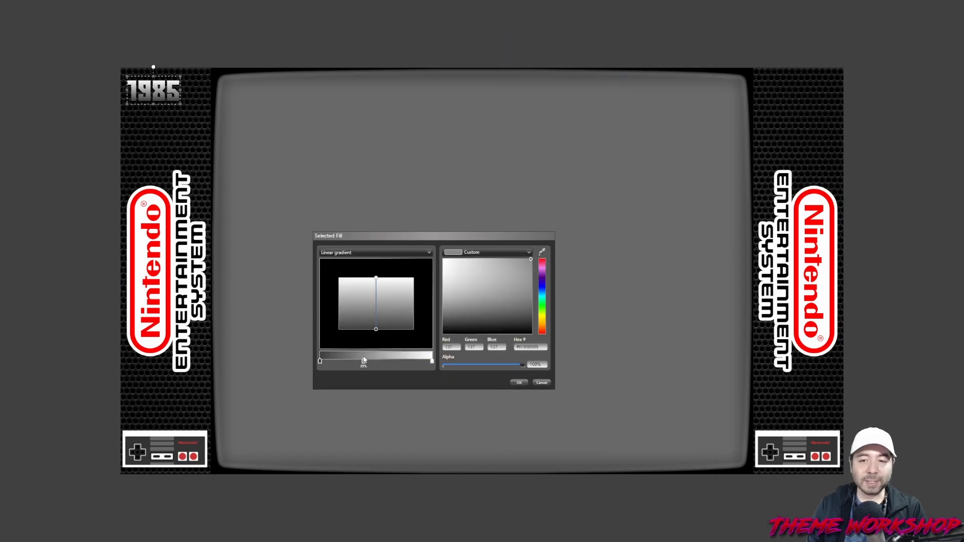
left_click(388, 361)
left_click(398, 362)
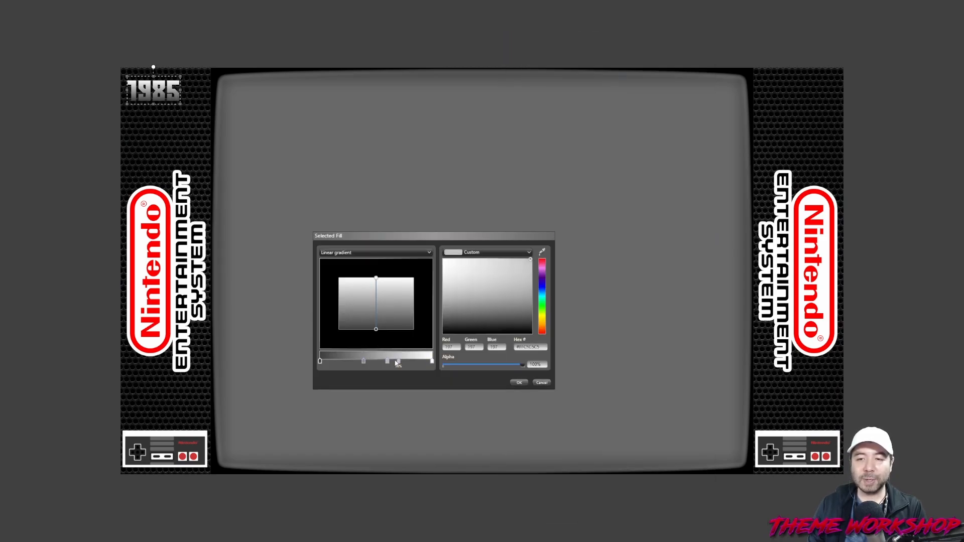
mouse_move(402, 362)
left_mouse_down()
mouse_move(375, 362)
mouse_move(390, 365)
left_mouse_up()
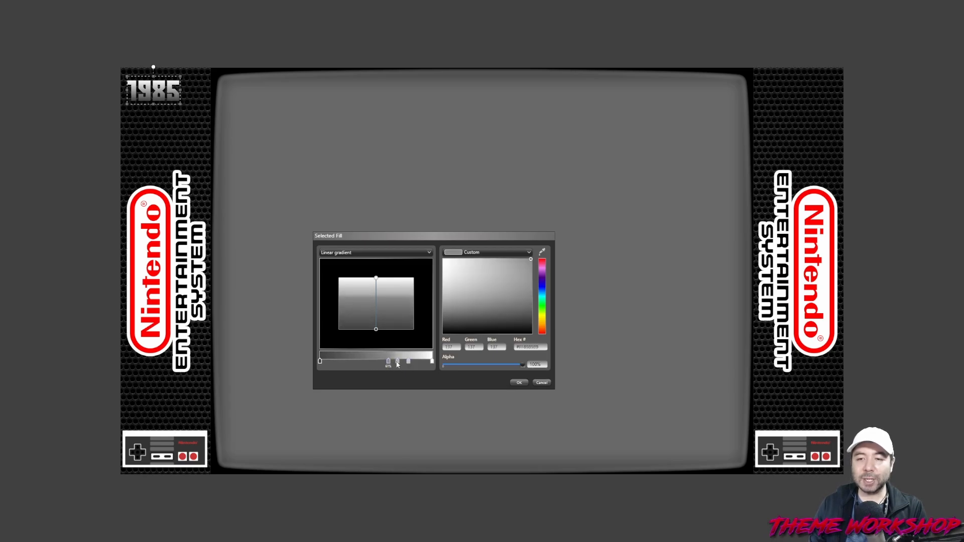
Color the gradient's 69% stop white, the 79% stop #FFA0A0A0 and the 100% stop #FFACACAC, and apply the fill
left_click(397, 363)
left_click_drag(504, 293, 426, 245)
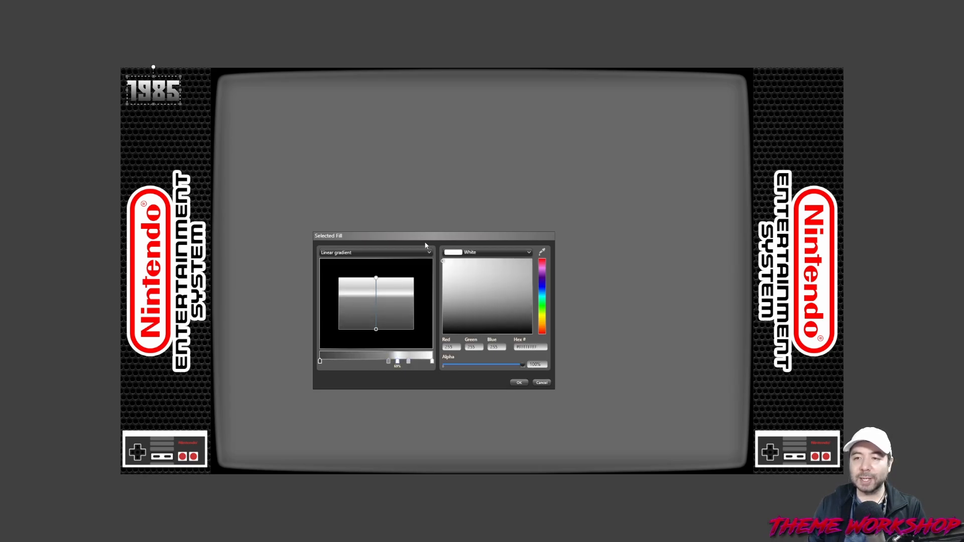
left_click(388, 362)
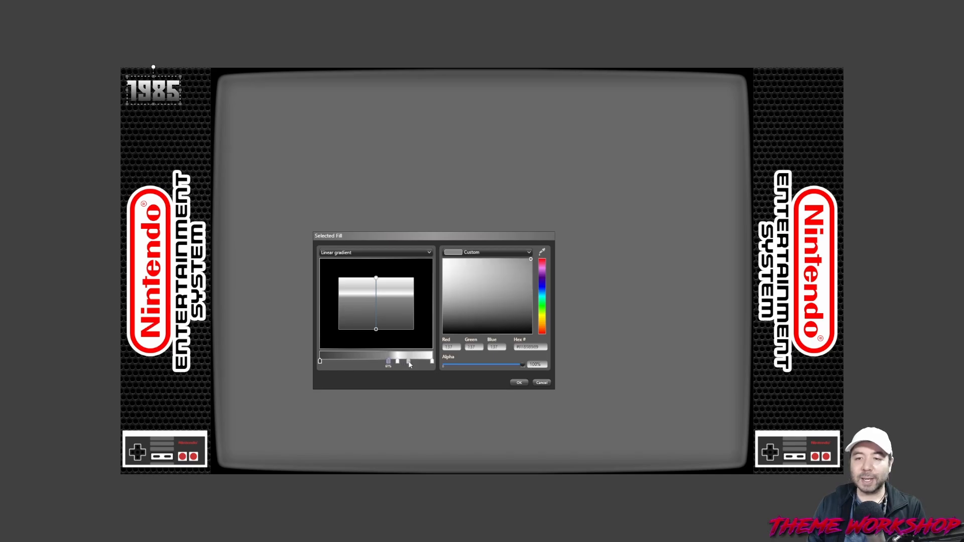
left_click(409, 363)
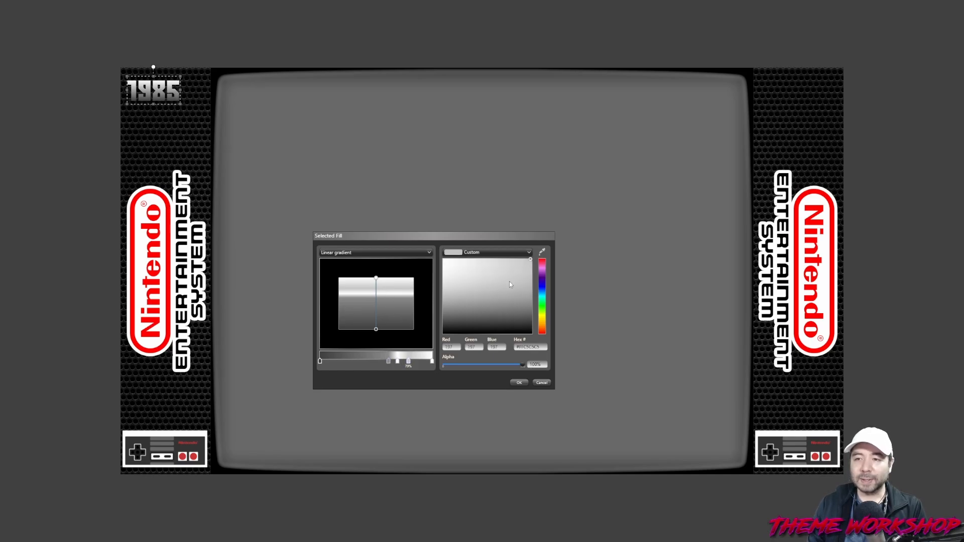
left_click_drag(509, 285, 531, 300)
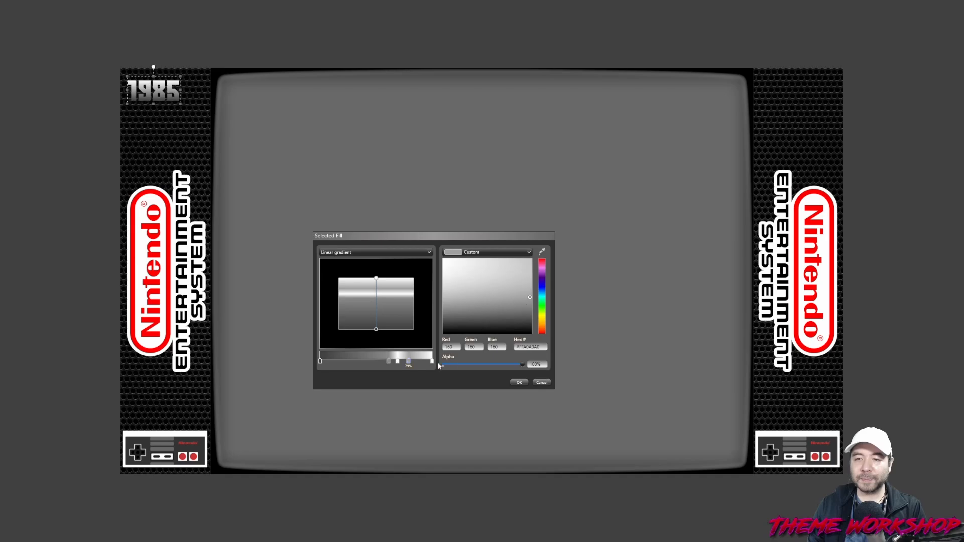
left_click(433, 361)
left_click(532, 302)
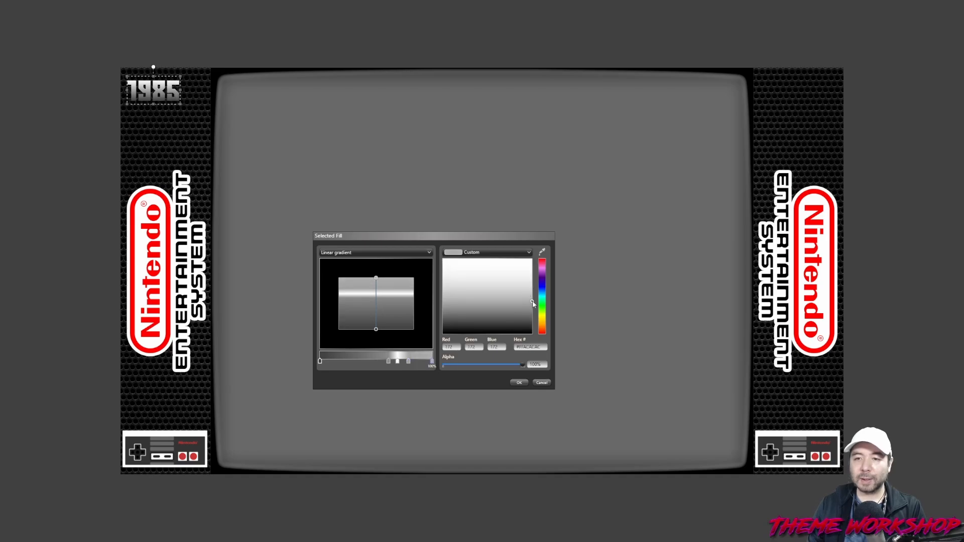
left_click(520, 383)
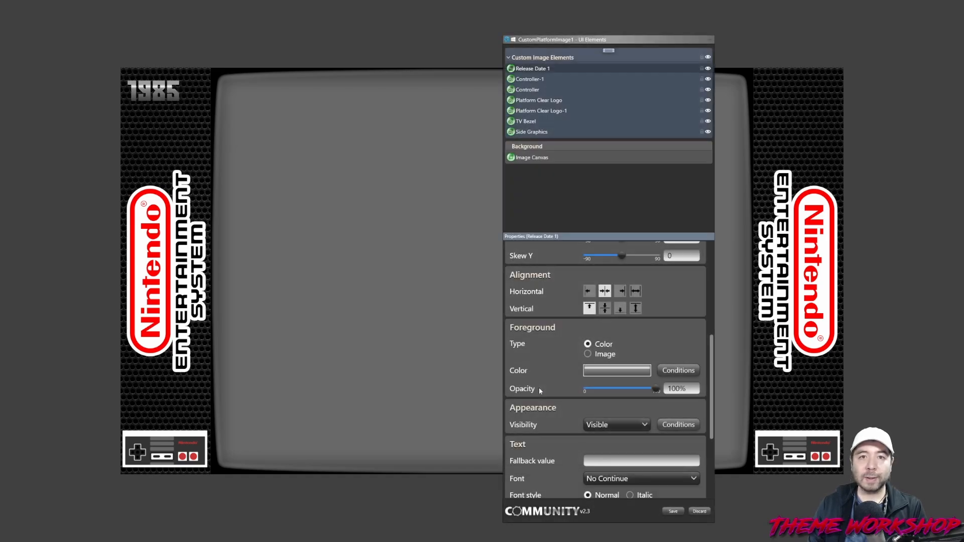
Move the release date so it is centered horizontally at the top of the left side graphics
left_click(402, 235)
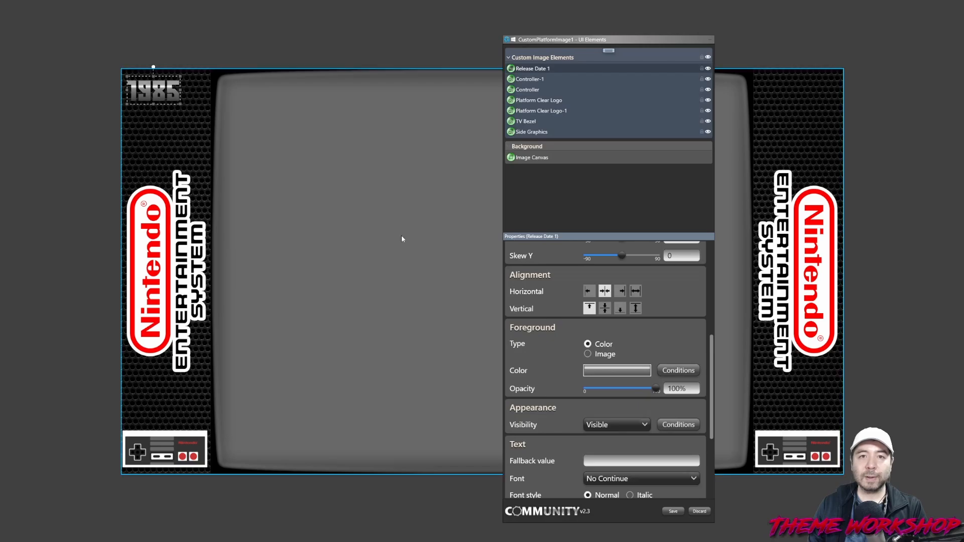
left_click(174, 98)
left_click_drag(173, 97, 173, 98)
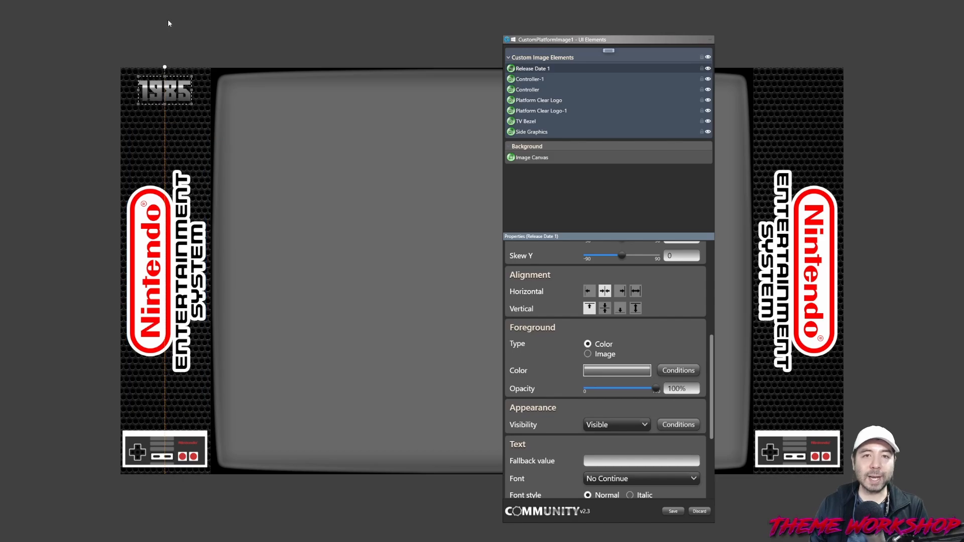
right_click(181, 94)
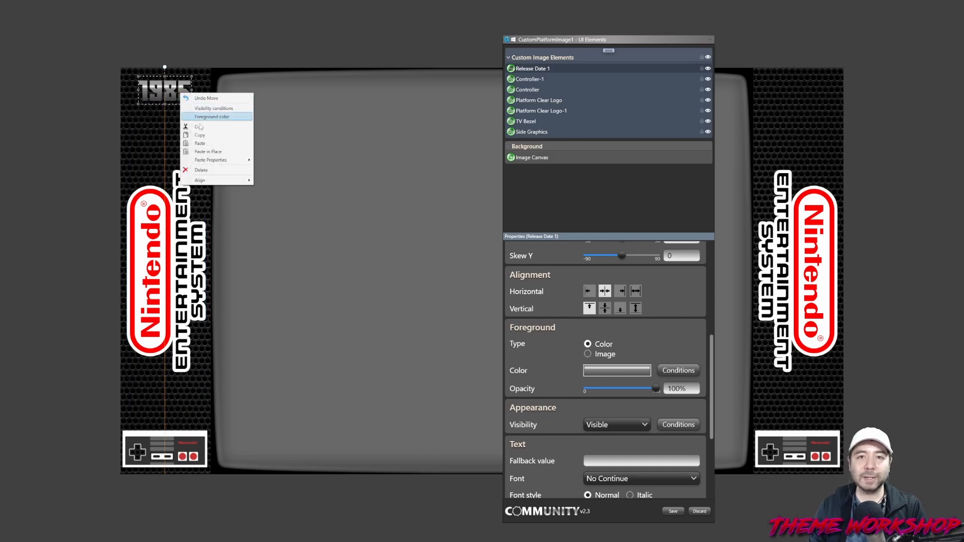
left_click(295, 157)
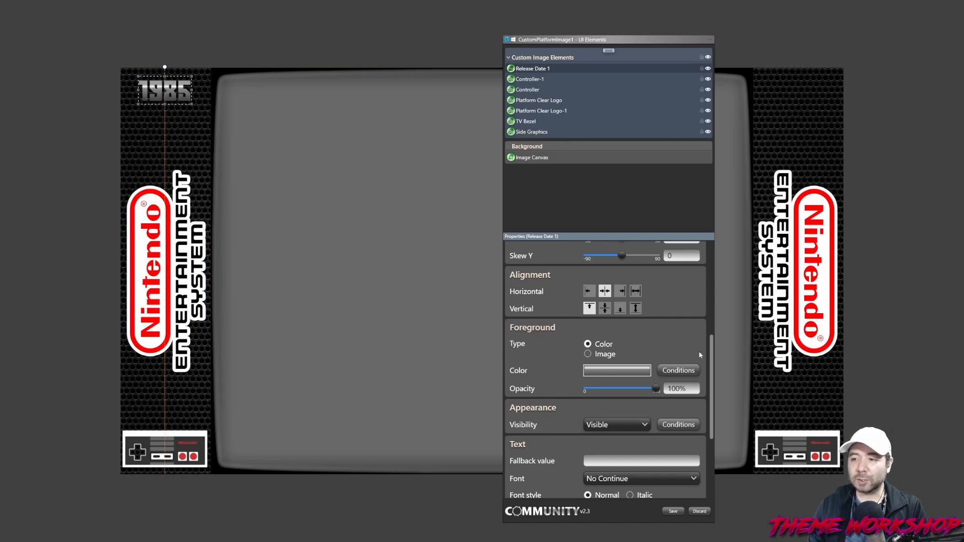
Give the release date a black drop shadow with about 69% opacity, 3.87 depth and 3.28 blur radius
scroll(703, 360, "down", 3)
scroll(667, 418, "up", 4)
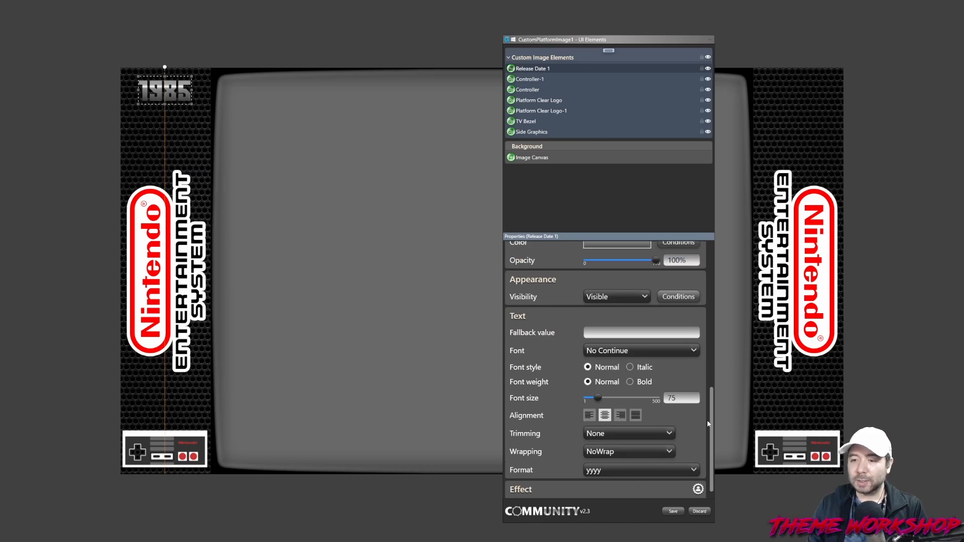
scroll(666, 413, "down", 4)
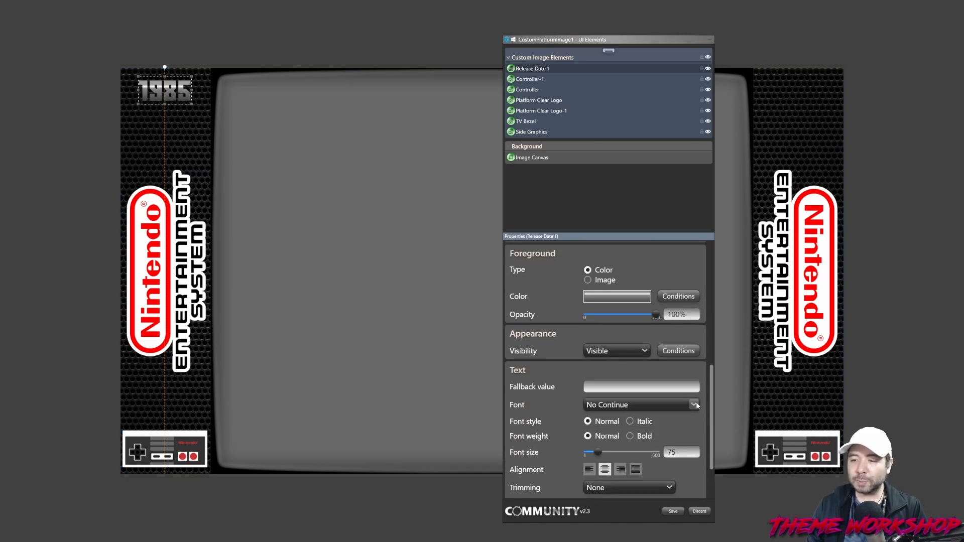
left_click(617, 491)
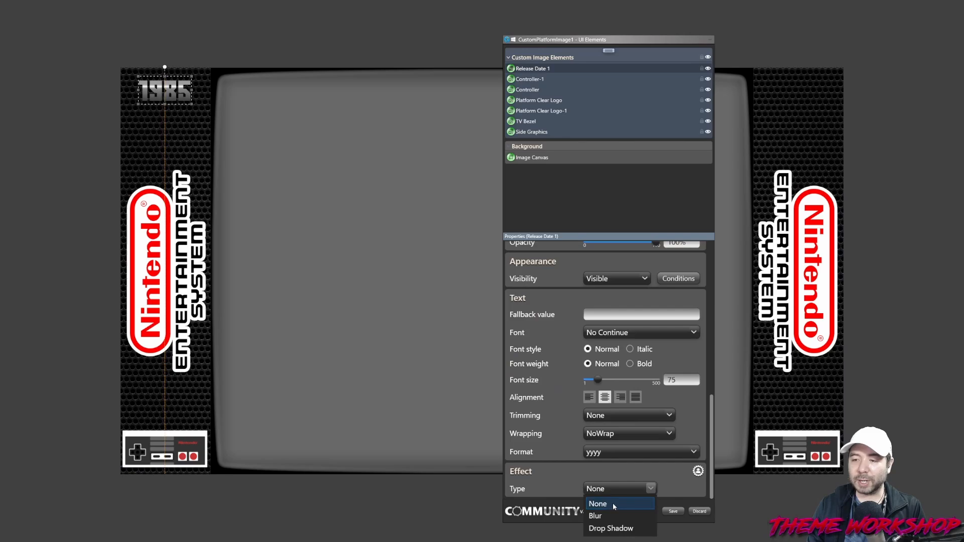
left_click(613, 533)
scroll(672, 472, "down", 2)
left_click_drag(588, 421, 621, 423)
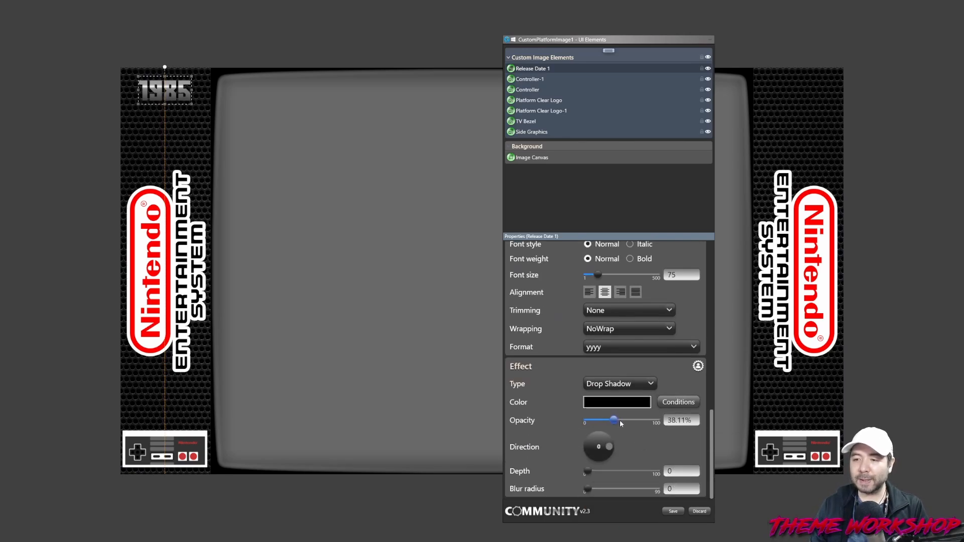
left_click_drag(590, 477, 593, 492)
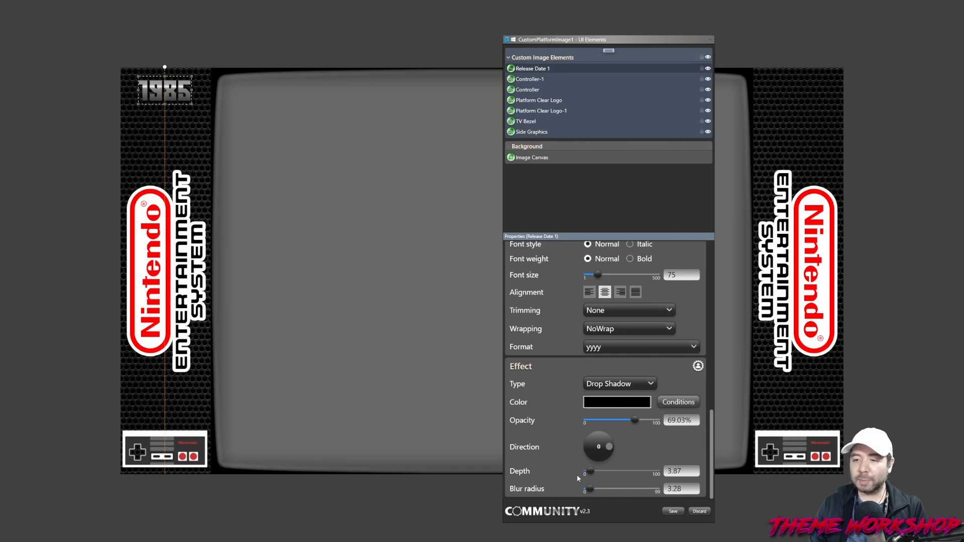
Copy the release date and paste a duplicate of it into the custom image
right_click(180, 93)
left_click(203, 145)
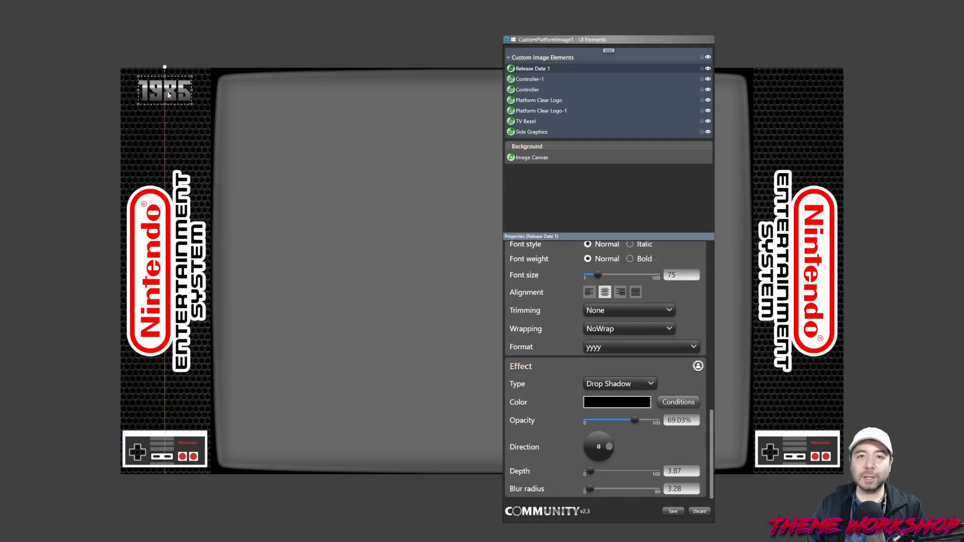
right_click(169, 92)
key("Return")
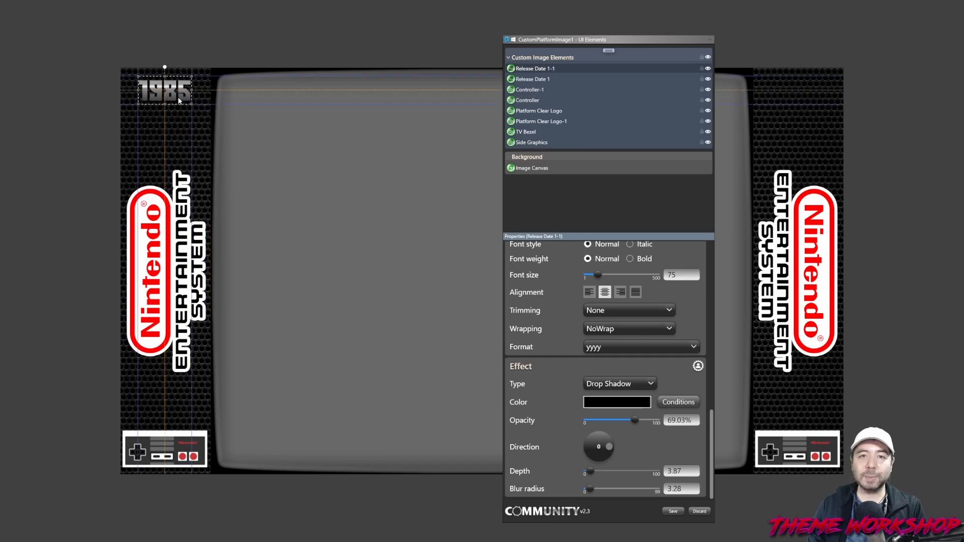
Move the duplicate release date straight across so it is centered at the top of the right side graphics
key("shift+Right")
key("shift+Right")
key("shift+Right")
key("shift+Right")
key("shift+Right")
key("shift+Right")
key("shift+Right")
key("shift+Right")
key("shift+Right")
key("shift+Right")
key("shift+Right")
key("shift+Right")
key("shift+Right")
key("shift+Right")
key("shift+Right")
key("shift+Right")
key("shift+Right")
key("shift+Right")
key("shift+Right")
key("shift+Right")
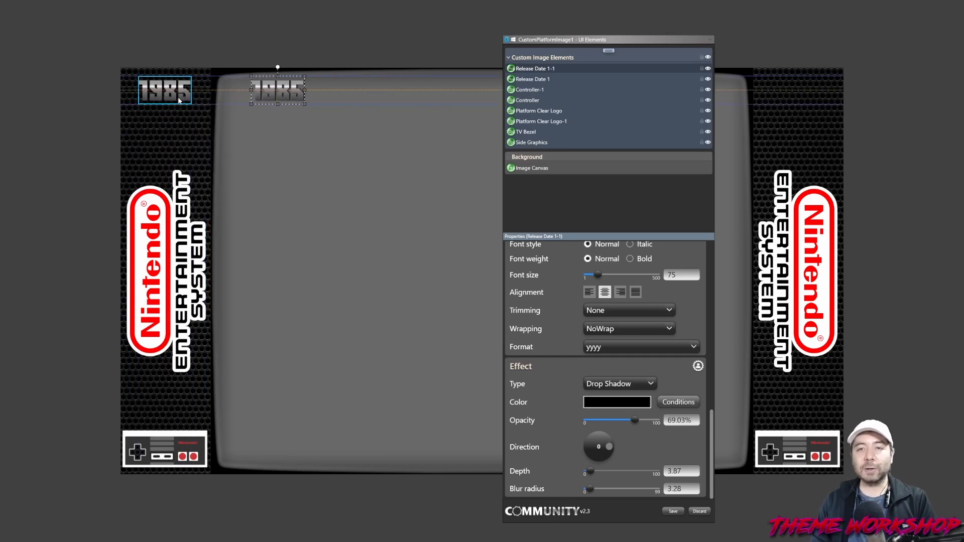
key("shift+Right")
key("shift+Right")
key("shift+Right")
key("shift+Right")
key("shift+Right")
key("shift+Right")
key("shift+Right")
key("shift+Right")
key("shift+Right")
key("shift+Right")
key("shift+Right")
key("shift+Right")
key("shift+Right")
key("shift+Right")
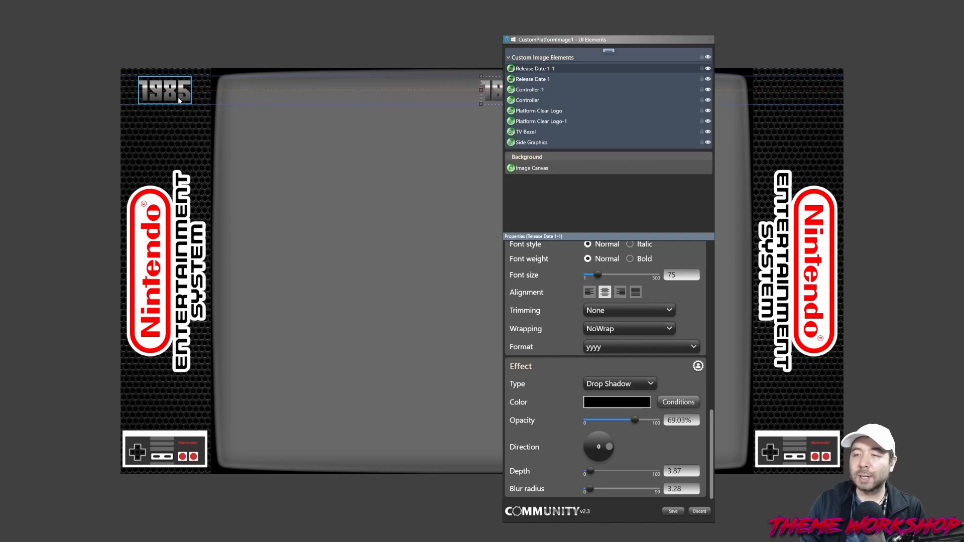
key("shift+Right")
key("shift+Right")
key("shift+Right")
key("shift+Right")
key("shift+Right")
key("shift+Right")
key("shift+Right")
key("shift+Right")
key("shift+Right")
key("shift+Right")
key("shift+Right")
key("shift+Right")
key("shift+Right")
key("shift+Right")
key("shift+Right")
key("shift+Right")
key("shift+Right")
key("shift+Right")
key("shift+Right")
key("shift+Right")
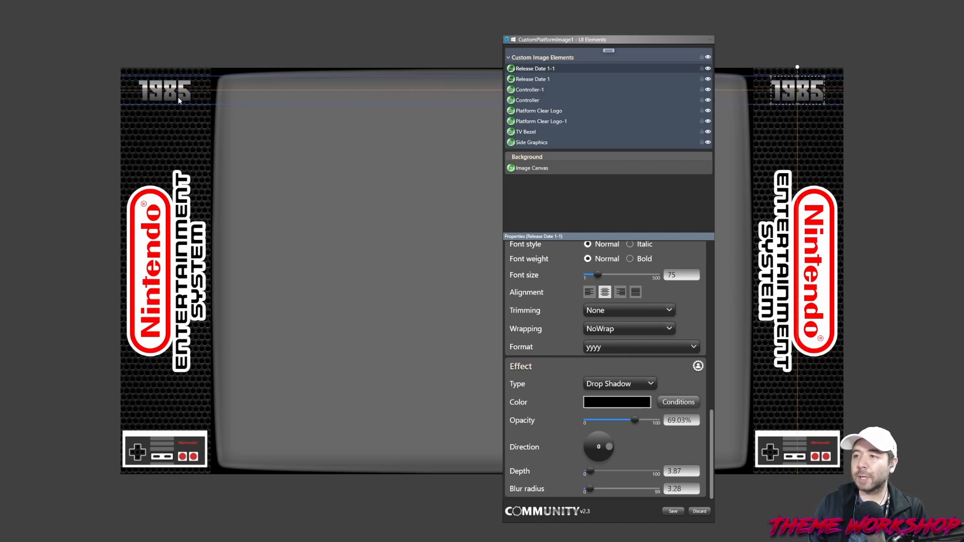
Move the elements window off the right half of the bezel to check the layout, and save the custom platform image
left_click(828, 120)
left_click_drag(610, 40, 439, 34)
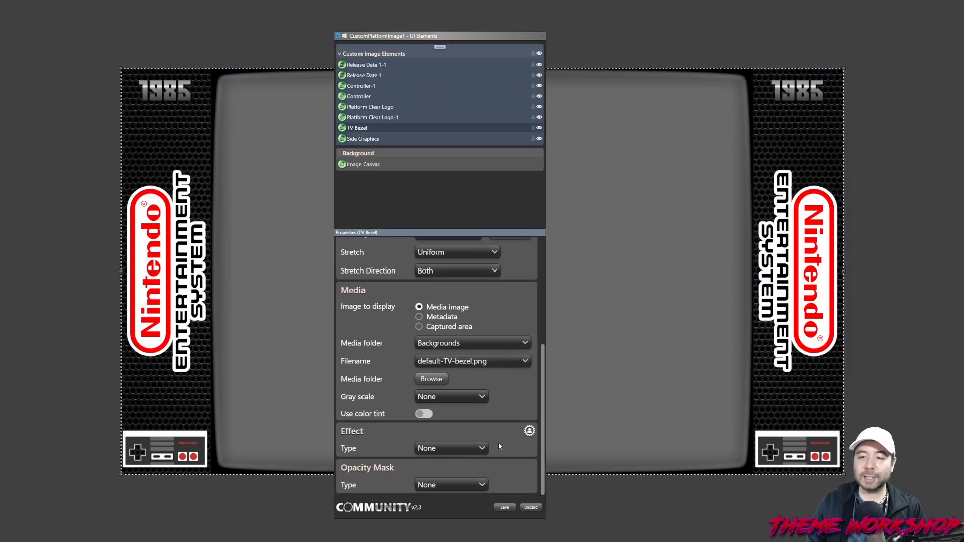
left_click(504, 508)
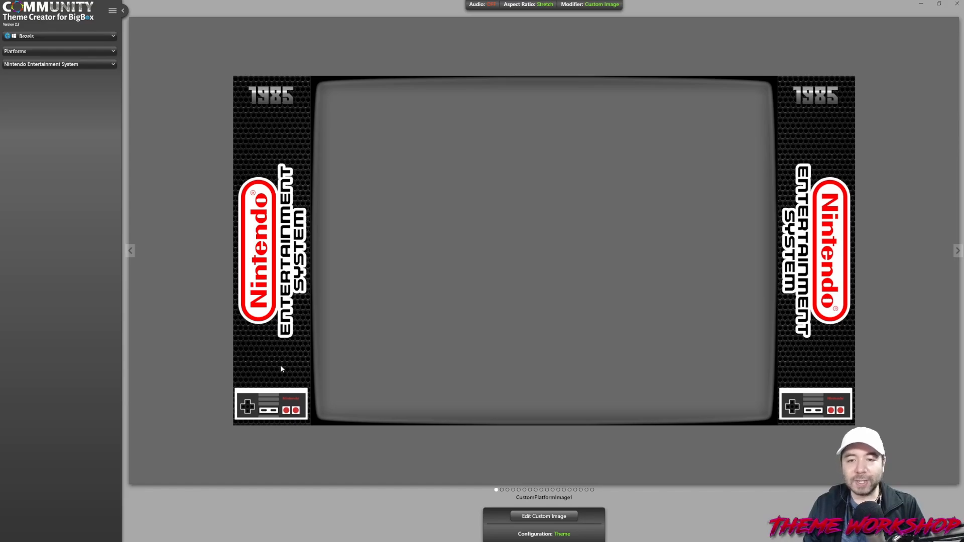
Preview the saved bezel for the NEC TurboGrafx-16 and Nintendo Game Boy Color platforms
left_click(99, 67)
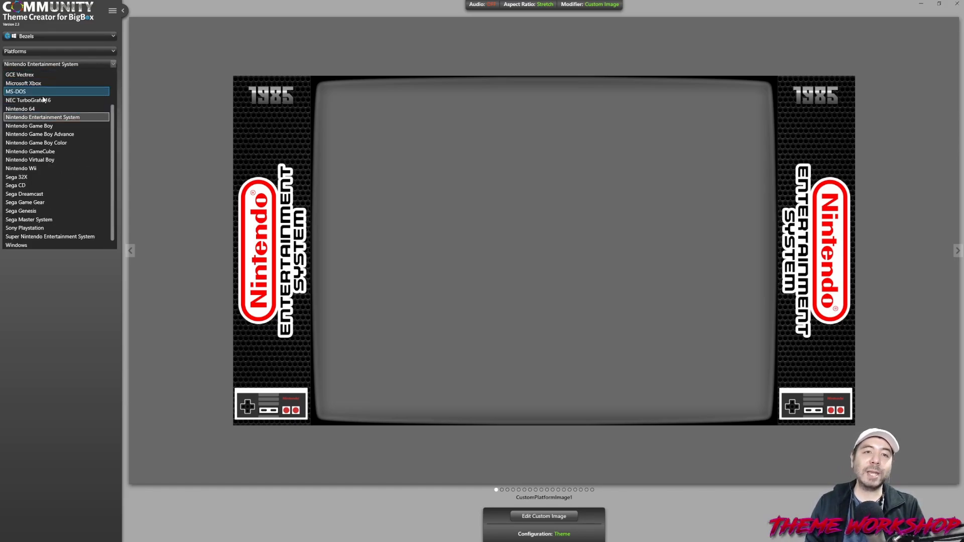
left_click(35, 103)
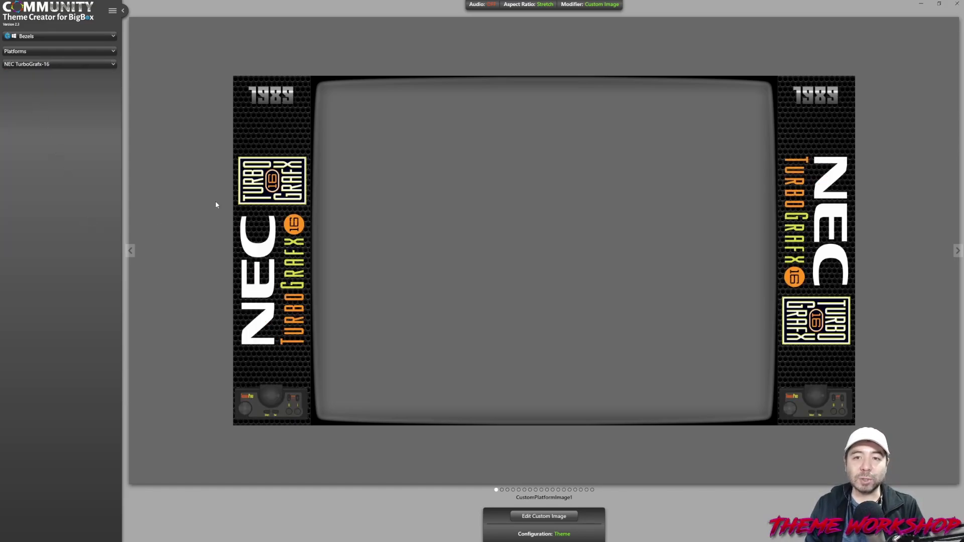
left_click(62, 65)
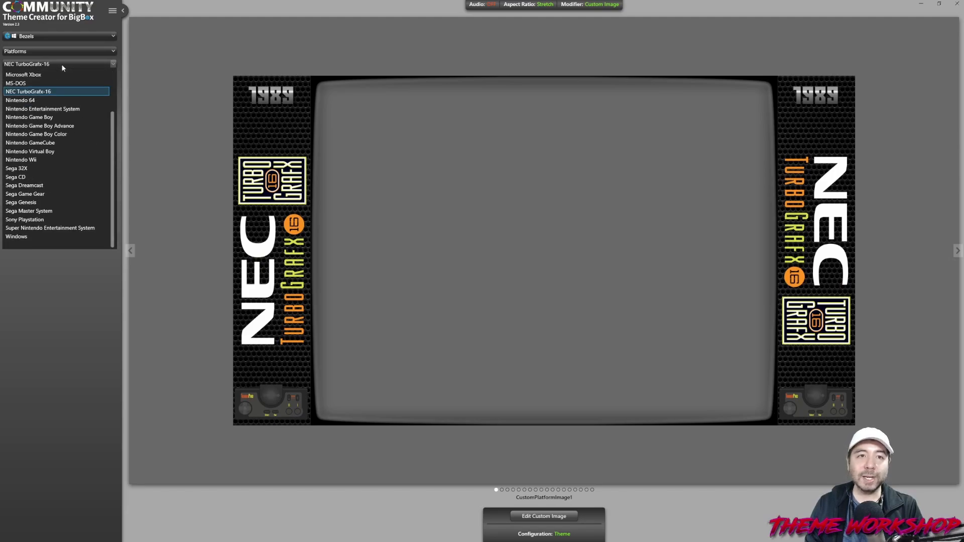
left_click(46, 143)
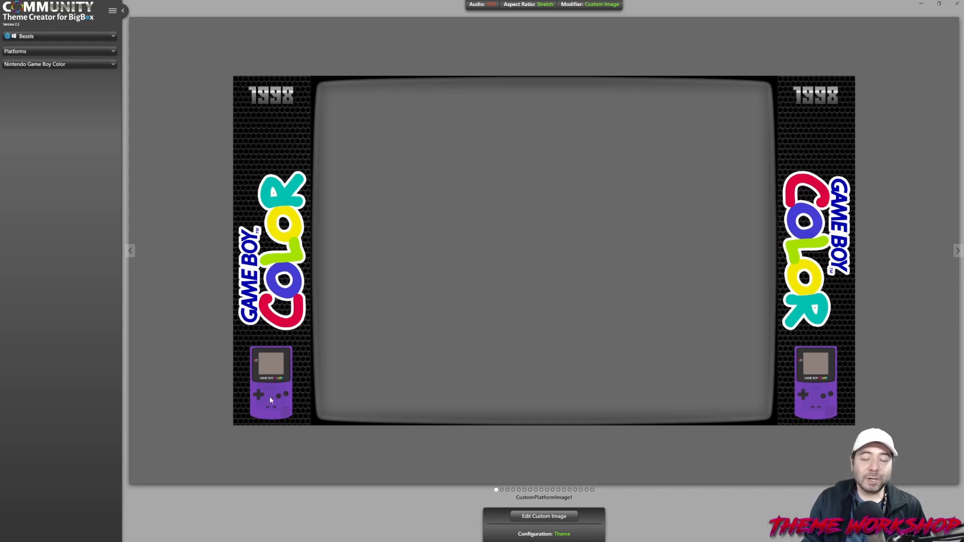
Switch to the Nintendo Virtual Boy platform and open its custom image for editing
left_click(55, 64)
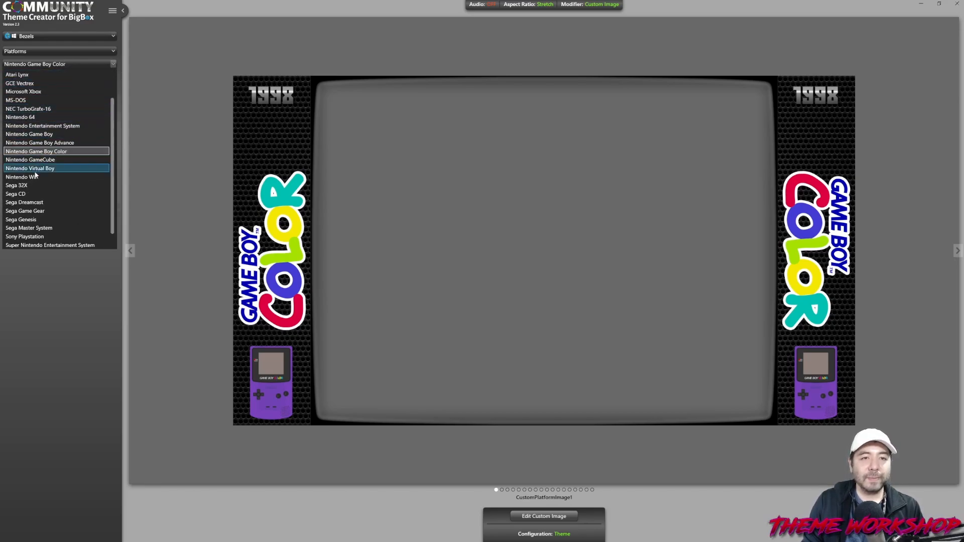
left_click(35, 171)
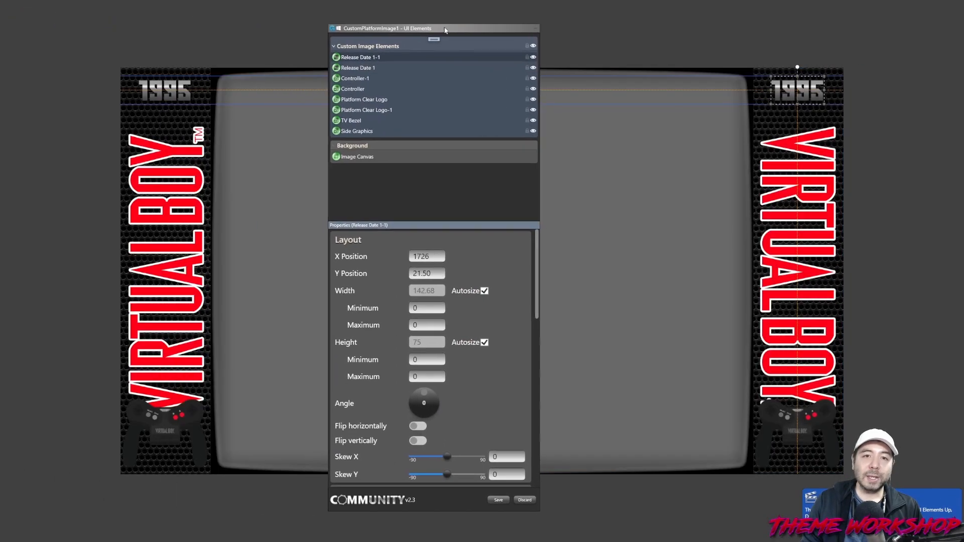
left_click_drag(444, 30, 450, 26)
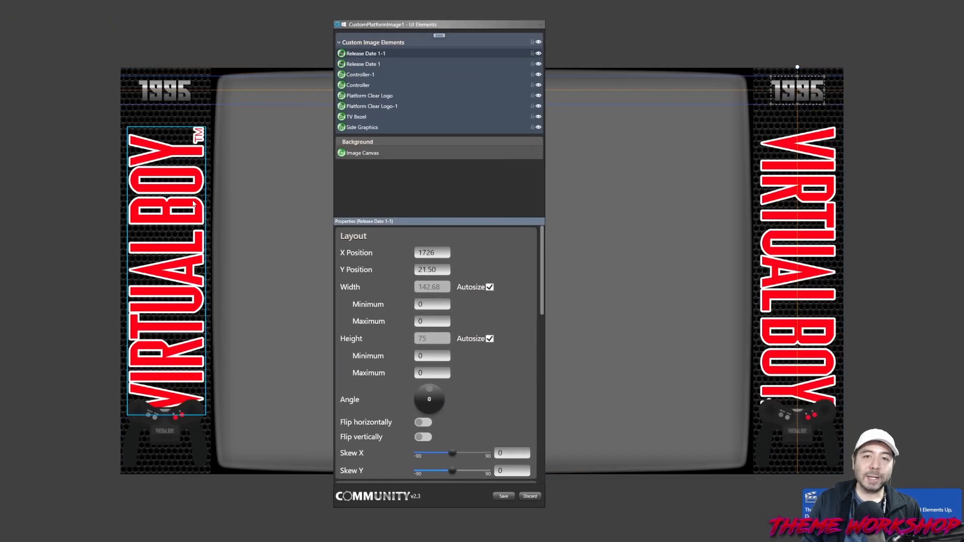
Shrink the left Virtual Boy logo to a width of about 552 and center it vertically on the canvas
left_click(174, 208)
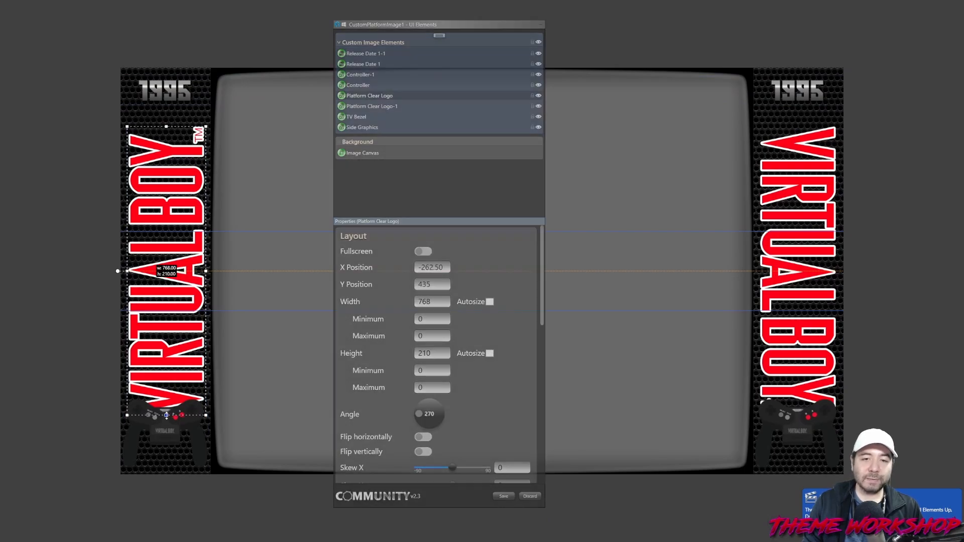
left_click_drag(166, 415, 167, 334)
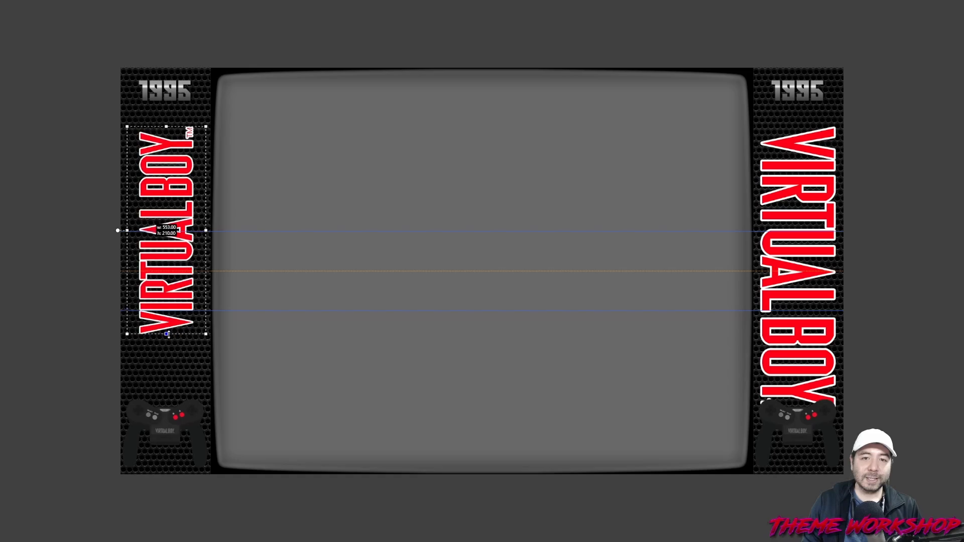
right_click(167, 215)
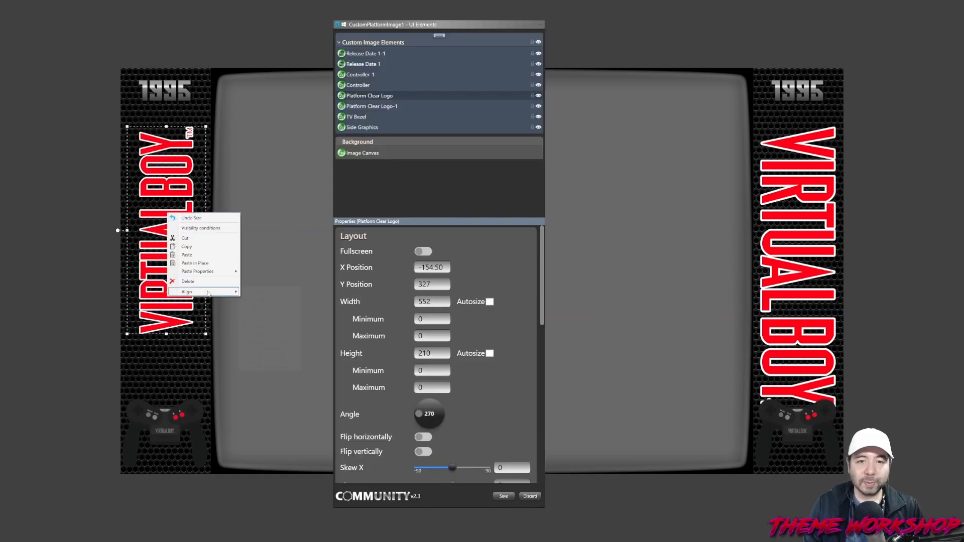
mouse_move(205, 292)
left_click(264, 328)
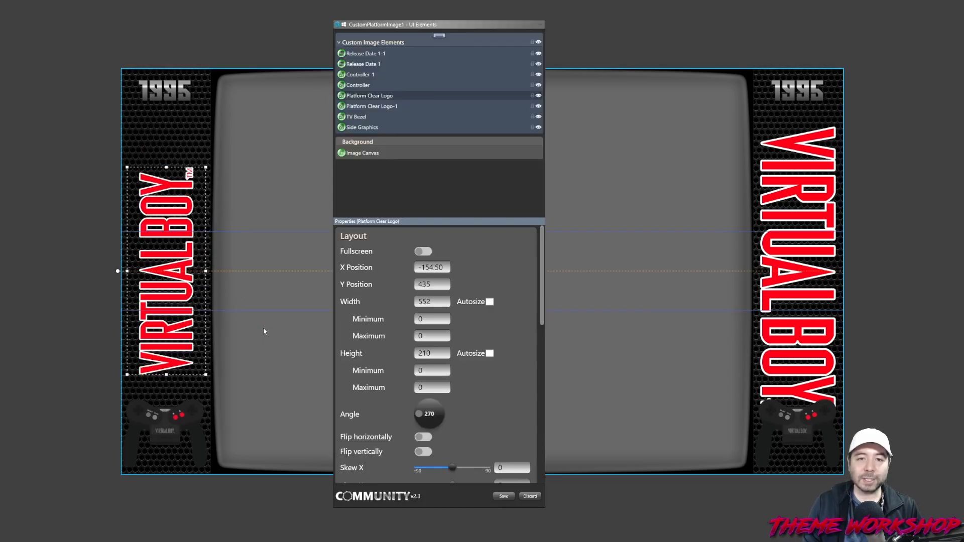
Copy the resized left logo and paste its properties onto the right Virtual Boy logo
right_click(376, 96)
left_click(404, 130)
left_click(797, 251)
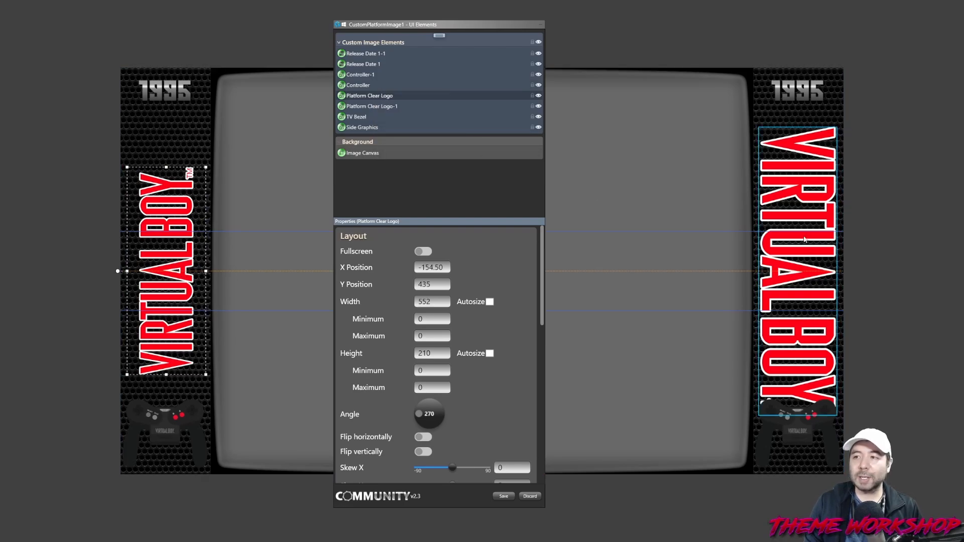
right_click(794, 221)
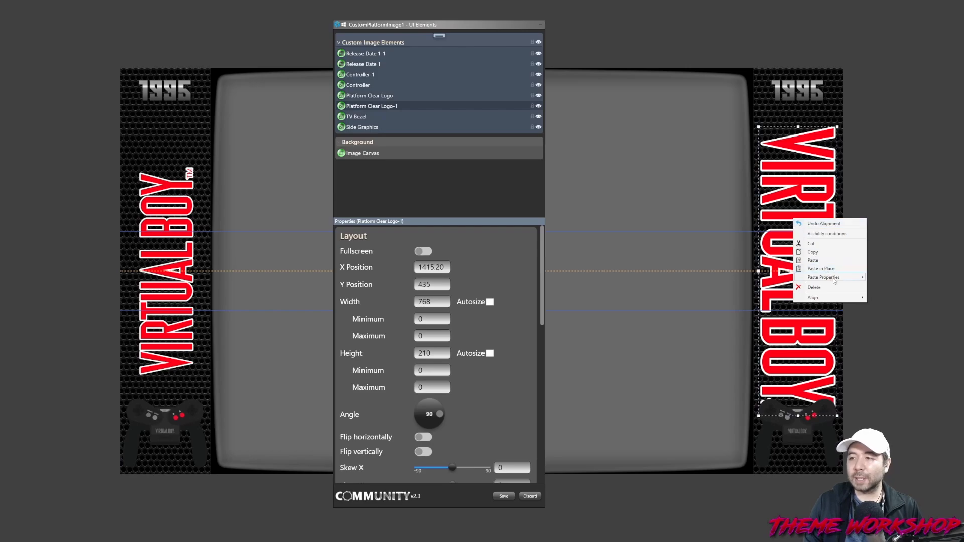
mouse_move(834, 277)
left_click(895, 280)
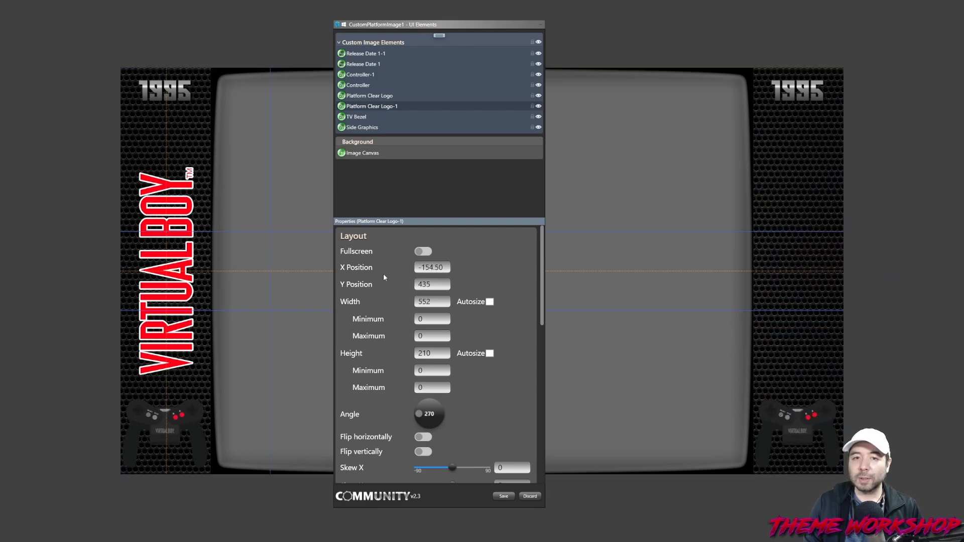
Move the Platform Clear Logo element horizontally across to the right side graphic, to X position 1475.50
left_click(170, 234)
key("shift+Right")
key("shift+Right")
key("shift+Right")
key("shift+Right")
key("shift+Right")
key("shift+Right")
key("shift+Right")
key("shift+Right")
key("shift+Right")
key("shift+Right")
key("shift+Right")
key("shift+Right")
key("shift+Right")
key("shift+Right")
key("shift+Right")
key("shift+Right")
key("shift+Right")
key("shift+Right")
key("shift+Right")
key("shift+Right")
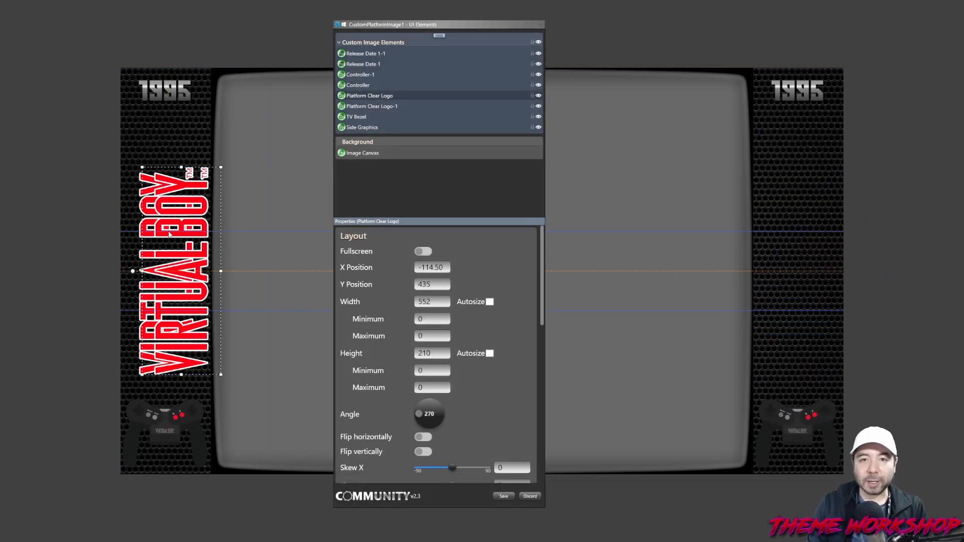
key("shift+Right")
key("shift+Right")
key("shift+Right")
key("shift+Right")
key("shift+Right")
key("shift+Right")
key("shift+Right")
key("shift+Right")
key("shift+Right")
key("shift+Right")
key("shift+Right")
key("shift+Right")
key("shift+Right")
key("shift+Right")
key("shift+Right")
key("shift+Right")
key("shift+Right")
key("shift+Right")
key("shift+Right")
key("shift+Right")
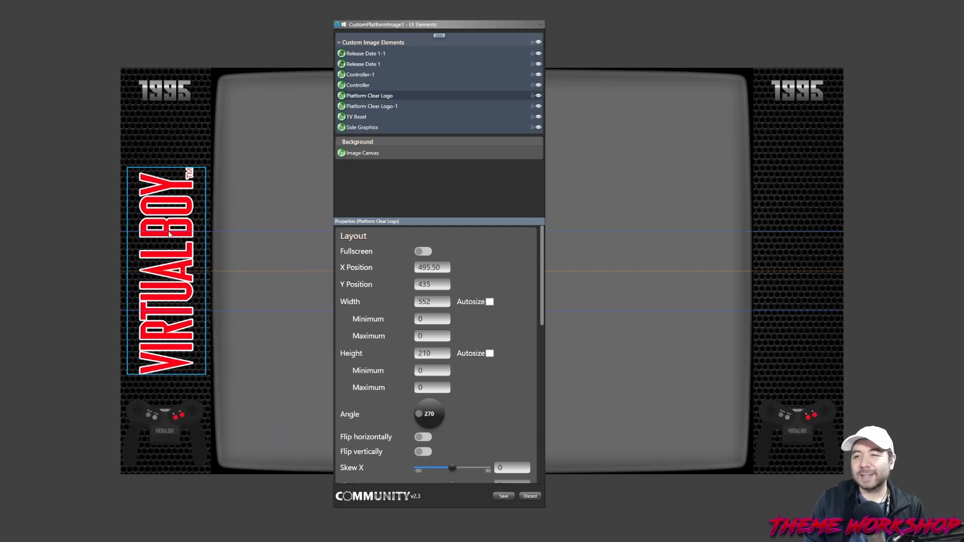
key("shift+Right")
key("shift+Right")
key("shift+Right")
key("shift+Right")
key("shift+Right")
key("shift+Right")
key("shift+Right")
key("shift+Right")
key("shift+Right")
key("shift+Right")
key("shift+Right")
key("shift+Right")
key("shift+Right")
key("shift+Right")
key("shift+Right")
key("shift+Right")
key("shift+Right")
key("shift+Right")
key("shift+Right")
key("shift+Right")
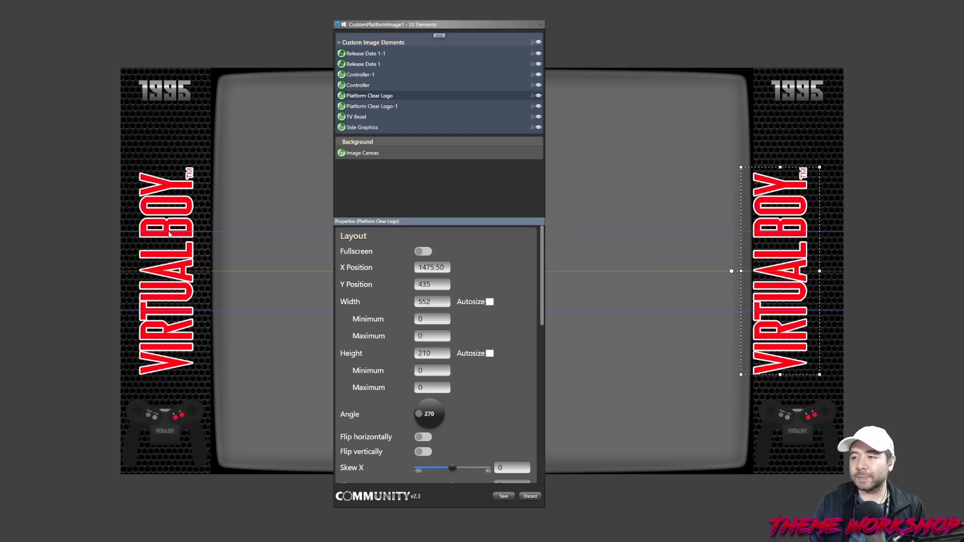
Rotate the moved logo to 90° and center it on the right side graphic at X position 1521.60
left_click_drag(732, 270, 841, 272)
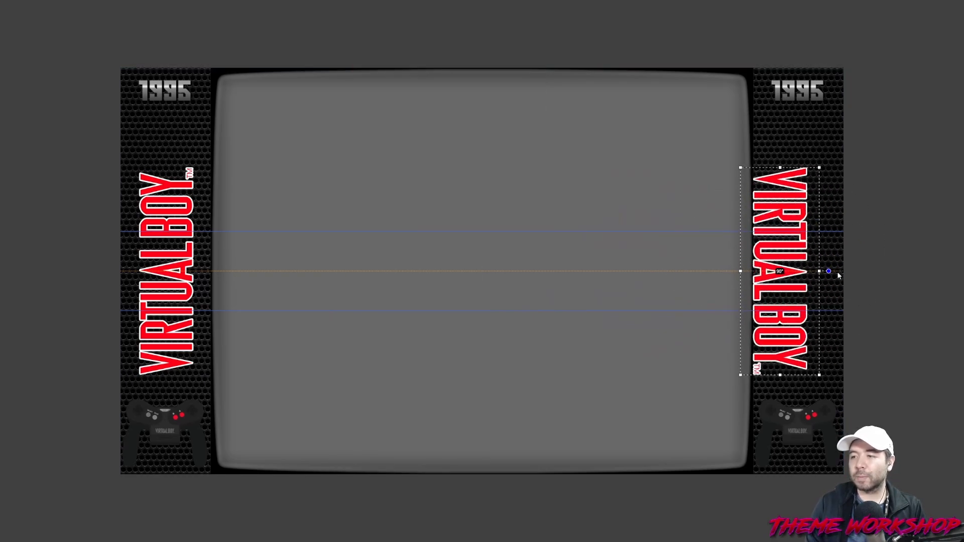
key("shift+Right")
key("shift+Right")
key("shift+Right")
key("shift+Right")
key("shift+Right")
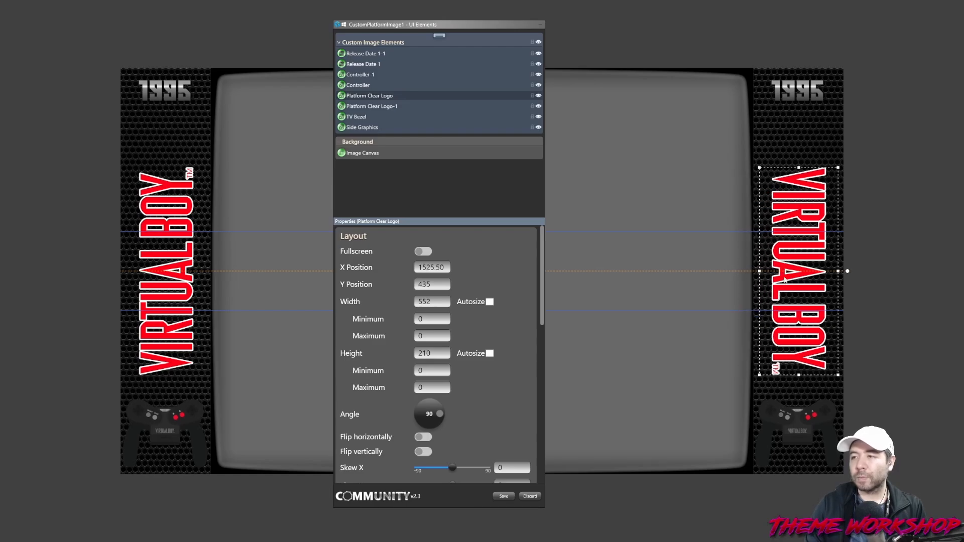
key("Left")
key("Left")
key("Left")
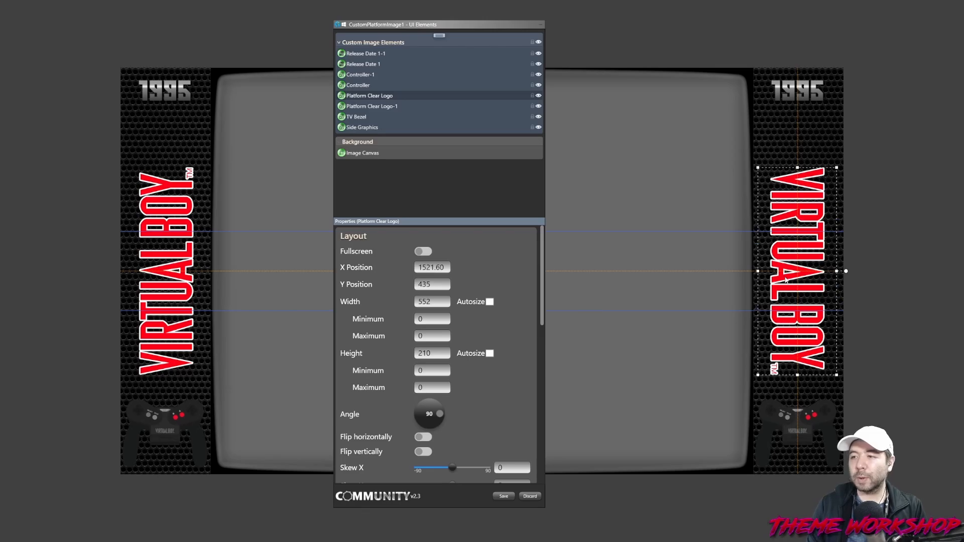
left_click(682, 406)
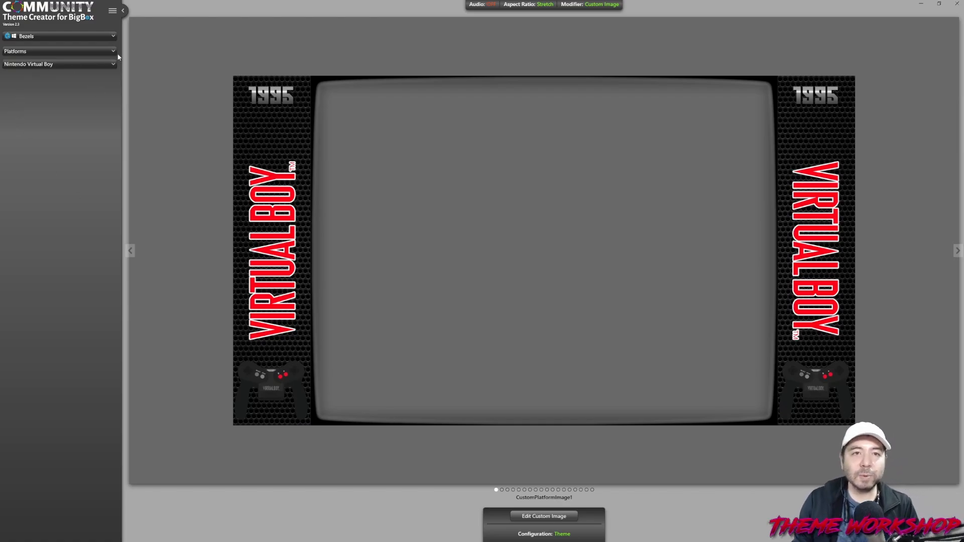
Render the custom images for all platforms
left_click(113, 12)
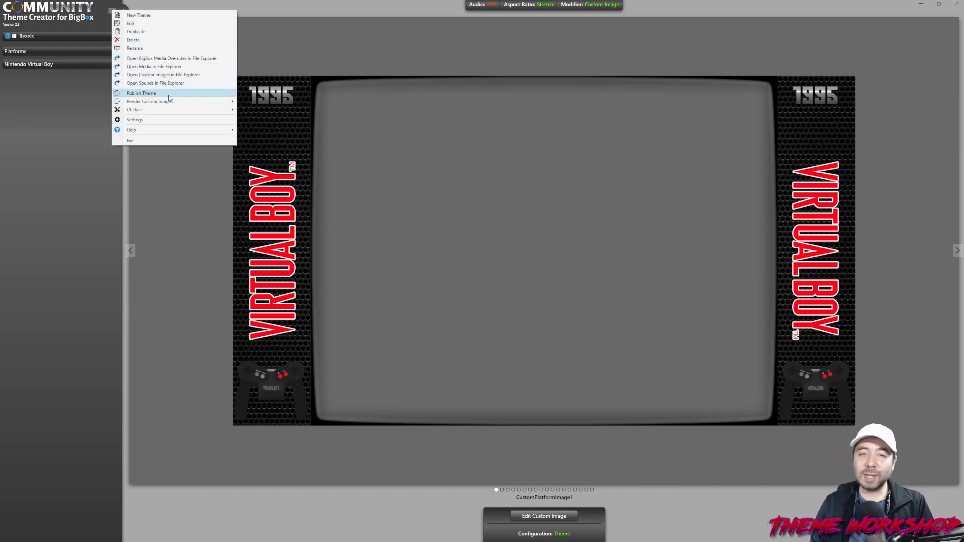
mouse_move(137, 103)
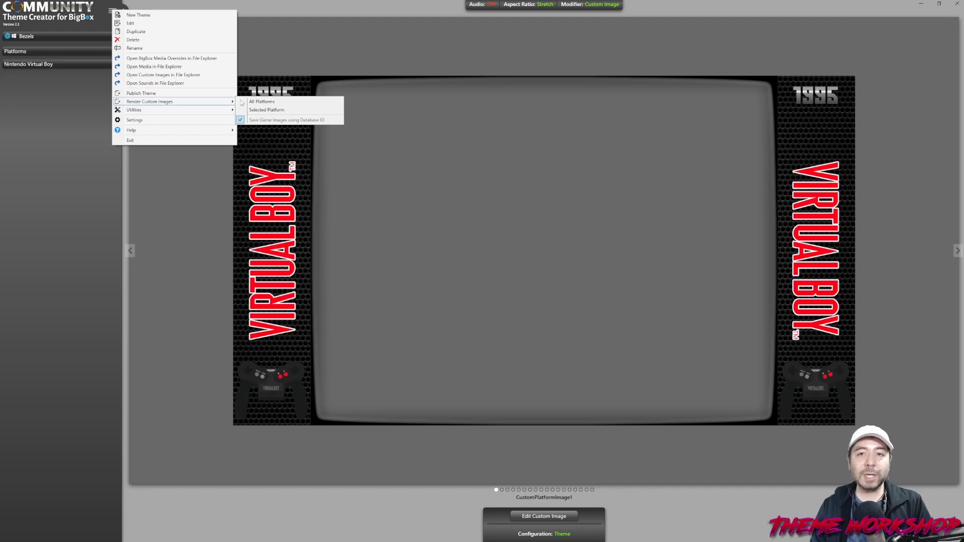
left_click(268, 102)
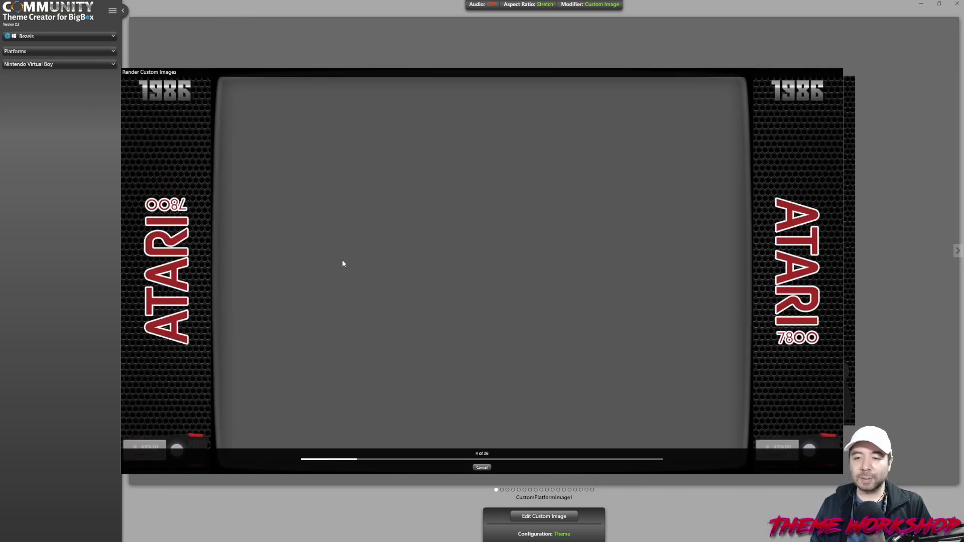
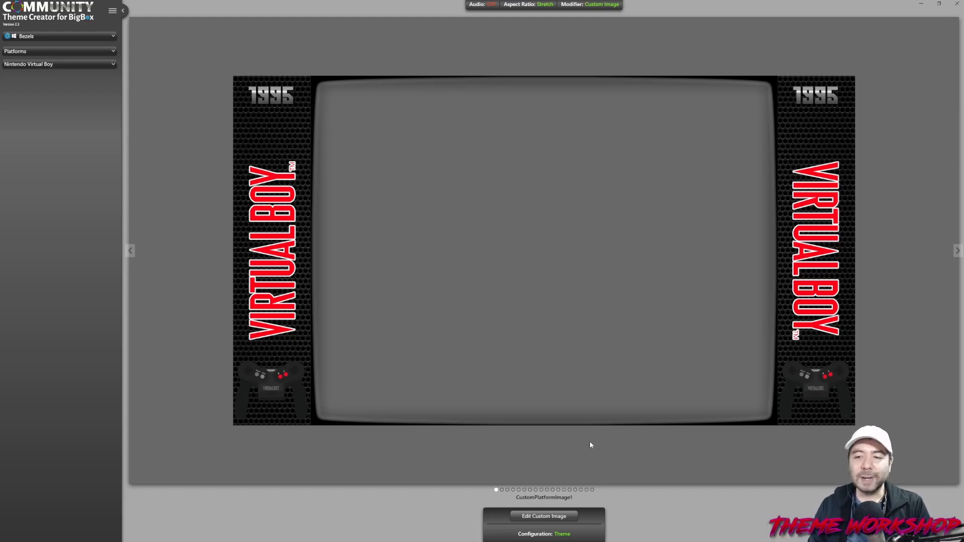
Examine the Theme and Platform configuration options of the custom image
left_click(547, 535)
left_click(547, 536)
left_click(560, 537)
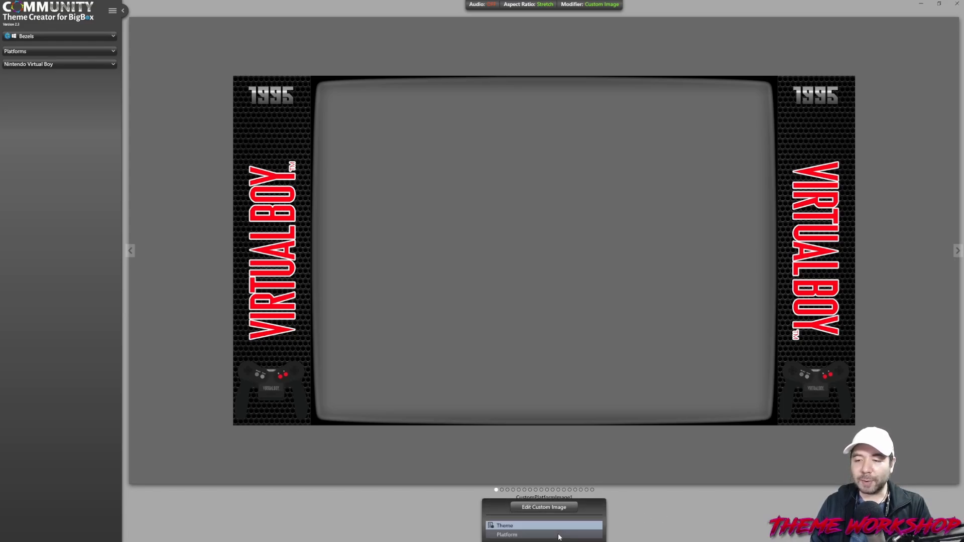
left_click(517, 529)
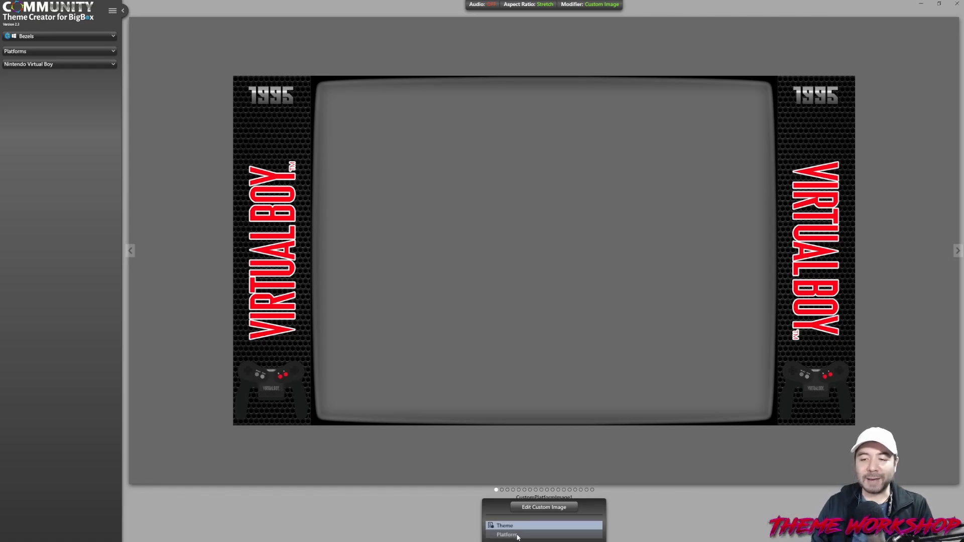
For the Sony Playstation platform, copy the Theme configuration and paste it into the Platform configuration
left_click(67, 64)
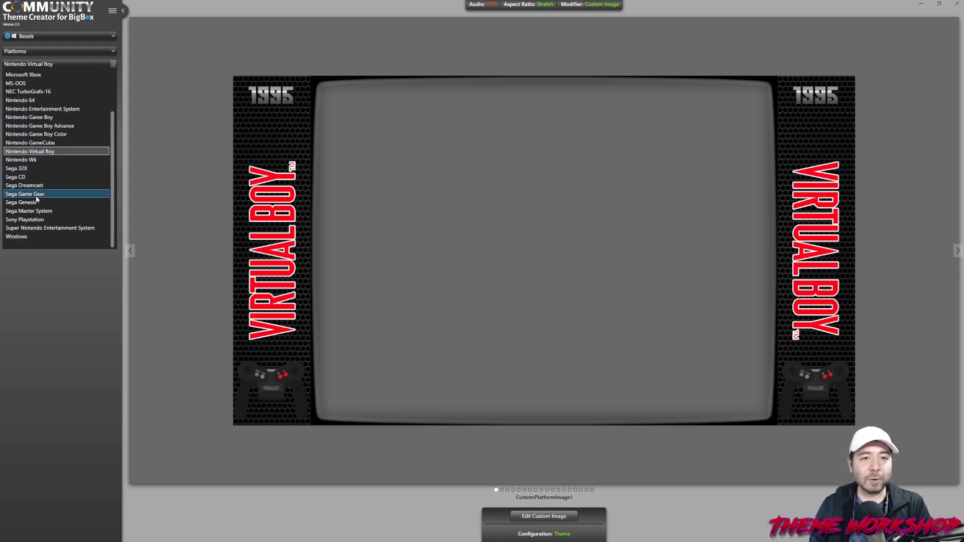
left_click(37, 220)
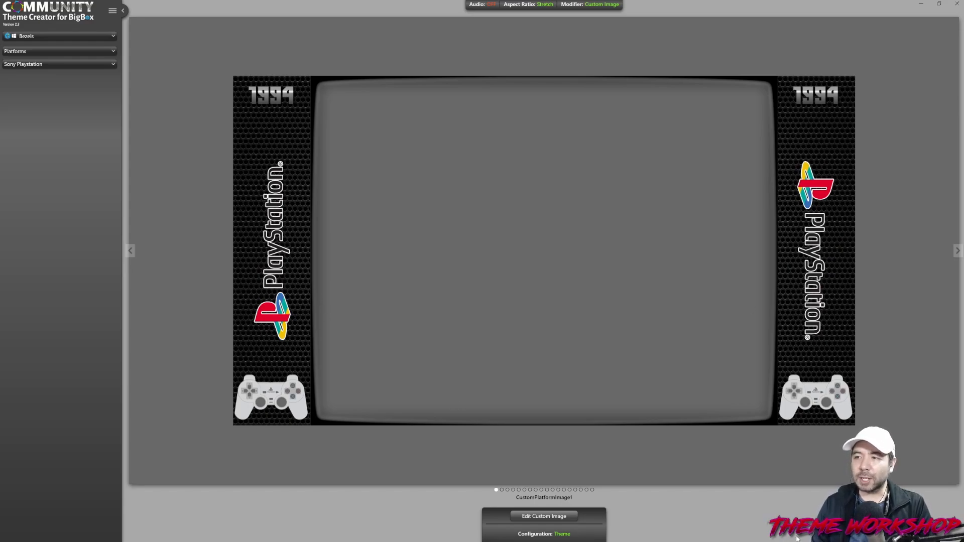
left_click(546, 538)
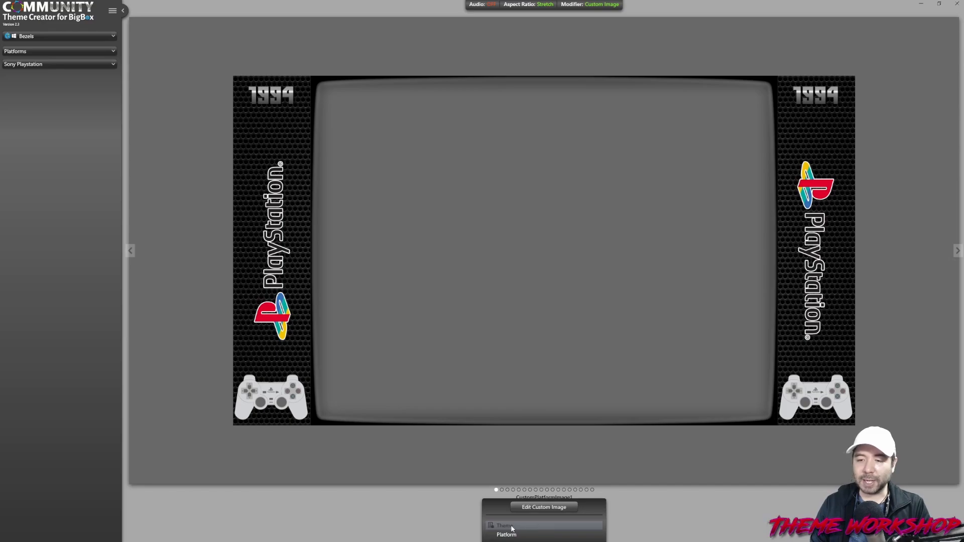
right_click(515, 528)
left_click(528, 501)
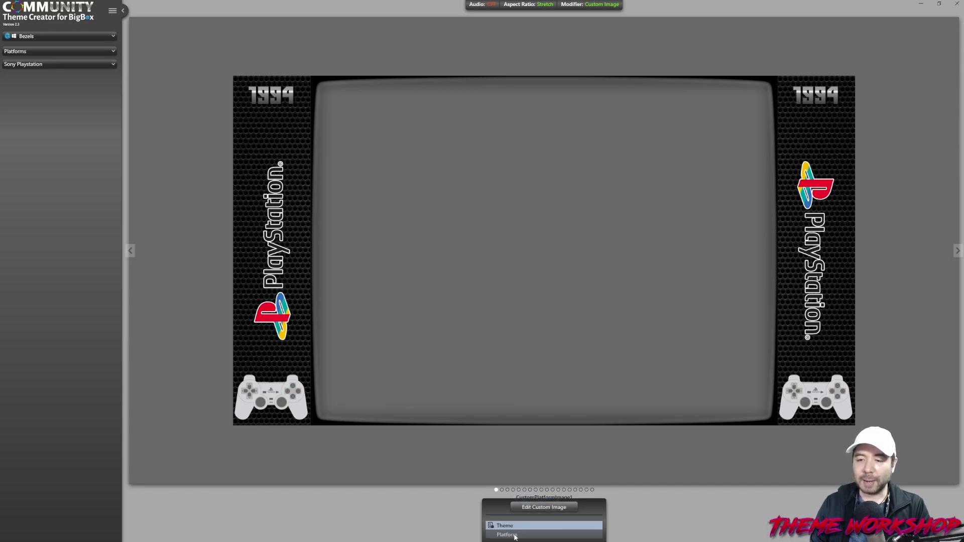
left_click(515, 536)
right_click(515, 536)
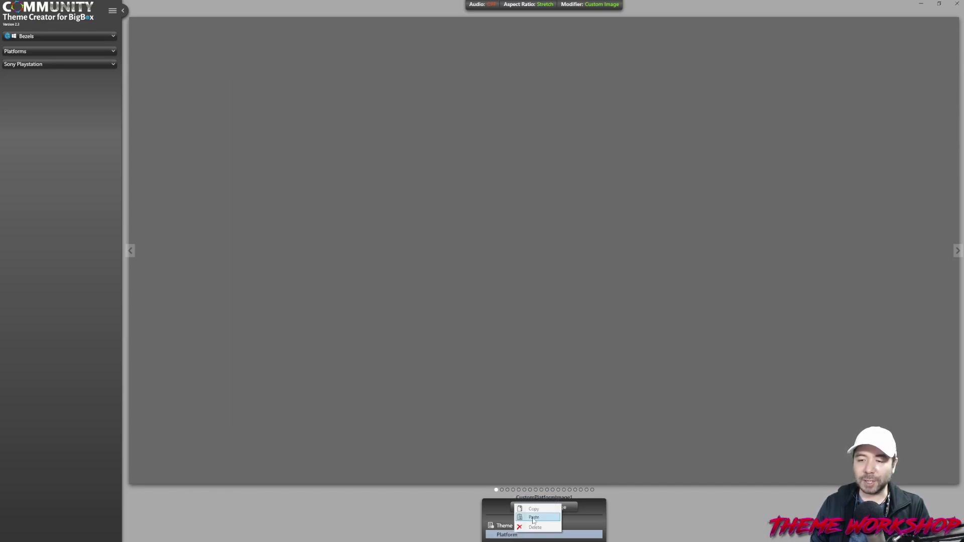
left_click(525, 519)
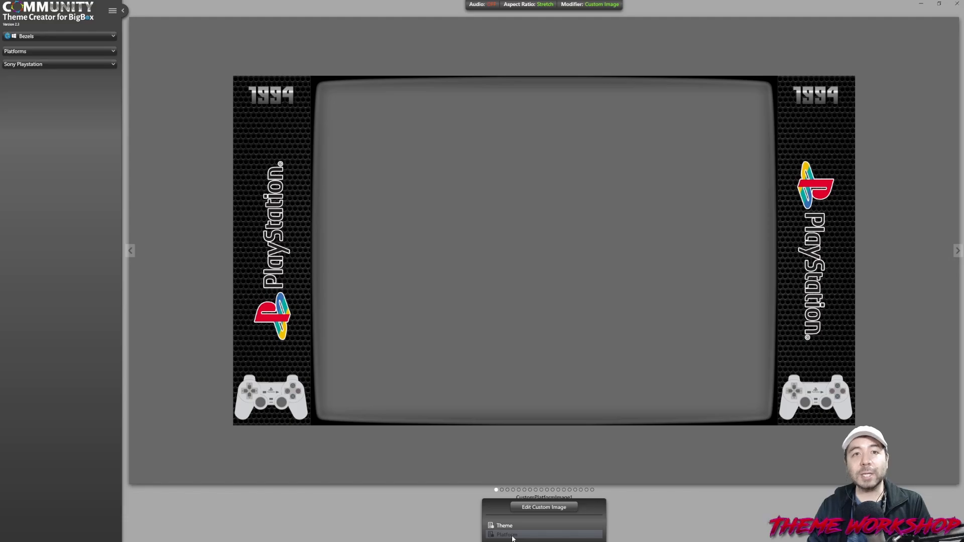
Open the Sony Playstation custom image for editing and delete both PlayStation logos
left_click(559, 507)
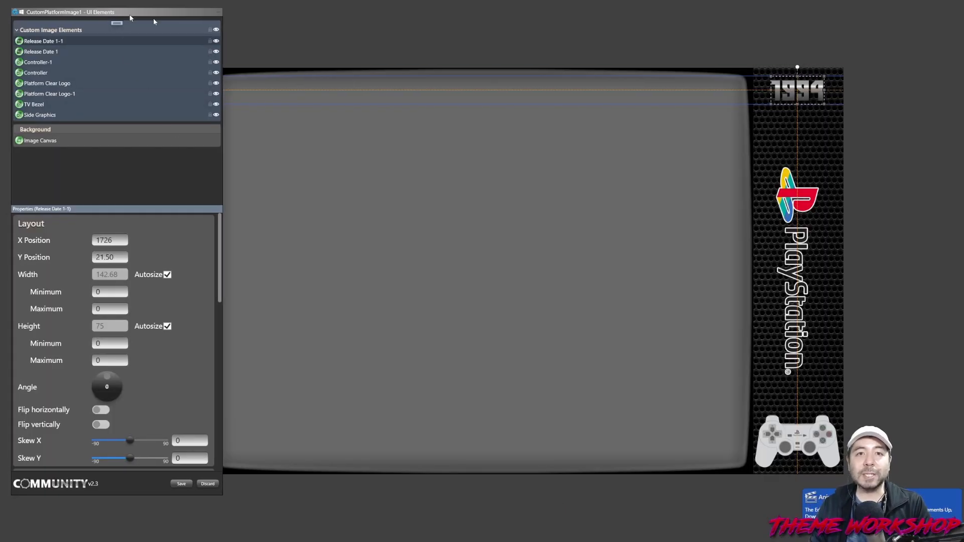
left_click_drag(93, 11, 415, 26)
left_click(170, 257)
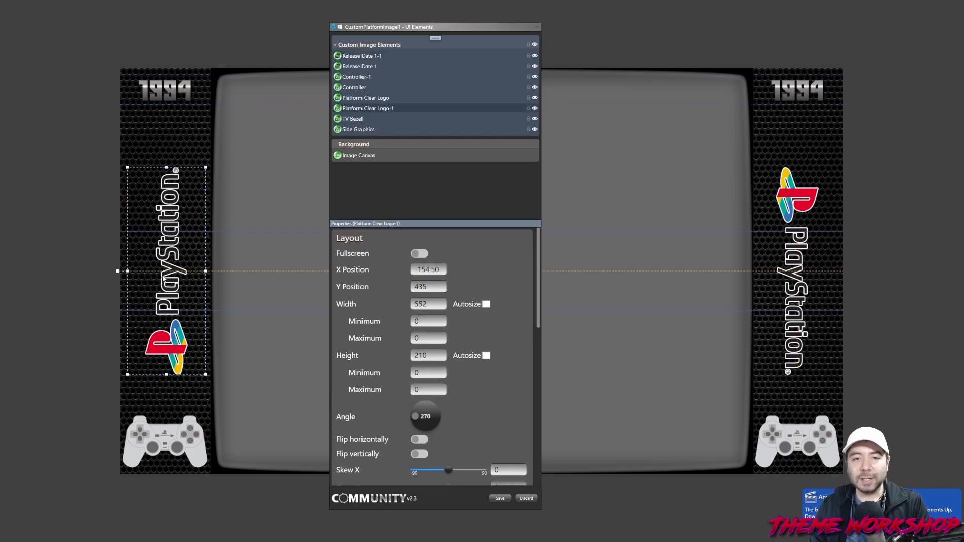
key("Delete")
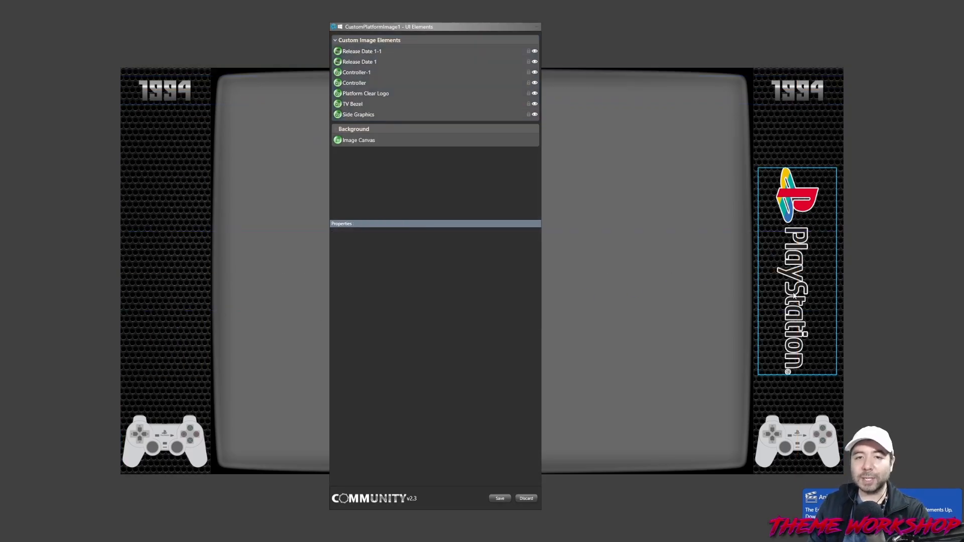
left_click(830, 267)
key("Delete")
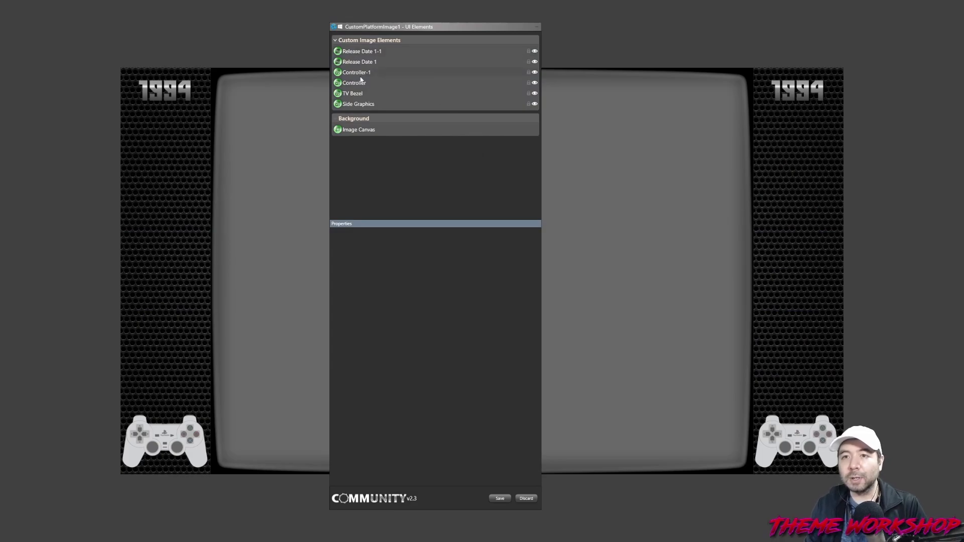
Change the image file of the Side Graphics element to PlayStation-01.png
left_click(361, 107)
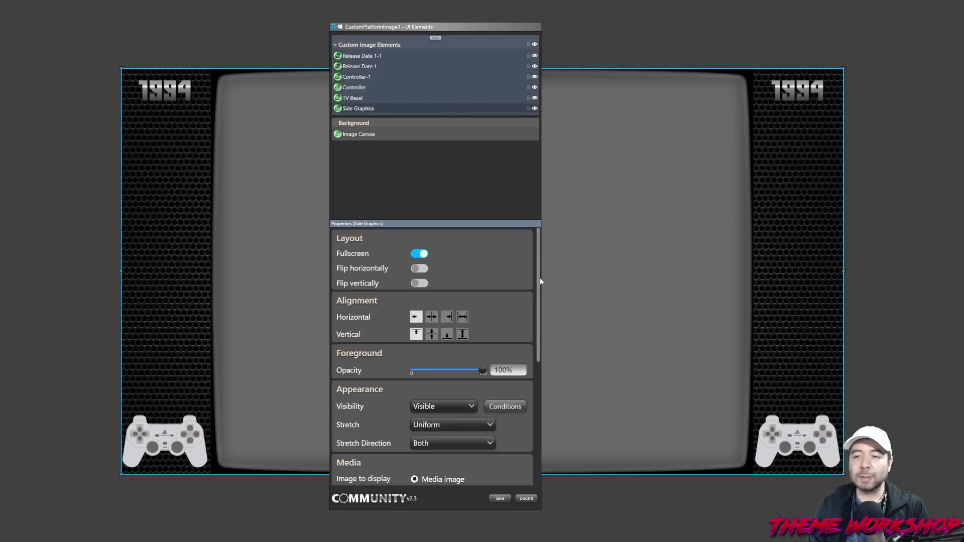
scroll(531, 357, "down", 5)
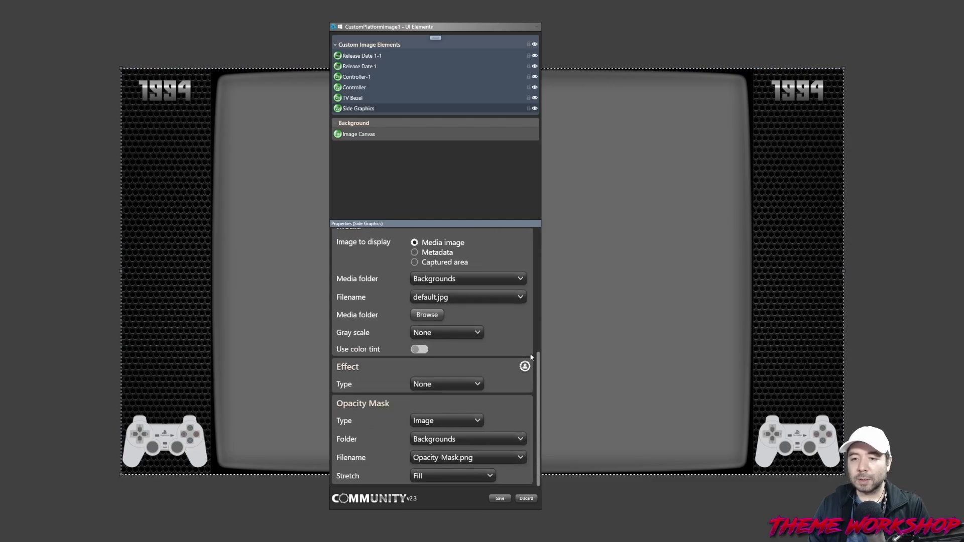
left_click(462, 297)
left_click(445, 361)
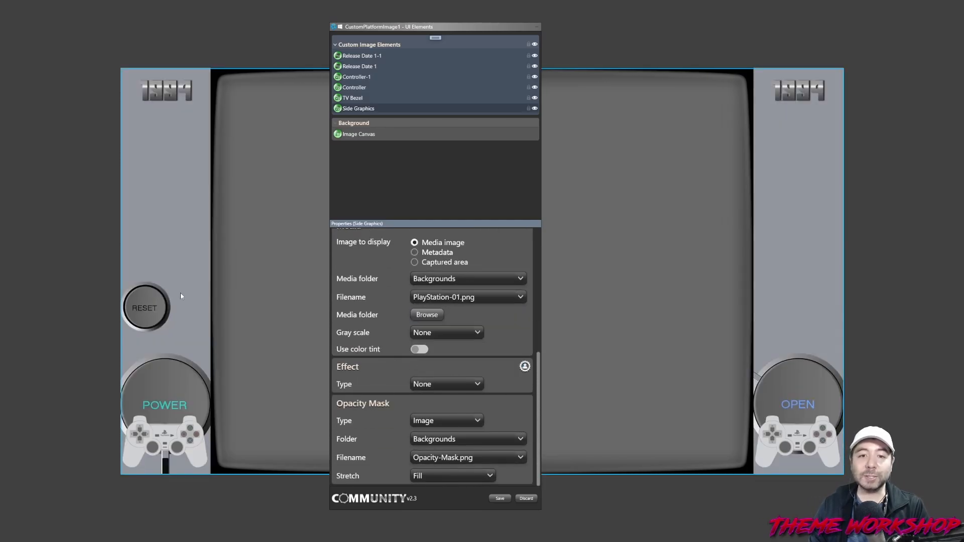
Move the left-hand controller straight up until it sits just above the RESET button graphic
left_click(170, 432)
key("shift+Up")
key("shift+Up")
key("shift+Up")
key("shift+Up")
key("shift+Up")
key("shift+Up")
key("shift+Up")
key("shift+Up")
key("shift+Up")
key("shift+Up")
key("shift+Up")
key("shift+Up")
key("shift+Up")
key("shift+Up")
key("shift+Up")
key("shift+Up")
key("shift+Up")
key("shift+Up")
key("shift+Up")
key("shift+Up")
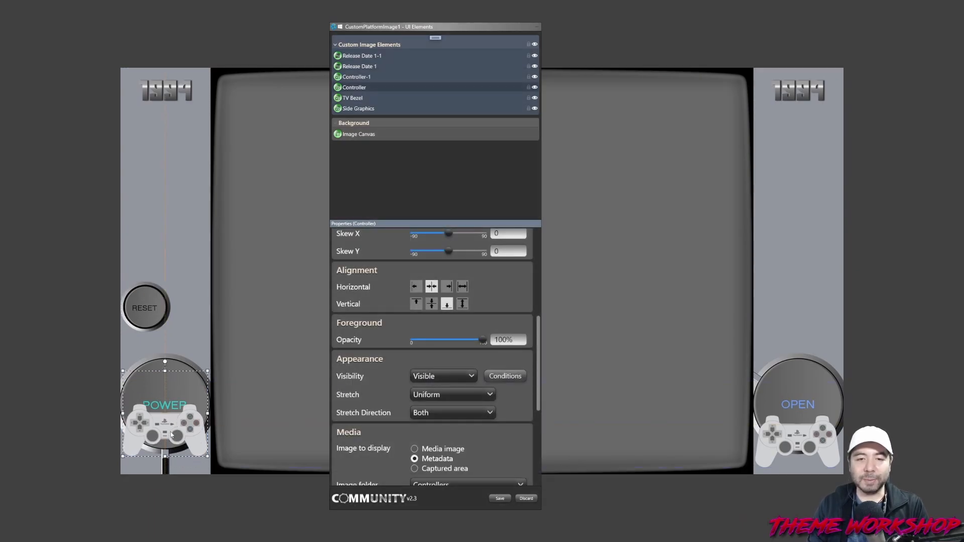
key("shift+Up")
key("shift+Up")
key("shift+Up")
key("shift+Up")
key("shift+Up")
key("shift+Up")
key("shift+Up")
key("shift+Up")
key("shift+Up")
key("shift+Up")
key("shift+Up")
key("shift+Up")
key("shift+Up")
key("shift+Up")
key("shift+Up")
key("shift+Up")
key("shift+Up")
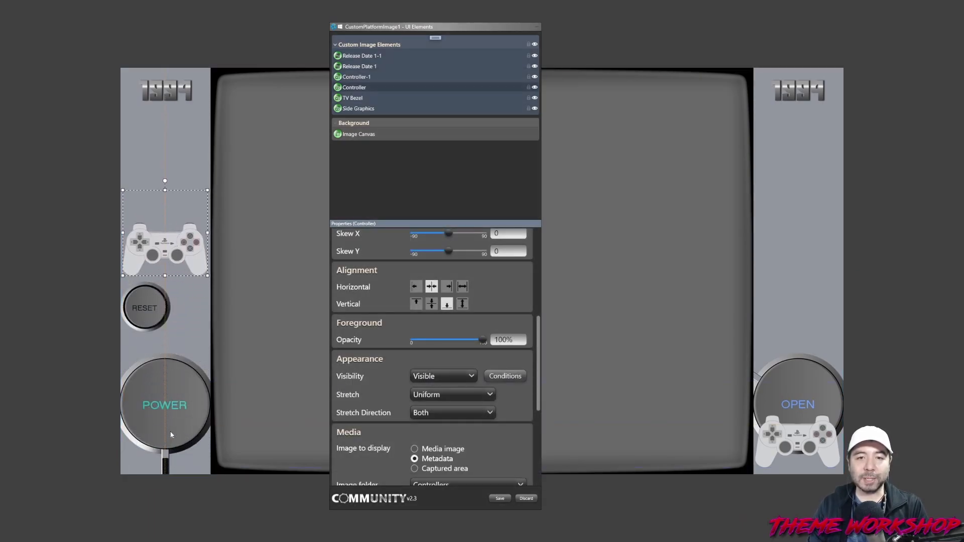
Move the right-hand controller straight up until it is level with the left-hand one, and save the custom image
left_click(820, 445)
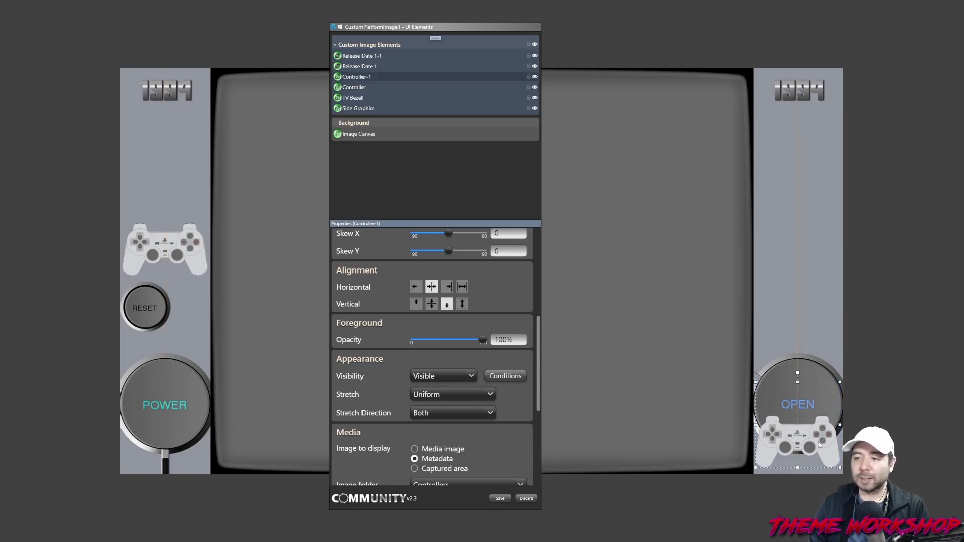
key("shift+Up")
key("shift+Up")
key("shift+Up")
key("shift+Up")
key("shift+Up")
key("shift+Up")
key("shift+Up")
key("shift+Up")
key("shift+Up")
key("shift+Up")
key("shift+Up")
key("shift+Up")
key("shift+Up")
key("shift+Up")
key("shift+Up")
key("shift+Up")
key("shift+Up")
key("shift+Up")
key("shift+Up")
key("shift+Up")
key("shift+Up")
key("shift+Up")
key("shift+Up")
key("shift+Up")
key("shift+Up")
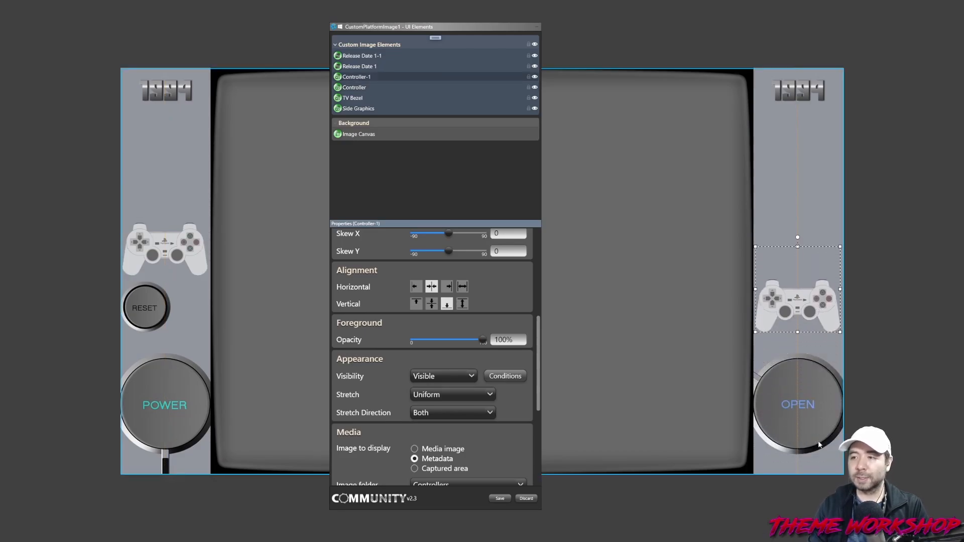
key("shift+Up")
key("shift+Up")
key("shift+Up")
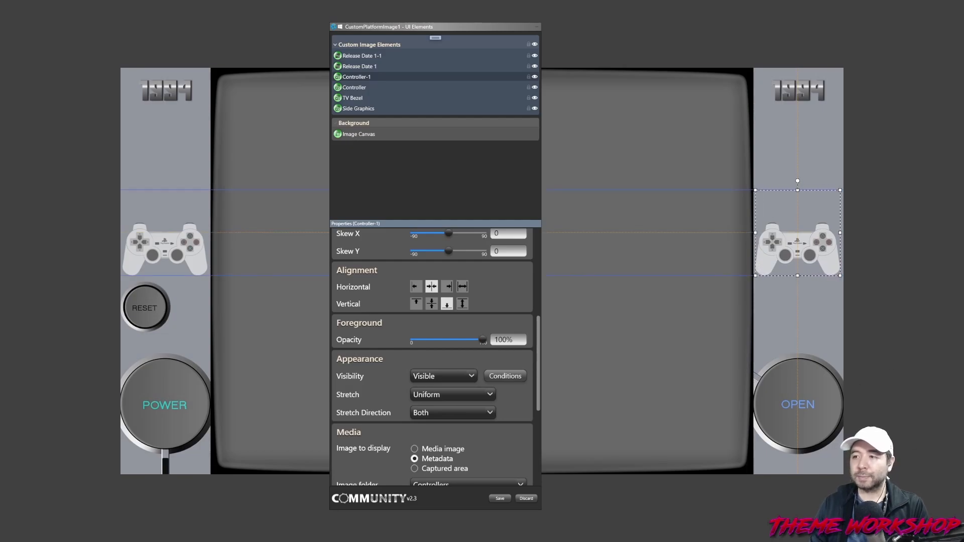
left_click(709, 327)
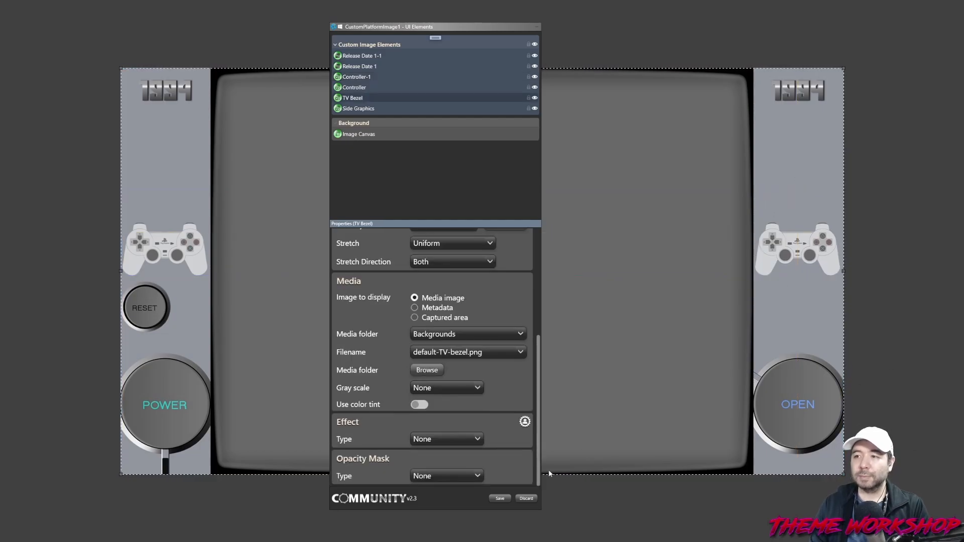
left_click(499, 498)
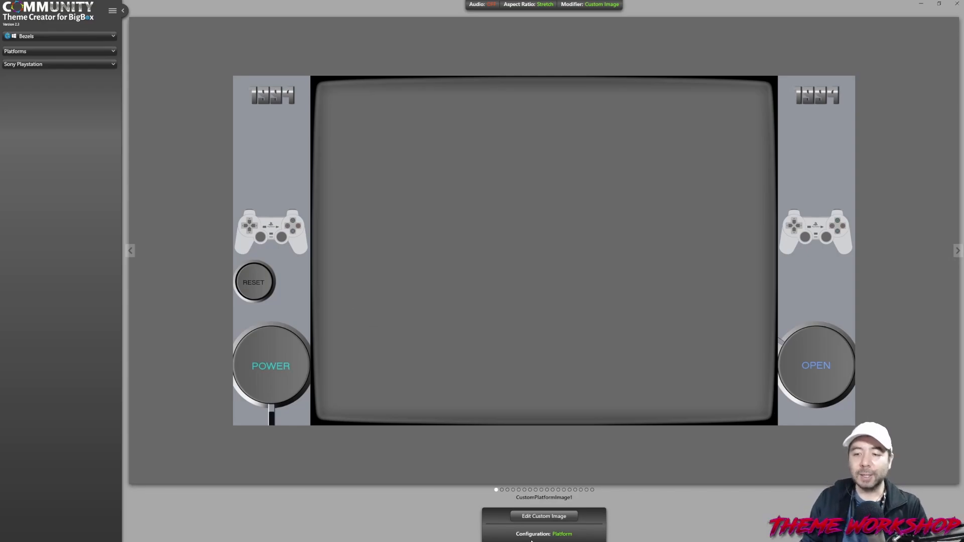
Render the custom images for the selected platform only
left_click(113, 11)
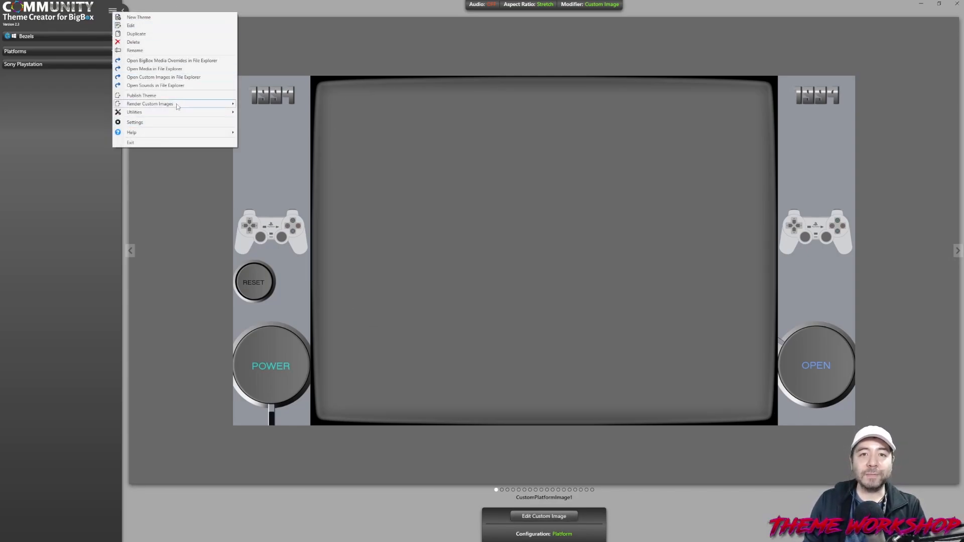
mouse_move(170, 104)
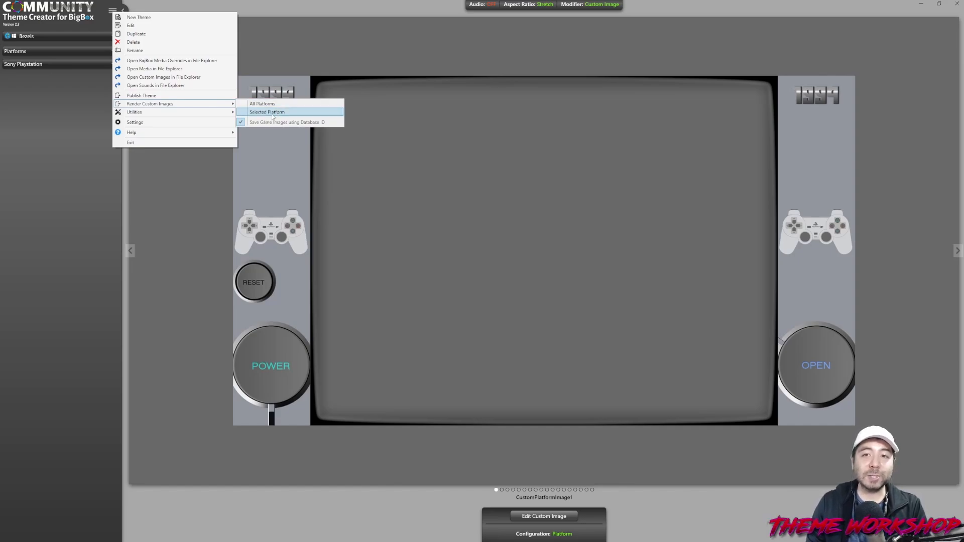
left_click(273, 113)
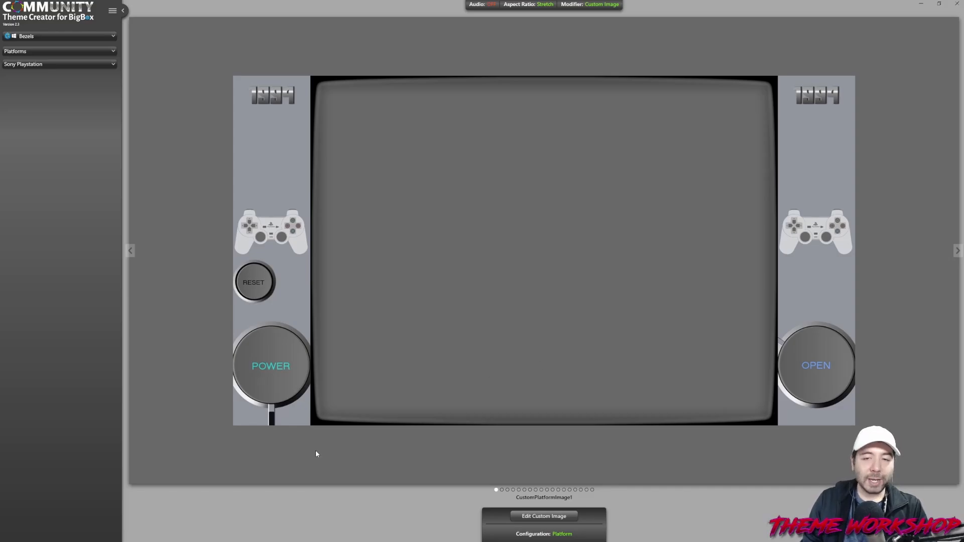
Switch to File Explorer and open the Bezels project's rendered images folder, Custom Images > Custom Images 1 > Platforms
key("super+Tab")
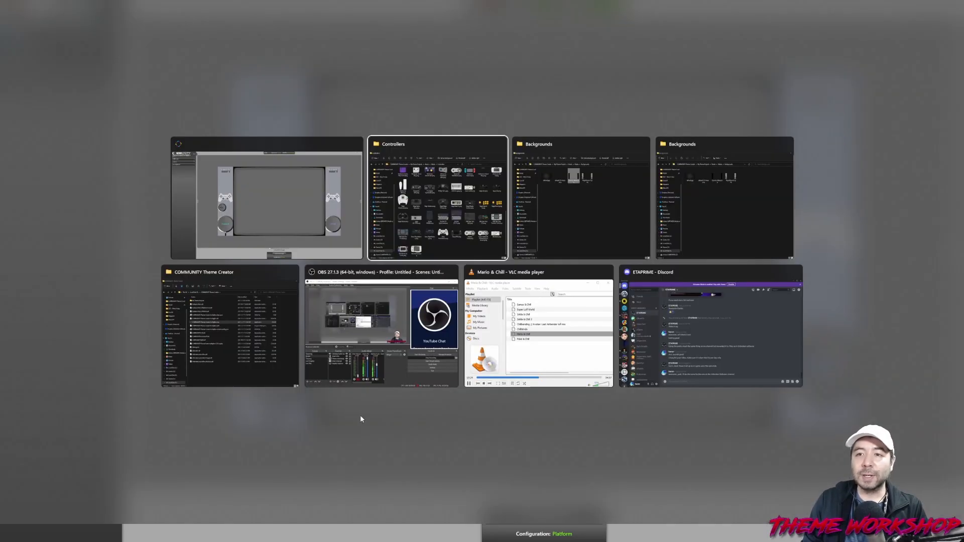
left_click(583, 201)
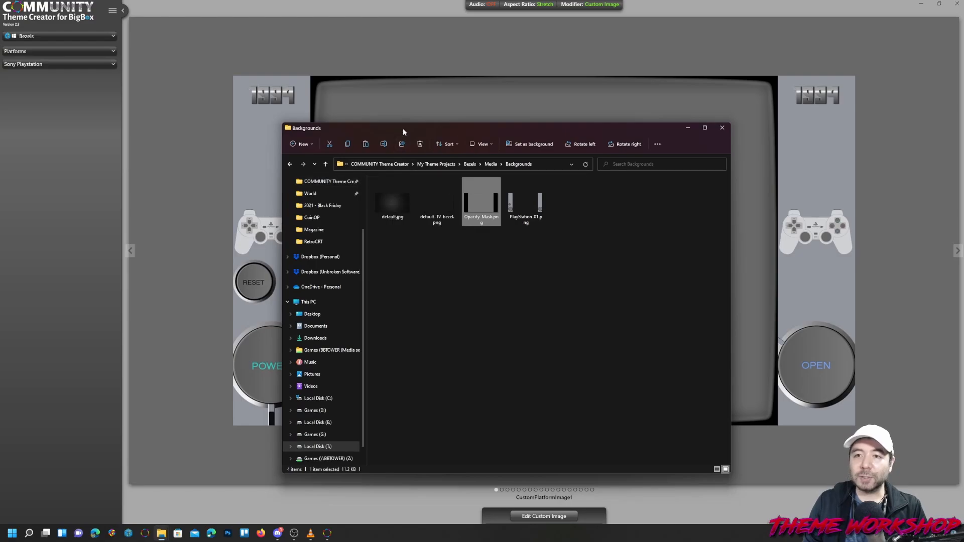
left_click_drag(403, 128, 312, 85)
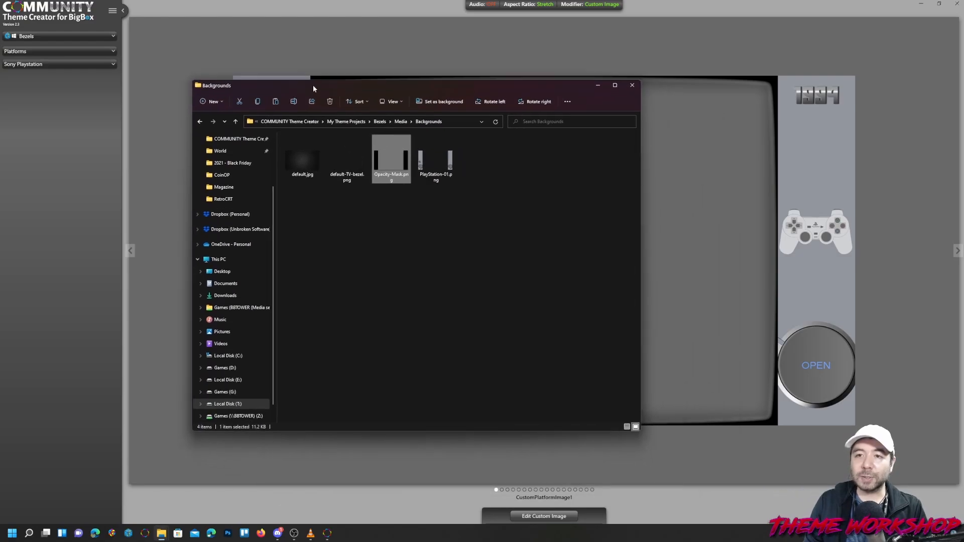
left_click(382, 122)
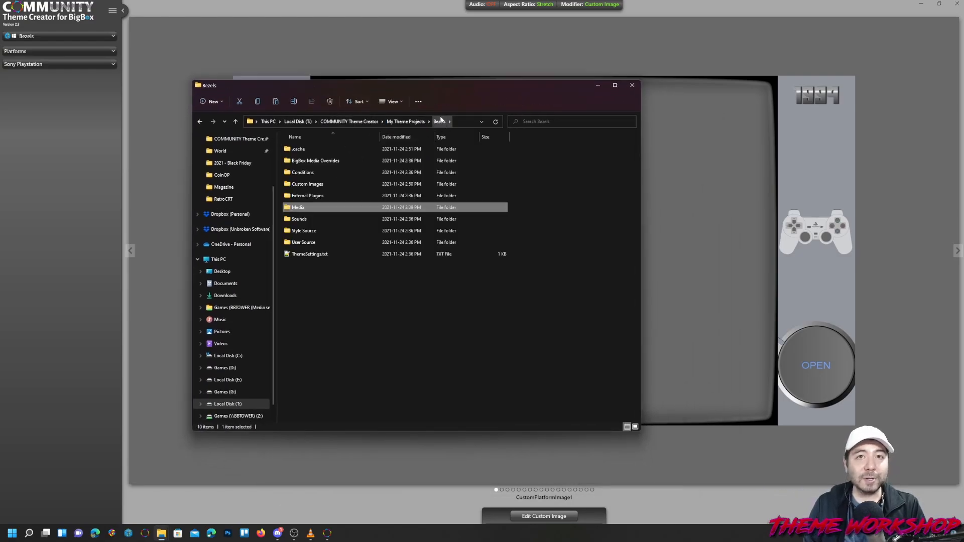
left_click(345, 261)
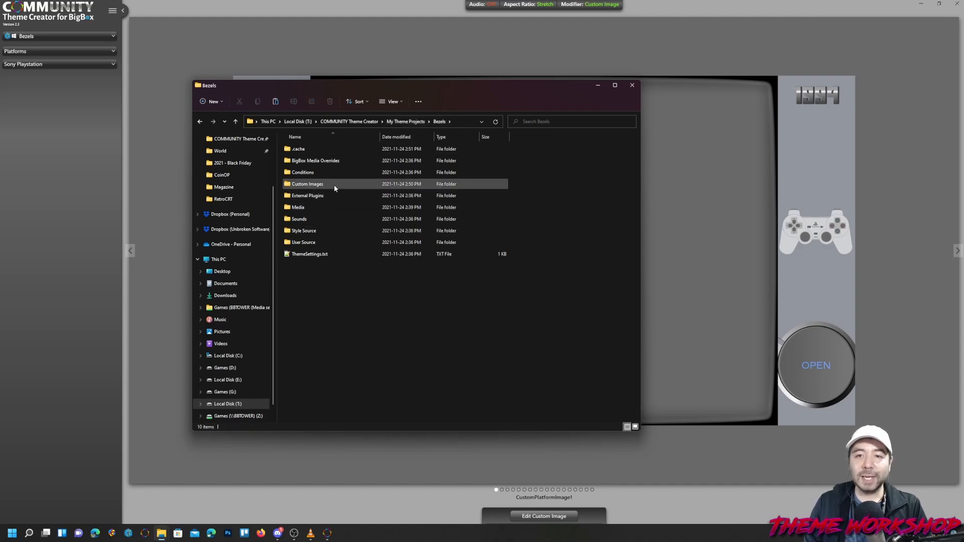
double_click(306, 186)
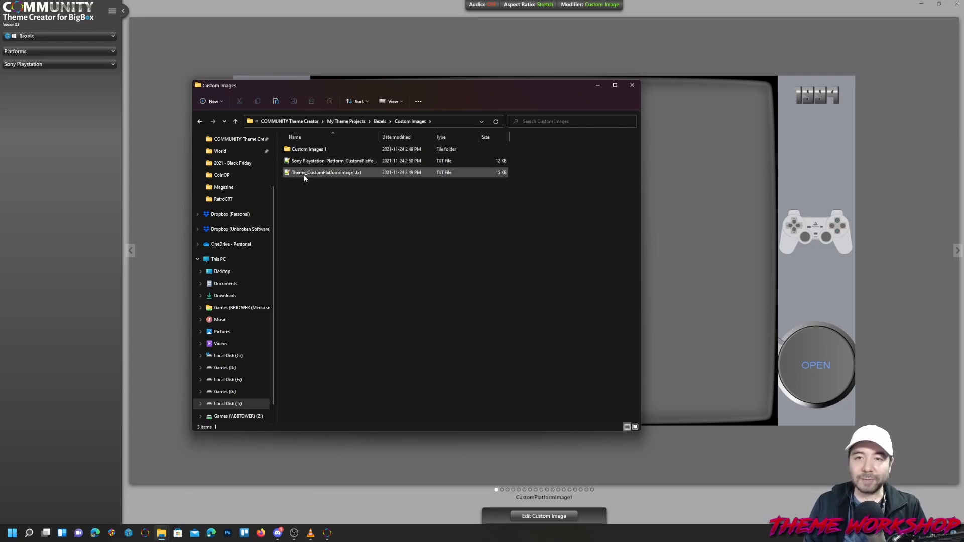
double_click(303, 150)
double_click(301, 150)
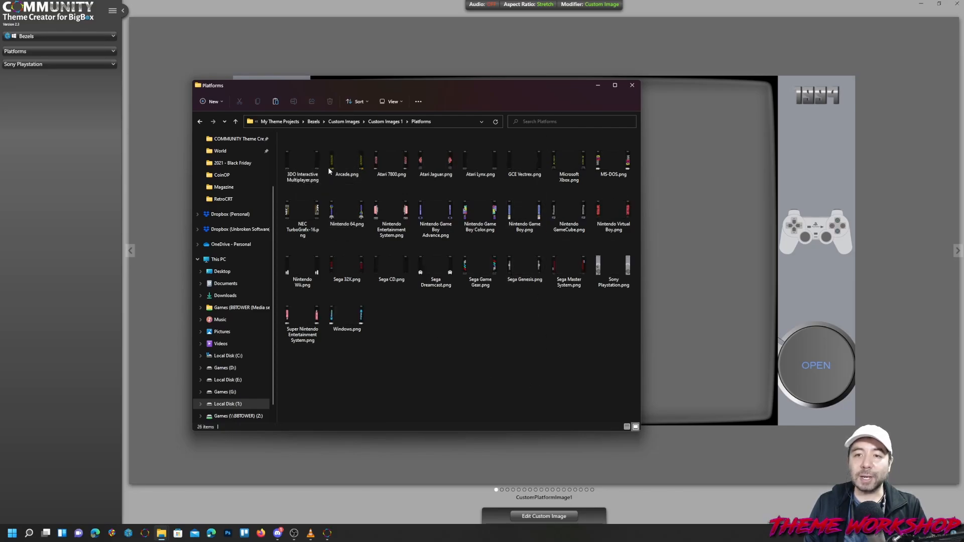
Look through the rendered platform bezels from Arcade.png to Sony Playstation.png, and return to the theme creator
double_click(349, 166)
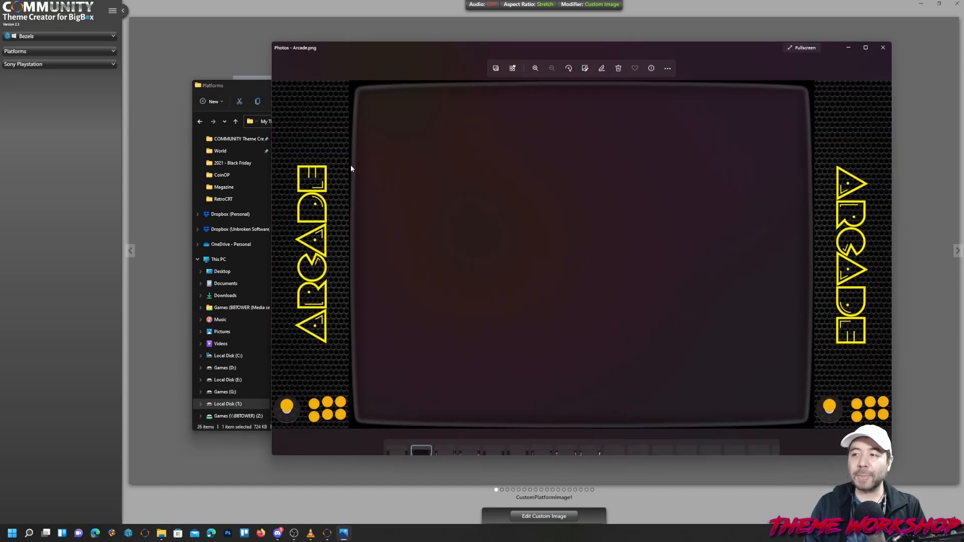
key("Right")
key("Right")
key("Right")
key("Right")
key("Right")
key("Right")
key("Right")
key("Right")
key("Right")
key("Right")
key("Right")
key("Right")
key("Right")
key("Right")
key("Right")
key("Right")
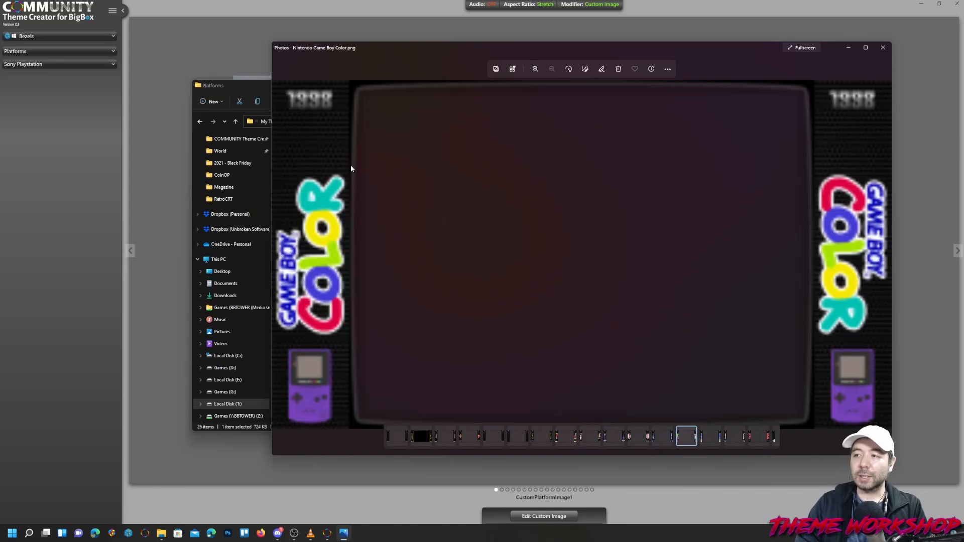
key("Right")
key("Right")
key("Right")
key("Right")
key("Right")
key("Right")
key("Right")
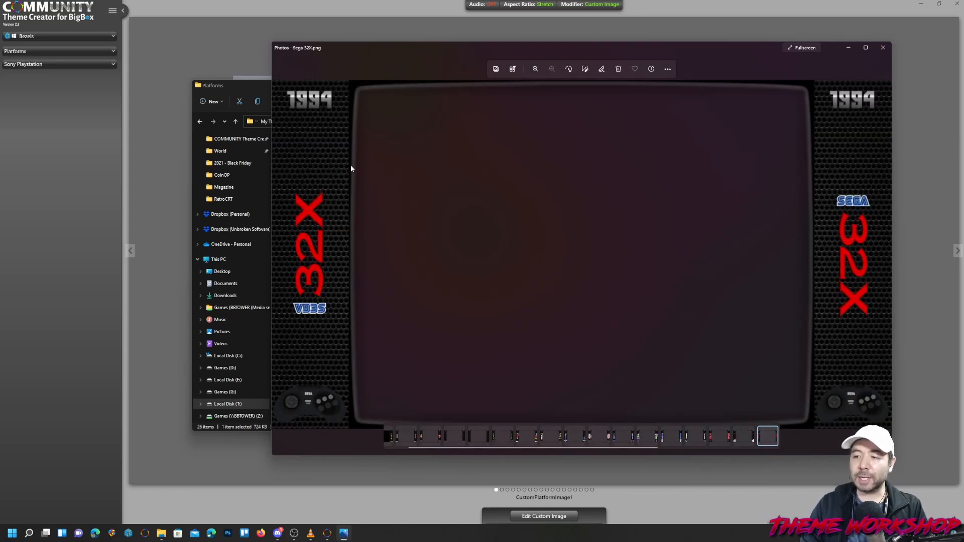
key("Right")
key("Right")
key("Right")
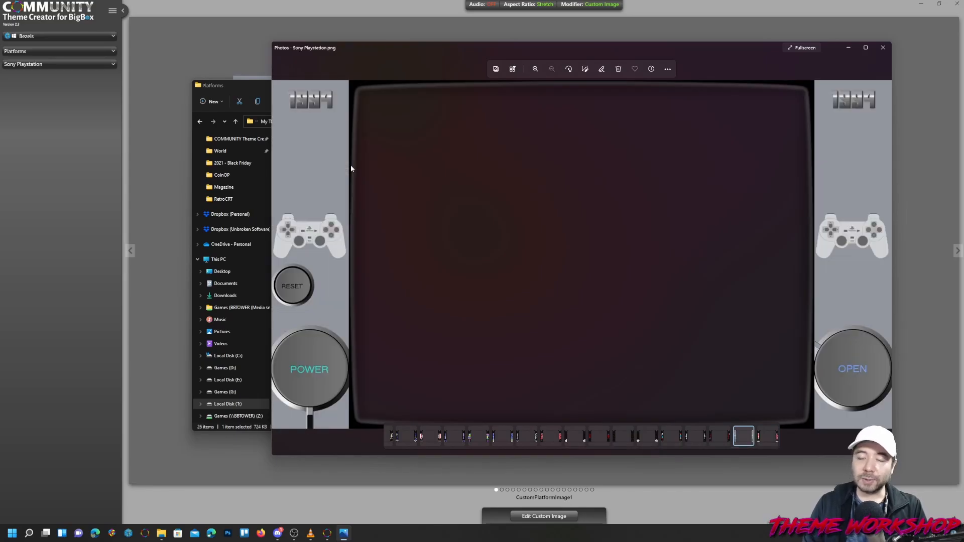
left_click(884, 47)
left_click(547, 336)
left_click(599, 88)
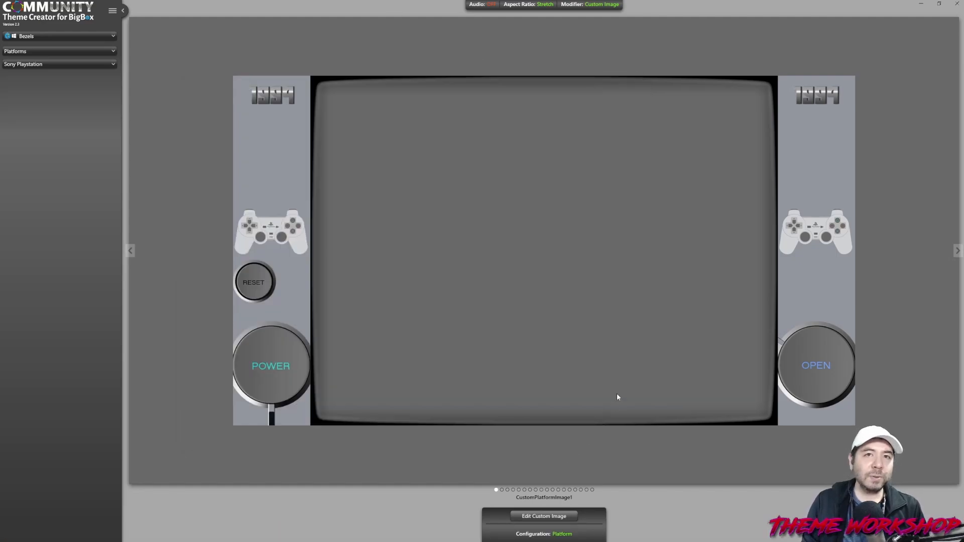
Open CustomGameImage8 for editing and set its image canvas to 1920 wide by 1080 high
left_click(554, 498)
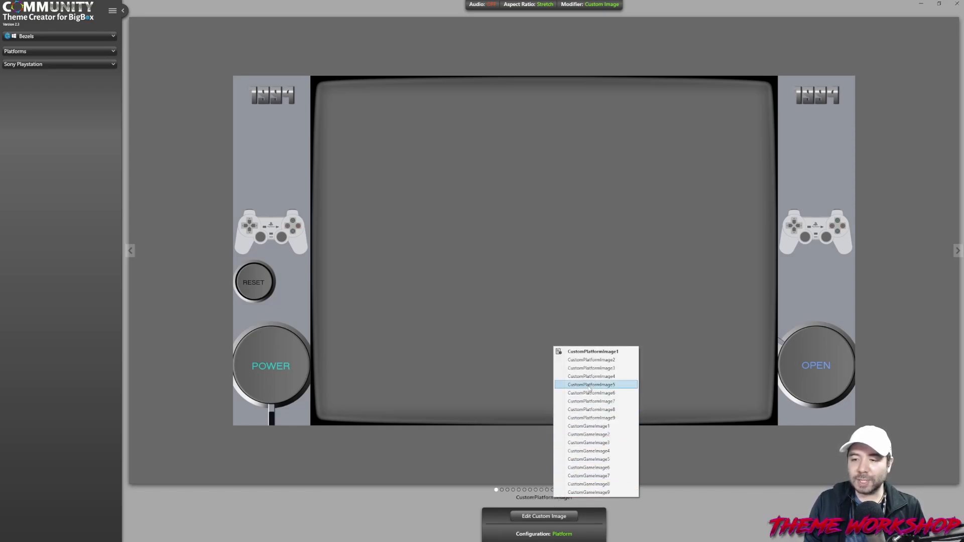
left_click(602, 485)
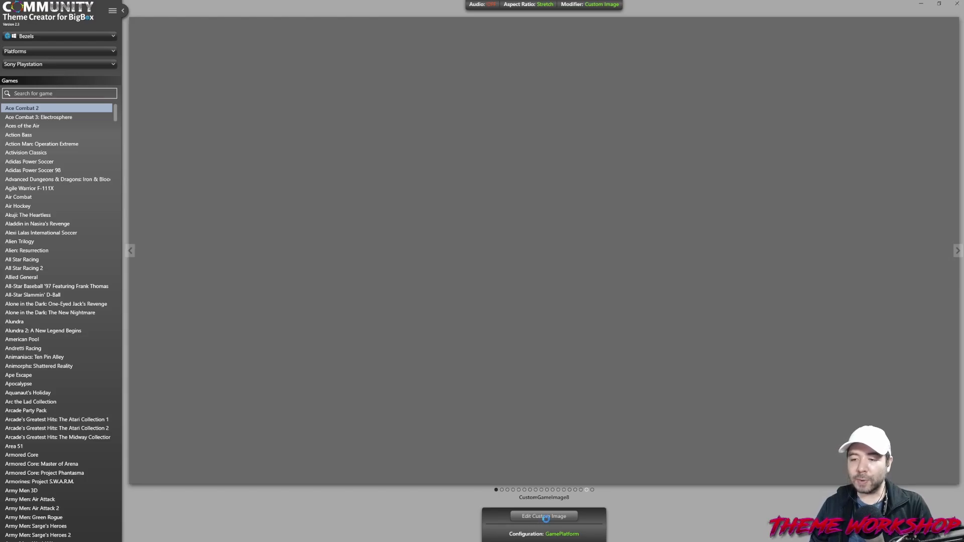
left_click(547, 518)
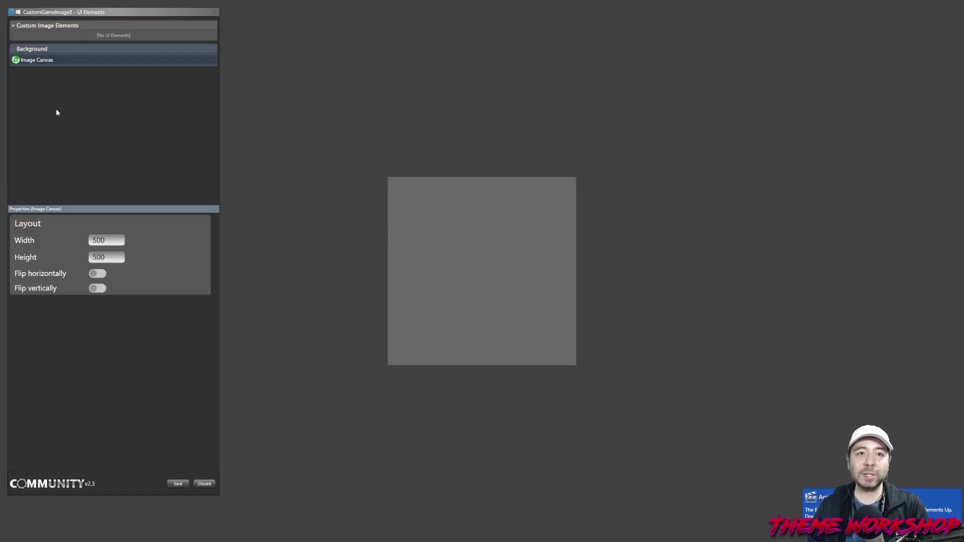
type("1920")
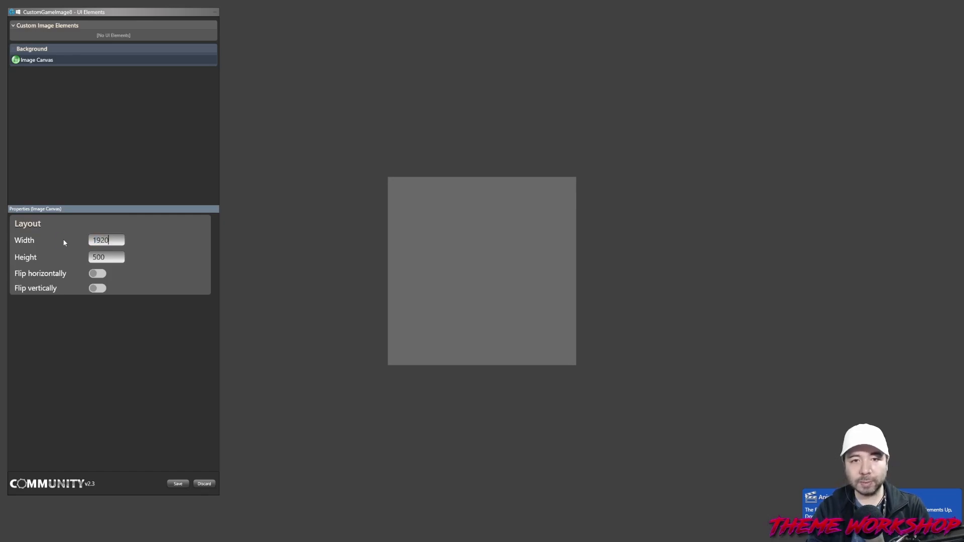
key("Return")
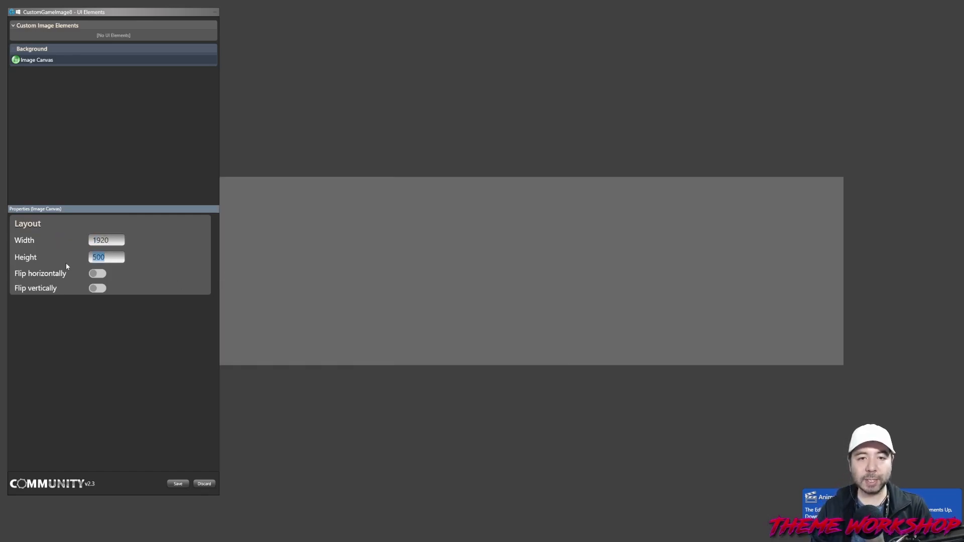
type("1080")
key("Return")
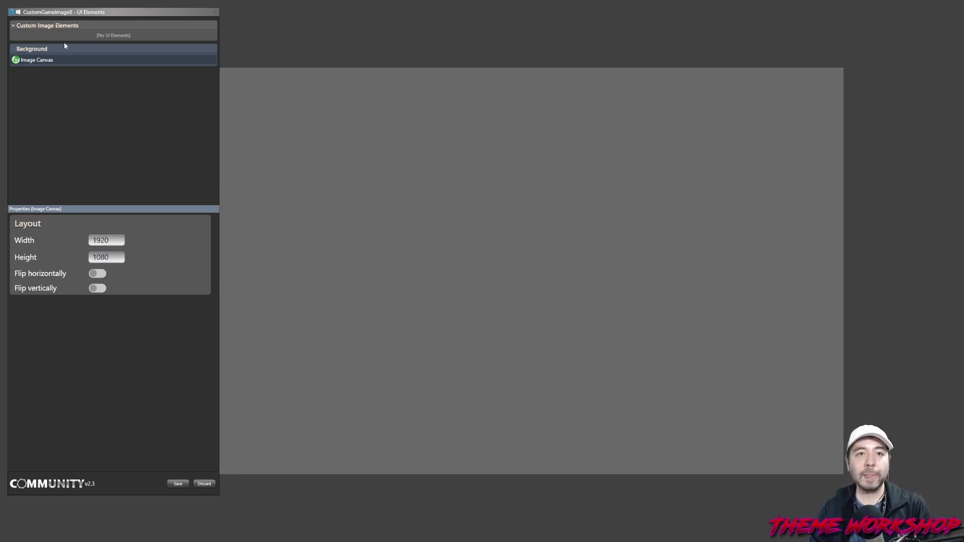
Add an image element to the custom game image and name it TV Bezel
left_click(96, 30)
left_click(113, 23)
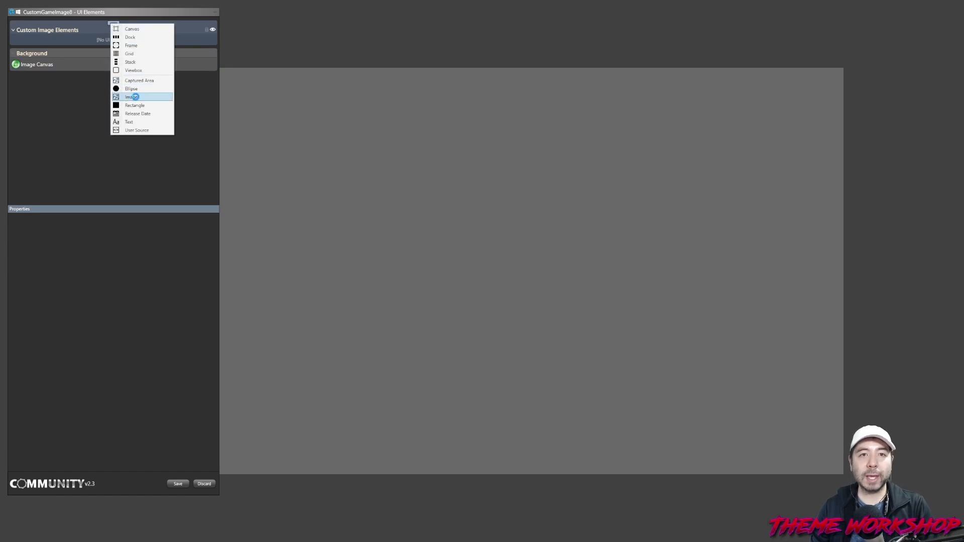
left_click(134, 97)
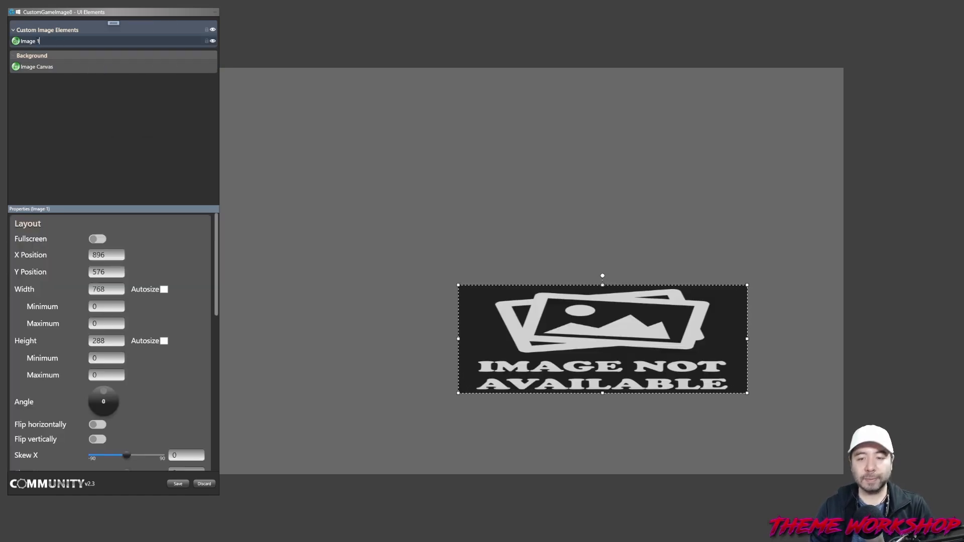
key("BackSpace")
key("BackSpace")
key("BackSpace")
key("BackSpace")
key("BackSpace")
key("BackSpace")
key("BackSpace")
type("TV Be")
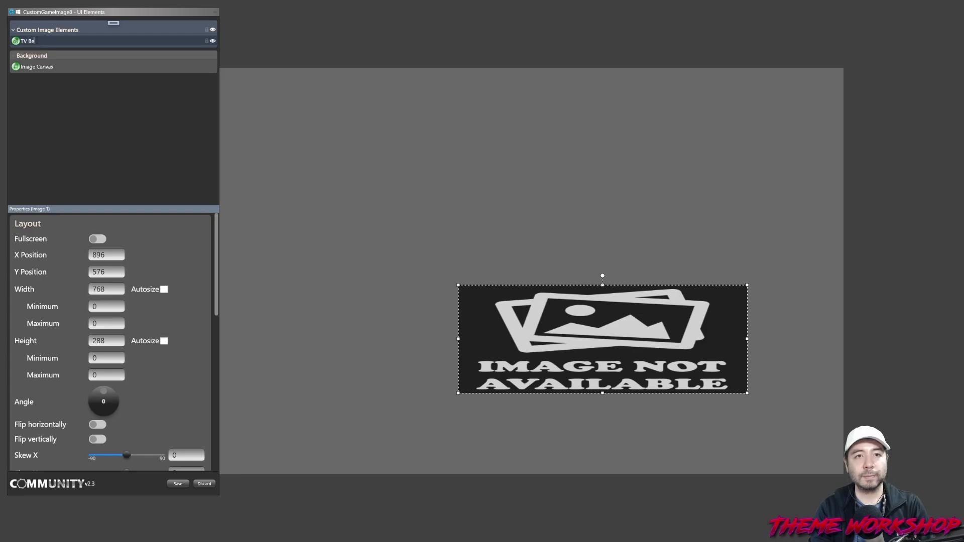
type("zel")
key("Return")
scroll(201, 295, "down", 5)
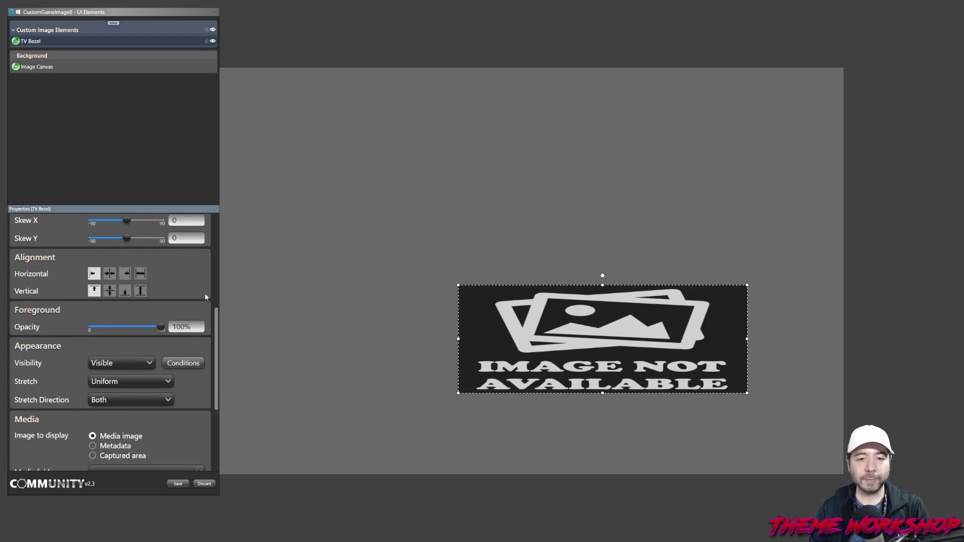
Set the TV Bezel to show default-TV-bezel.png from the Backgrounds media folder and make it fullscreen
scroll(205, 299, "down", 5)
left_click(111, 302)
left_click(115, 292)
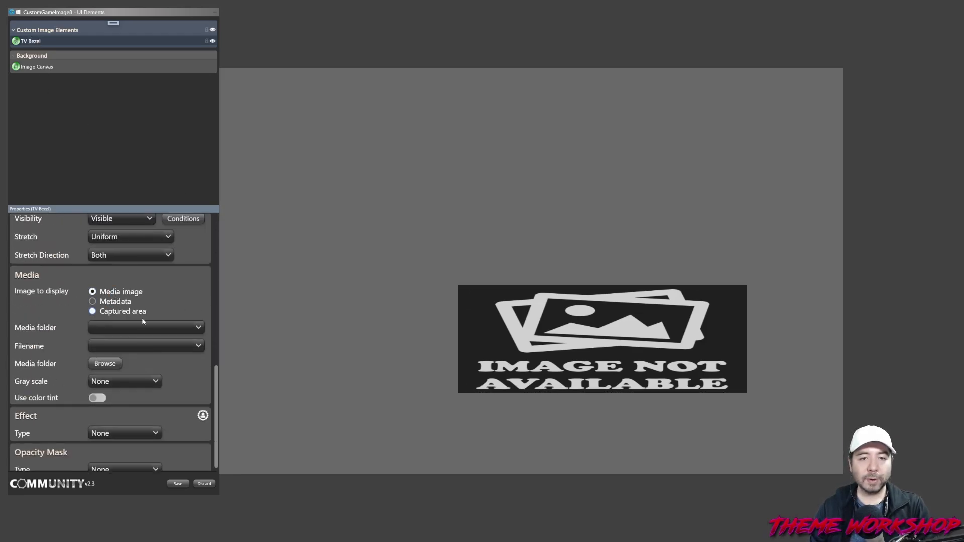
left_click(183, 327)
left_click(137, 356)
left_click(180, 349)
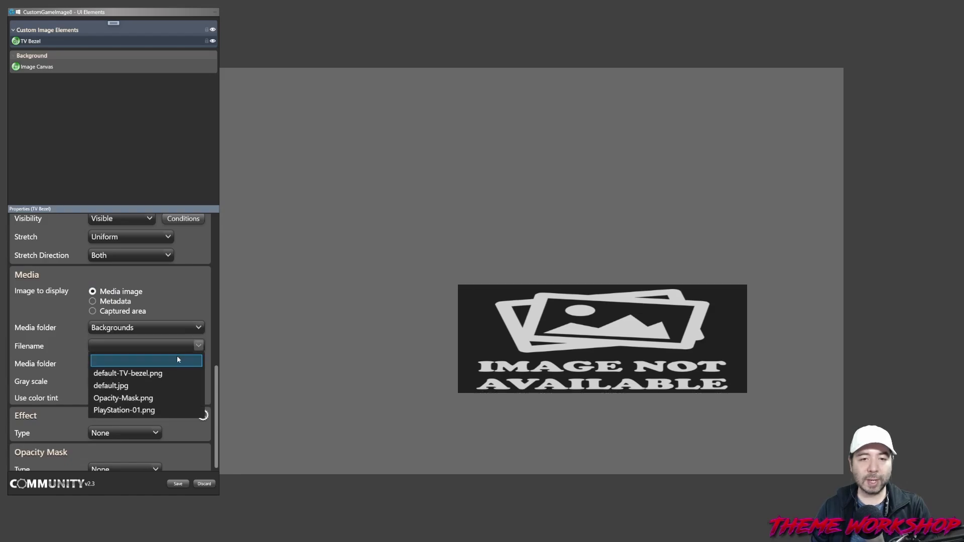
left_click(146, 372)
scroll(218, 377, "up", 10)
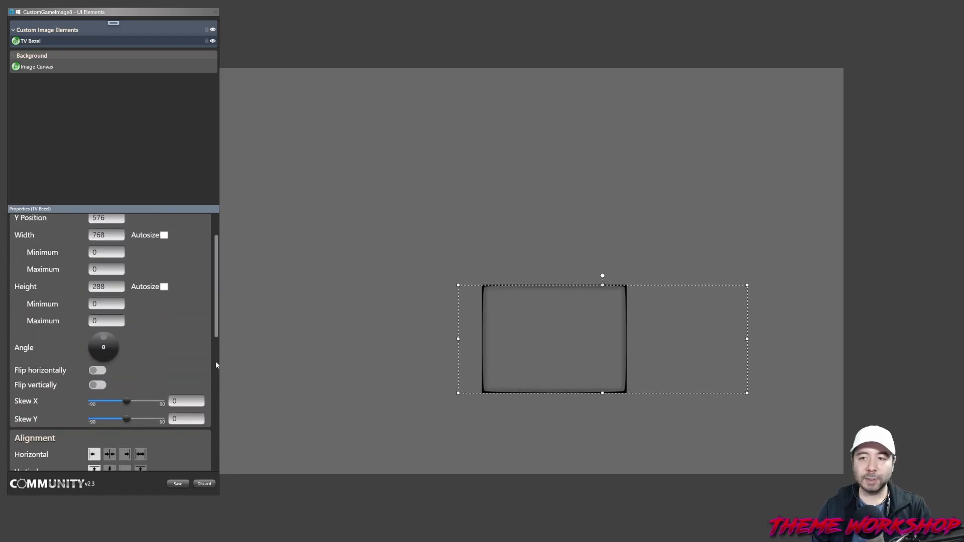
left_click(98, 240)
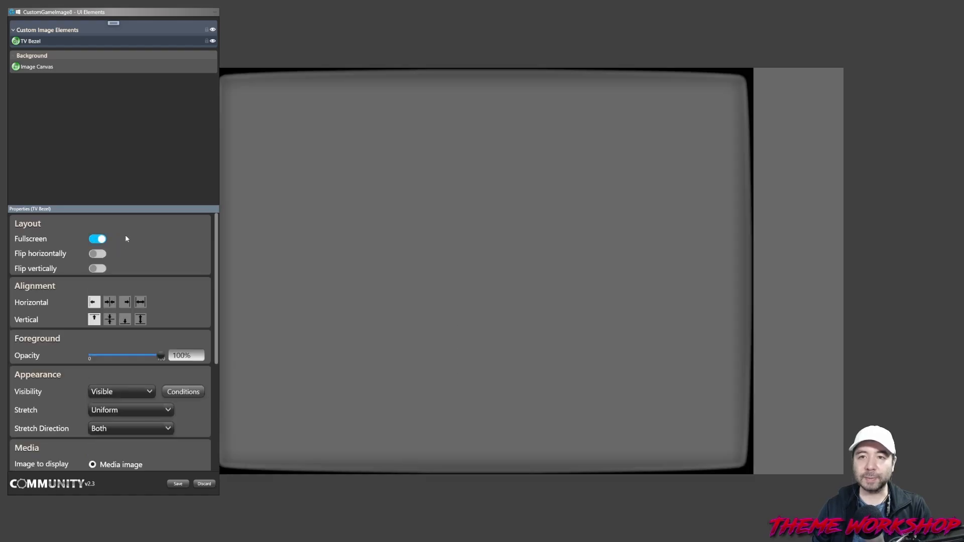
Add a second image element to the custom game image and name it Background Fanart
left_click(114, 23)
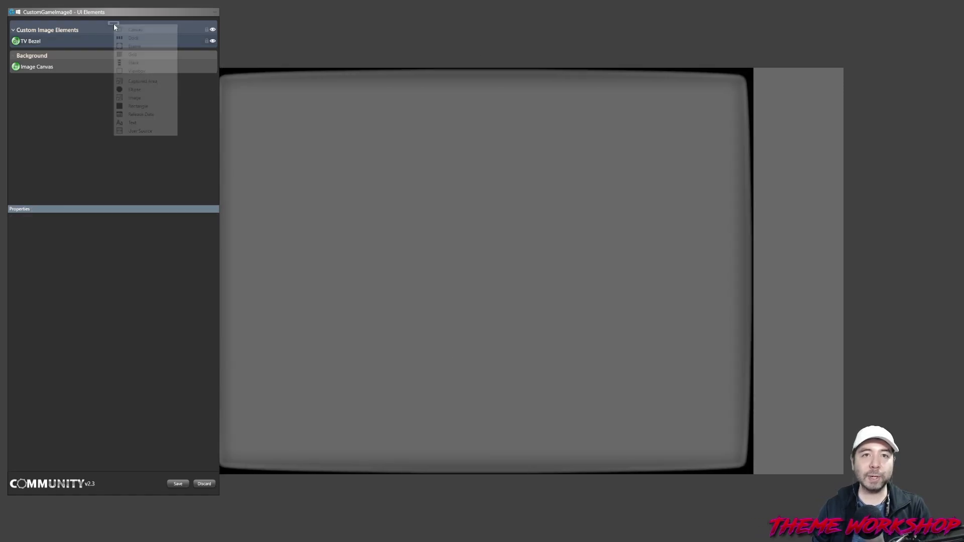
left_click(140, 102)
mouse_move(29, 43)
left_mouse_down()
mouse_move(19, 64)
mouse_move(31, 54)
left_mouse_up()
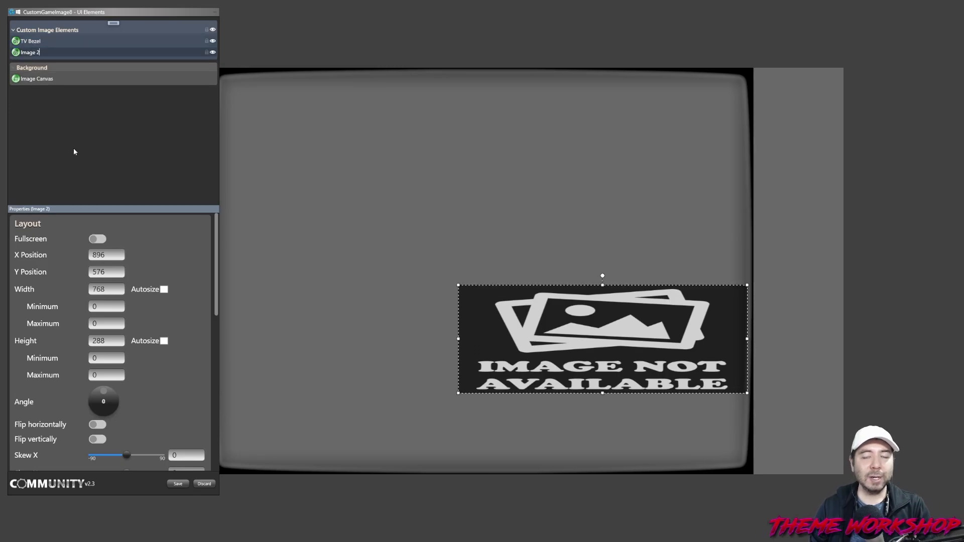
key("BackSpace")
key("BackSpace")
key("BackSpace")
key("BackSpace")
key("BackSpace")
key("BackSpace")
type("Back")
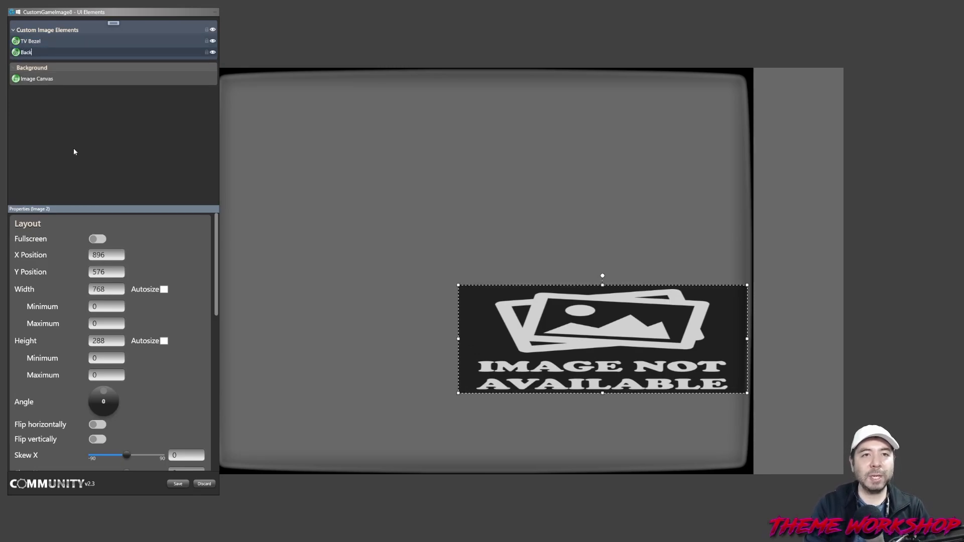
type("ground Fanart")
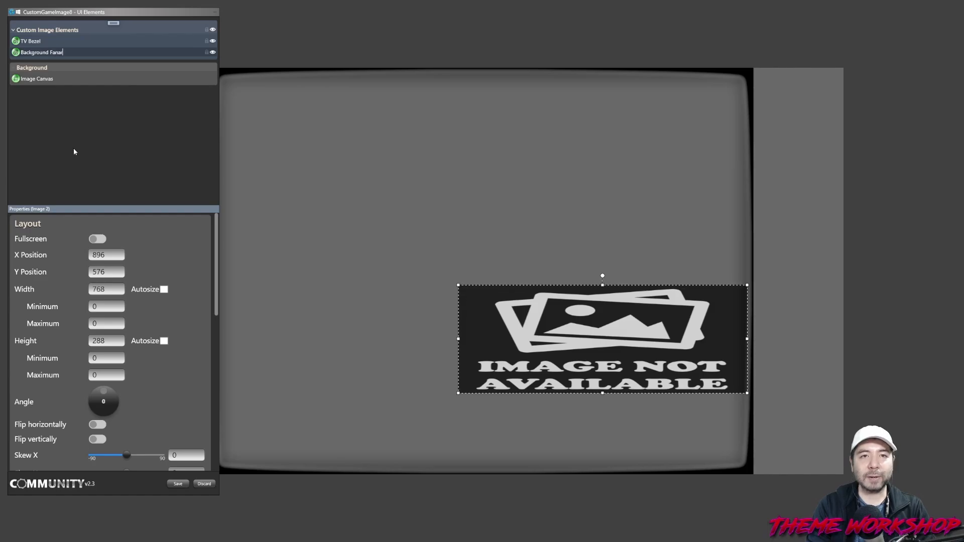
key("Return")
Make the Background Fanart element display the Fan art metadata image
scroll(203, 330, "down", 8)
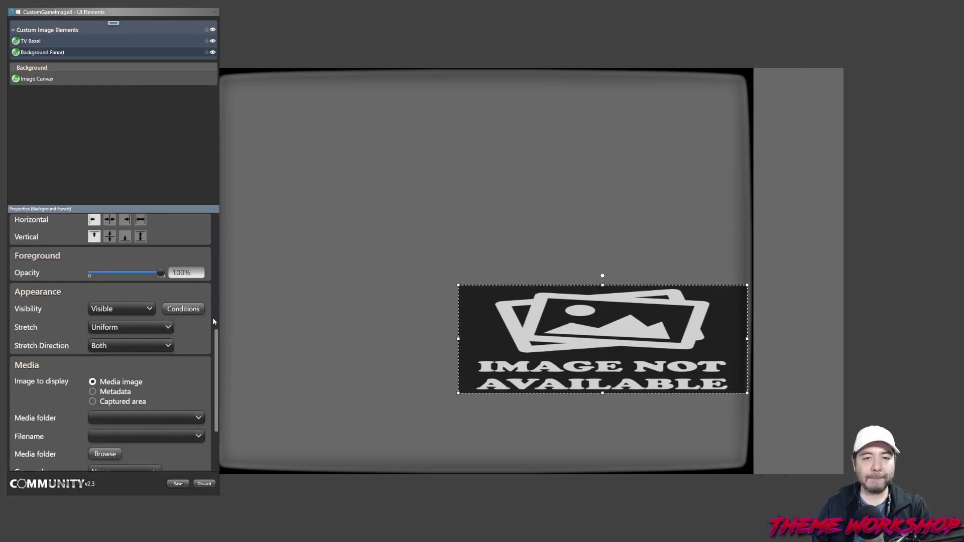
left_click(114, 339)
left_click(195, 360)
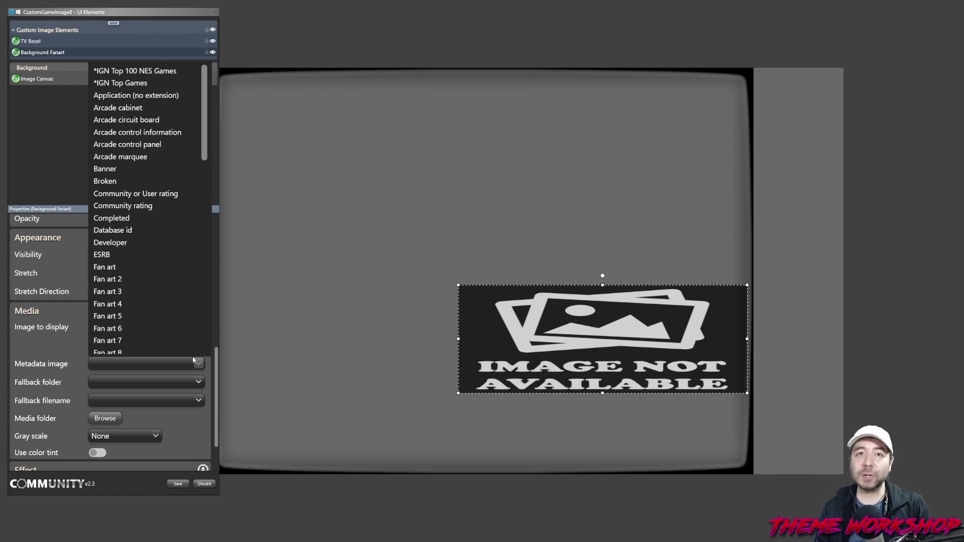
scroll(179, 266, "down", 3)
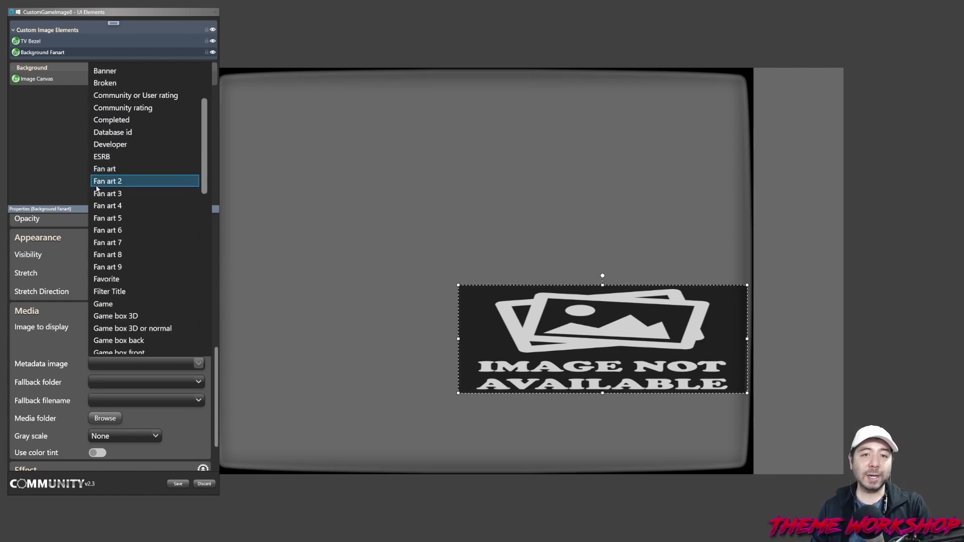
left_click(112, 169)
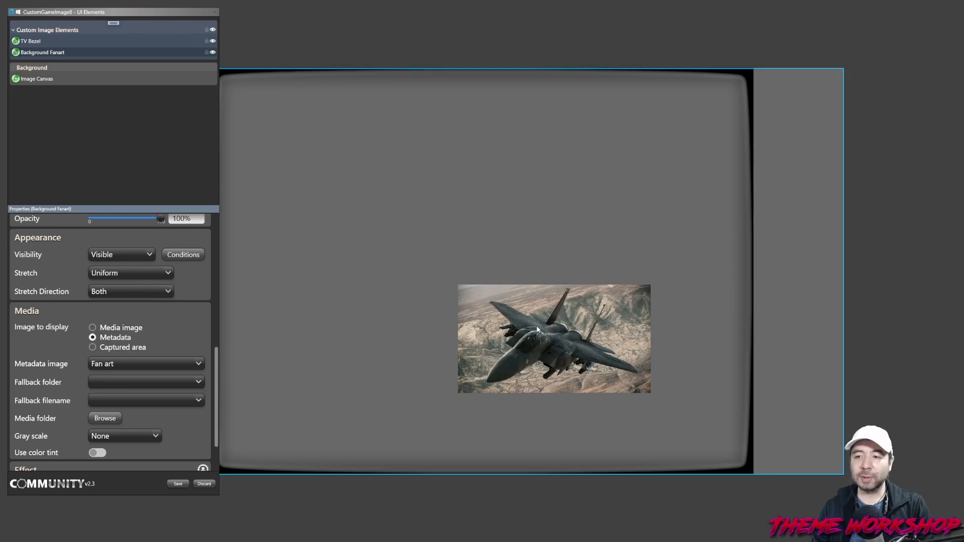
Make the Background Fanart element fullscreen
left_click(493, 338)
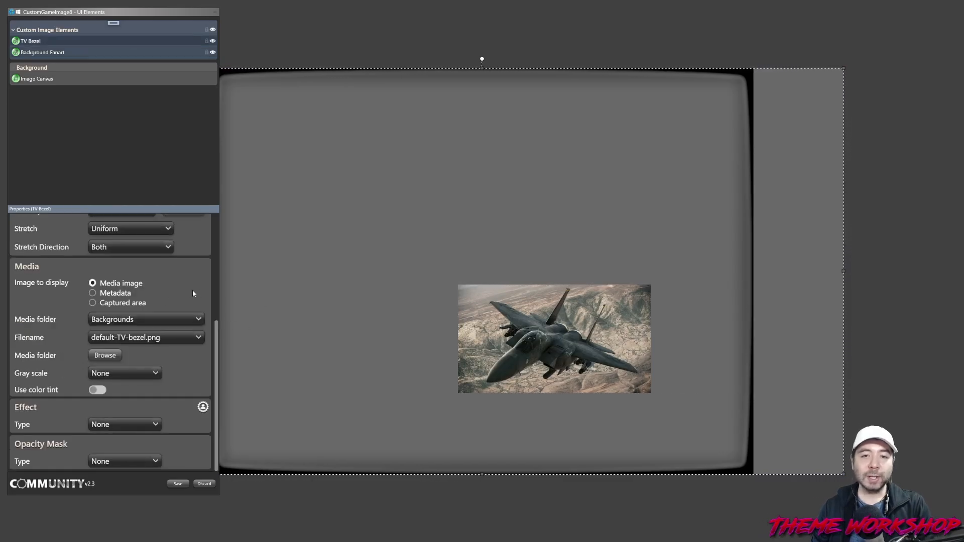
scroll(203, 289, "up", 3)
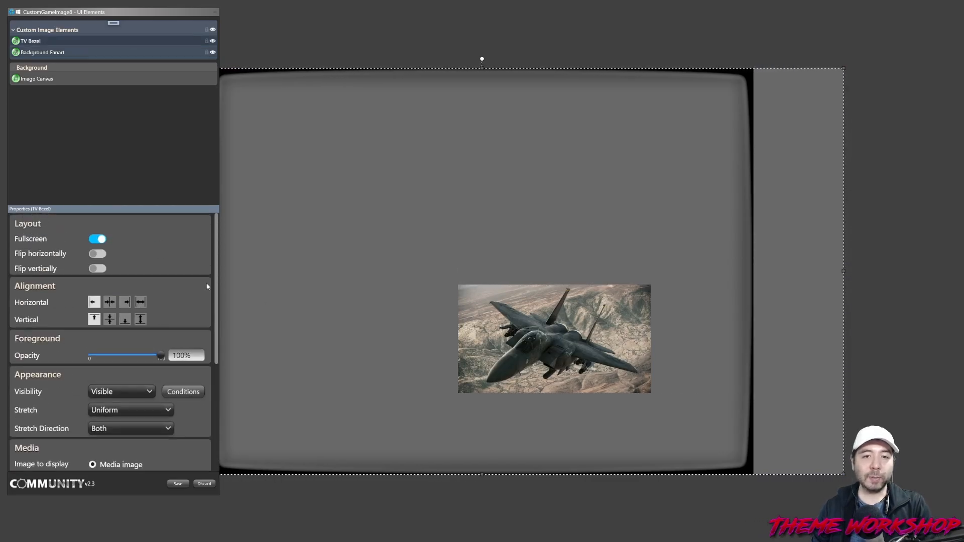
left_click(31, 53)
left_click(97, 239)
Apply an image opacity mask to Background Fanart using Opacity-Mask.png from the Backgrounds folder
scroll(213, 304, "down", 6)
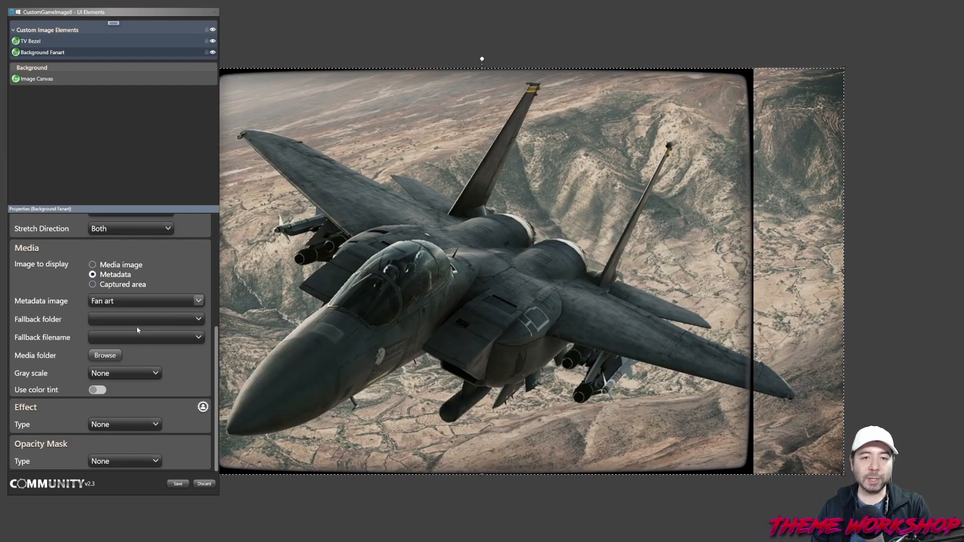
left_click(111, 460)
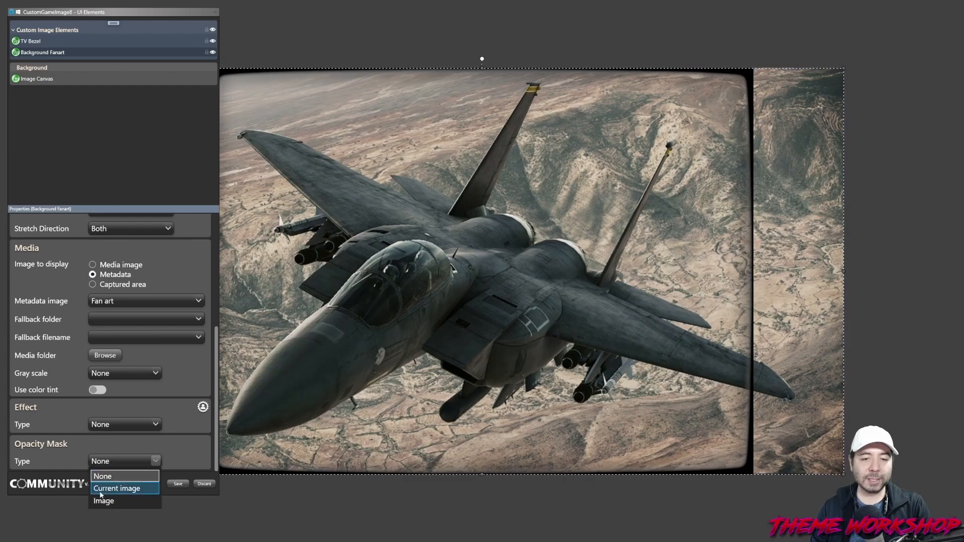
left_click(100, 498)
scroll(133, 461, "down", 3)
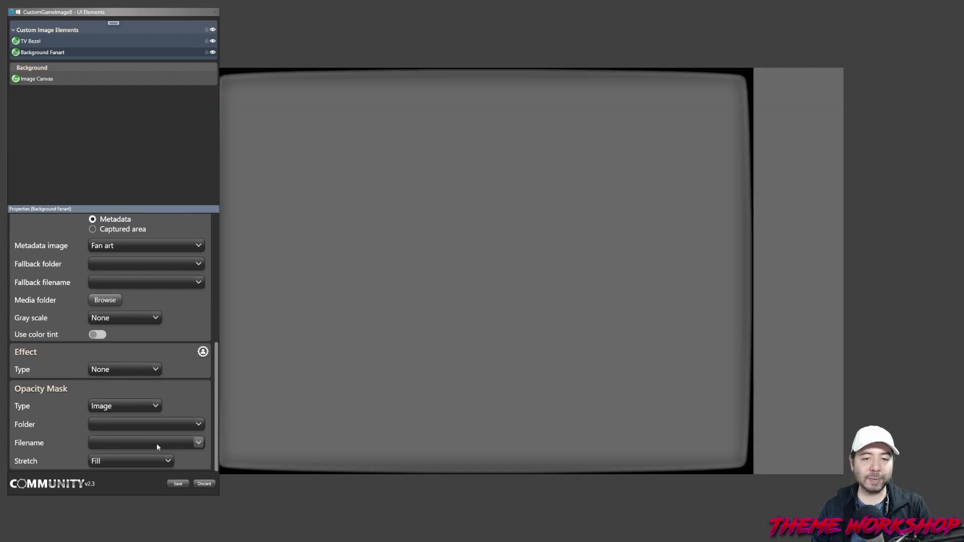
left_click(121, 426)
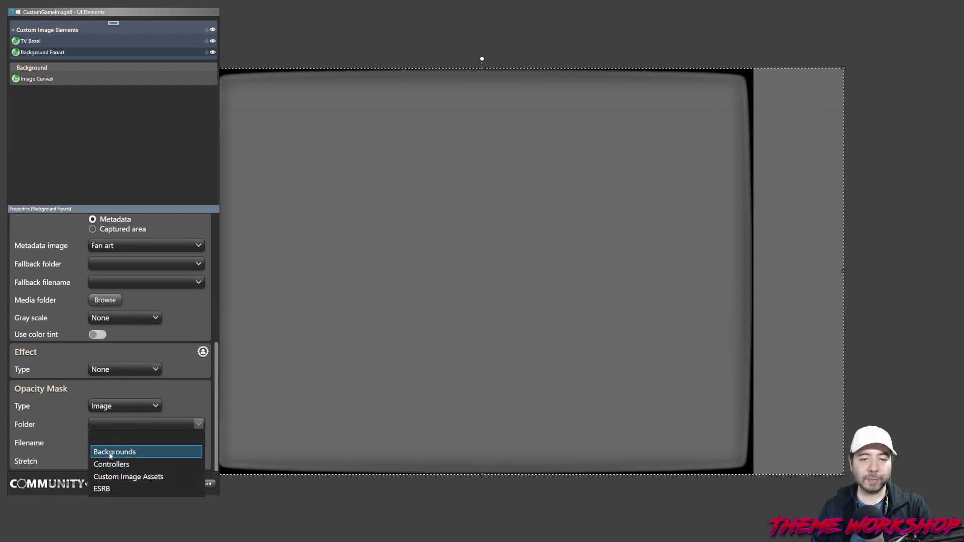
left_click(114, 452)
left_click(116, 442)
left_click(123, 496)
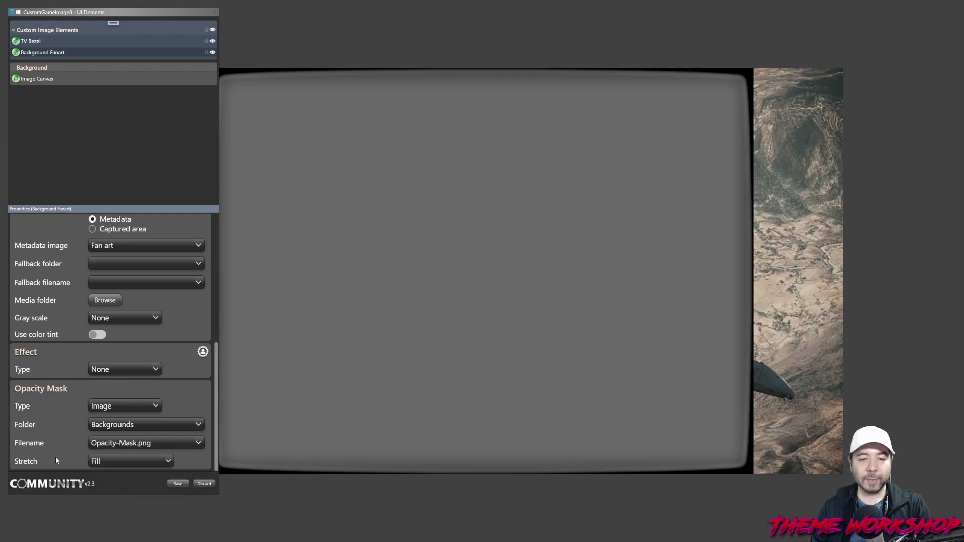
Set the Background Fanart's stretch to Fill and move the UI Elements window off the canvas's left strip
left_click_drag(217, 400, 218, 294)
left_click(128, 366)
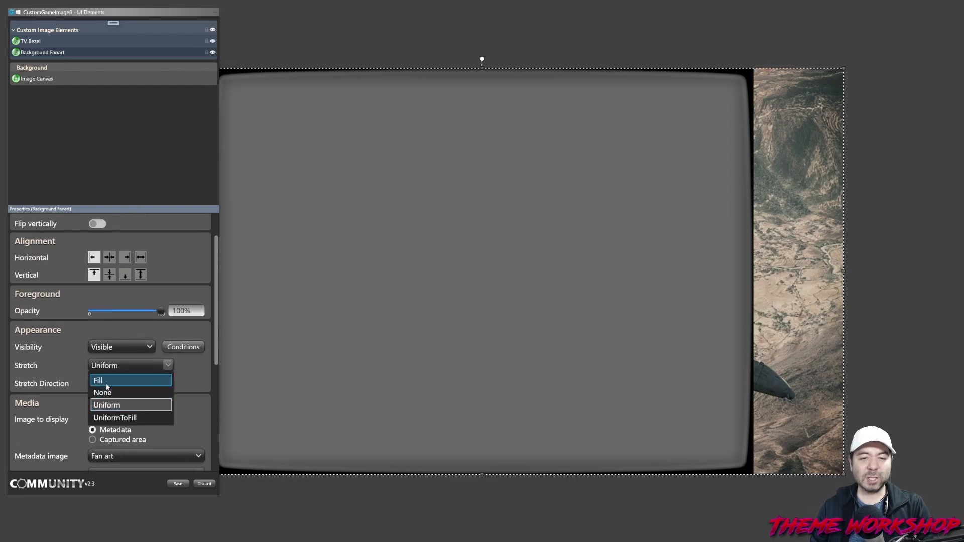
left_click(125, 378)
left_click_drag(84, 12, 462, 44)
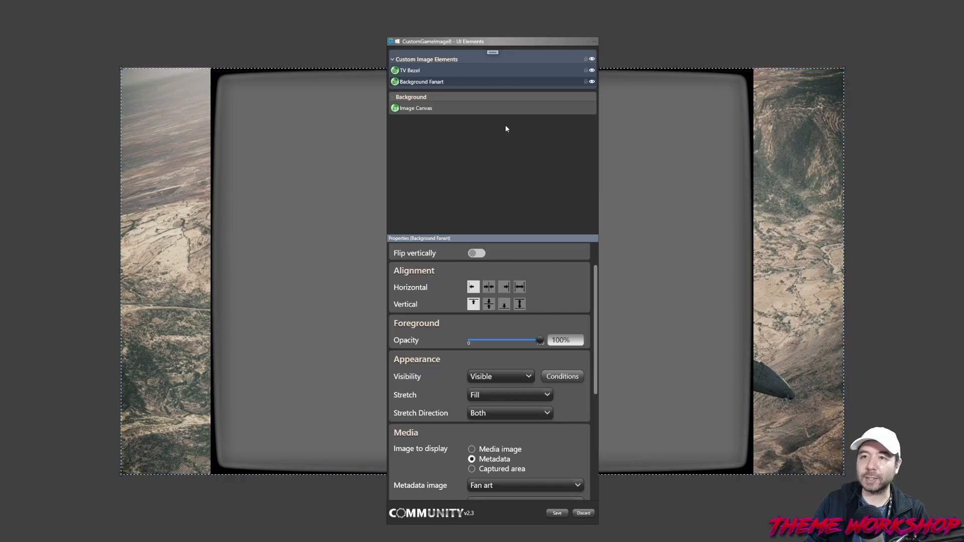
Add a third image element to the custom game image and name it Clear Logo
left_click(494, 52)
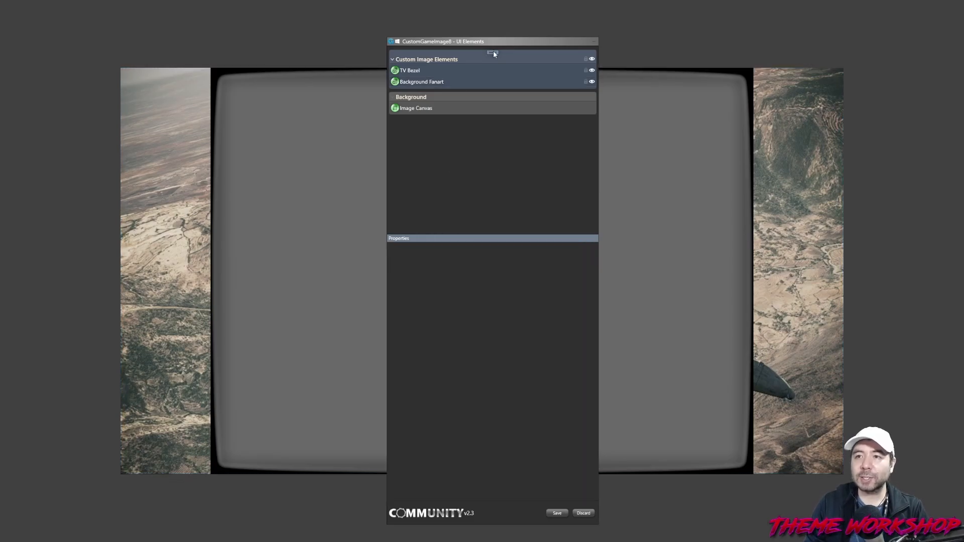
left_click(520, 126)
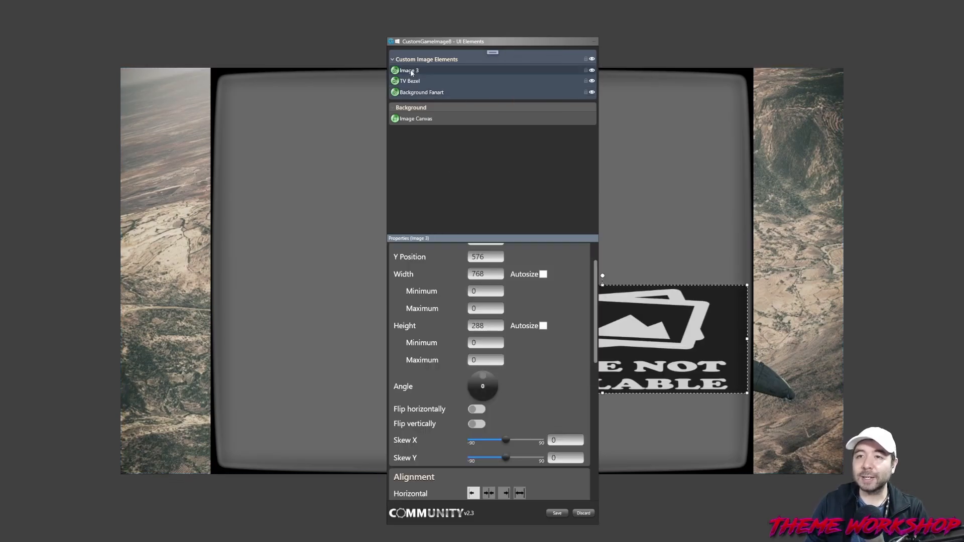
key("BackSpace")
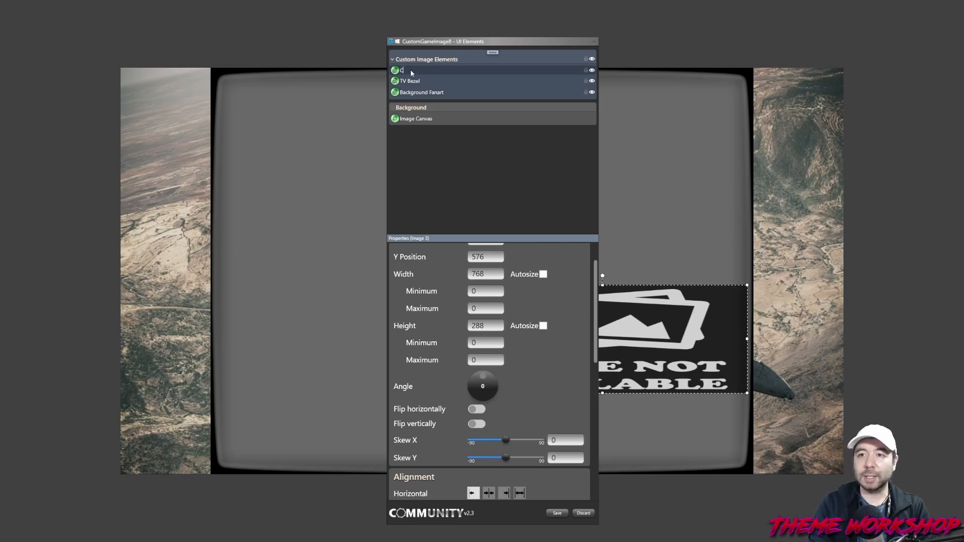
type("Clear Logo")
key("Return")
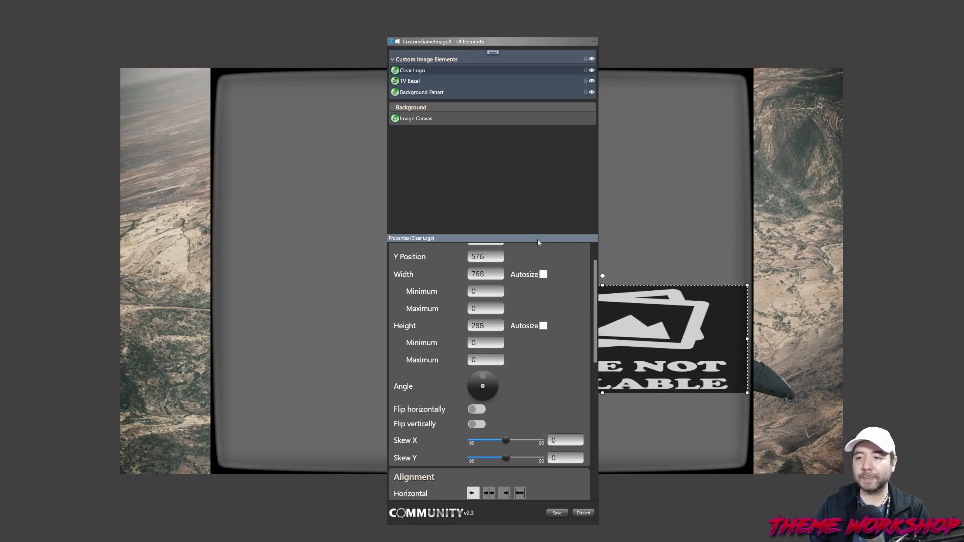
Make the Clear Logo element display the Game clear logo metadata image
scroll(583, 347, "down", 5)
scroll(583, 347, "down", 1)
left_click(492, 340)
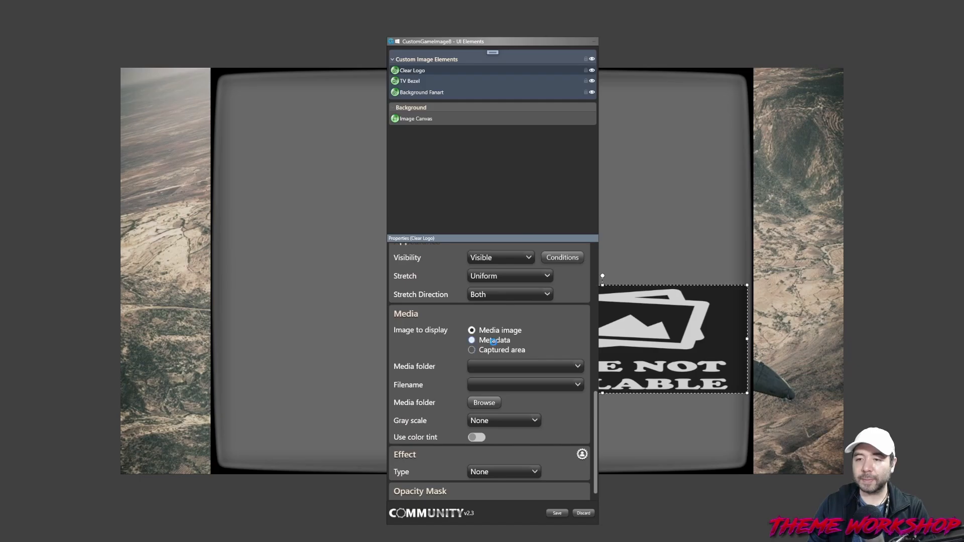
left_click(524, 366)
scroll(534, 284, "down", 2)
scroll(534, 280, "down", 4)
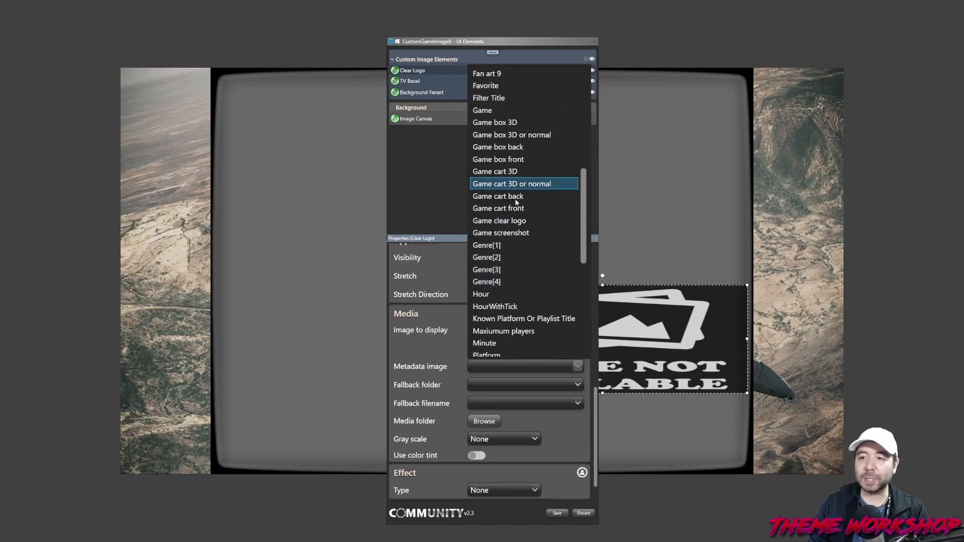
left_click(512, 219)
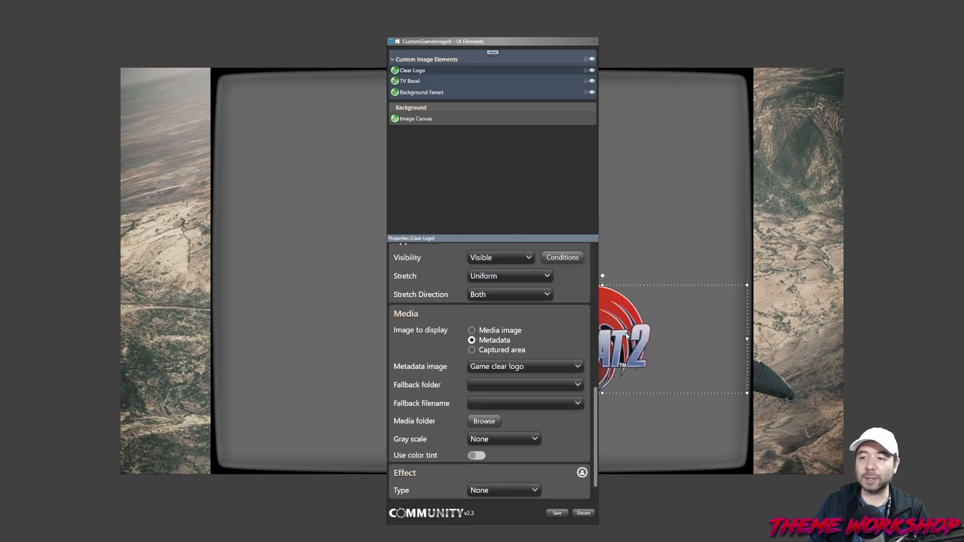
Move the Clear Logo to the left part of the canvas and rotate it to 270° so it reads upward
left_click_drag(627, 336, 266, 274)
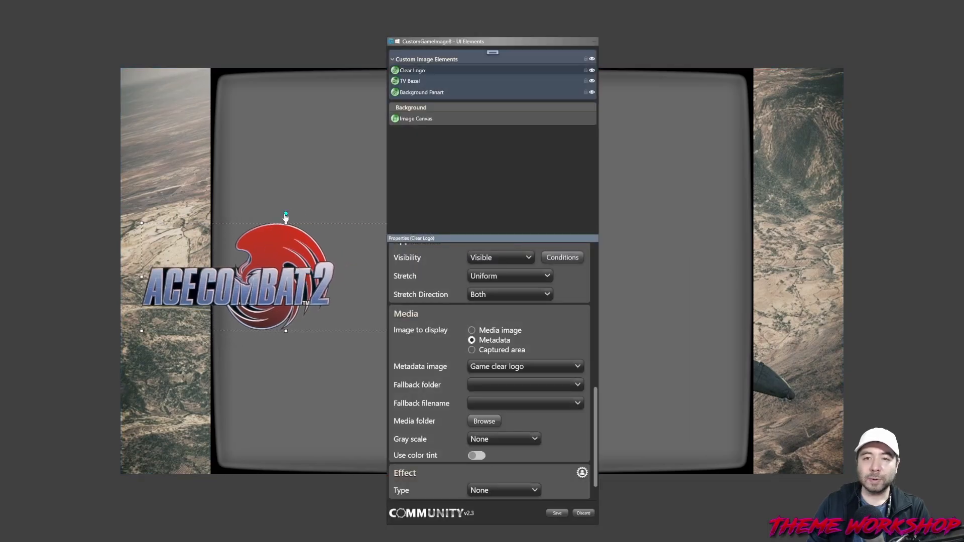
left_click_drag(286, 217, 198, 282)
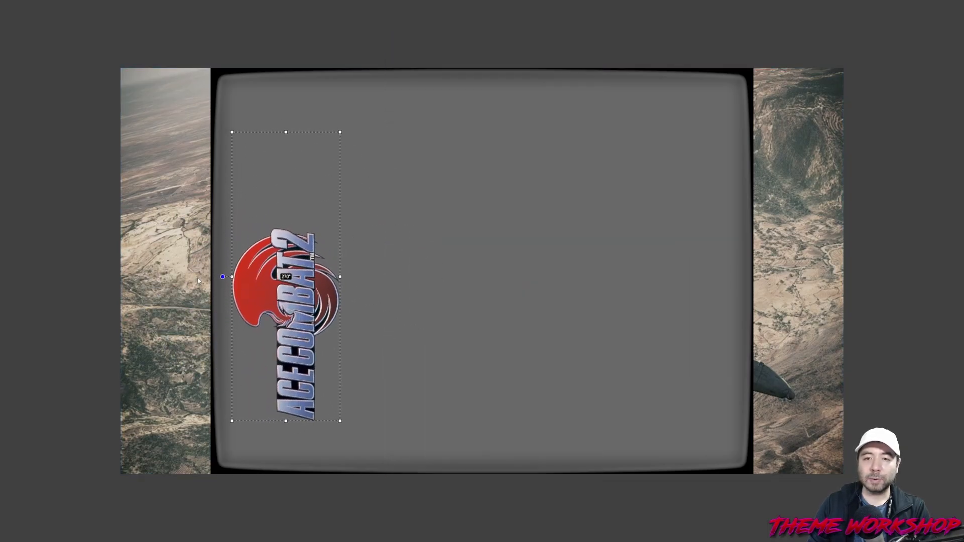
left_click_drag(285, 280, 257, 278)
Set the Clear Logo's horizontal and vertical alignment to centered
scroll(598, 344, "up", 4)
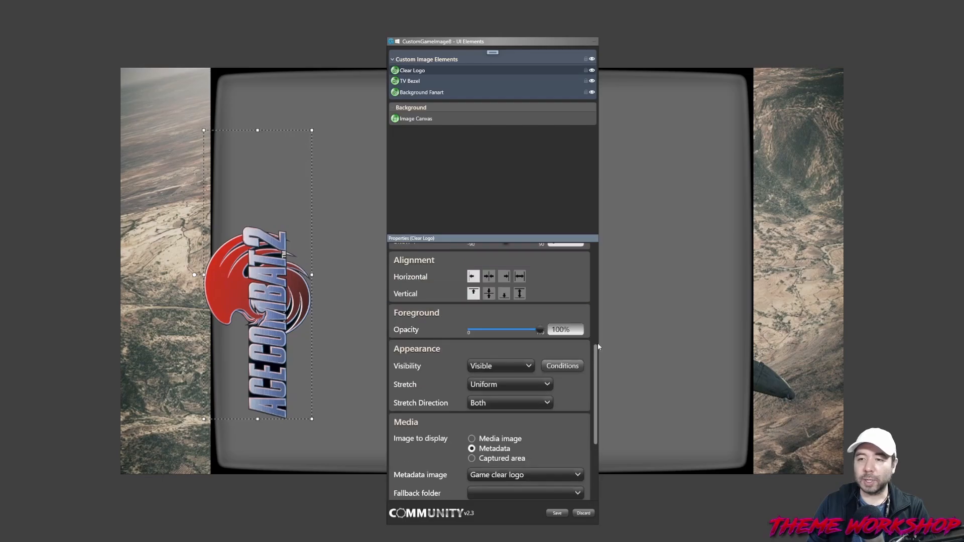
scroll(598, 347, "up", 2)
left_click(489, 349)
left_click(489, 366)
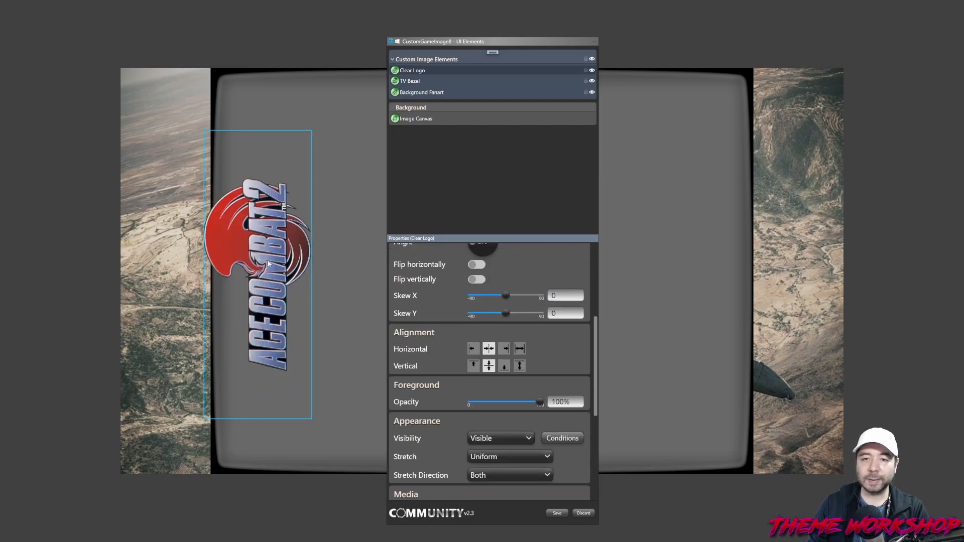
Move the Clear Logo onto the left fan art strip, shorten its box and align it to the vertical middle of the canvas
left_click_drag(269, 264, 205, 274)
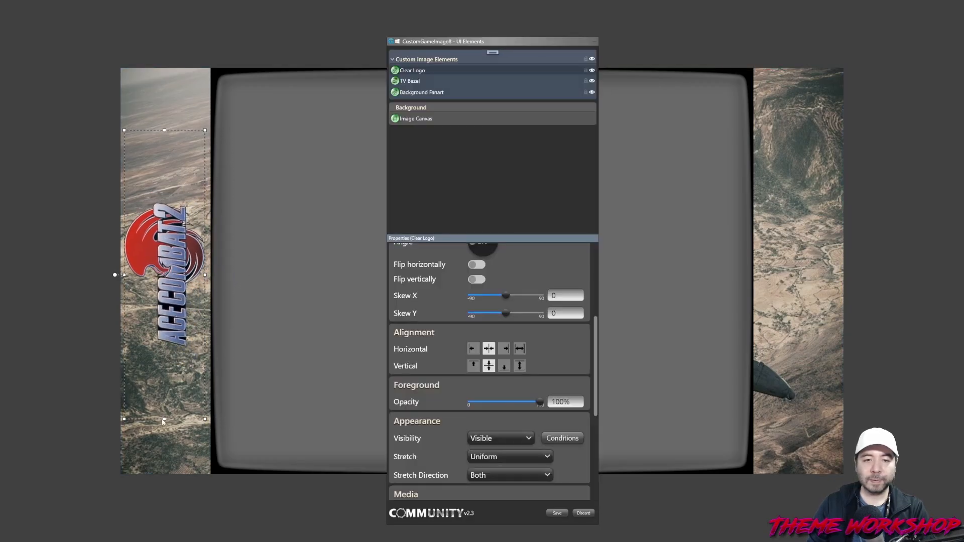
left_click_drag(164, 419, 164, 329)
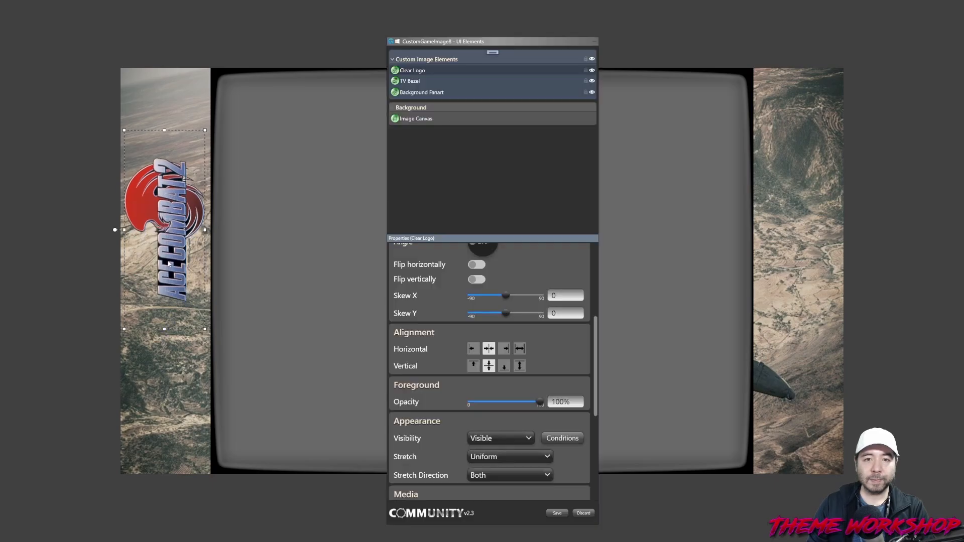
mouse_move(210, 310)
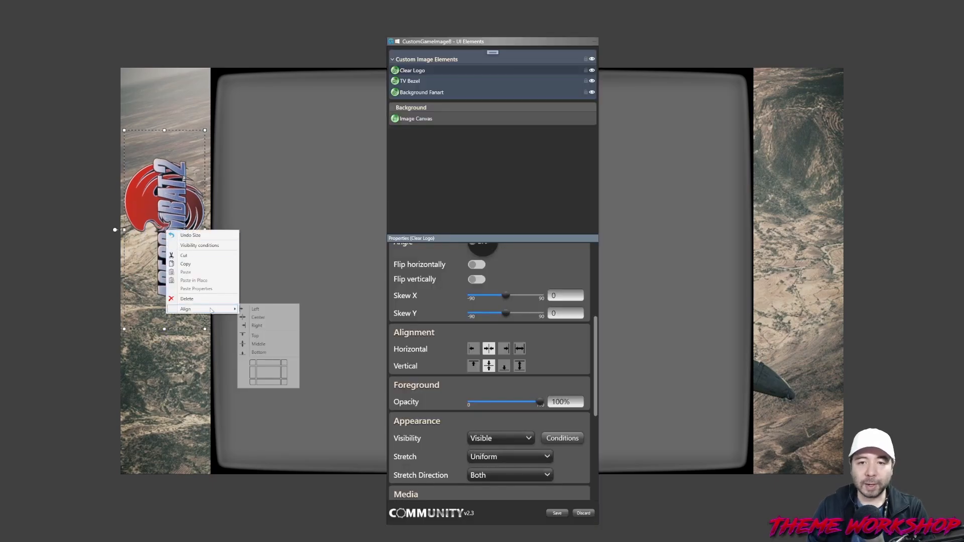
left_click(261, 345)
Duplicate the Clear Logo in place and rotate the copy 180° so it reads downward
right_click(160, 263)
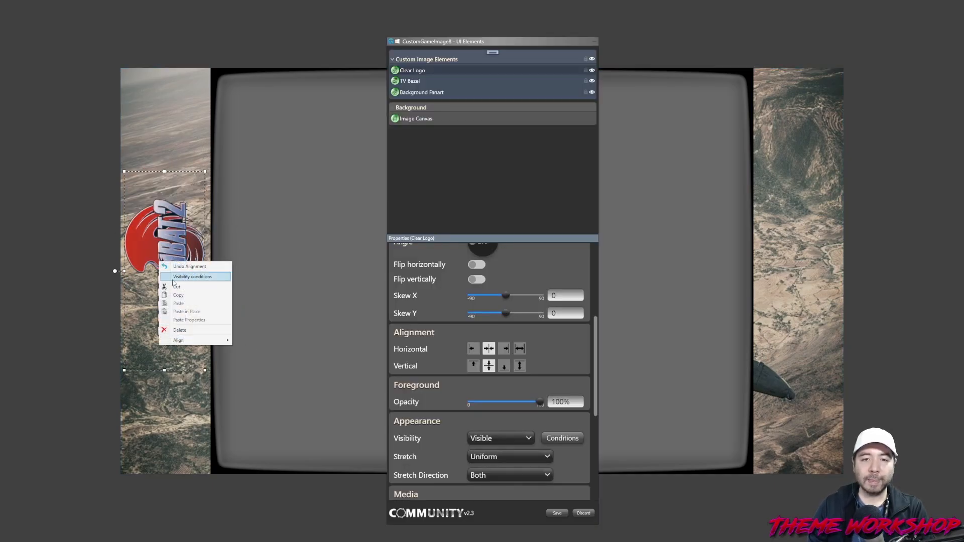
left_click(182, 297)
right_click(168, 262)
left_click(204, 313)
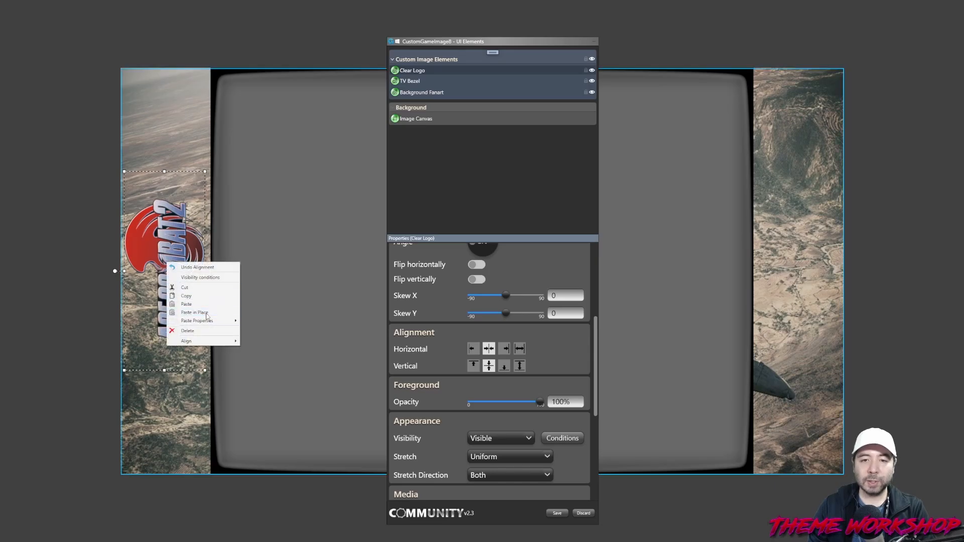
left_click_drag(116, 273, 187, 270)
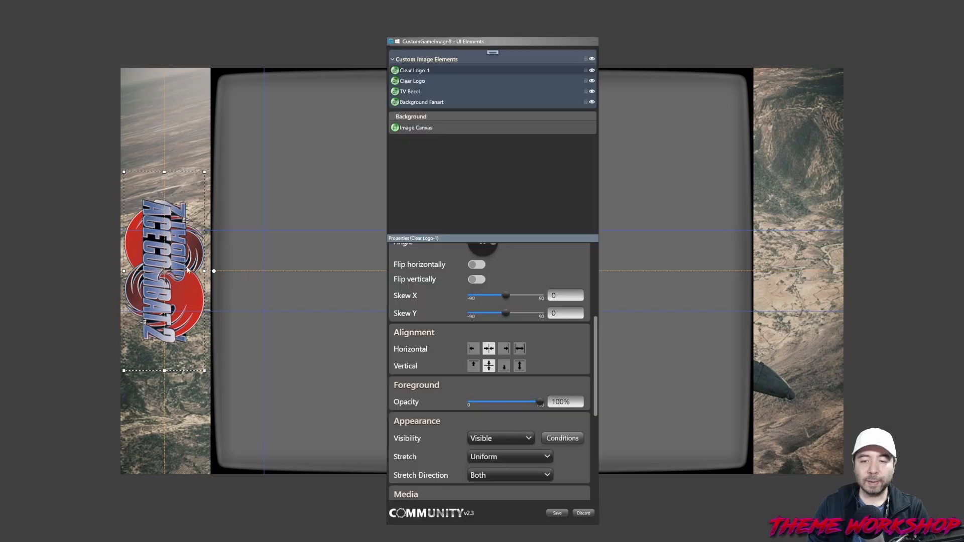
Move the Clear Logo copy horizontally across the canvas onto the right fan art strip
key("shift+Right")
key("shift+Right")
key("shift+Right")
key("shift+Right")
key("shift+Right")
key("shift+Right")
key("shift+Right")
key("shift+Right")
key("shift+Right")
key("shift+Right")
key("shift+Right")
key("shift+Right")
key("shift+Right")
key("shift+Right")
key("shift+Right")
key("shift+Right")
key("shift+Right")
key("shift+Right")
key("shift+Right")
key("shift+Right")
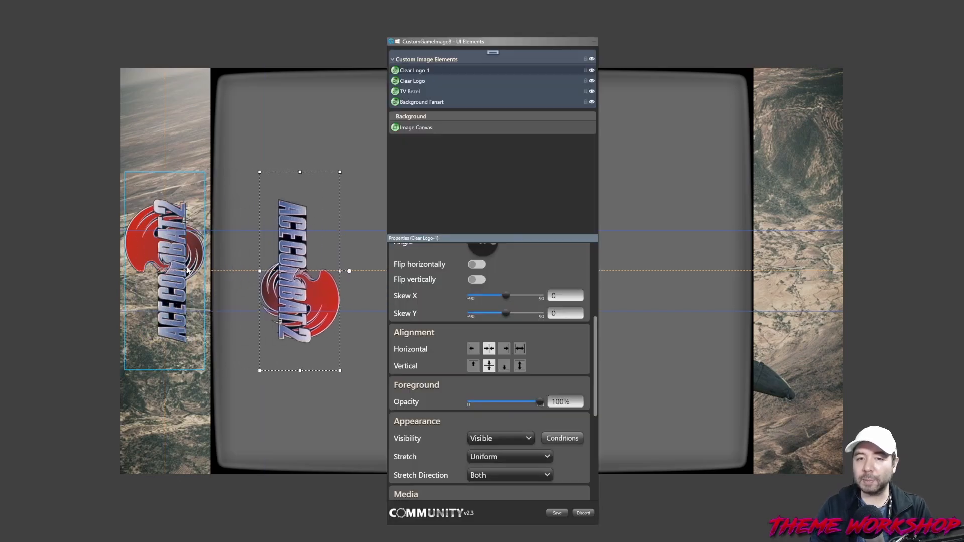
key("shift+Right")
key("shift+Right")
key("shift+Right")
key("shift+Right")
key("shift+Right")
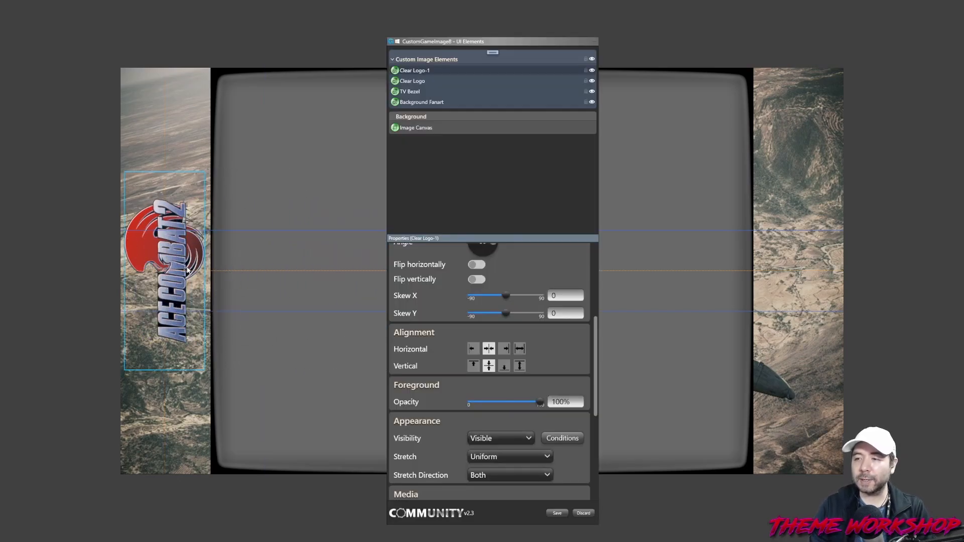
key("shift+Right")
key("shift+Right")
key("shift+Right")
key("shift+Right")
key("shift+Right")
key("shift+Right")
key("shift+Right")
key("shift+Right")
key("shift+Right")
key("shift+Right")
key("shift+Right")
key("shift+Right")
key("shift+Right")
key("shift+Right")
key("shift+Right")
key("shift+Right")
key("shift+Right")
key("shift+Right")
key("shift+Right")
key("shift+Right")
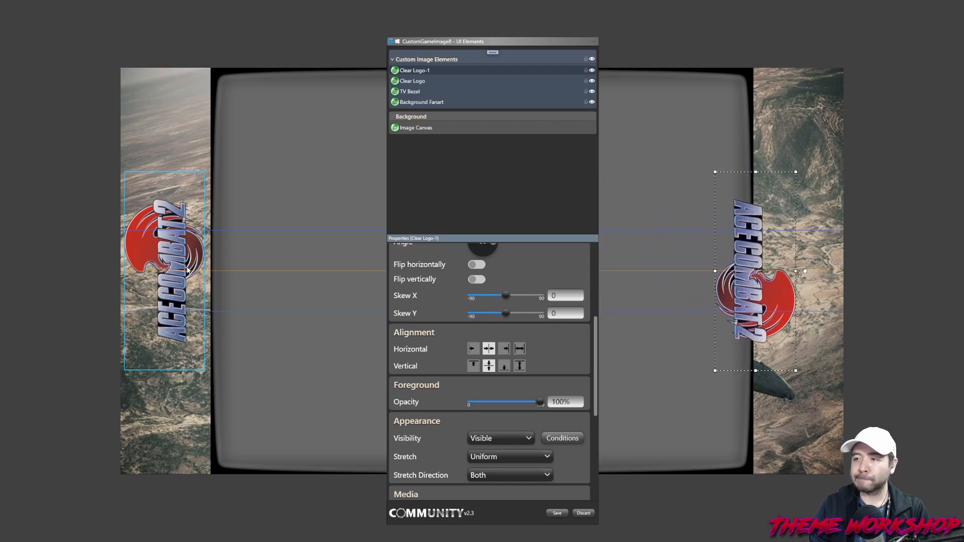
key("shift+Right")
key("shift+Right")
key("shift+Right")
key("shift+Right")
key("shift+Right")
key("shift+Right")
key("shift+Right")
key("shift+Right")
key("shift+Right")
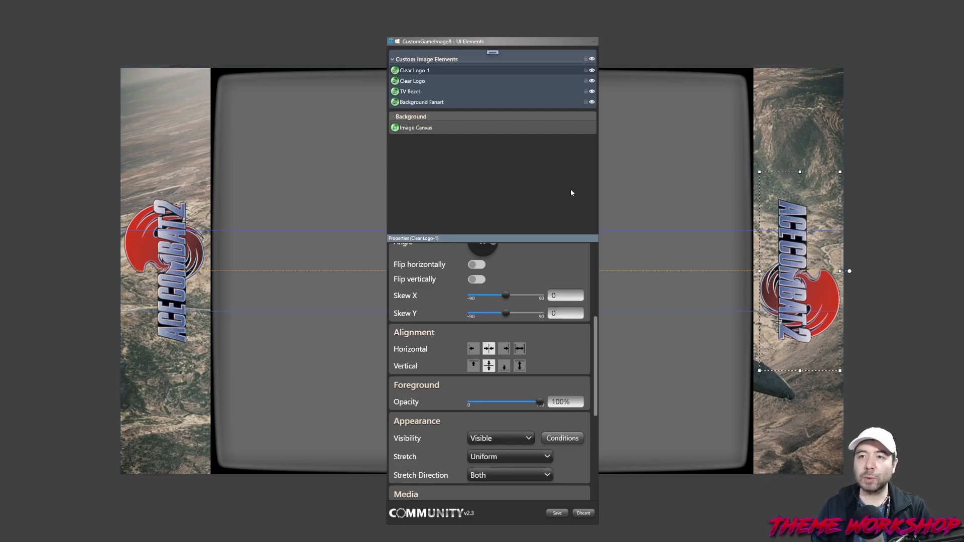
Add another image element to the custom game image and name it Controller
left_click(491, 53)
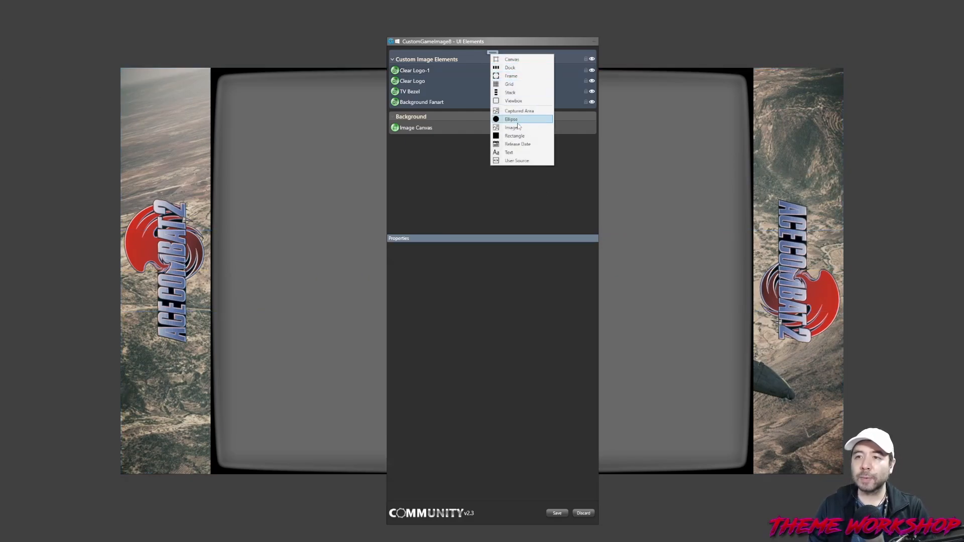
left_click(513, 128)
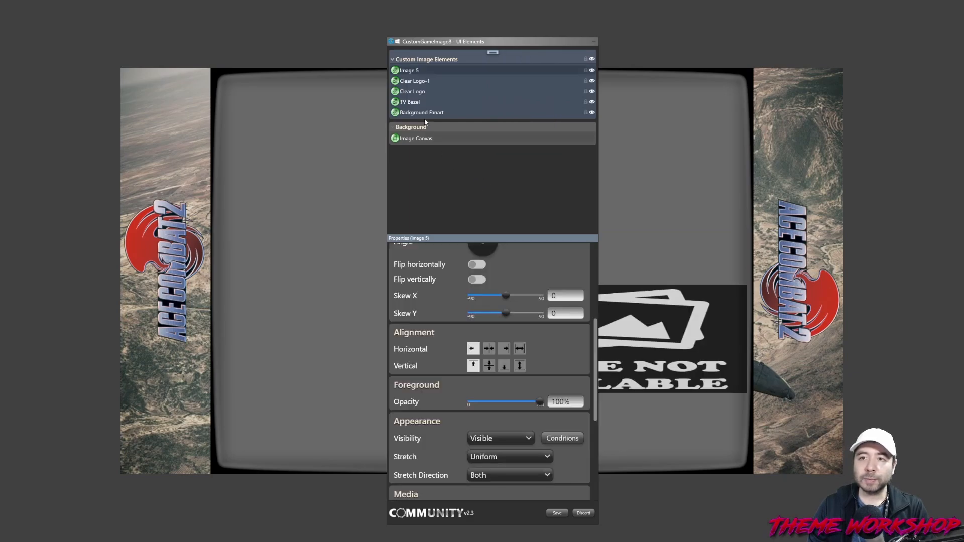
left_click(418, 71)
type("Controller")
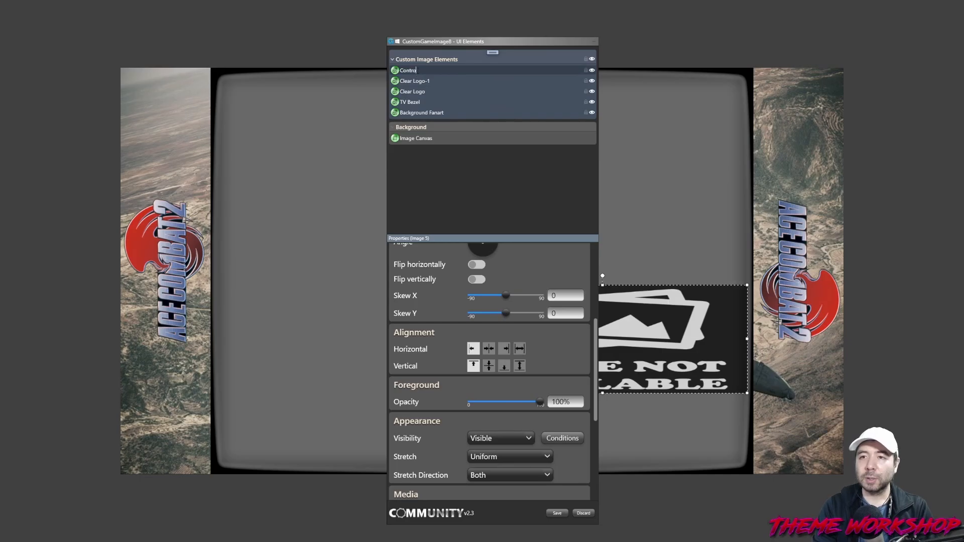
key("Return")
Make the Controller element display the Platform metadata image from the Controllers image folder
scroll(585, 340, "up", 3)
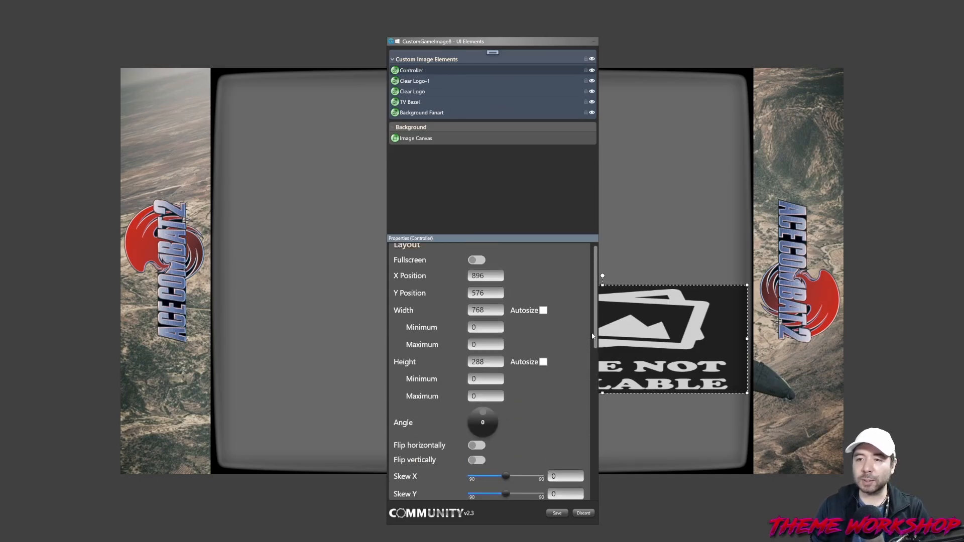
scroll(583, 327, "down", 5)
scroll(582, 334, "down", 3)
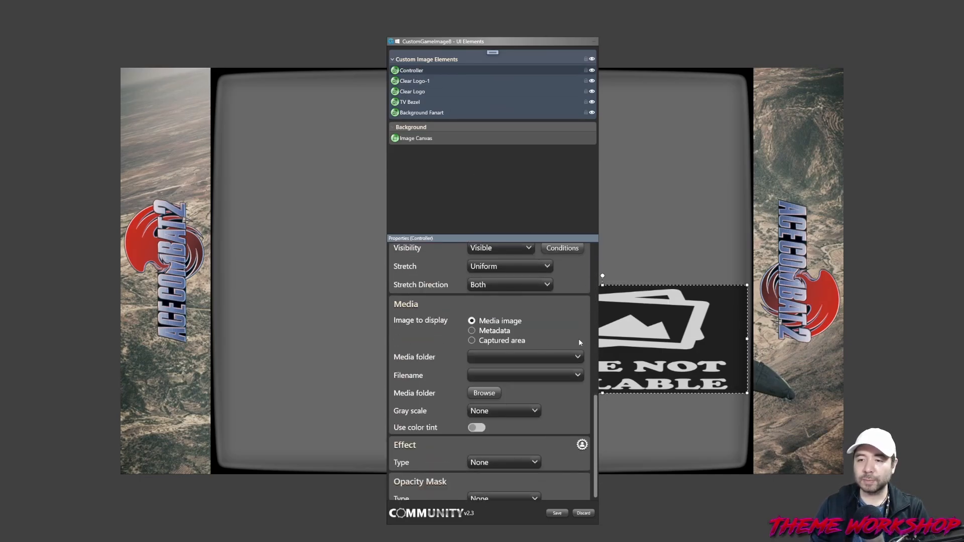
left_click(494, 331)
left_click(569, 356)
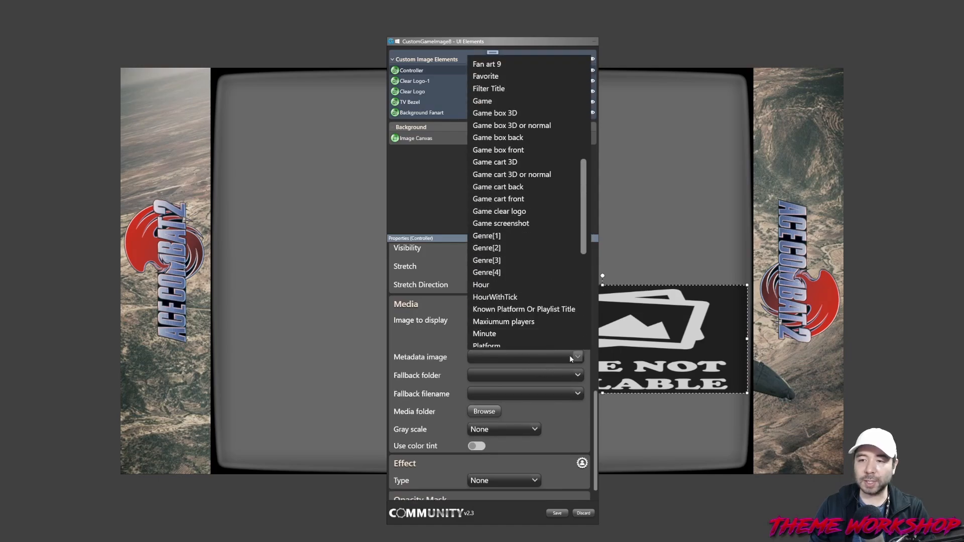
scroll(523, 271, "down", 4)
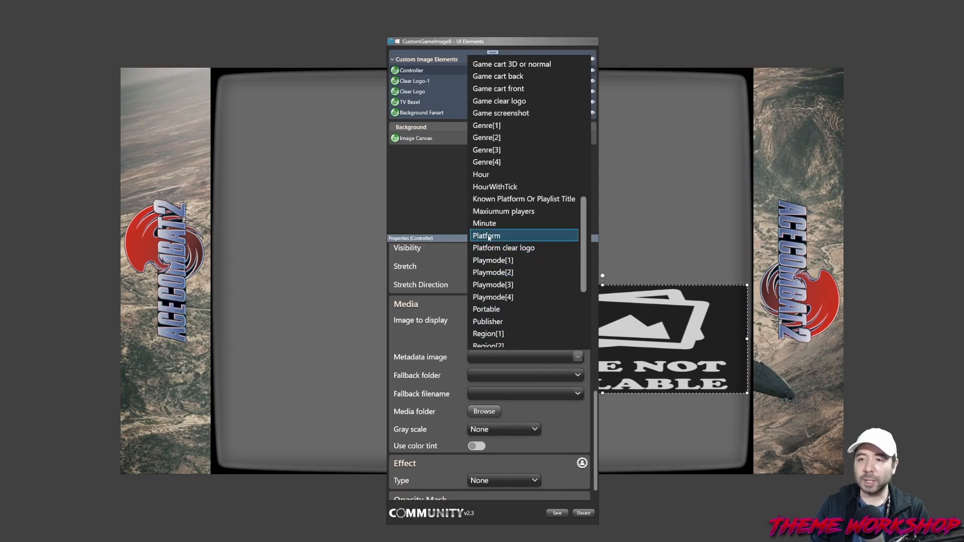
left_click(490, 236)
left_click(535, 355)
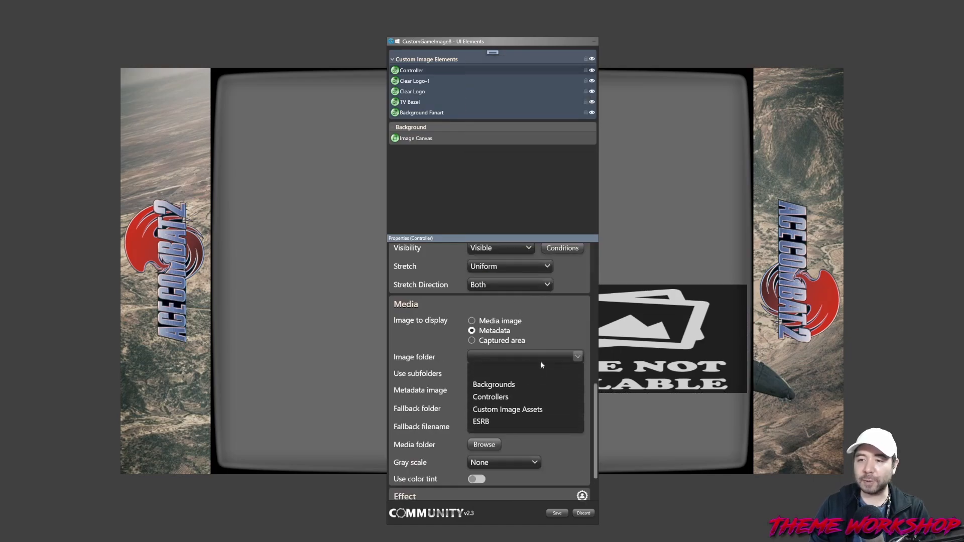
left_click(502, 402)
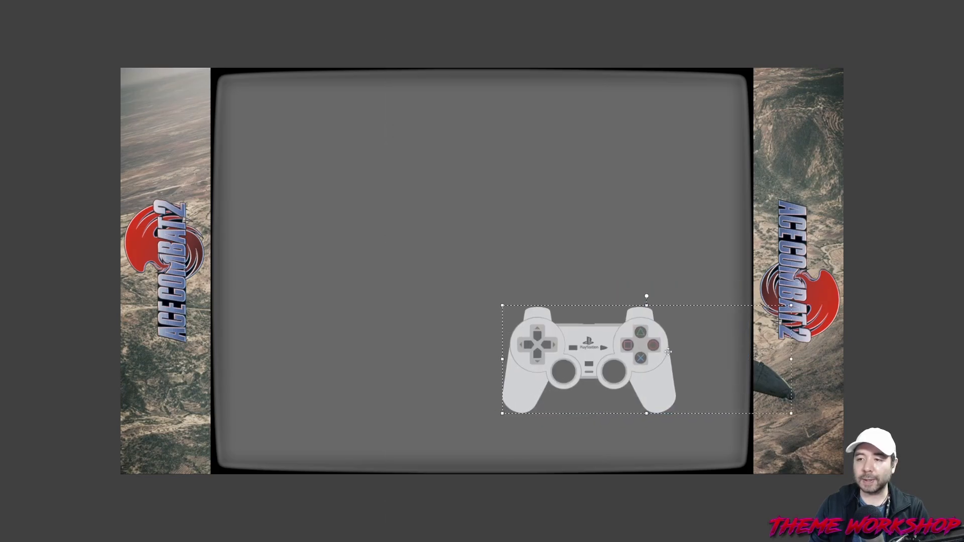
Center the Controller image horizontally and vertically within its box and shrink the box to fit the side strip
scroll(553, 342, "up", 5)
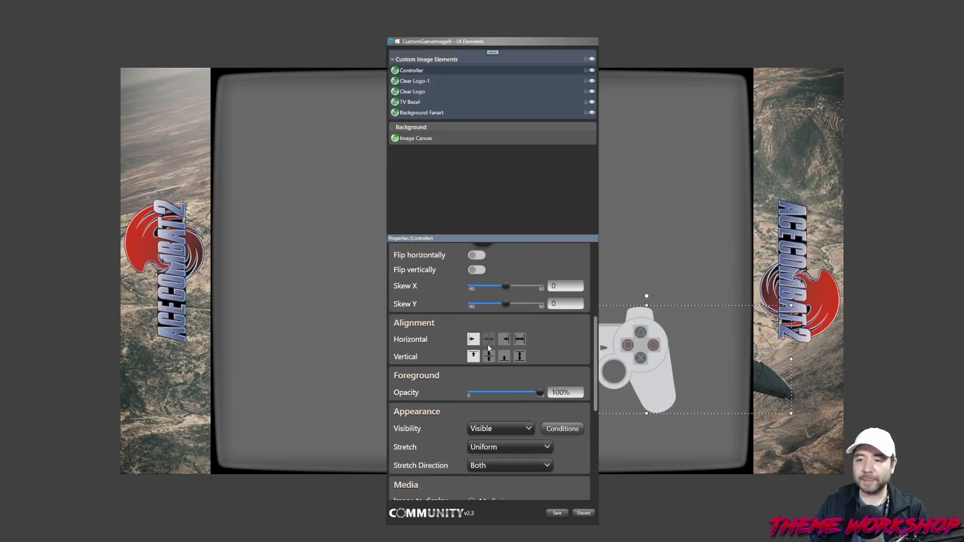
left_click(488, 339)
left_click(488, 356)
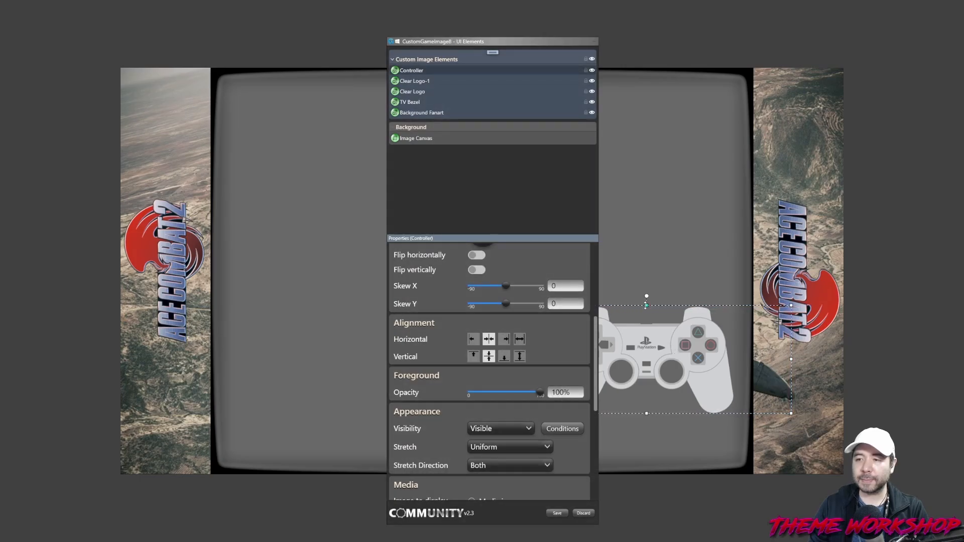
left_click_drag(647, 305, 647, 354)
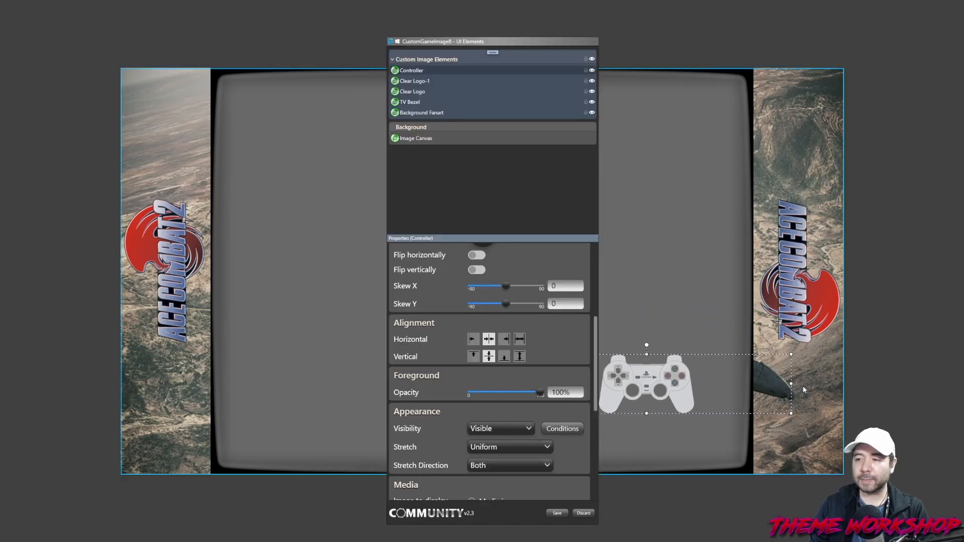
left_click_drag(792, 384, 602, 392)
Place the Controller at the bottom of the left fan art strip, adjust its height and set its vertical alignment to bottom
left_click_drag(475, 39, 707, 41)
left_click_drag(520, 372, 205, 441)
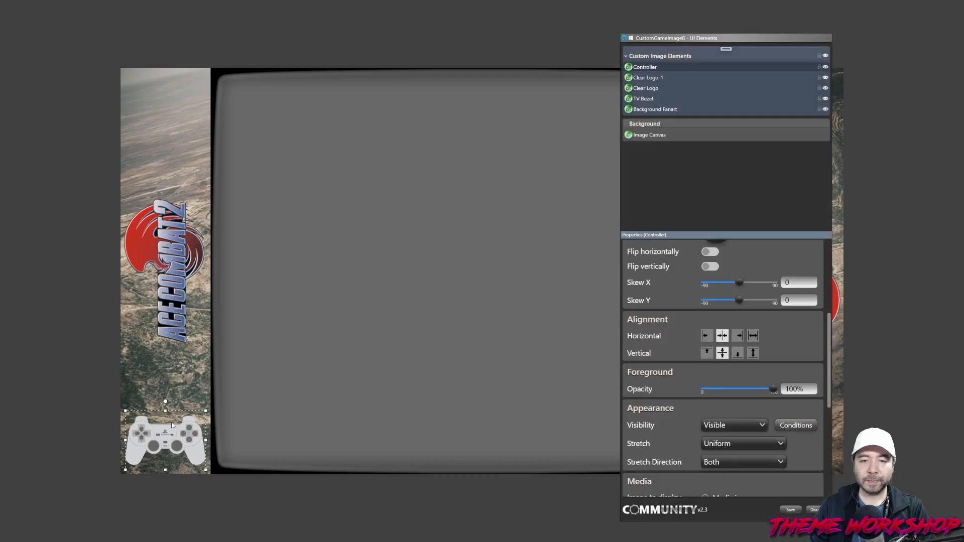
left_click_drag(166, 412, 165, 401)
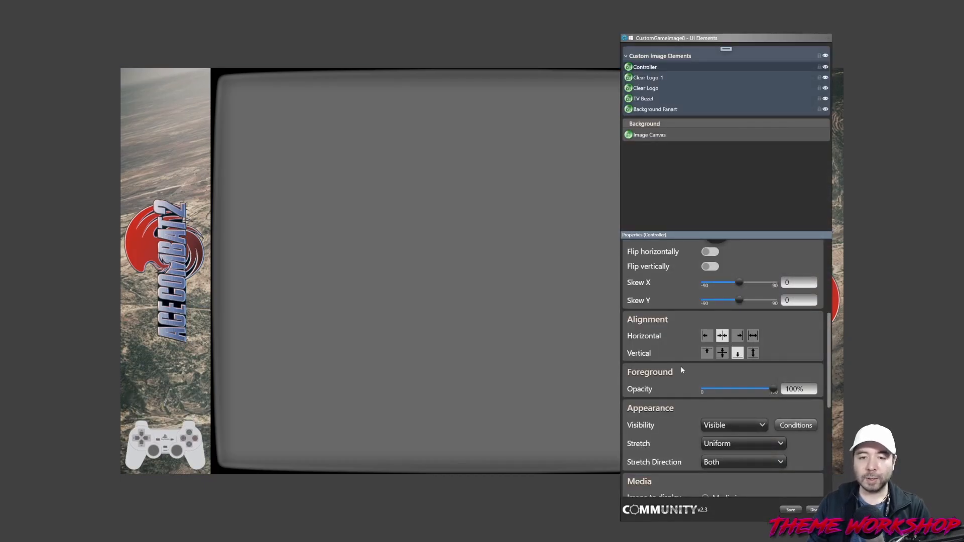
left_click(173, 441)
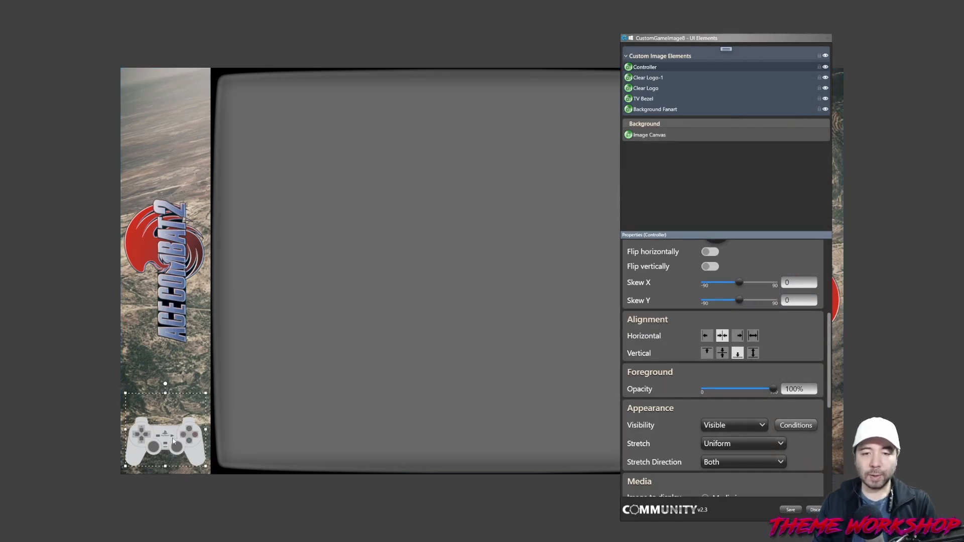
Add another image element to the custom game image and name it Box Front
left_click(726, 50)
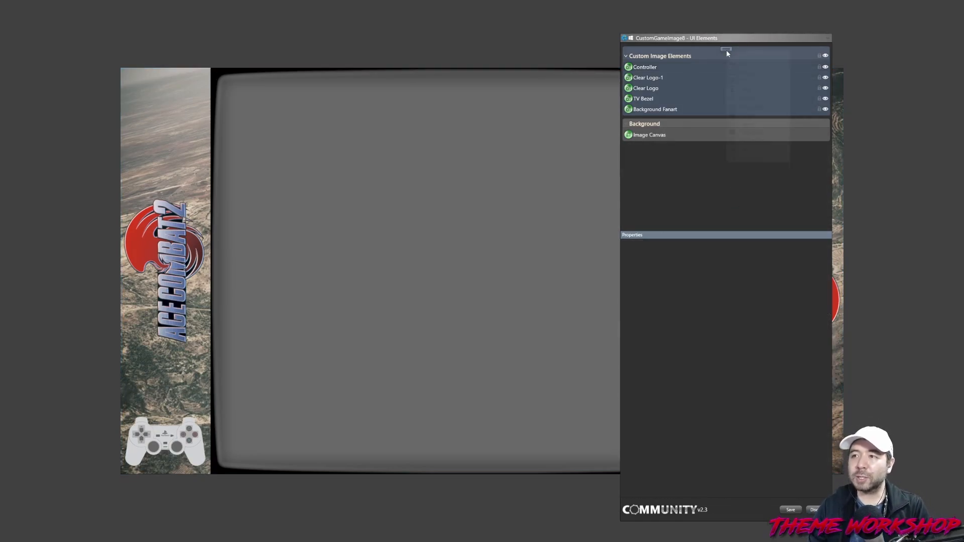
left_click(754, 124)
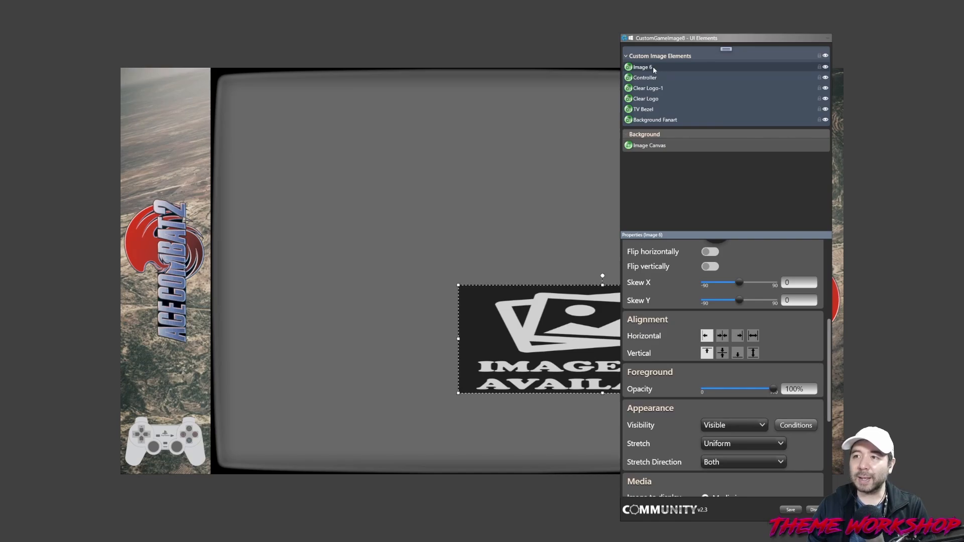
type("Bo")
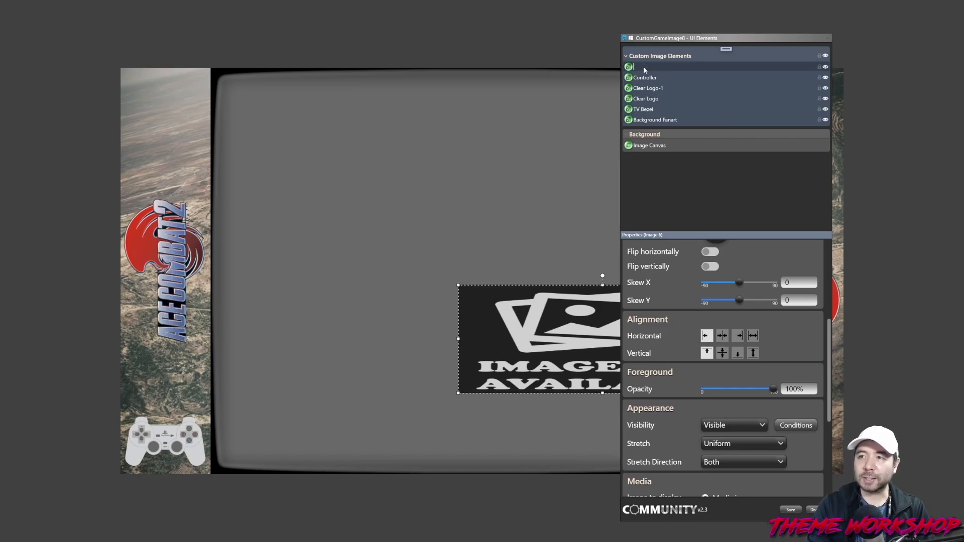
type("x Front")
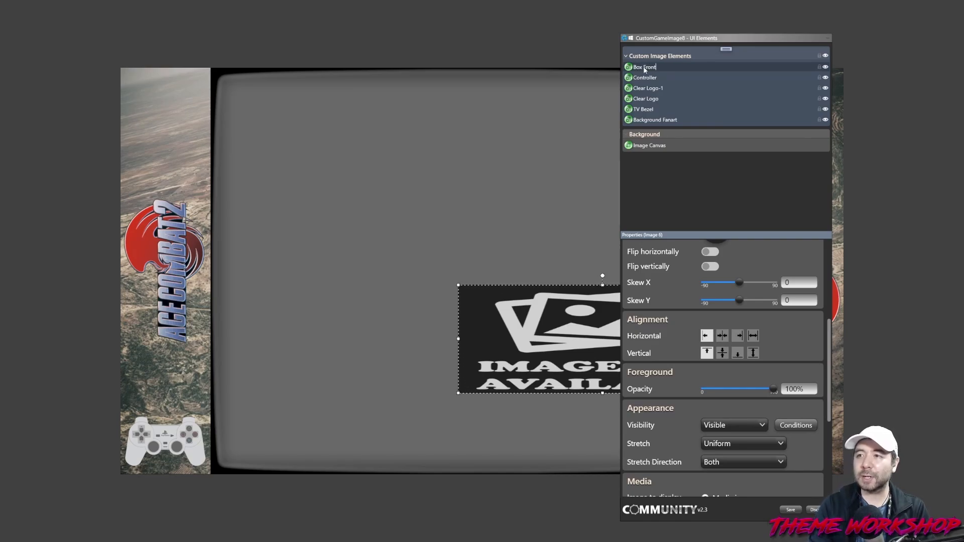
key("Return")
Make the Box Front element display the Game box front metadata image
scroll(821, 360, "up", 3)
scroll(820, 362, "down", 8)
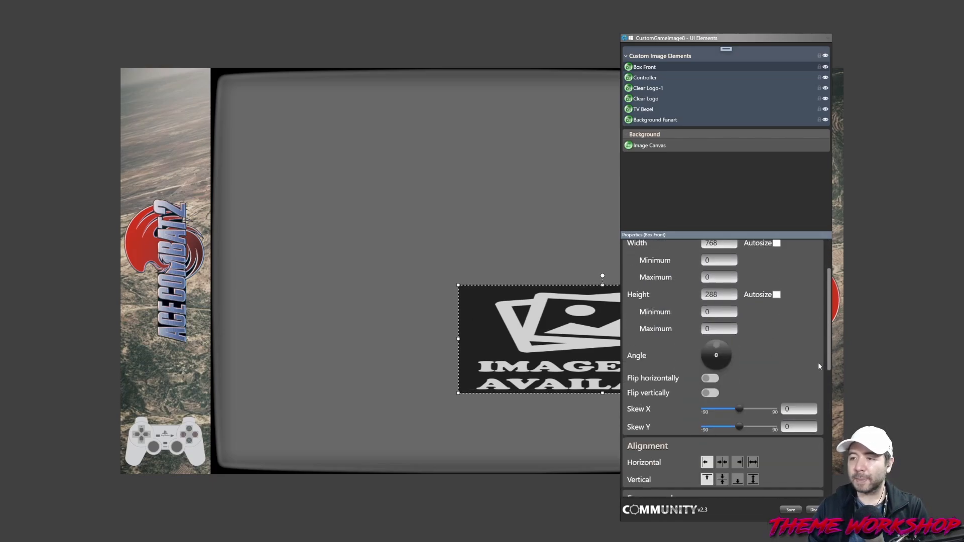
left_click(706, 363)
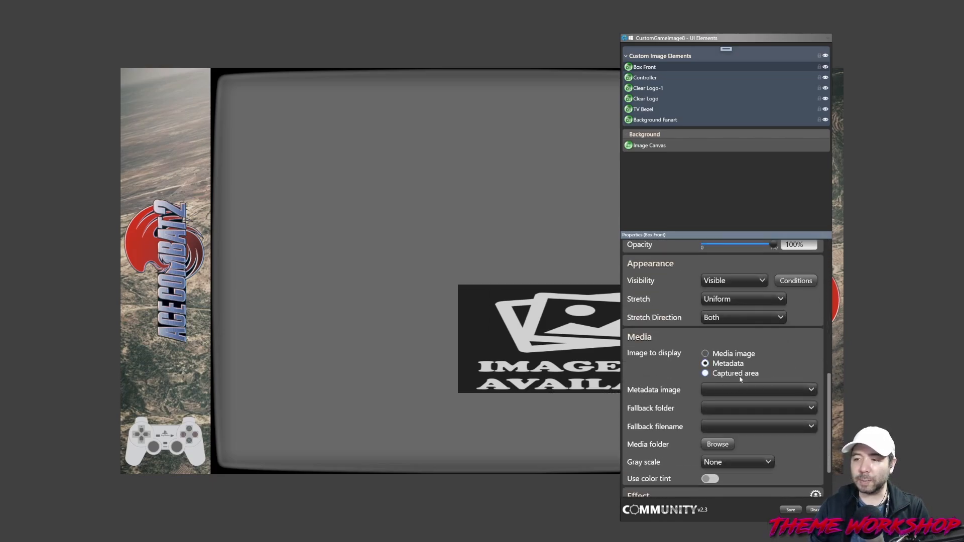
left_click(775, 393)
scroll(758, 281, "up", 4)
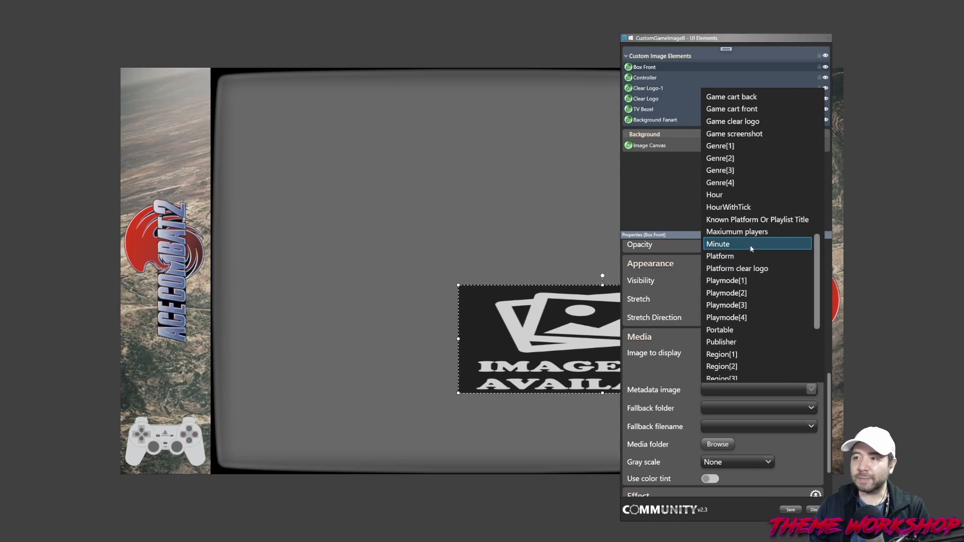
scroll(751, 248, "up", 1)
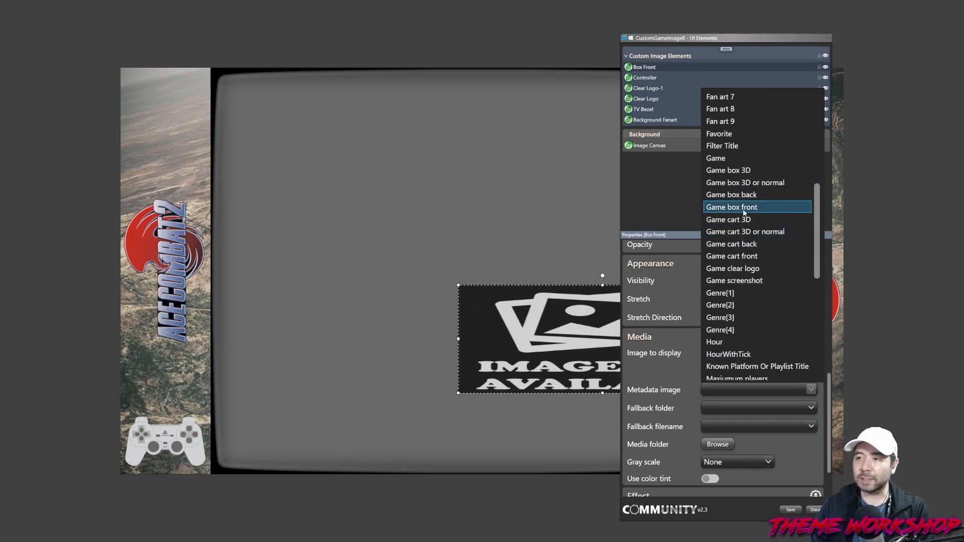
left_click(753, 208)
Place the Box Front at the top of the left fan art strip, center it horizontally and resize its box to about 215 by 309
left_click_drag(532, 349, 196, 135)
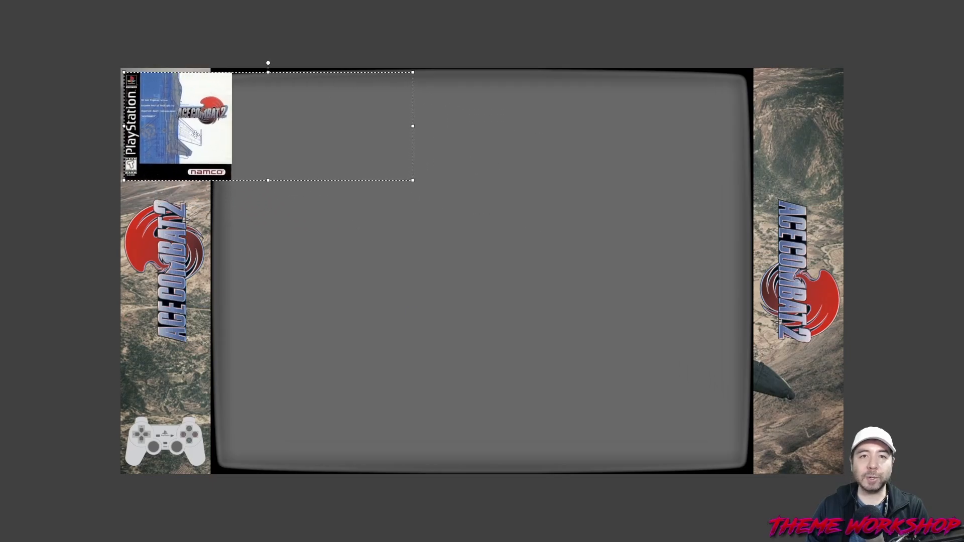
left_click_drag(412, 180, 343, 193)
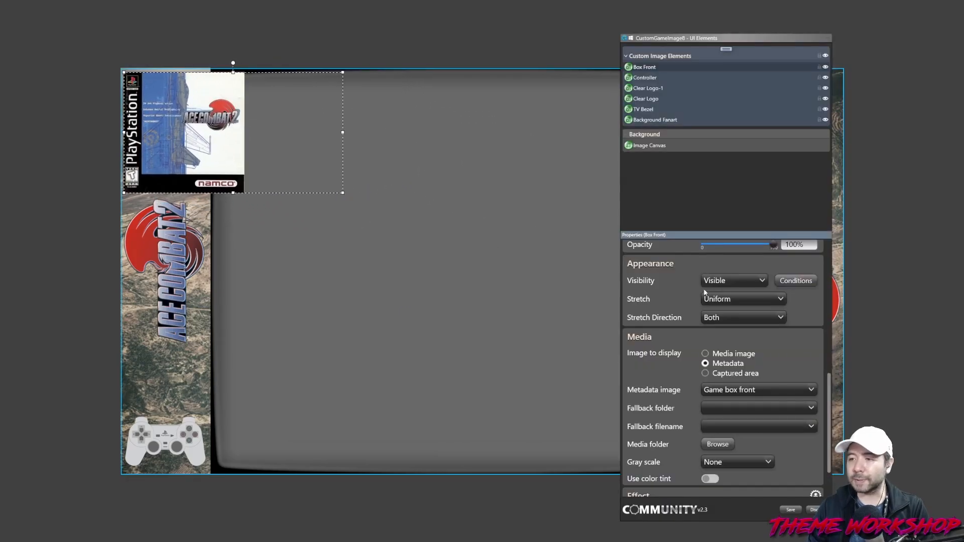
scroll(824, 344, "up", 5)
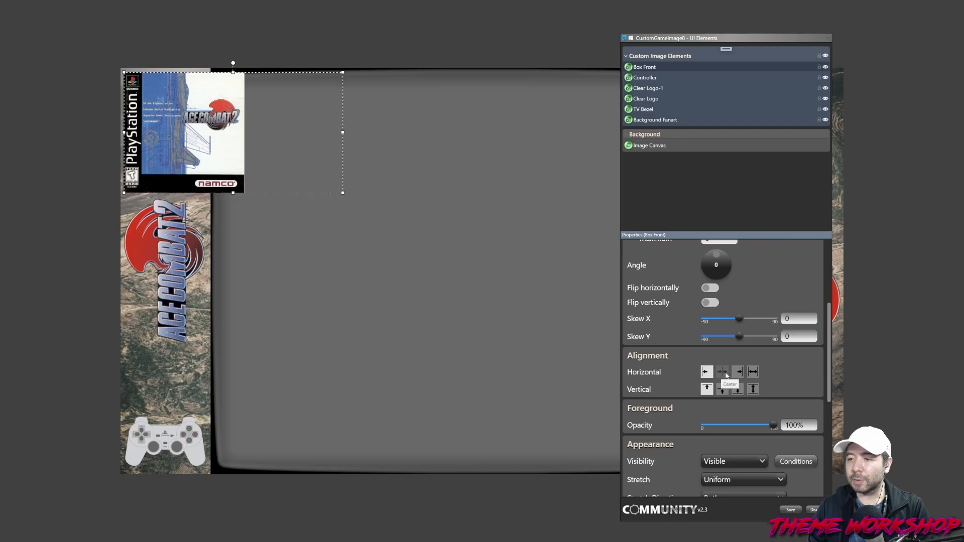
left_click(724, 374)
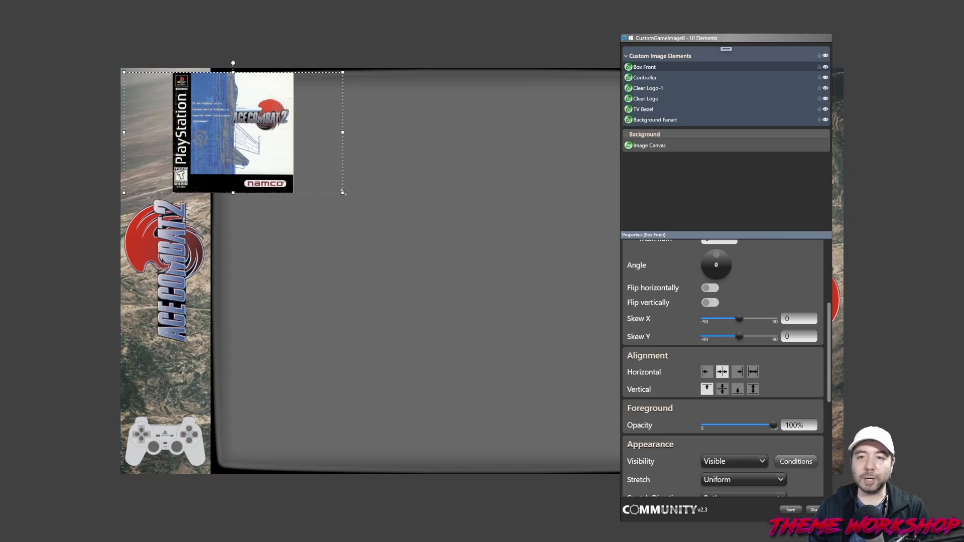
left_click_drag(343, 193, 202, 198)
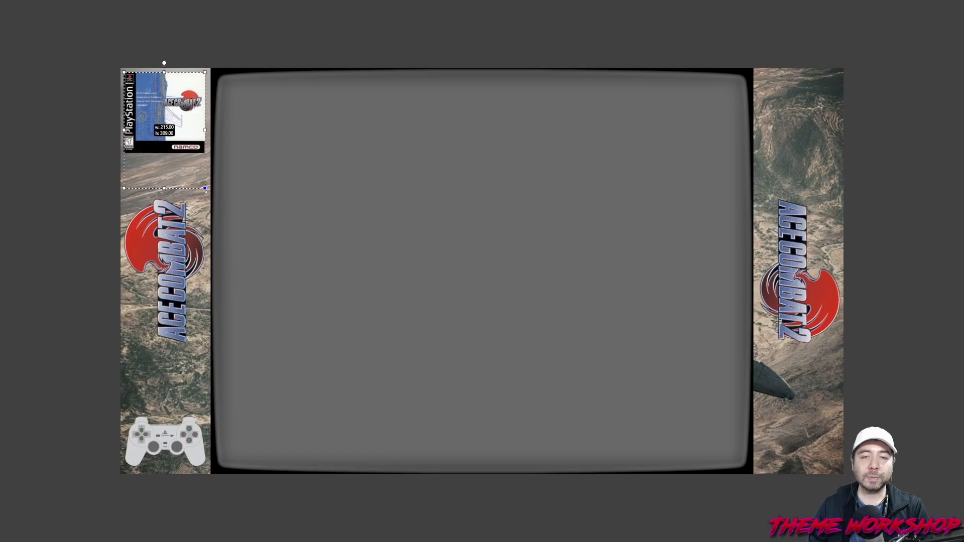
left_click_drag(205, 190, 206, 190)
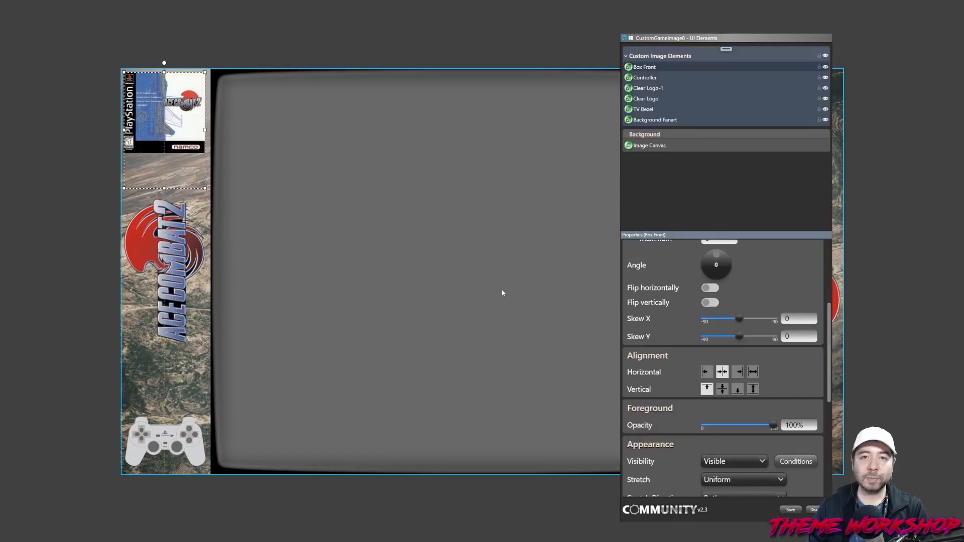
Add a Release Date element to the custom game image and format its text as No Continue, size 75, showing yyyy only
left_click_drag(666, 40, 504, 40)
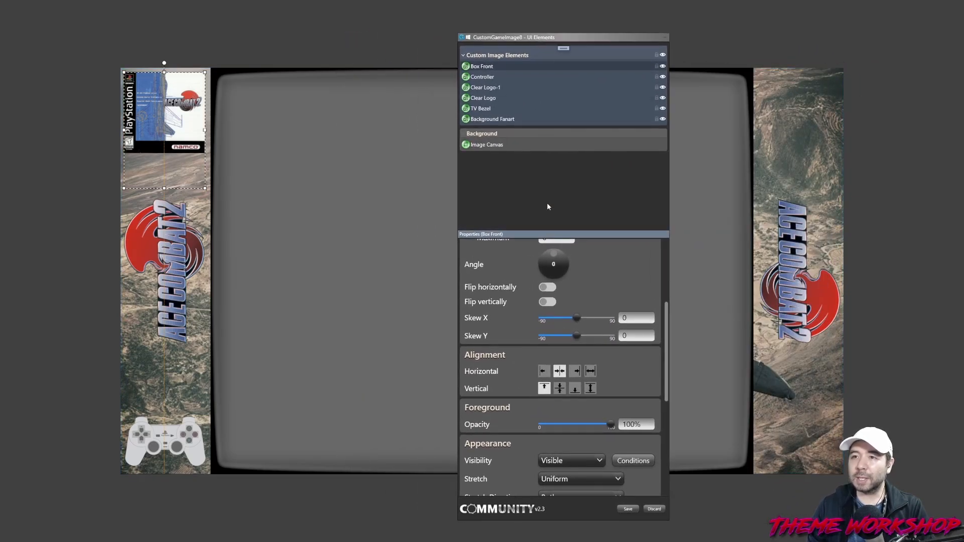
left_click(563, 48)
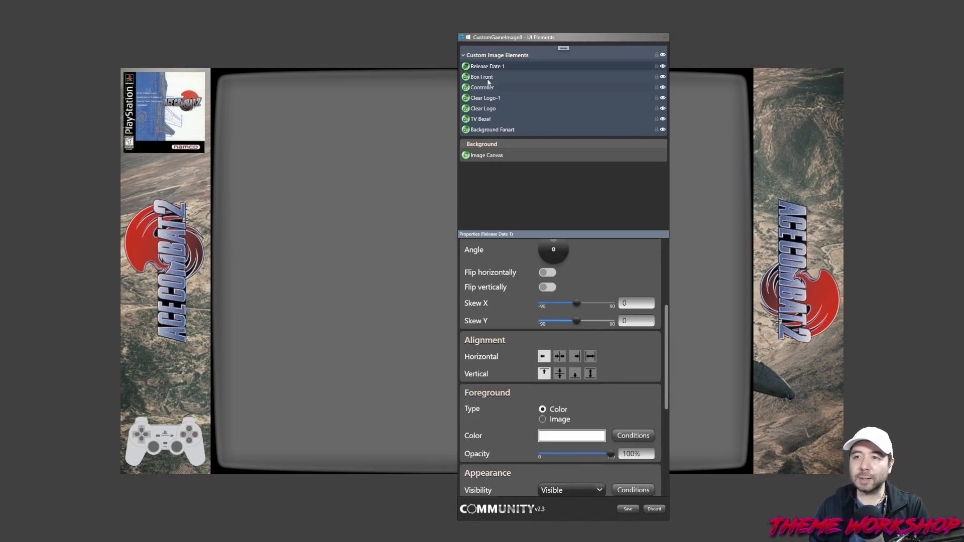
scroll(647, 342, "down", 5)
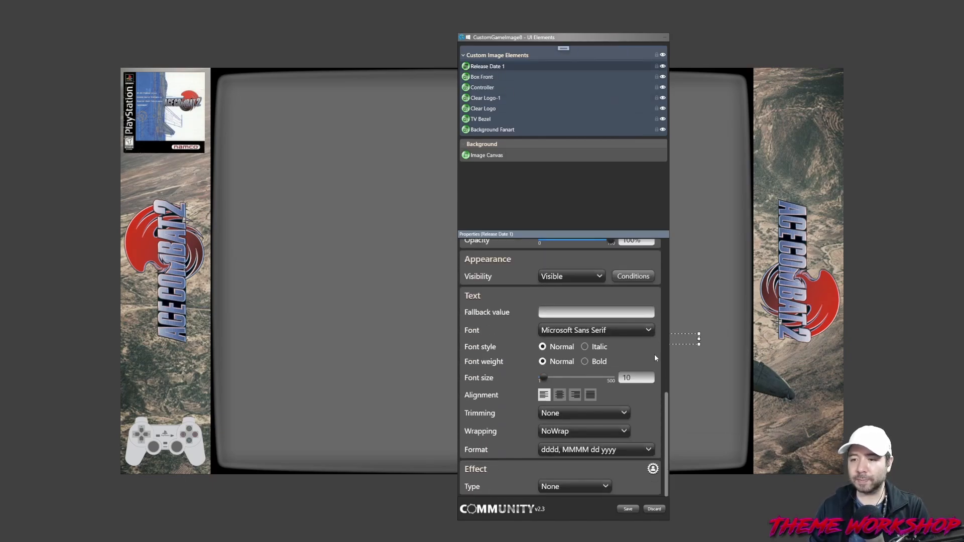
left_click(596, 330)
scroll(601, 235, "down", 5)
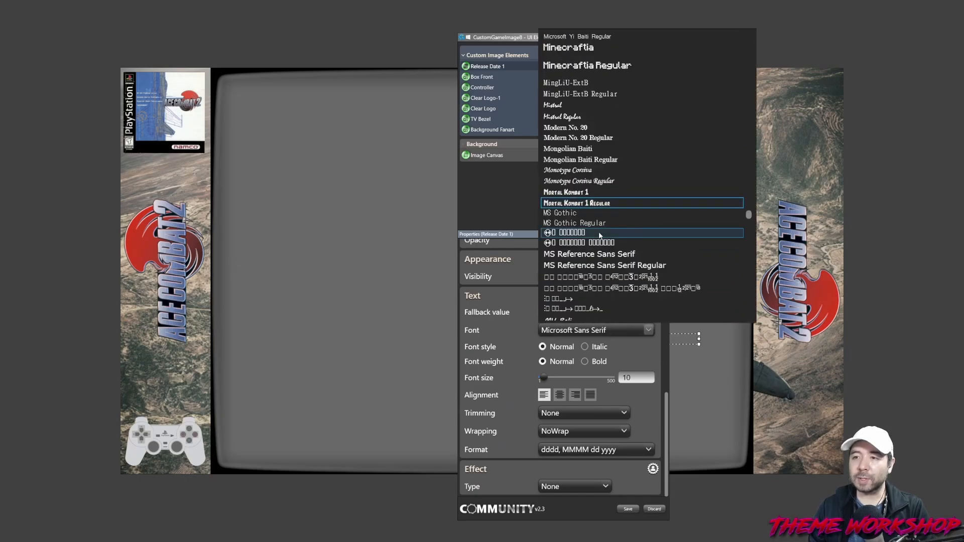
scroll(599, 235, "down", 6)
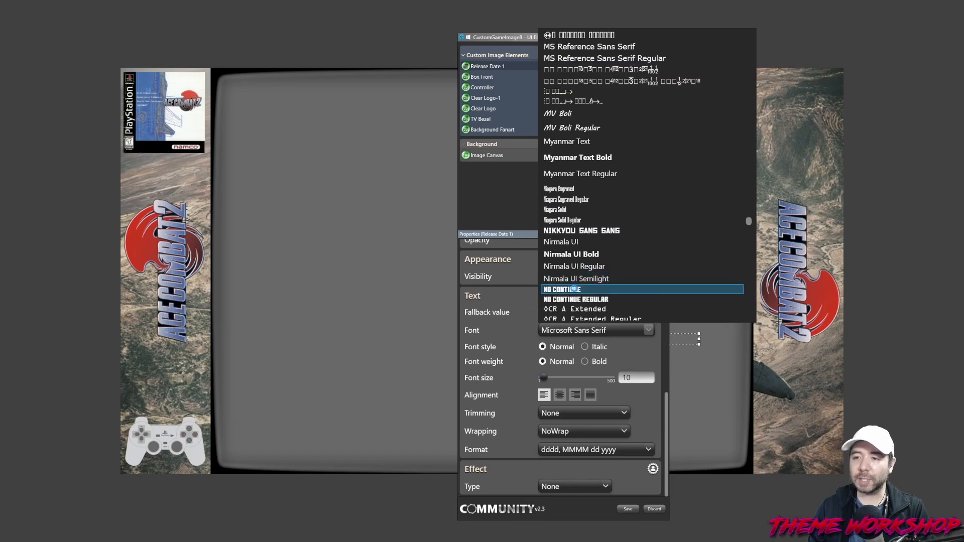
left_click(574, 289)
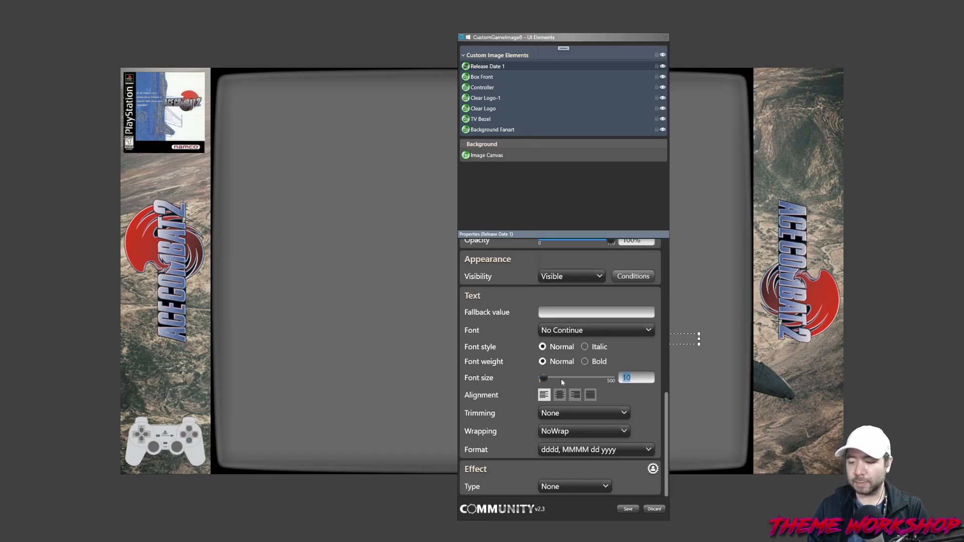
left_click(609, 451)
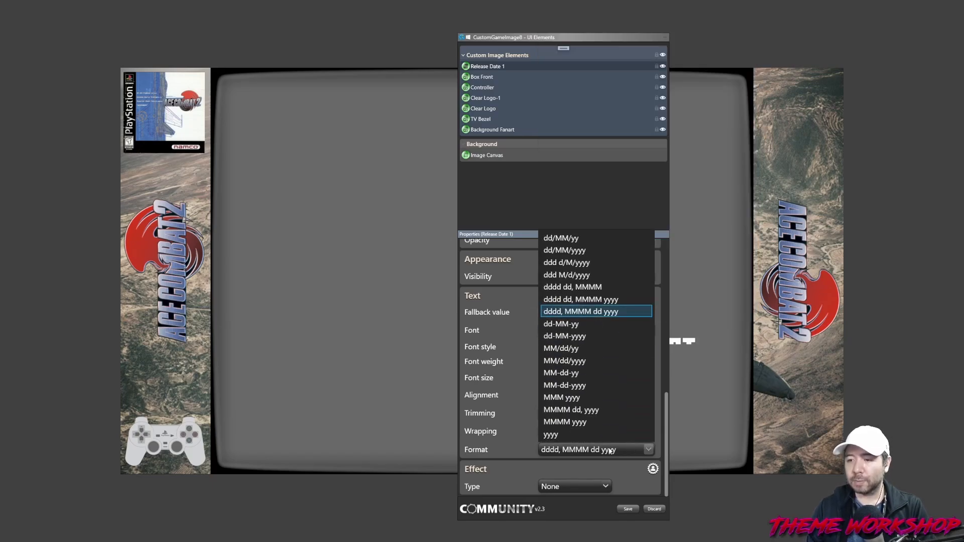
left_click(590, 436)
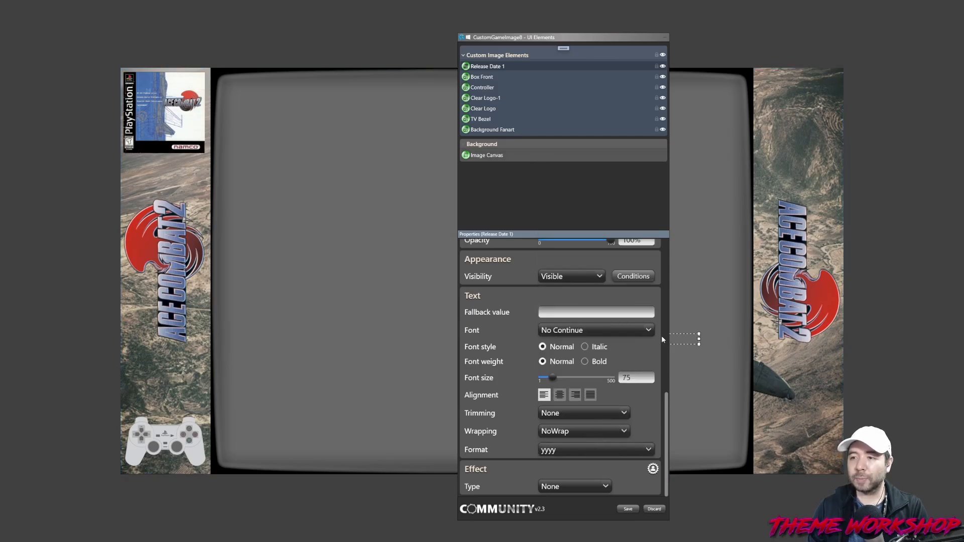
Autosize the release date's width and height and place it centered at the top of the right fan art strip
scroll(652, 328, "up", 4)
scroll(606, 301, "up", 3)
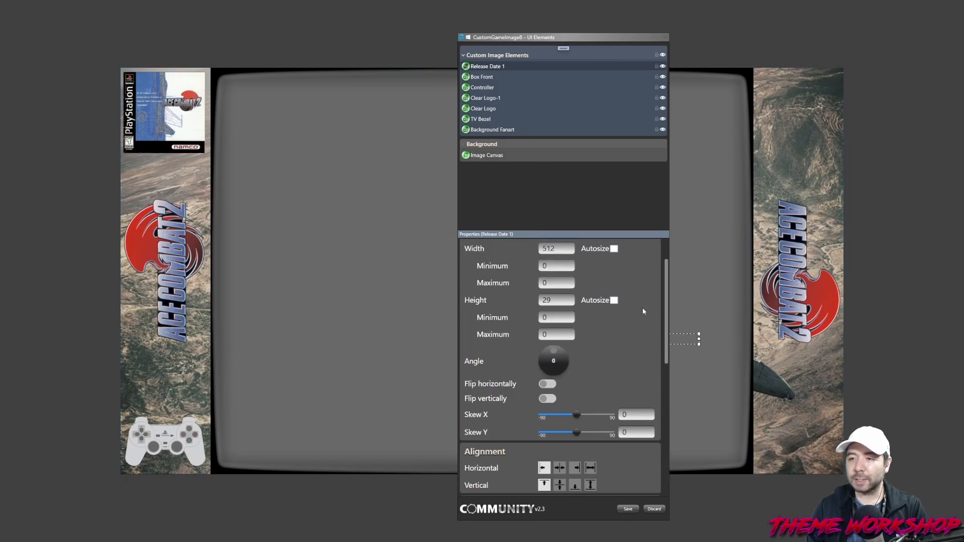
left_click(614, 285)
left_click(614, 337)
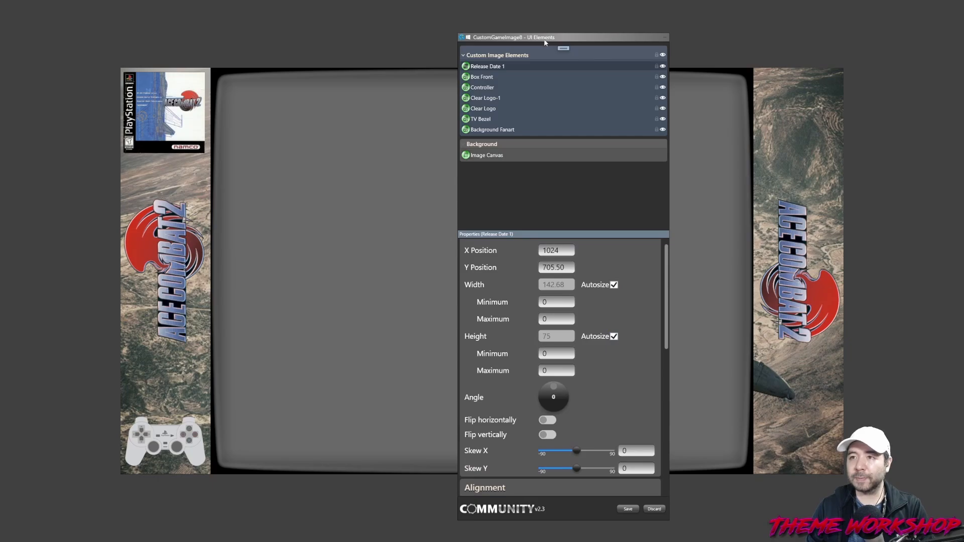
left_click_drag(545, 43, 349, 45)
left_click_drag(529, 344, 797, 90)
Give the release date a black drop shadow with 44.18% opacity, direction 304 and depth 7.18
scroll(457, 393, "down", 10)
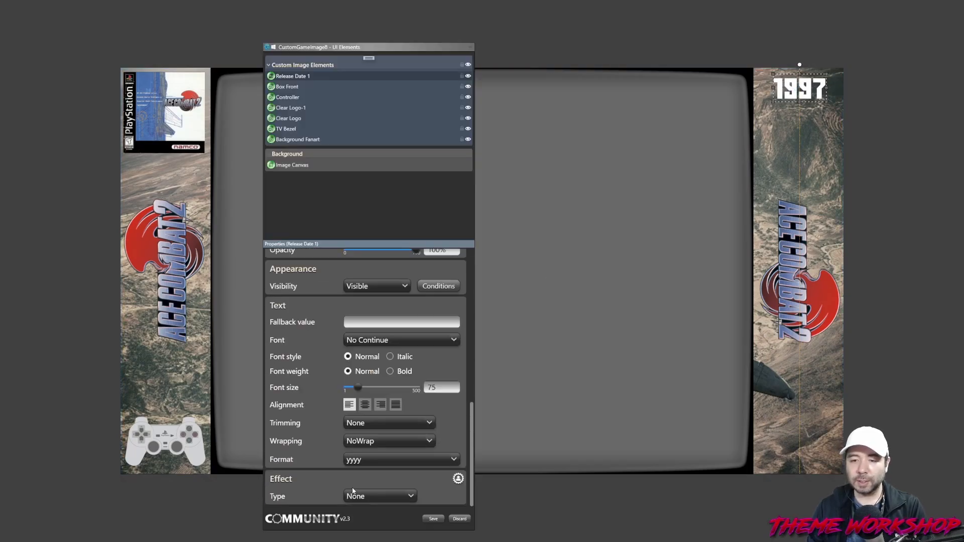
left_click(380, 496)
left_click(363, 481)
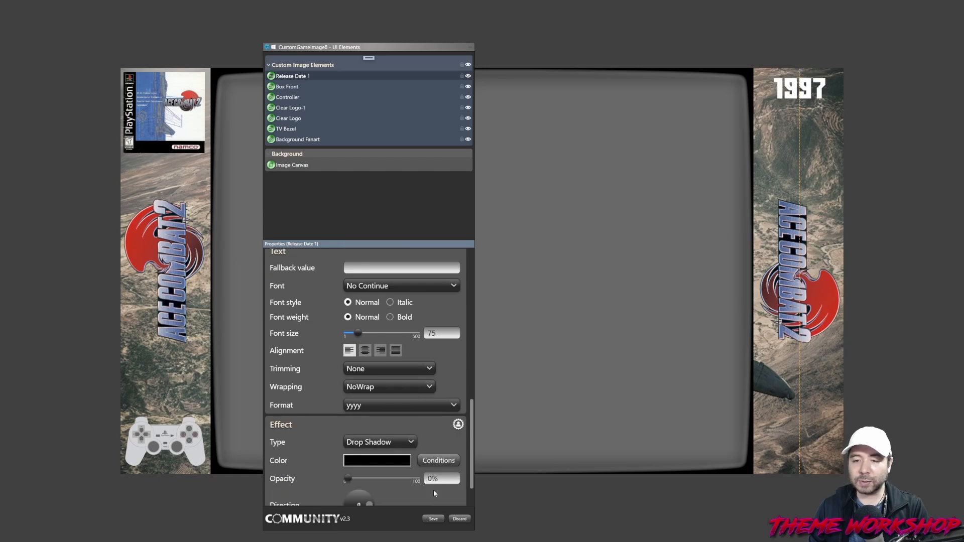
scroll(433, 490, "down", 2)
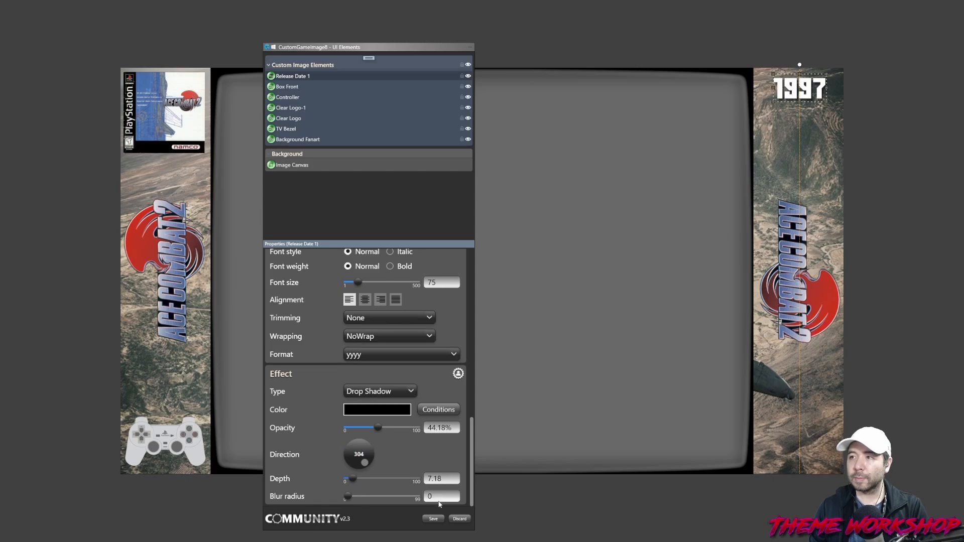
left_click_drag(472, 441, 477, 360)
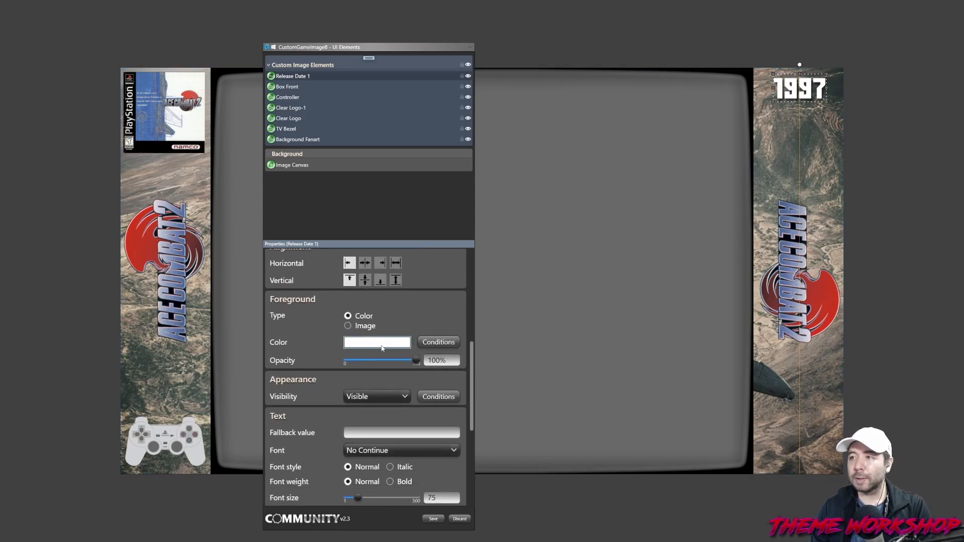
left_click(607, 248)
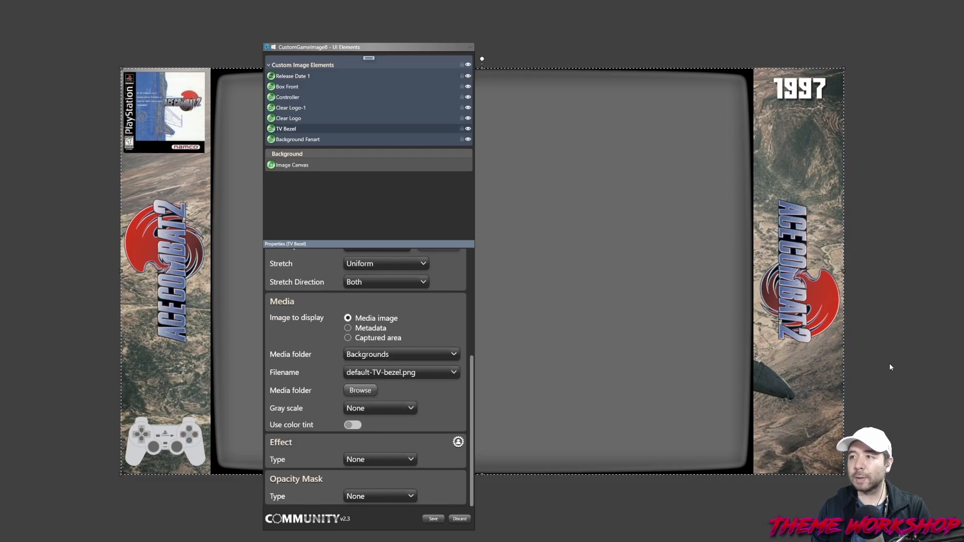
Add another image element to the custom game image and name it ESRB Rating
left_click(366, 62)
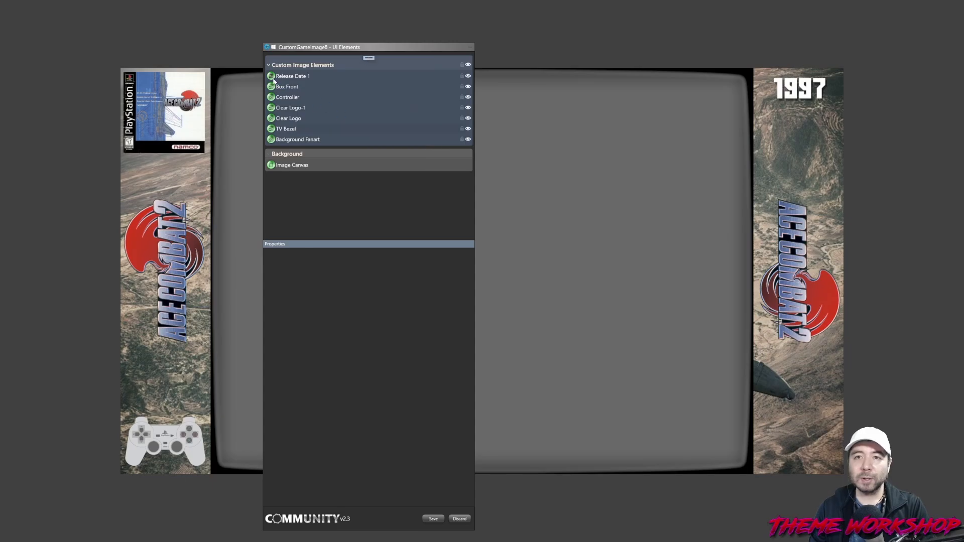
key("BackSpace")
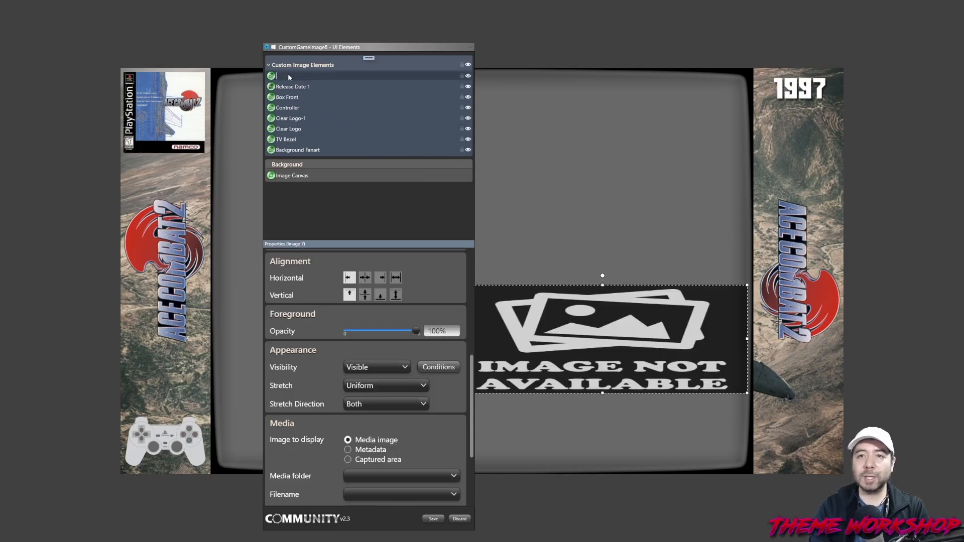
type("ESRB Rating")
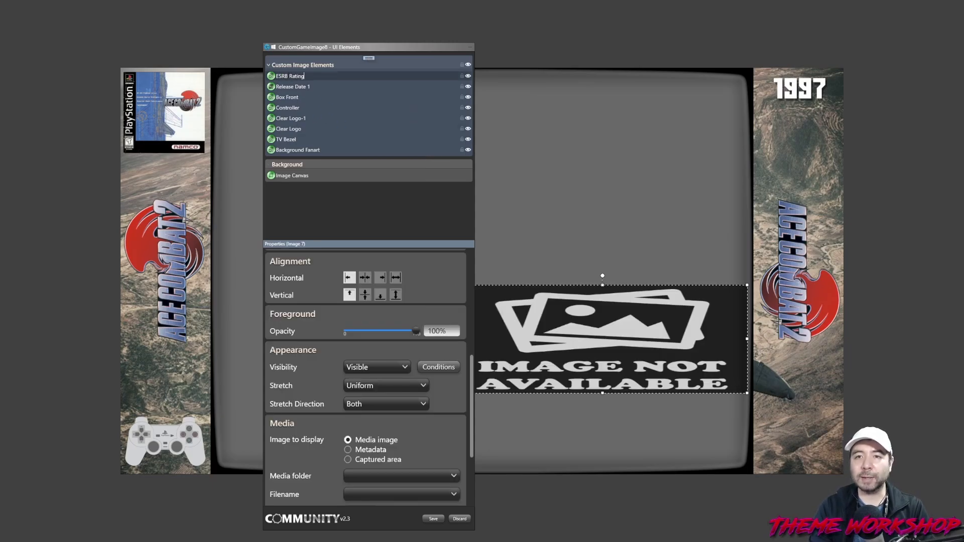
key("Return")
Make the ESRB Rating element display the ESRB metadata image, using the ESRB image folder
scroll(388, 345, "down", 3)
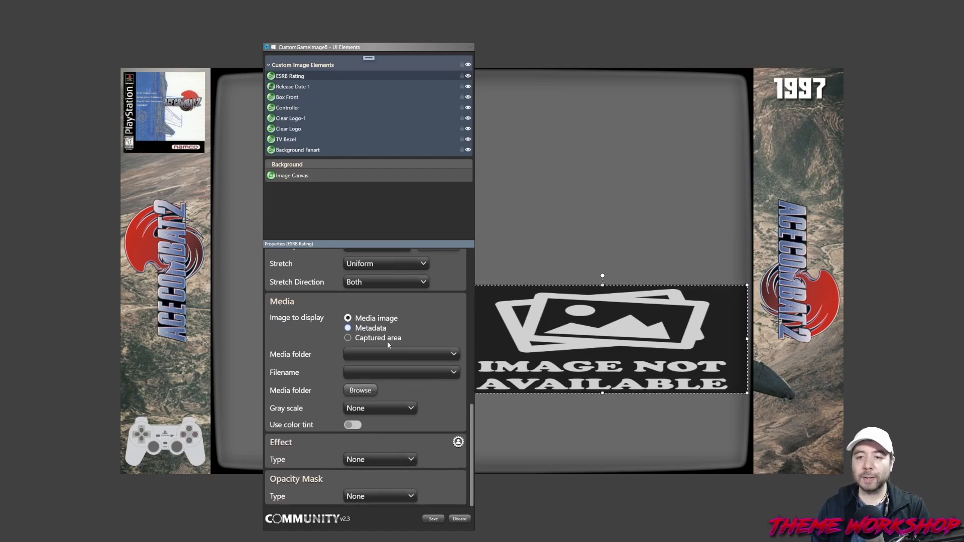
left_click(370, 328)
left_click(453, 354)
scroll(415, 221, "down", 1)
scroll(410, 203, "up", 5)
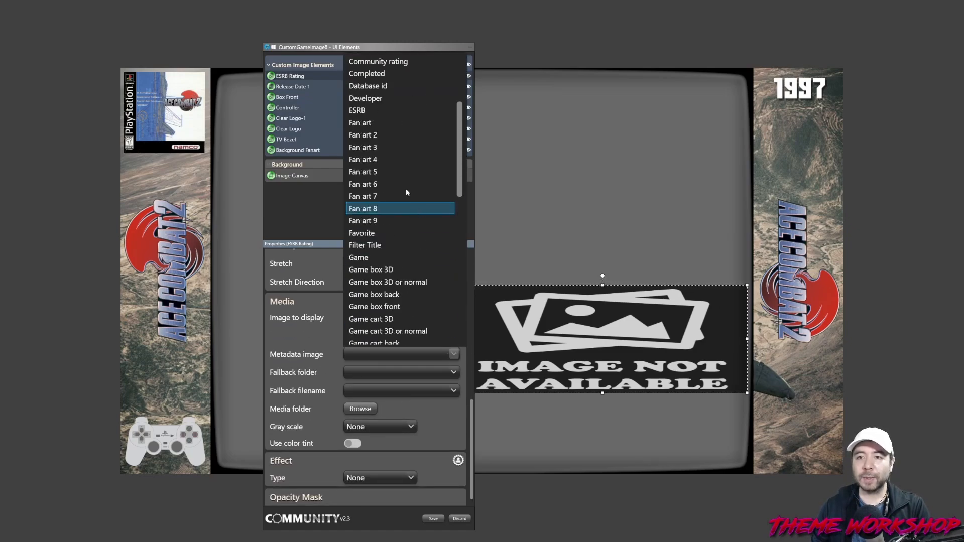
left_click(357, 111)
left_click(363, 354)
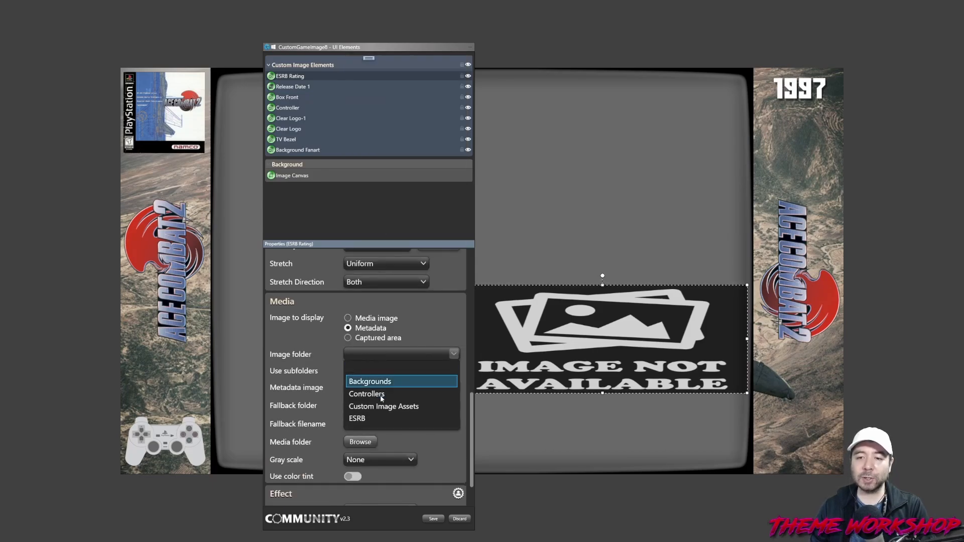
left_click(366, 420)
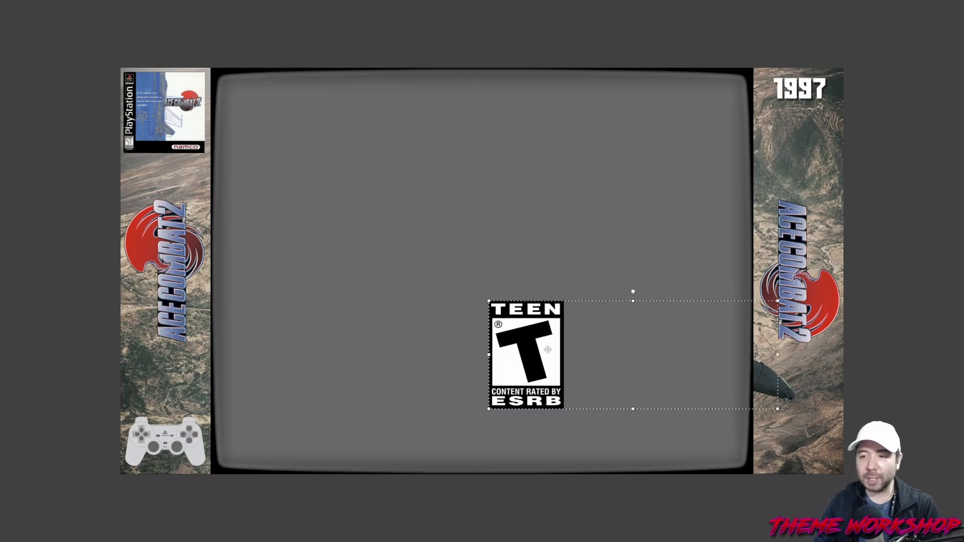
Shrink the ESRB Rating box to fit closely around the rating image near the lower part of the right fan art strip
left_click_drag(547, 350, 554, 353)
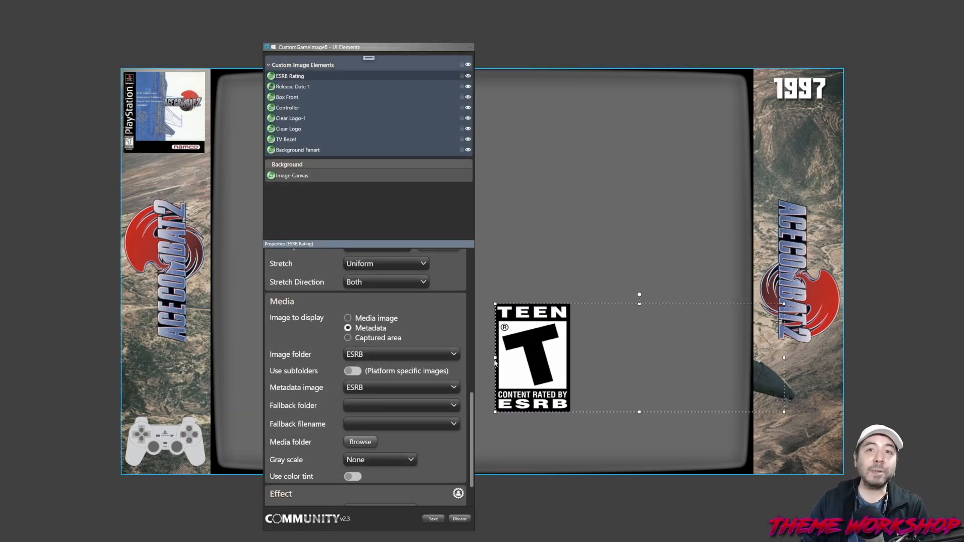
left_click_drag(496, 358, 721, 381)
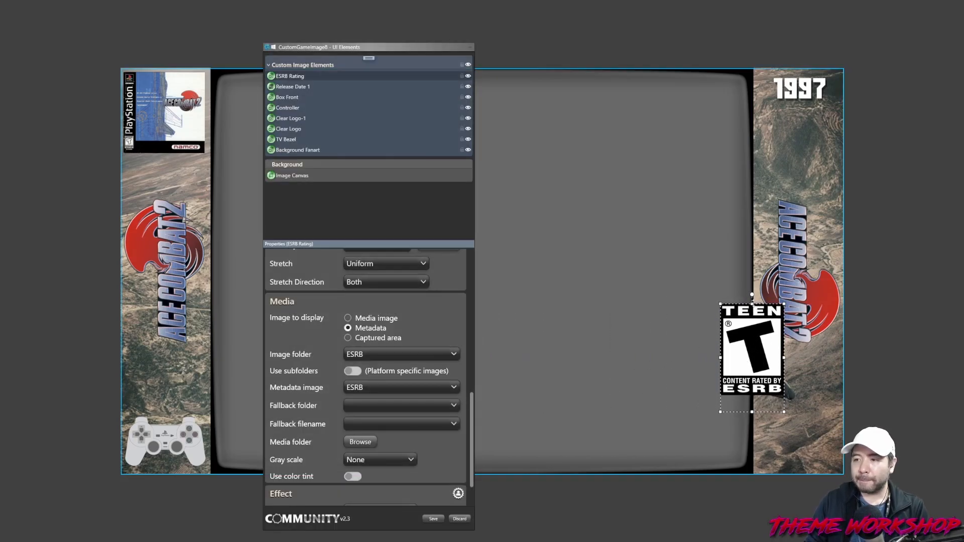
left_click_drag(752, 304, 752, 337)
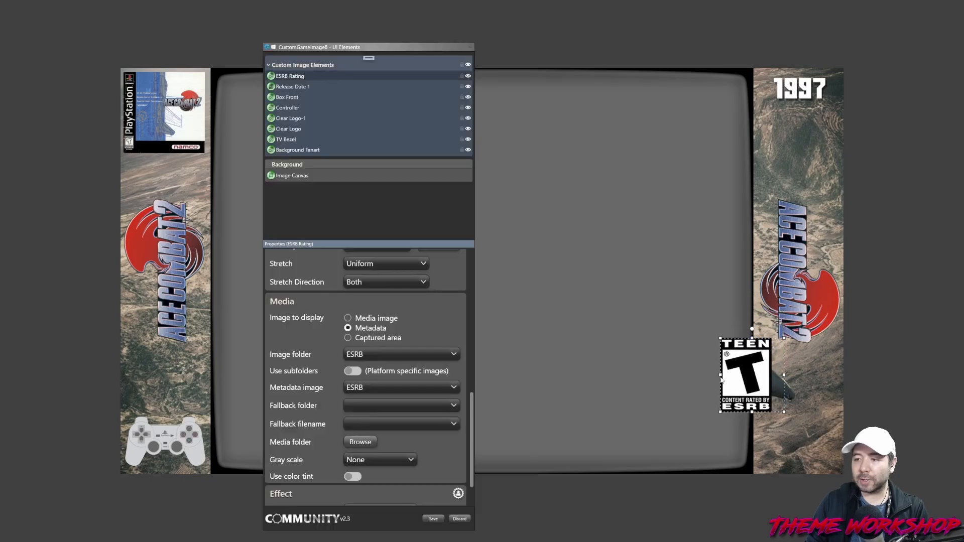
left_click_drag(721, 372, 733, 375)
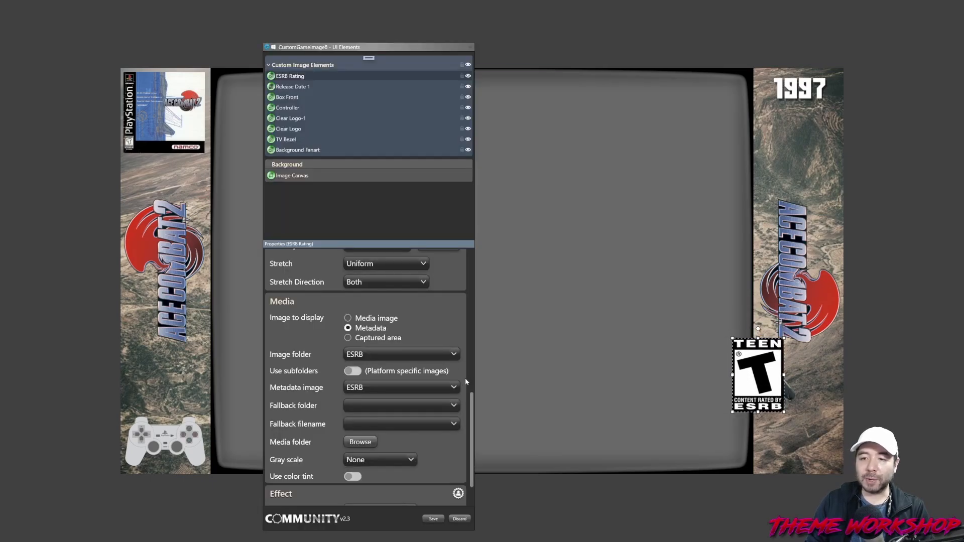
Open the project's media folder from the ESRB Rating element and arrange the windows so the folder contents are unobstructed
scroll(465, 380, "down", 2)
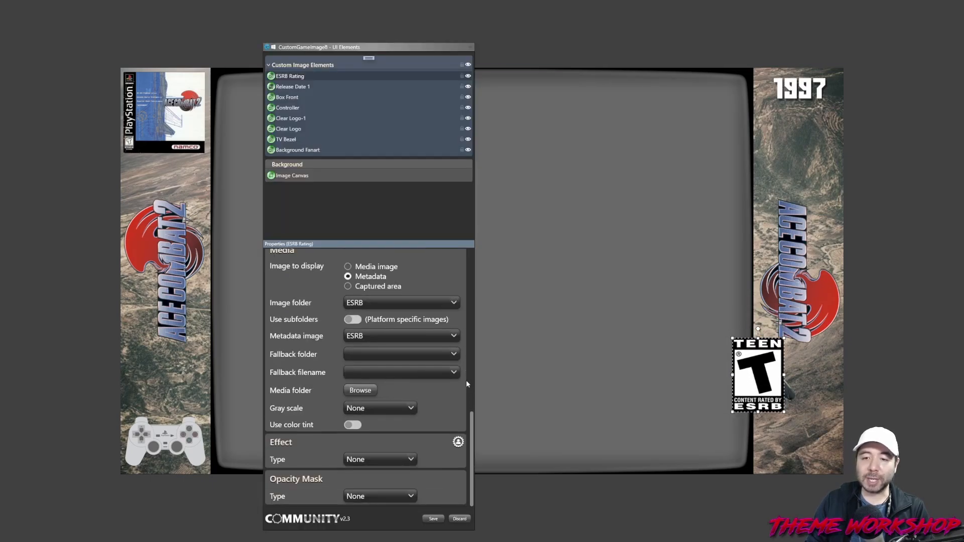
left_click(356, 392)
left_click_drag(538, 105, 676, 122)
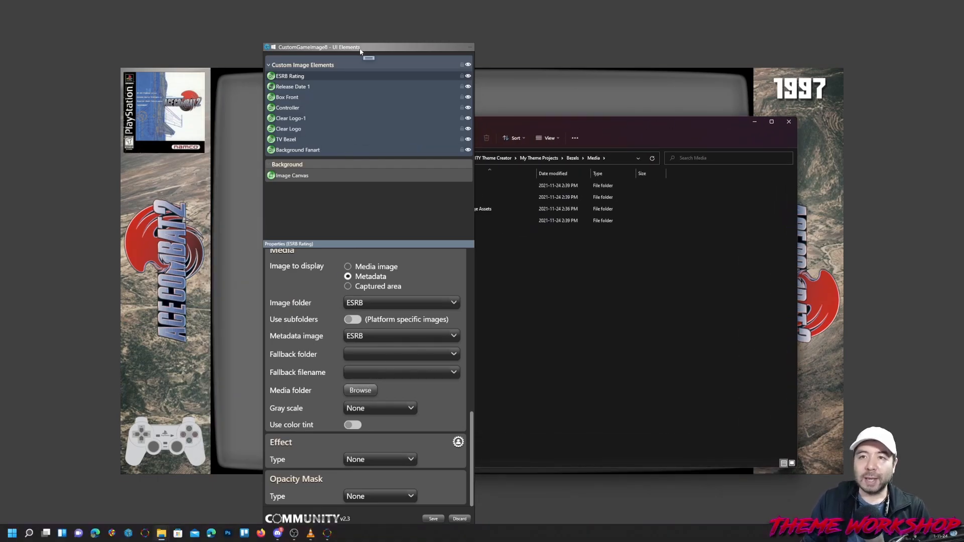
left_click_drag(361, 51, 133, 38)
key("super+Tab")
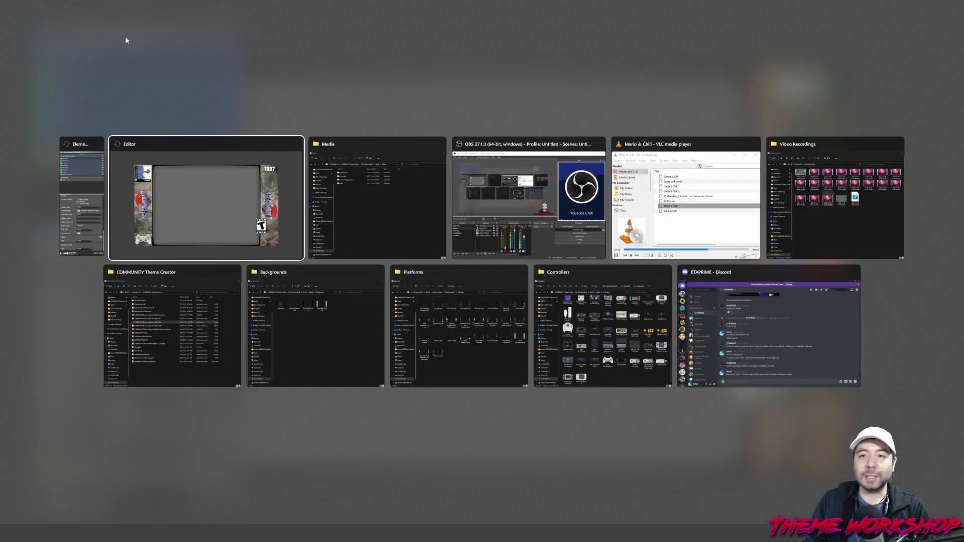
key("Right")
key("Return")
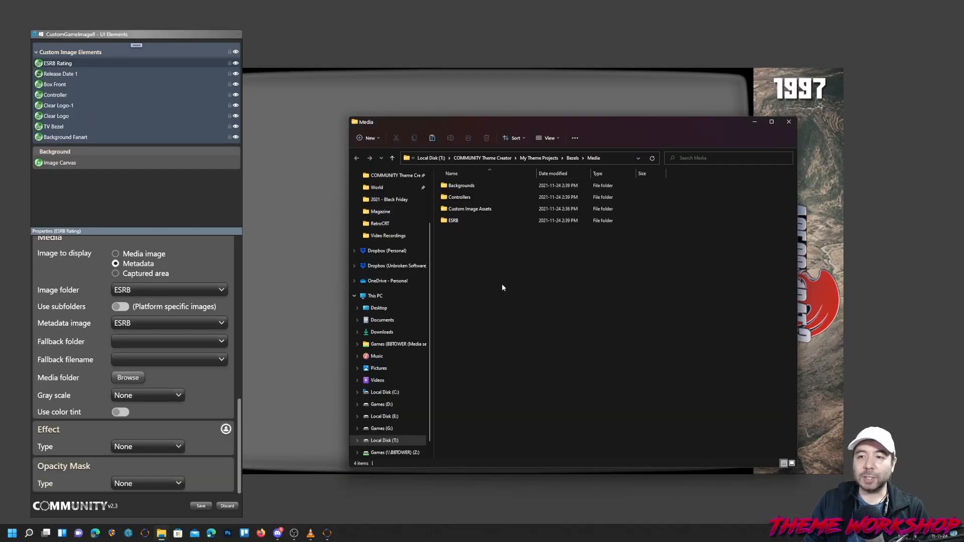
Examine the rating image files and their names in the ESRB media folder
double_click(455, 222)
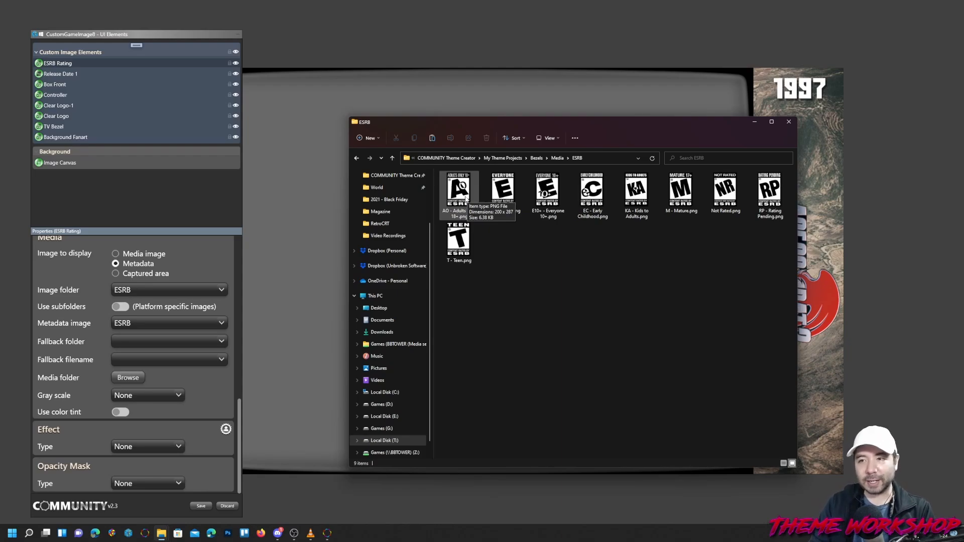
key("Right")
key("Right")
key("Right")
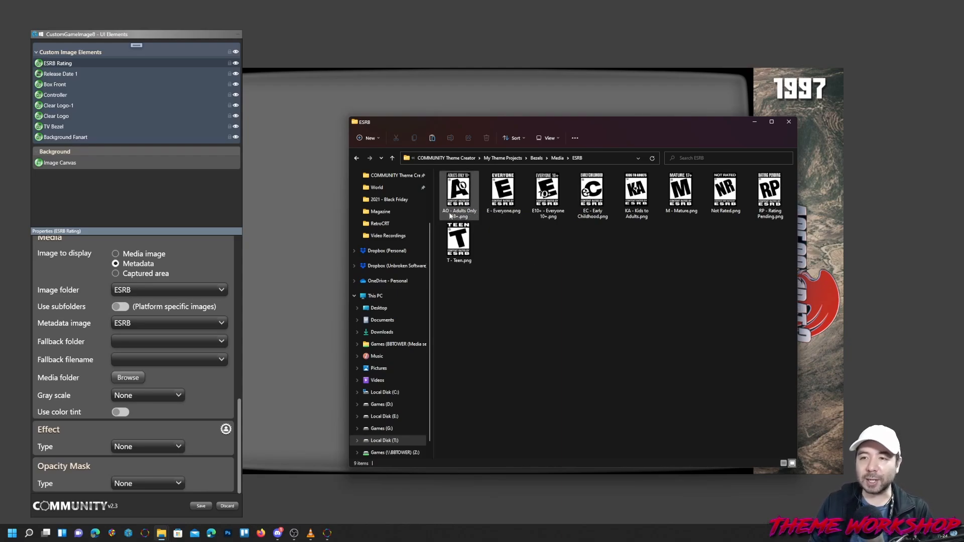
key("Right")
key("Right")
key("Right")
key("Right")
key("Right")
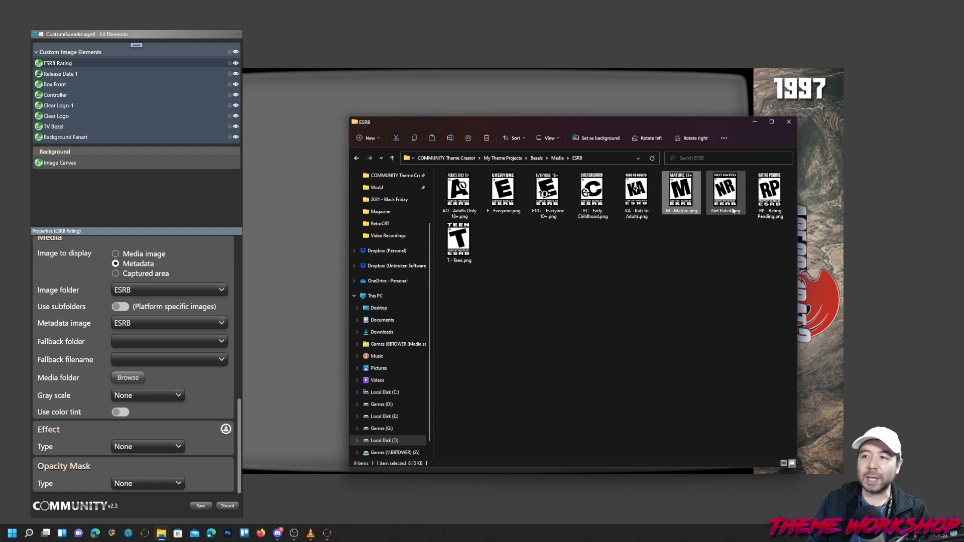
key("Right")
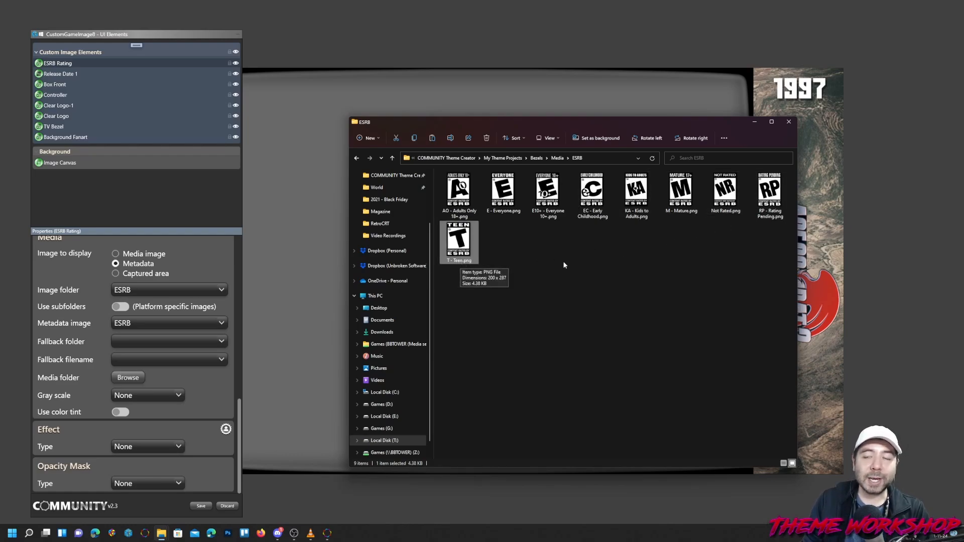
left_click(643, 271)
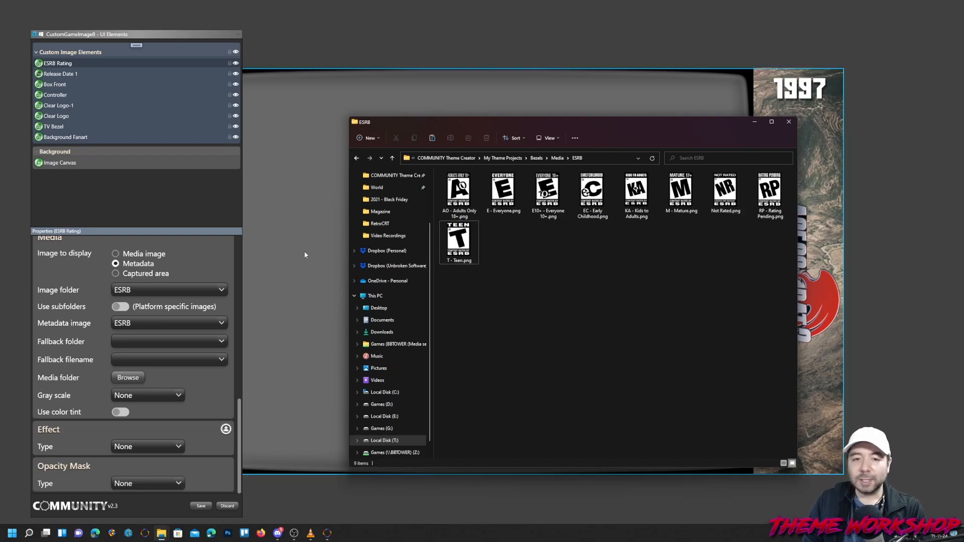
Set the ESRB Rating element's fallback folder to ESRB and its fallback filename to Not Rated.png
left_click(178, 81)
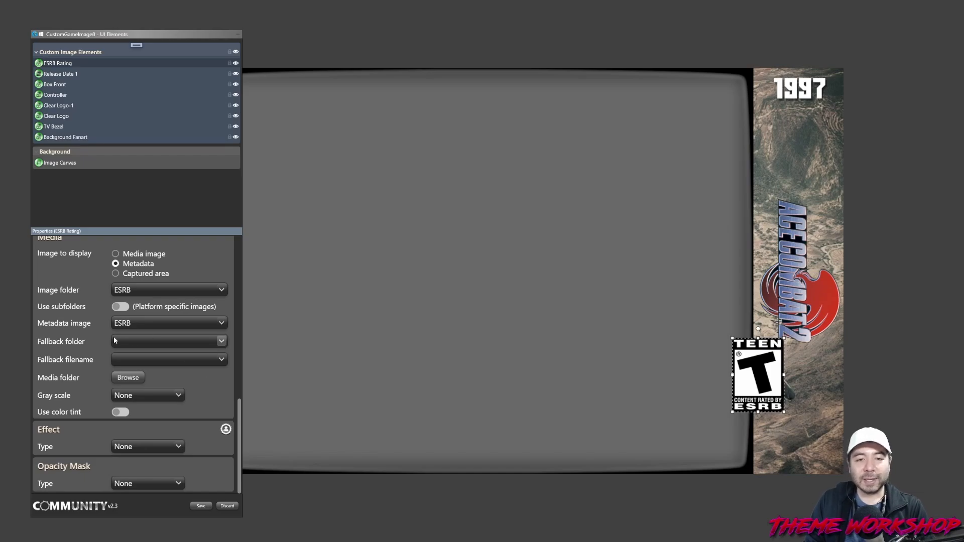
left_click(221, 341)
left_click(136, 405)
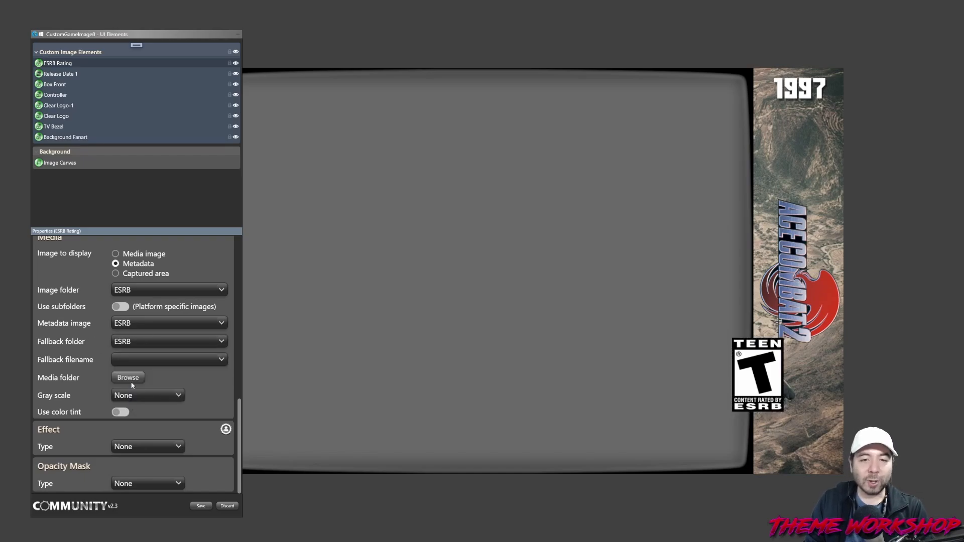
left_click(155, 362)
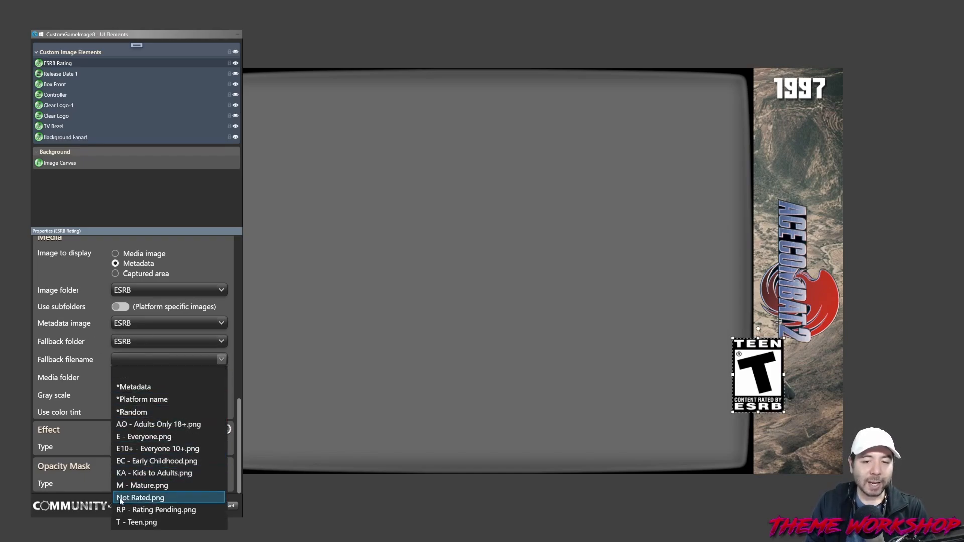
left_click(140, 497)
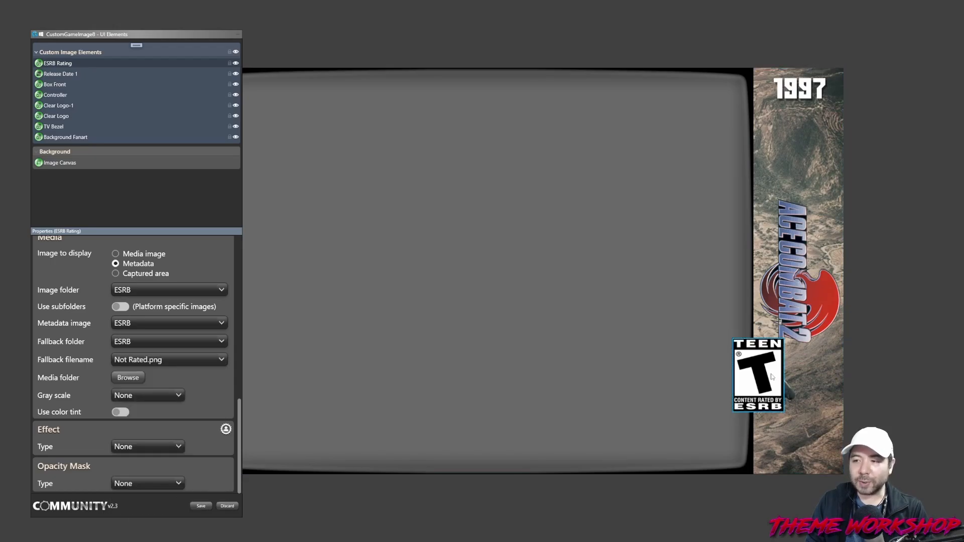
Move the ESRB rating image to the bottom of the right fan art strip, centred below the clear logo
left_click_drag(771, 373, 813, 427)
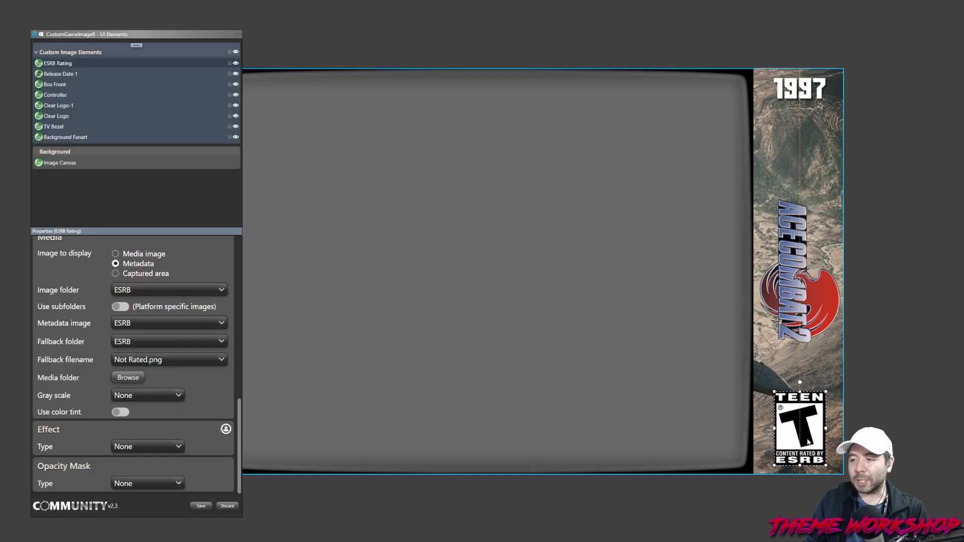
left_click(637, 272)
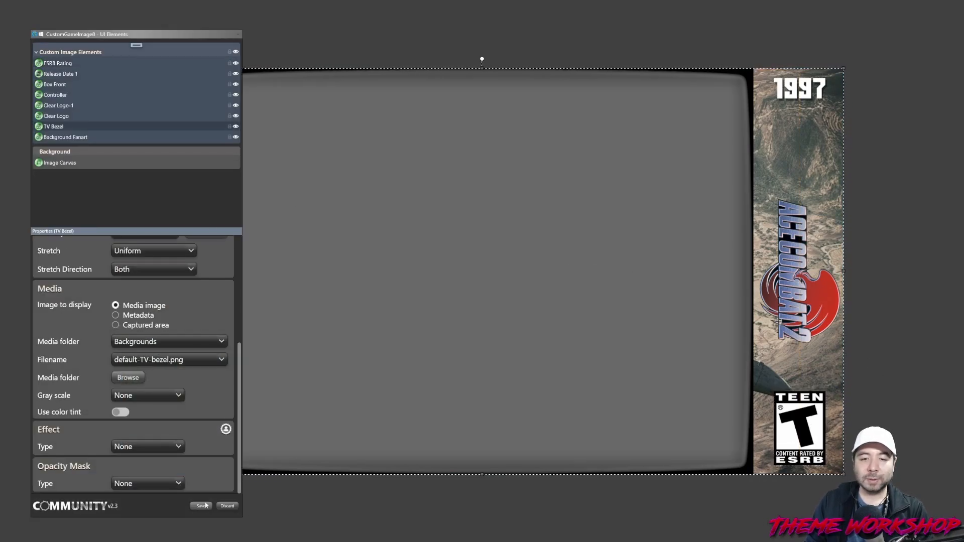
left_click_drag(154, 37, 482, 26)
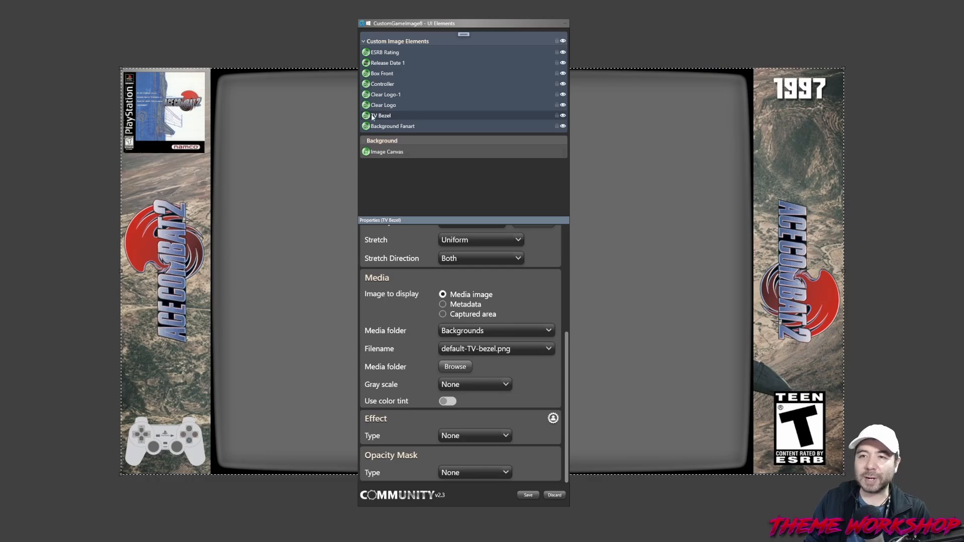
left_click(465, 126)
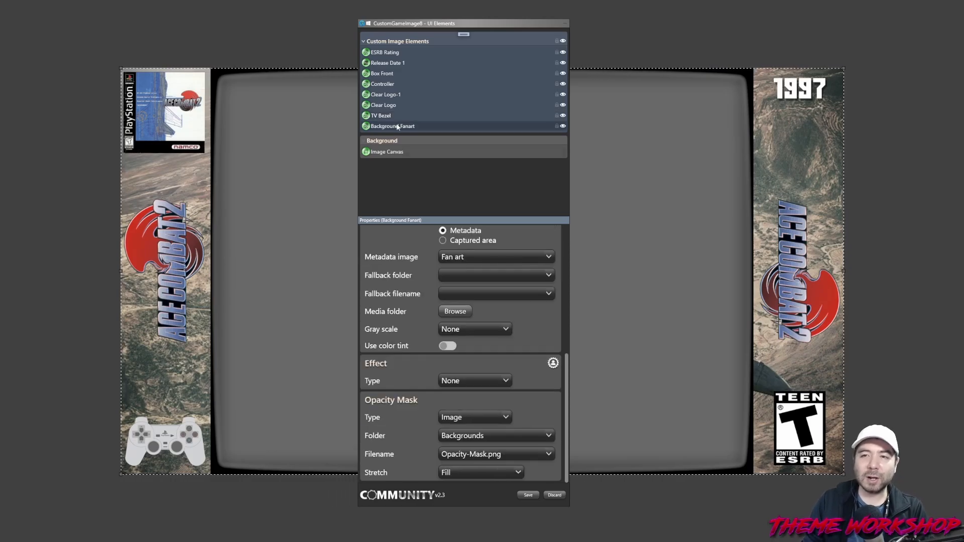
left_click(463, 35)
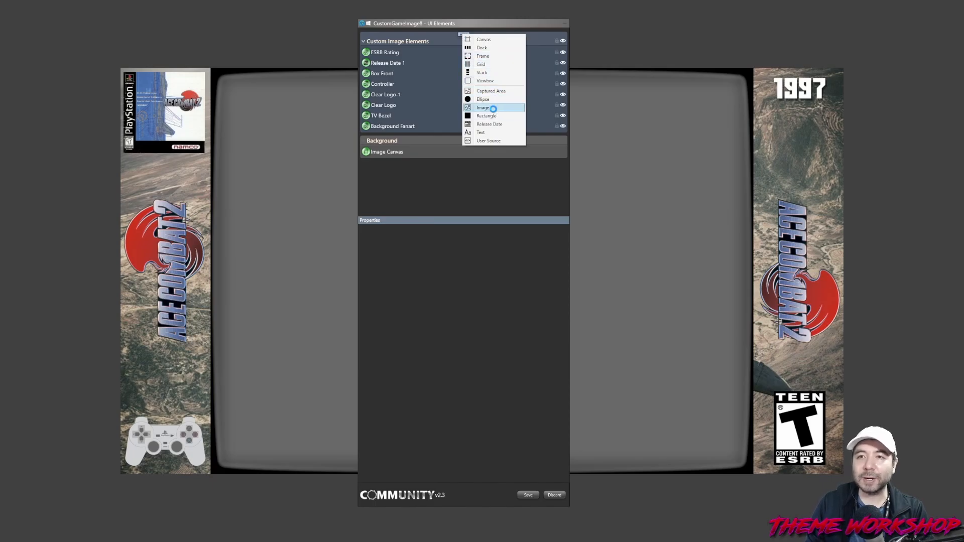
left_click(483, 108)
left_click_drag(382, 53, 379, 152)
right_click(390, 145)
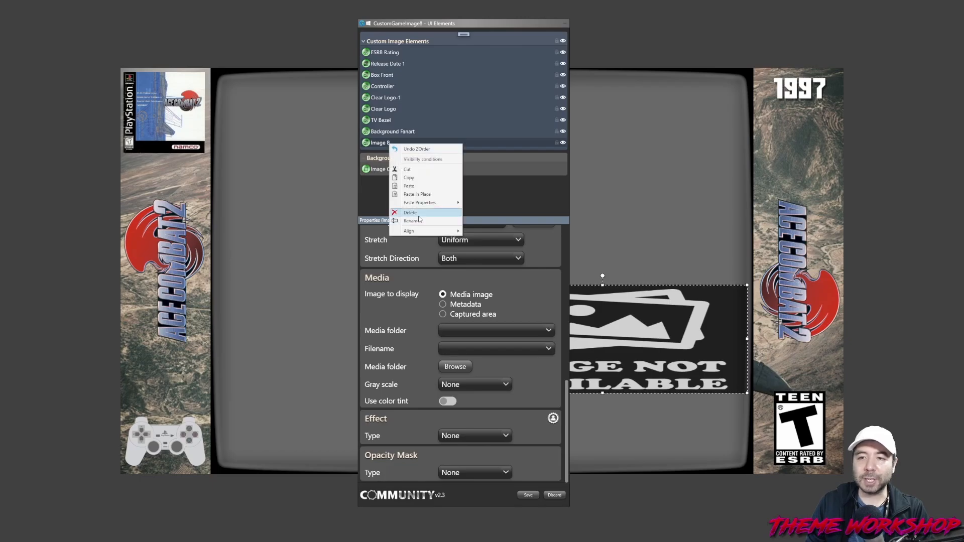
left_click(414, 215)
Duplicate the Background Fanart element within the custom game image
right_click(387, 123)
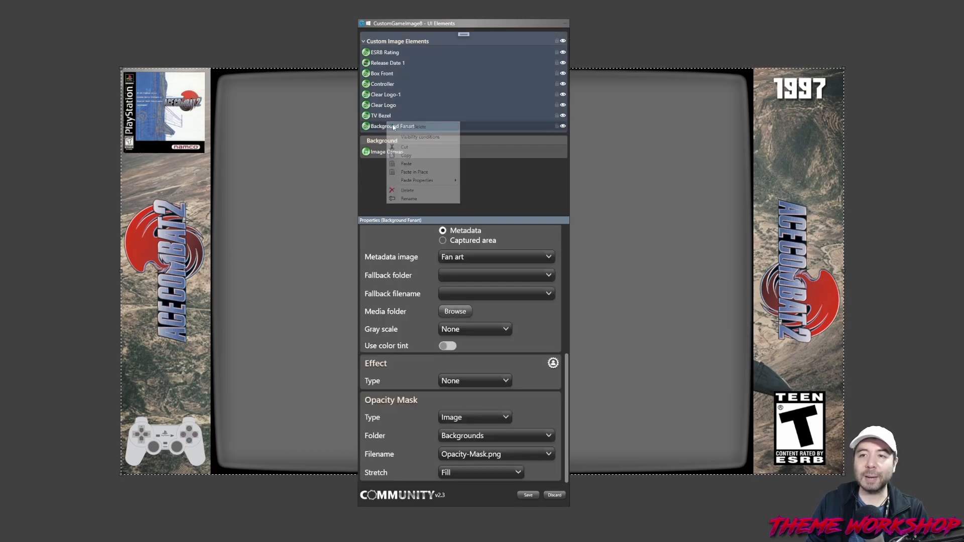
left_click(402, 156)
right_click(393, 128)
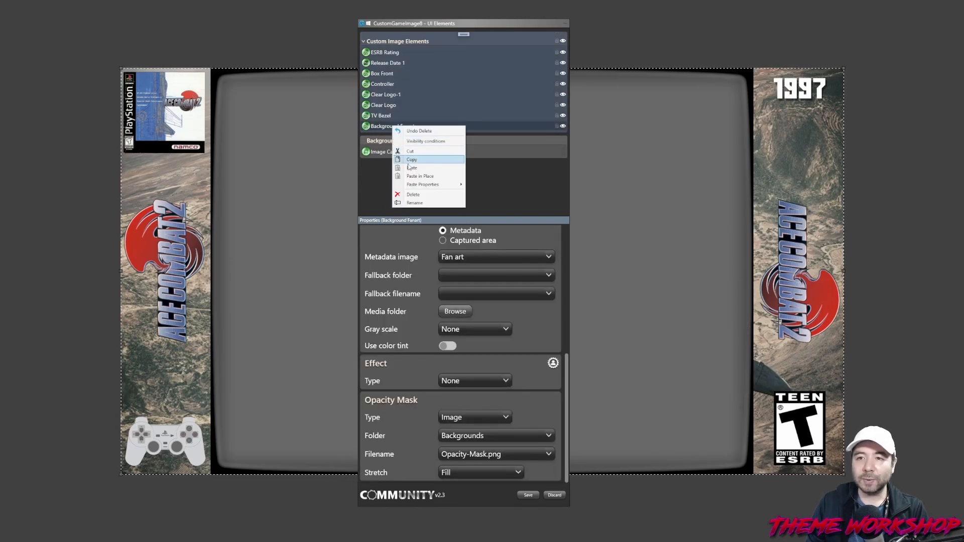
left_click(415, 170)
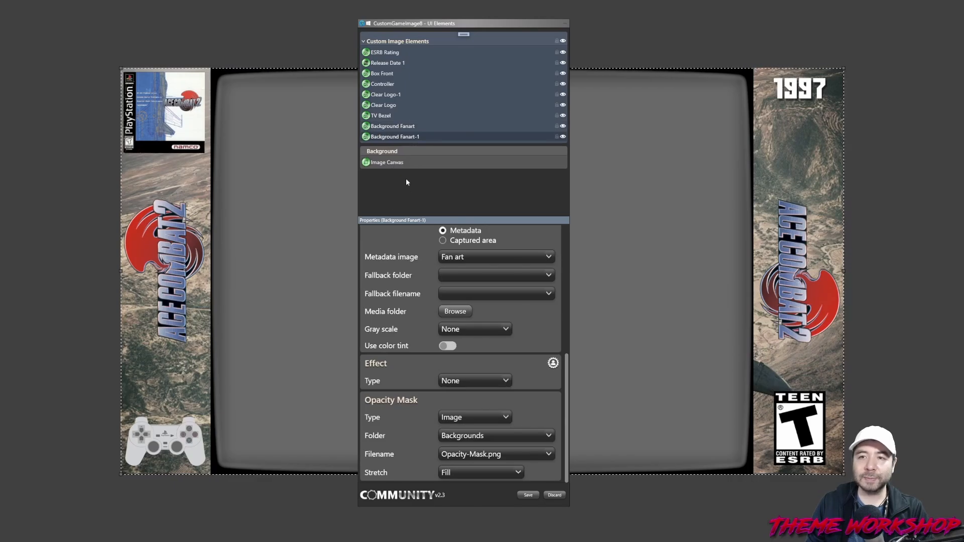
Rename the copied Background Fanart element as Screenshot Gameplay
double_click(393, 138)
key("BackSpace")
key("BackSpace")
key("BackSpace")
key("BackSpace")
key("BackSpace")
key("BackSpace")
key("BackSpace")
key("BackSpace")
key("BackSpace")
key("BackSpace")
key("BackSpace")
key("BackSpace")
key("BackSpace")
key("BackSpace")
key("BackSpace")
key("BackSpace")
key("BackSpace")
key("BackSpace")
key("BackSpace")
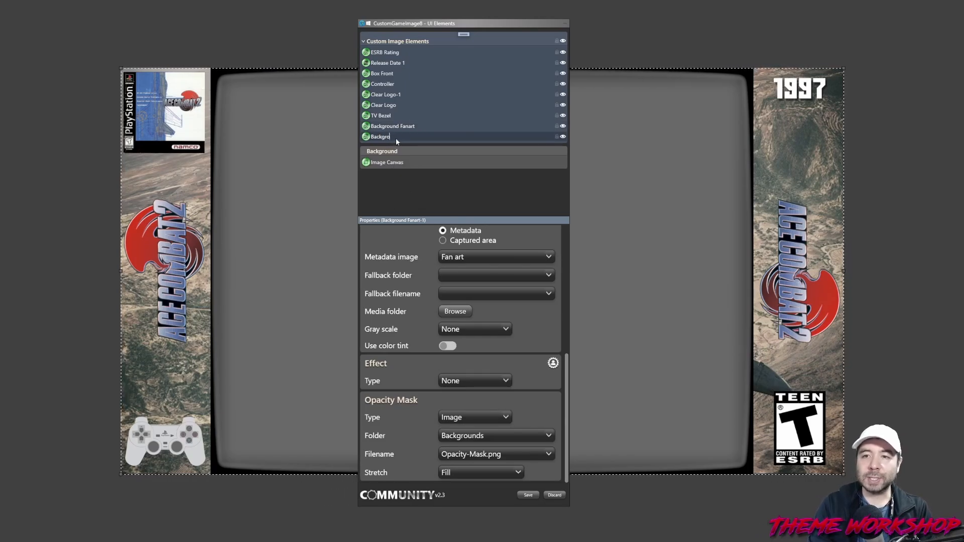
type("Screenshot Gameplay")
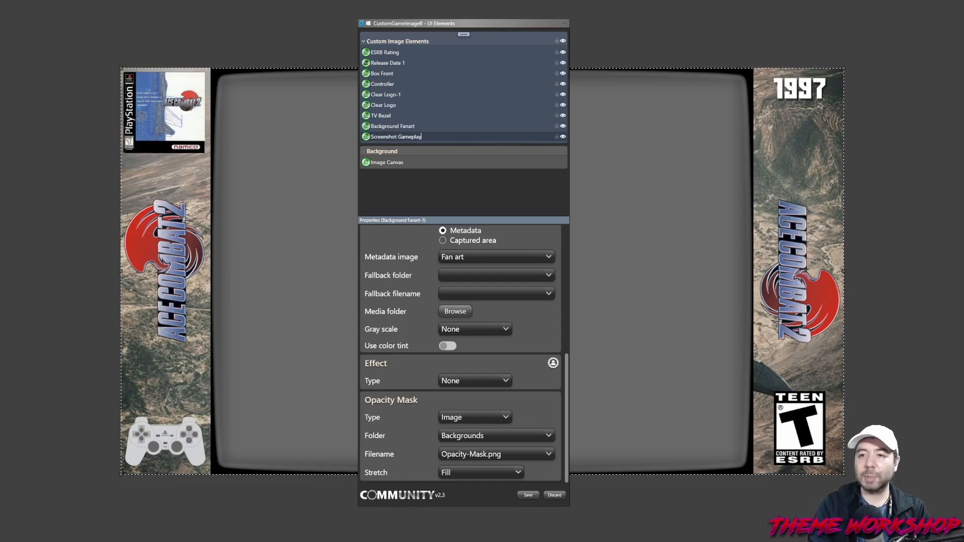
key("Return")
Set the Screenshot Gameplay element's metadata image to Screenshot - Gameplay 1 and save the custom game image
left_click(507, 256)
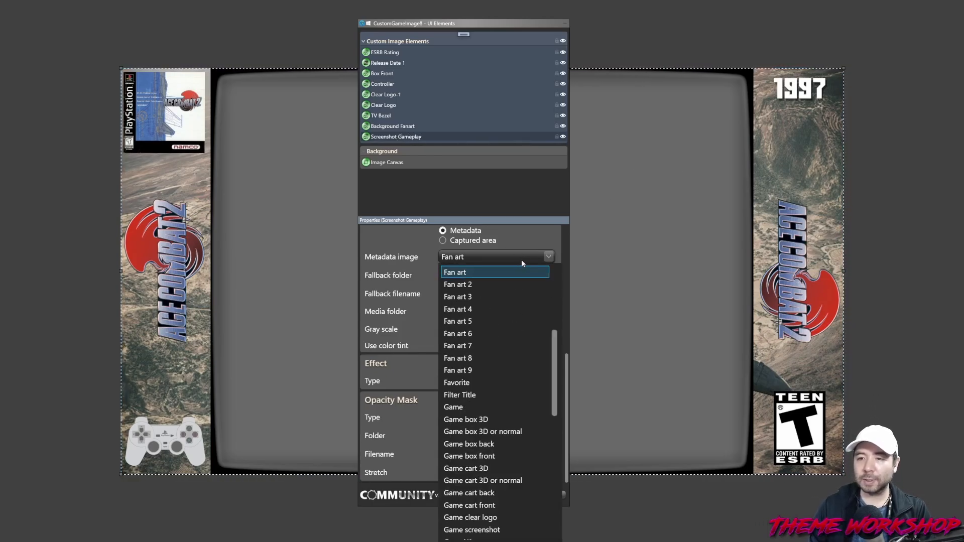
scroll(497, 352, "down", 4)
scroll(496, 370, "down", 3)
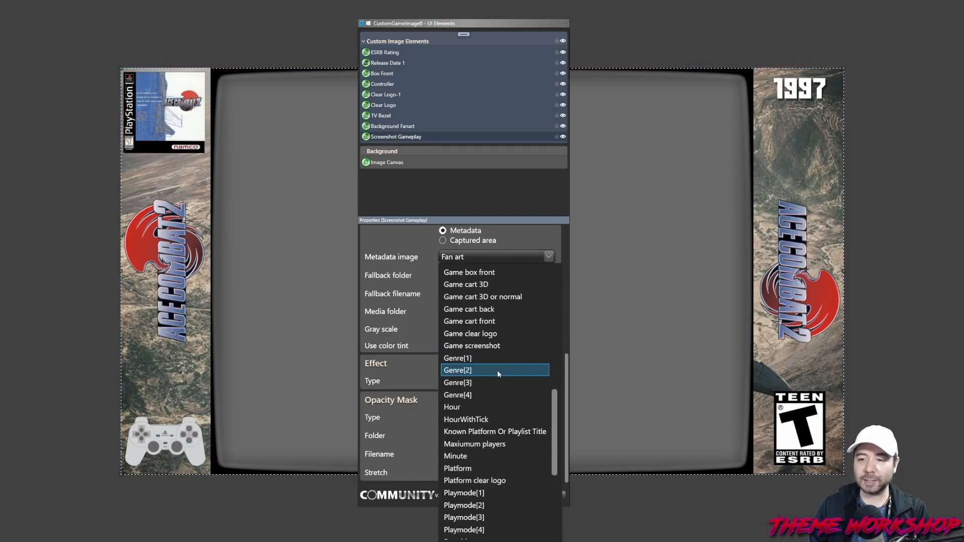
scroll(497, 370, "down", 3)
scroll(494, 402, "up", 3)
scroll(494, 403, "up", 3)
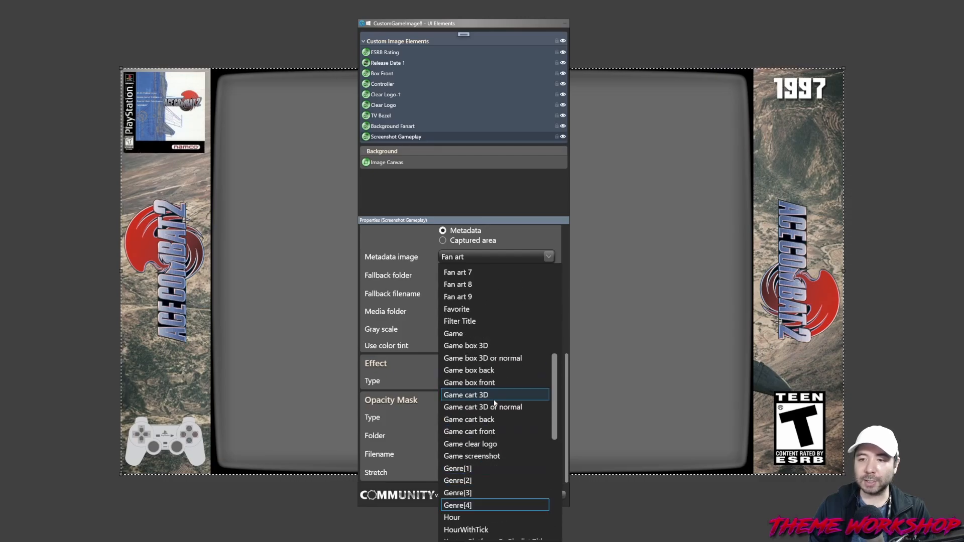
scroll(495, 403, "down", 8)
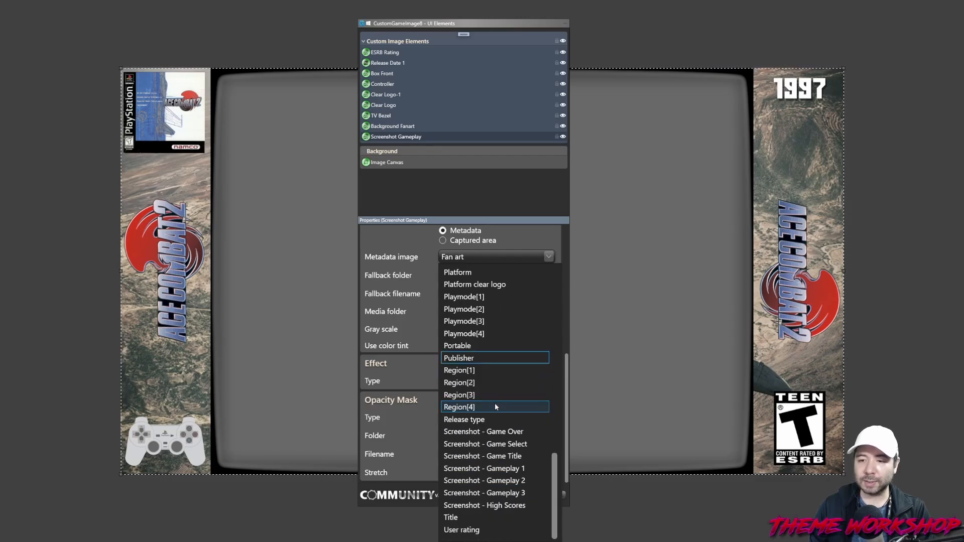
left_click(510, 468)
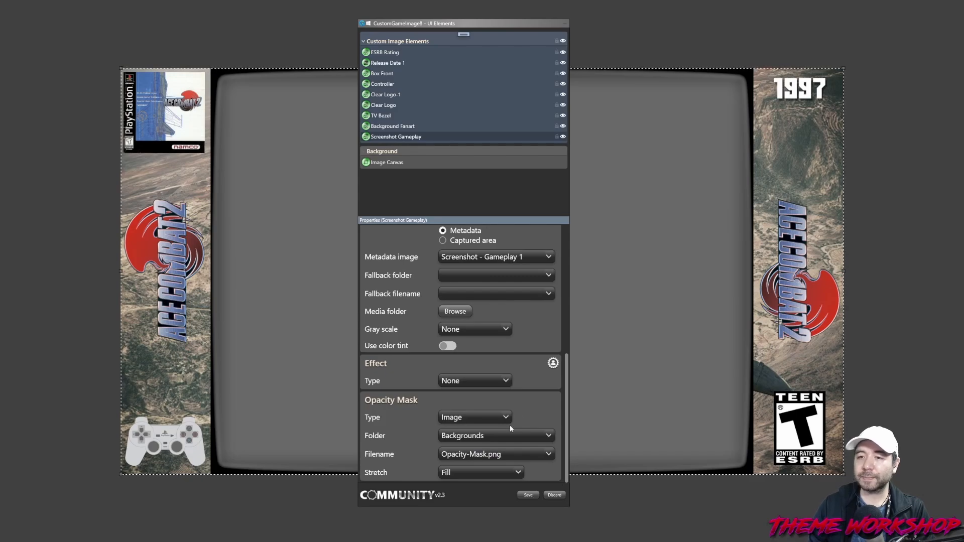
scroll(549, 353, "up", 5)
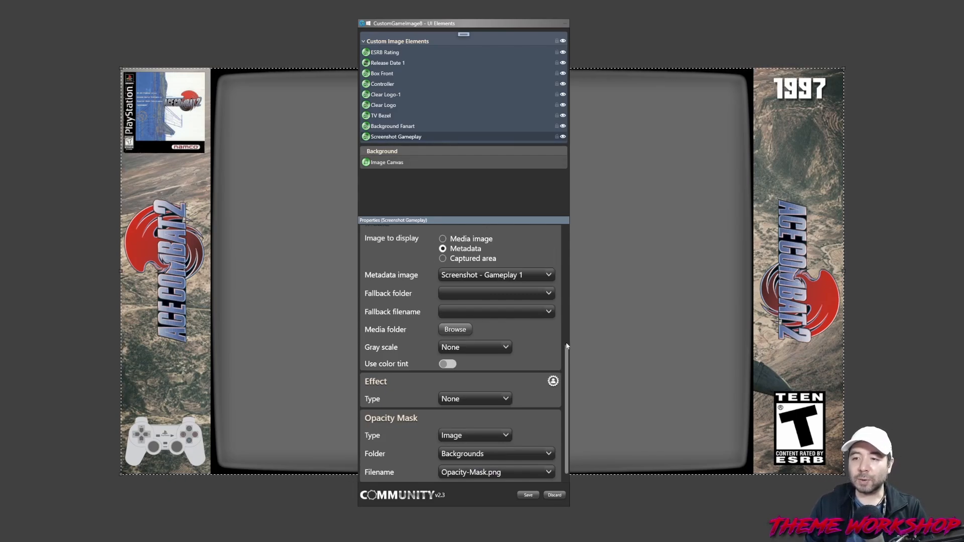
left_click(530, 496)
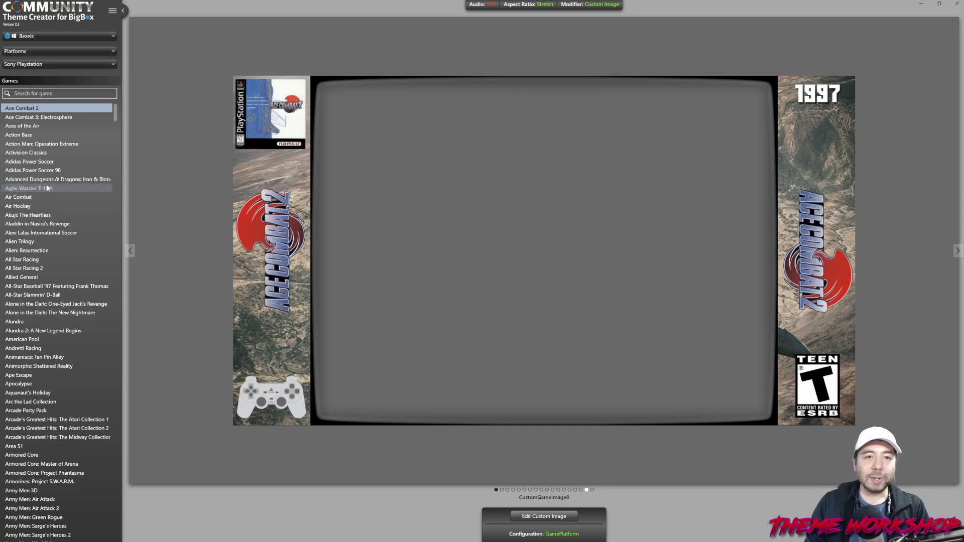
Preview the custom bezel for Air Combat, Animaniacs: Ten Pin Alley and Animorphs: Shattered Reality
left_click(29, 201)
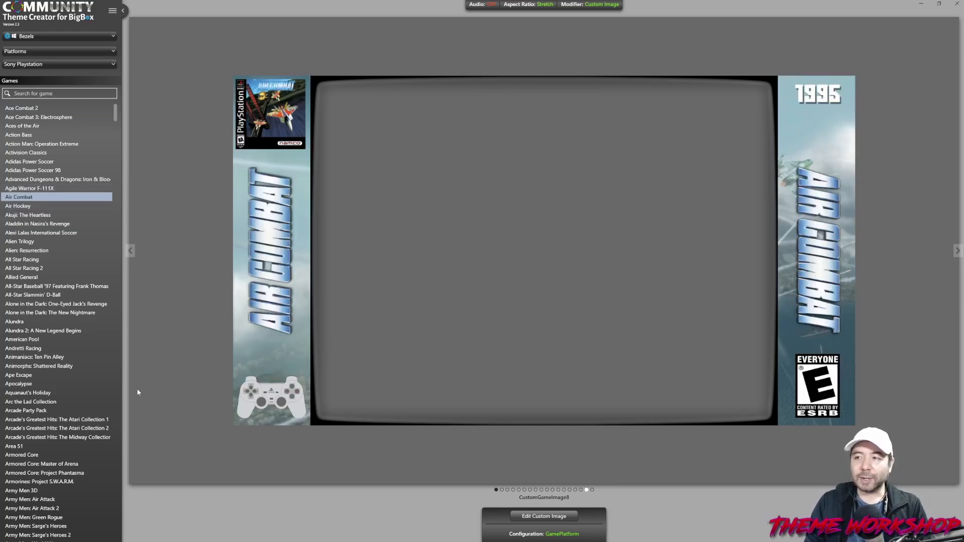
left_click(34, 359)
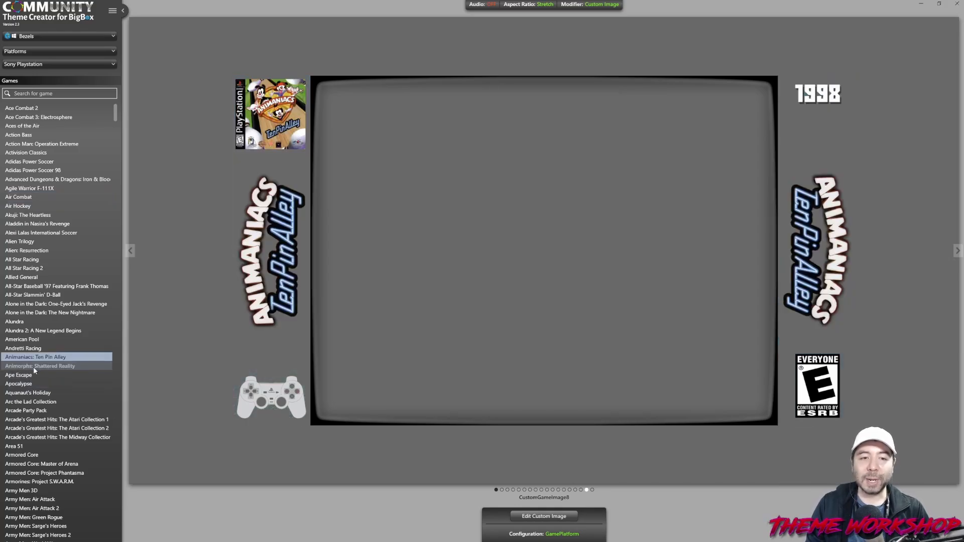
left_click(33, 366)
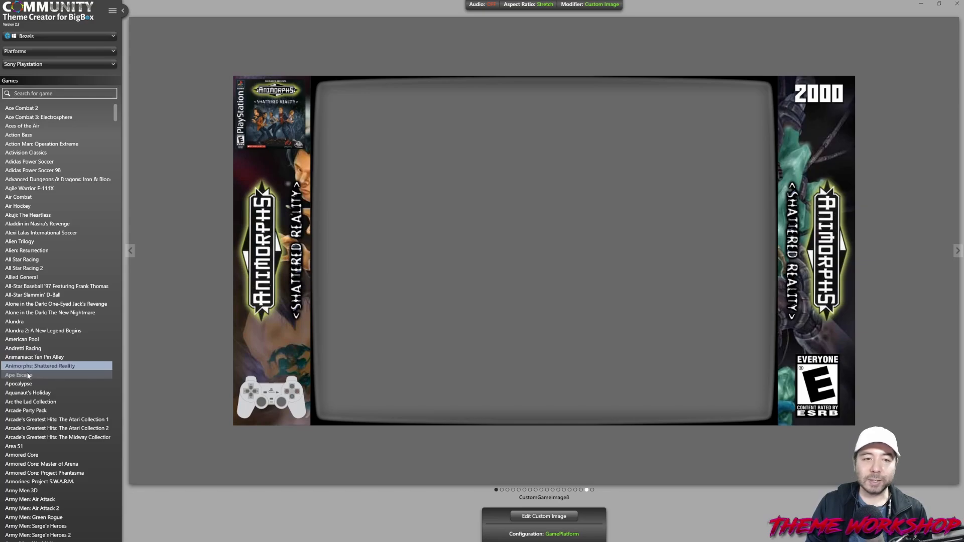
Switch the previewed platform to Sega Genesis
left_click(25, 65)
left_click(50, 212)
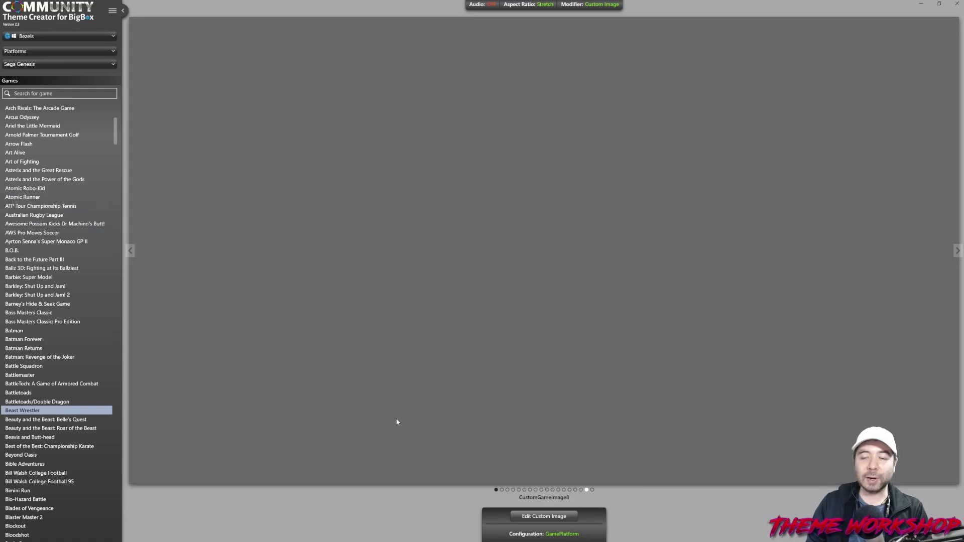
Examine the custom image's Theme, Platform and Game configuration levels for Sega Genesis, keeping Platform selected
left_click(547, 536)
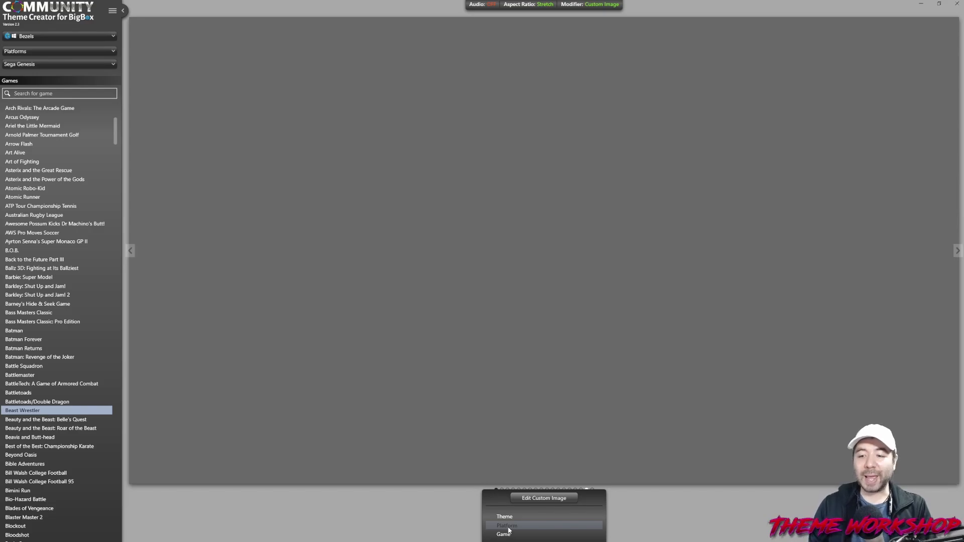
left_click(508, 528)
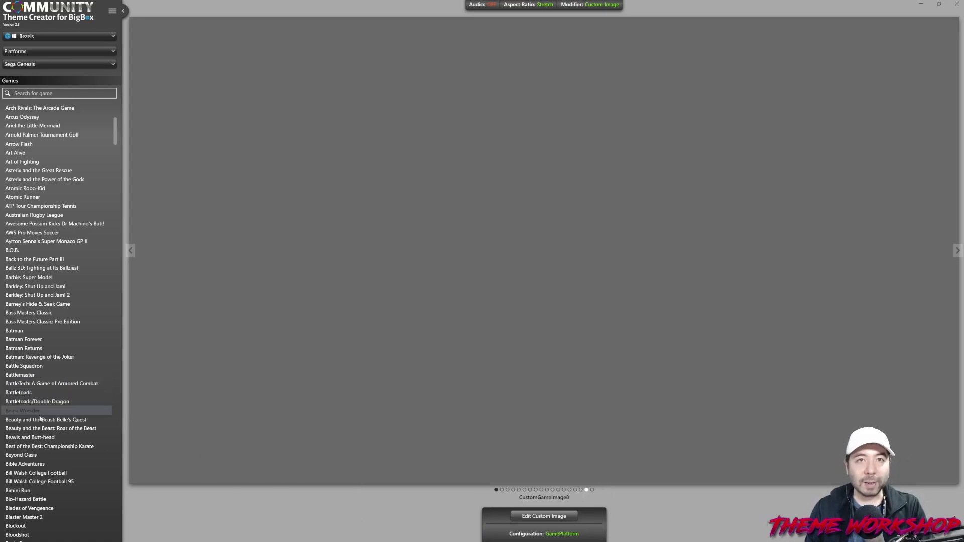
left_click(558, 535)
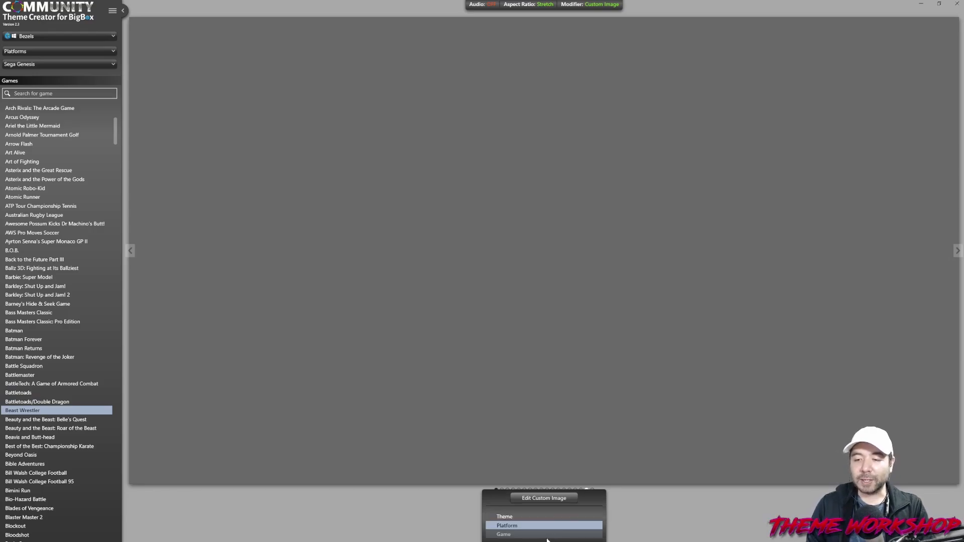
left_click(507, 530)
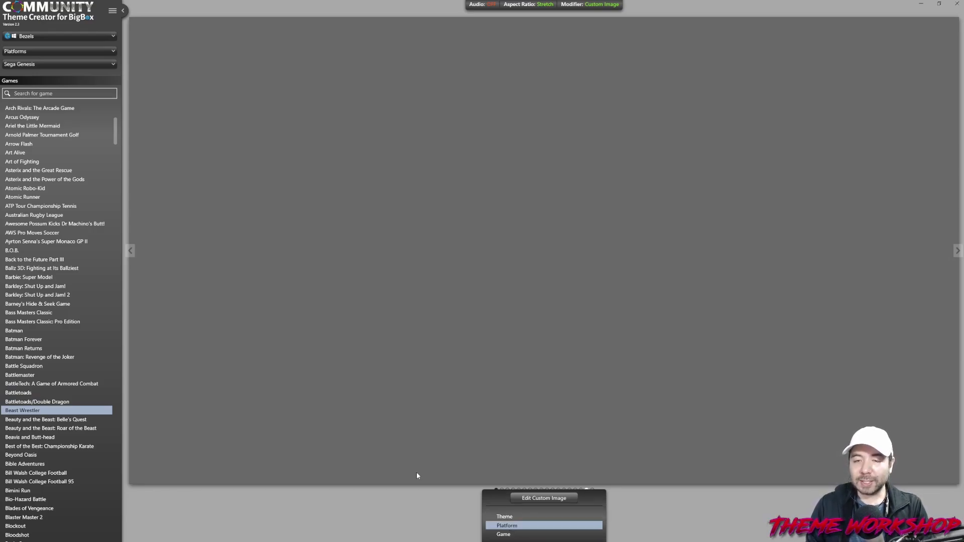
Switch to Sony Playstation and copy the custom image's Platform configuration into the Theme configuration
left_click(80, 64)
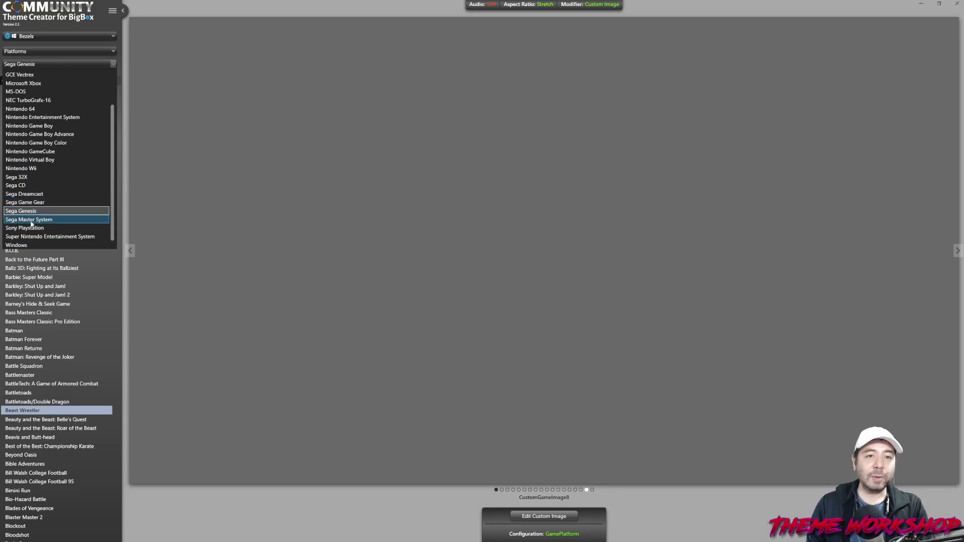
left_click(34, 220)
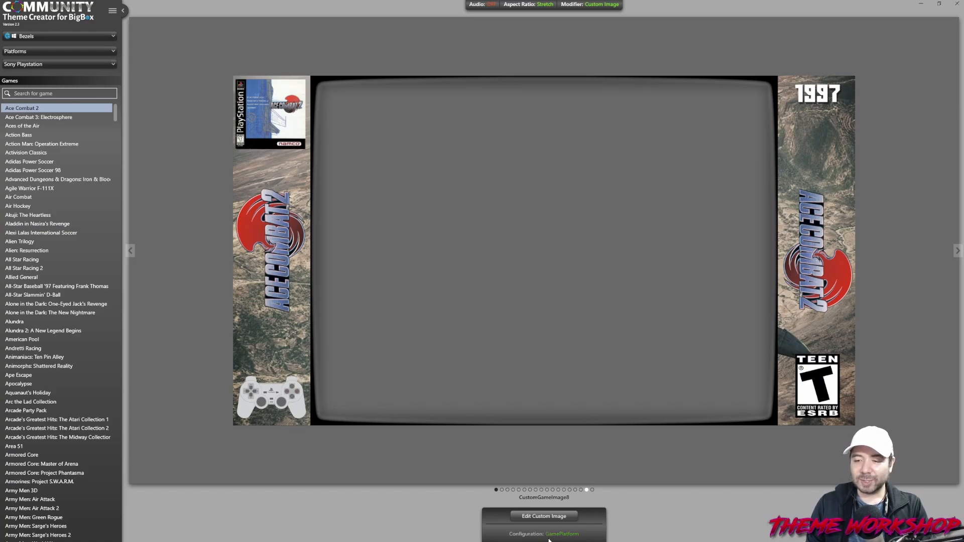
left_click(545, 539)
right_click(511, 526)
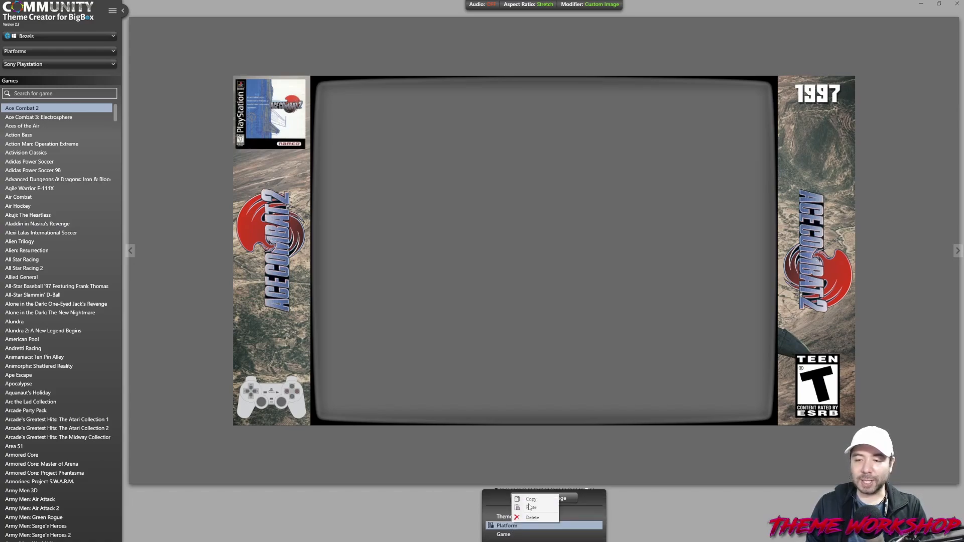
left_click(523, 510)
left_click(515, 514)
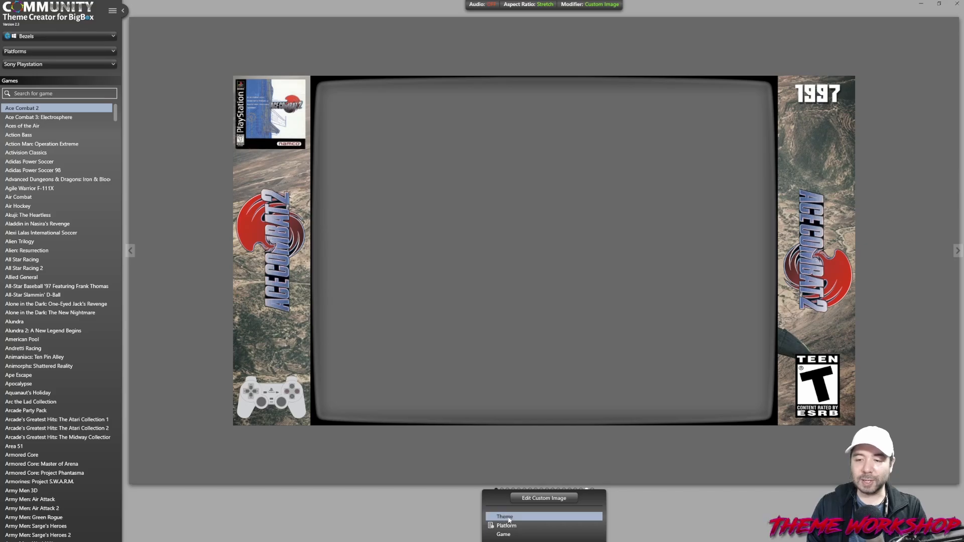
right_click(514, 513)
left_click(527, 501)
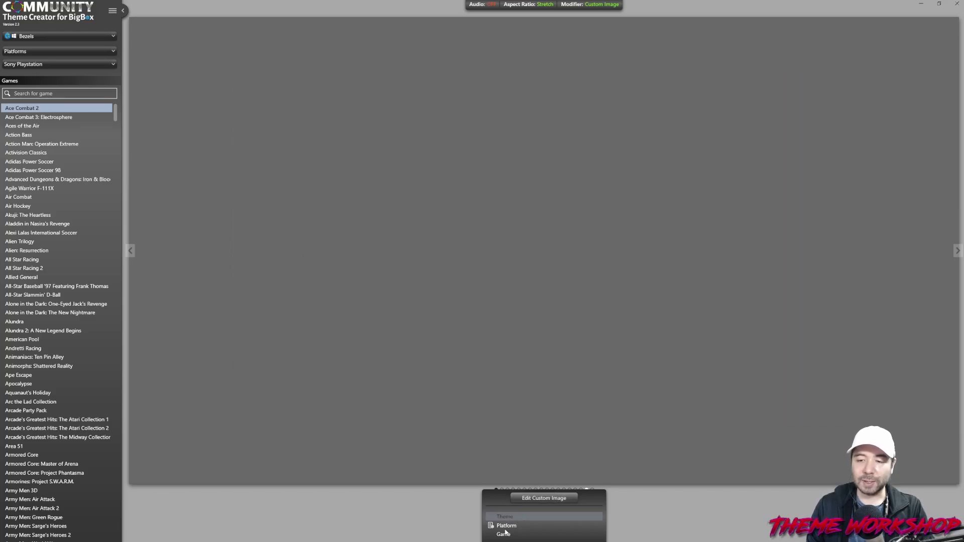
Delete the custom image's Platform configuration settings for Sony Playstation
right_click(511, 528)
left_click(528, 521)
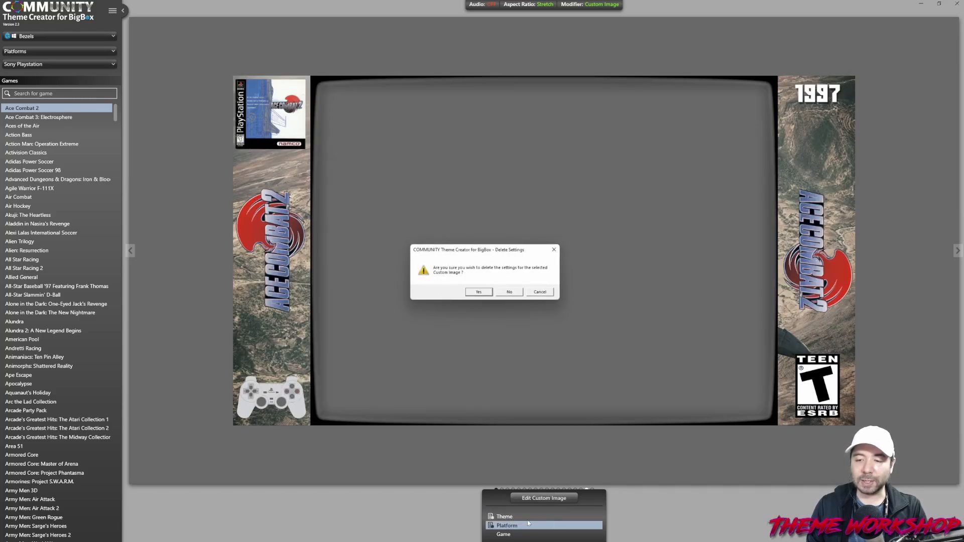
left_click(480, 293)
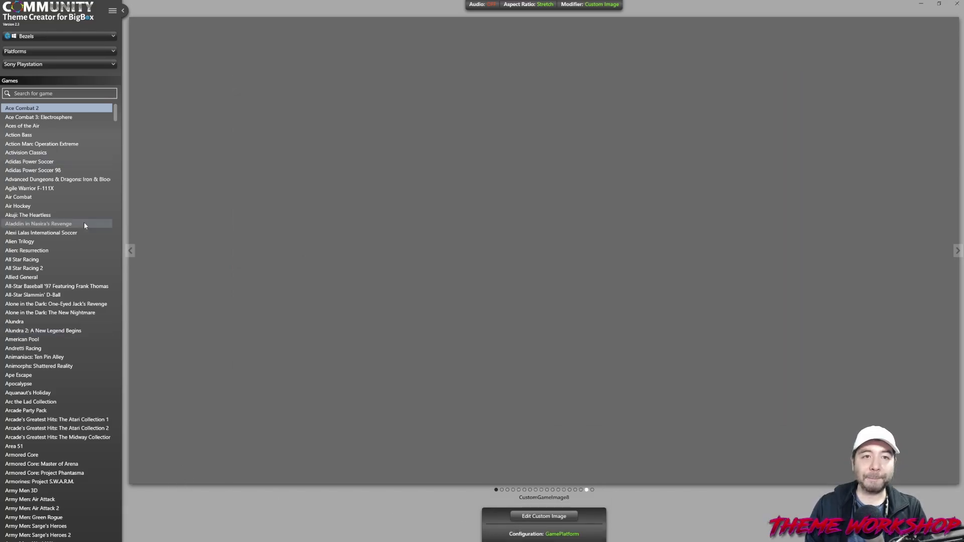
Switch the previewed platform back to Sega Genesis and choose the Theme configuration for the custom image
left_click(56, 62)
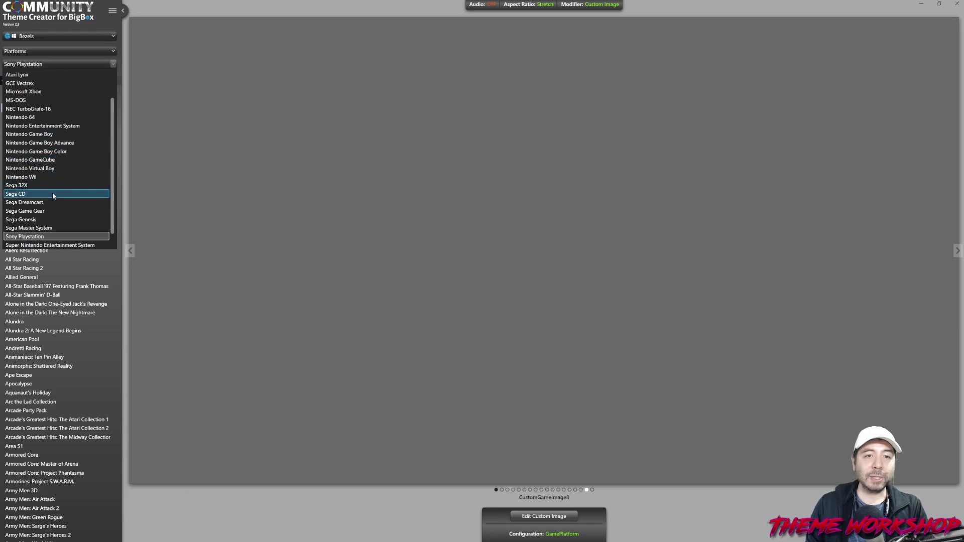
left_click(29, 220)
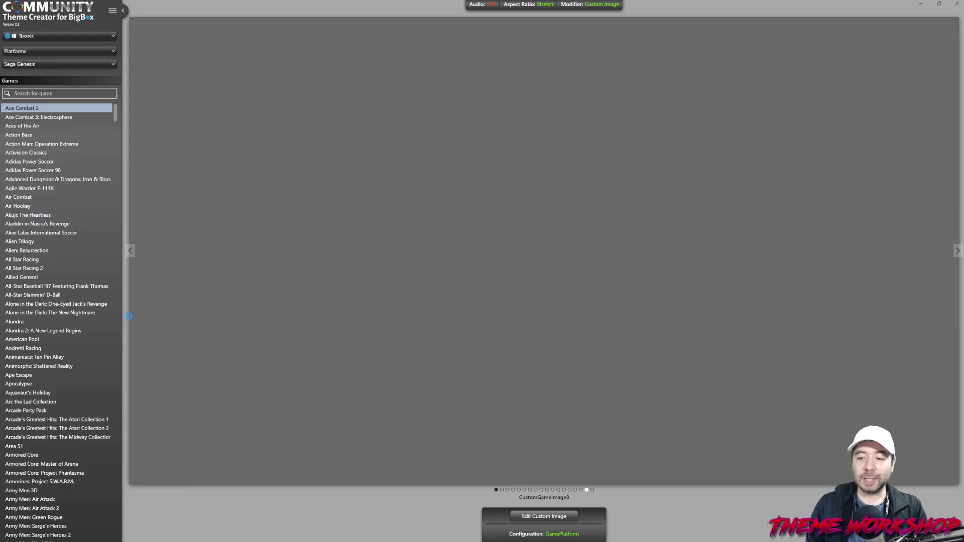
left_click(545, 535)
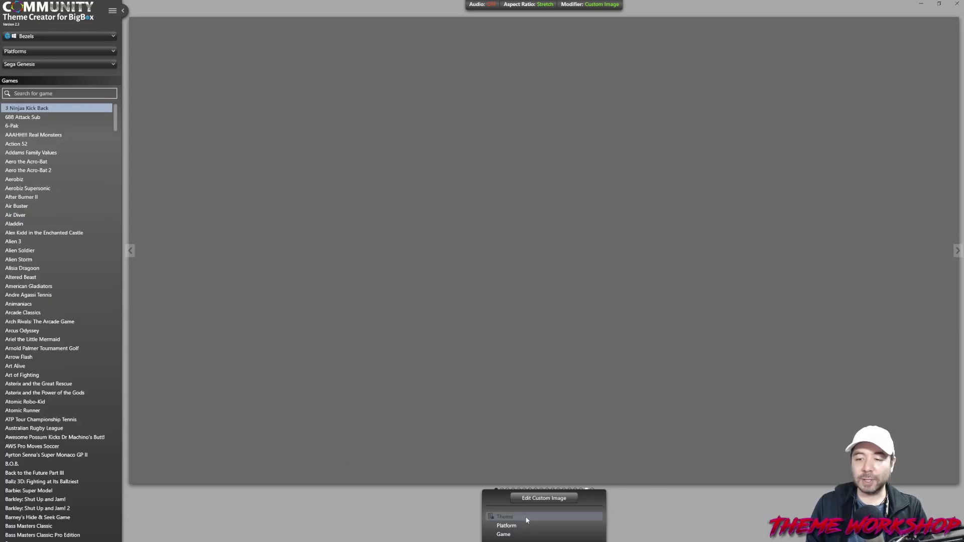
left_click(500, 520)
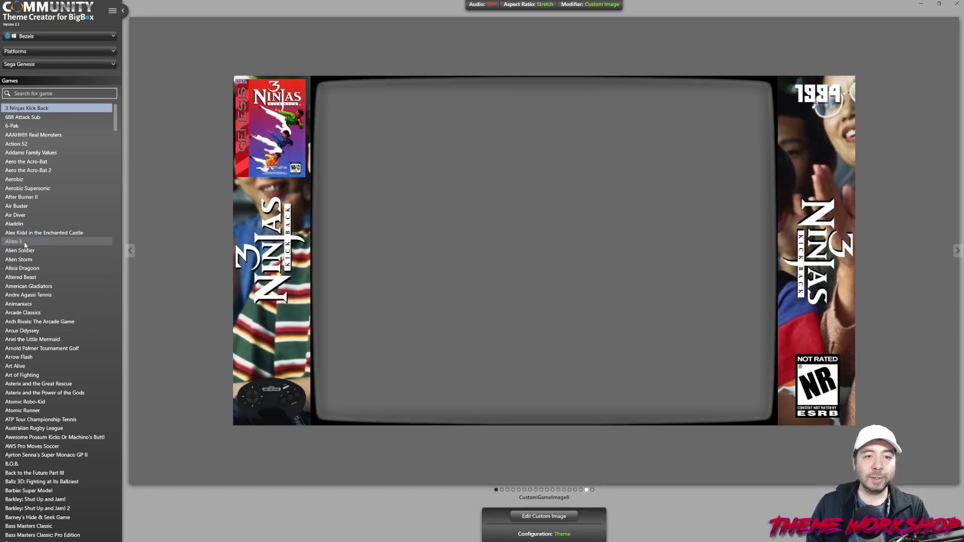
Preview the custom bezel for Back to the Future Part III
scroll(28, 246, "down", 4)
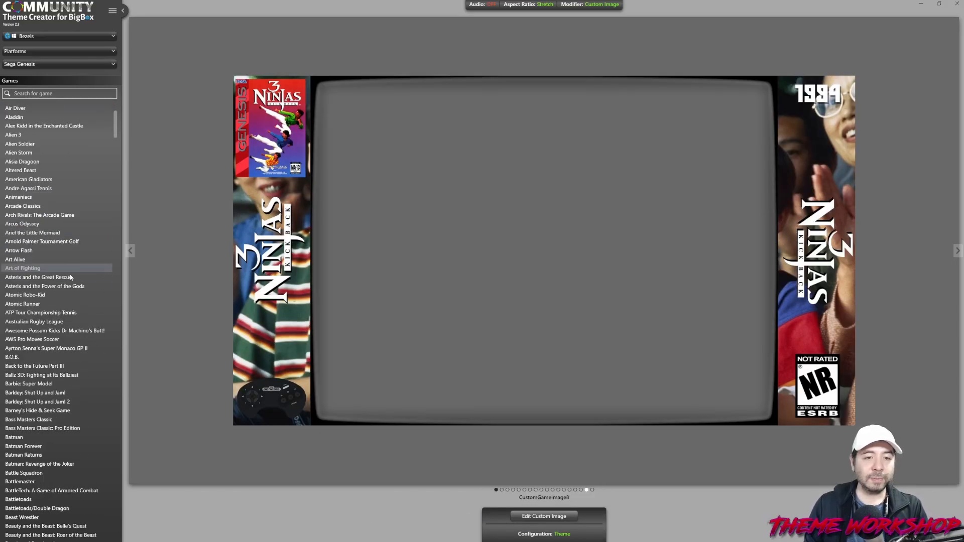
left_click(36, 367)
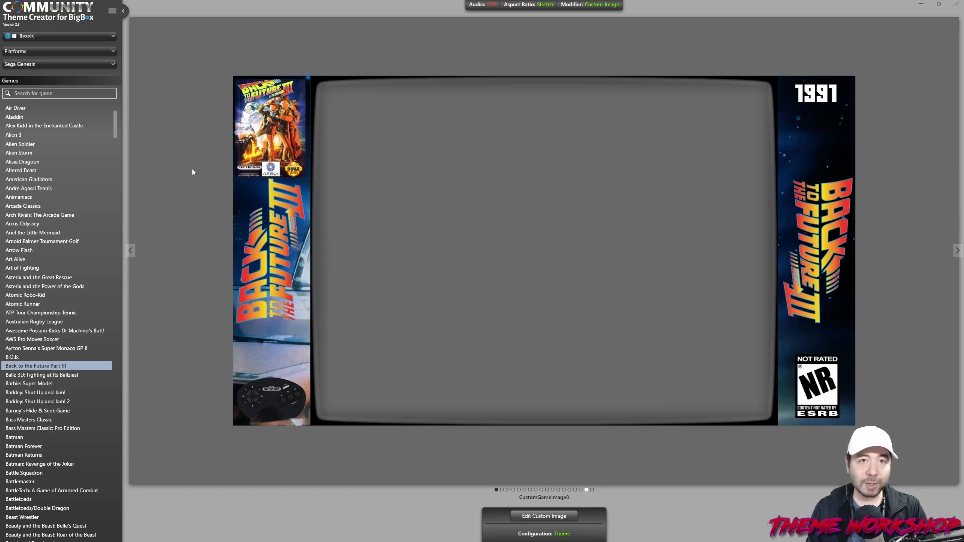
scroll(41, 228, "up", 4)
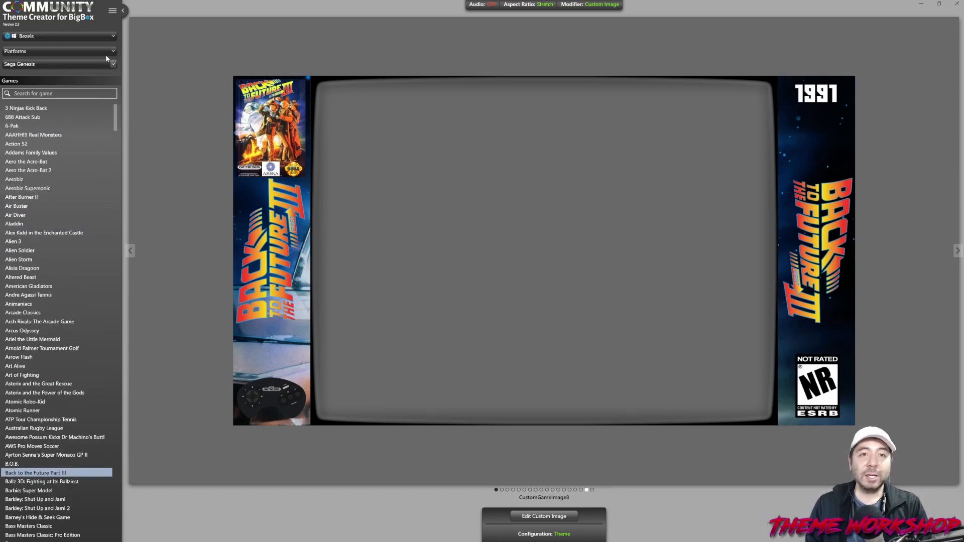
Render the custom images for all games of the selected platform, Sega Genesis
left_click(111, 14)
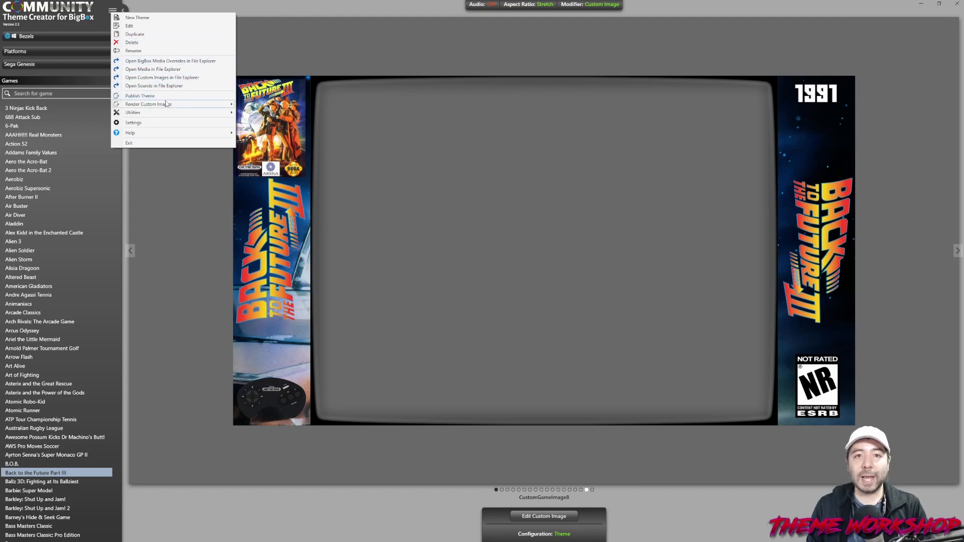
mouse_move(235, 105)
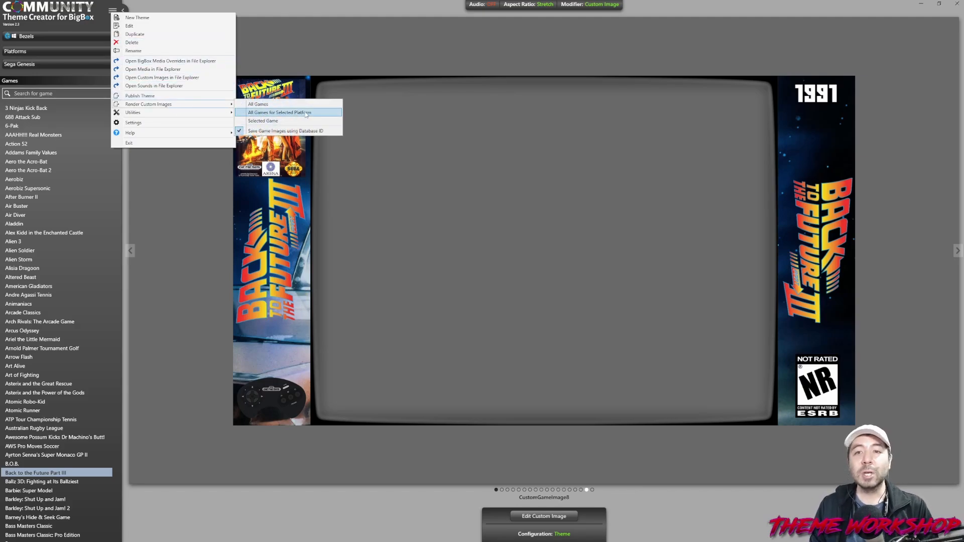
left_click(296, 113)
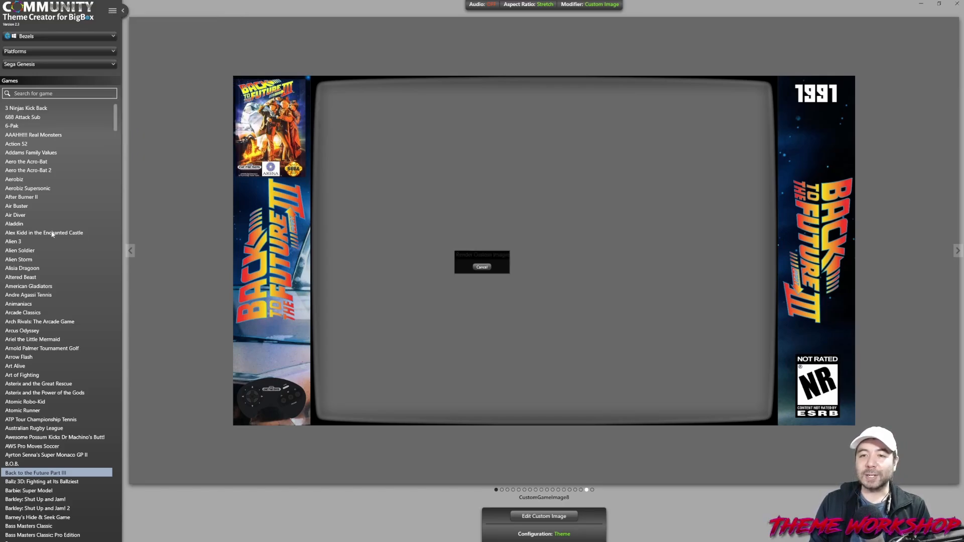